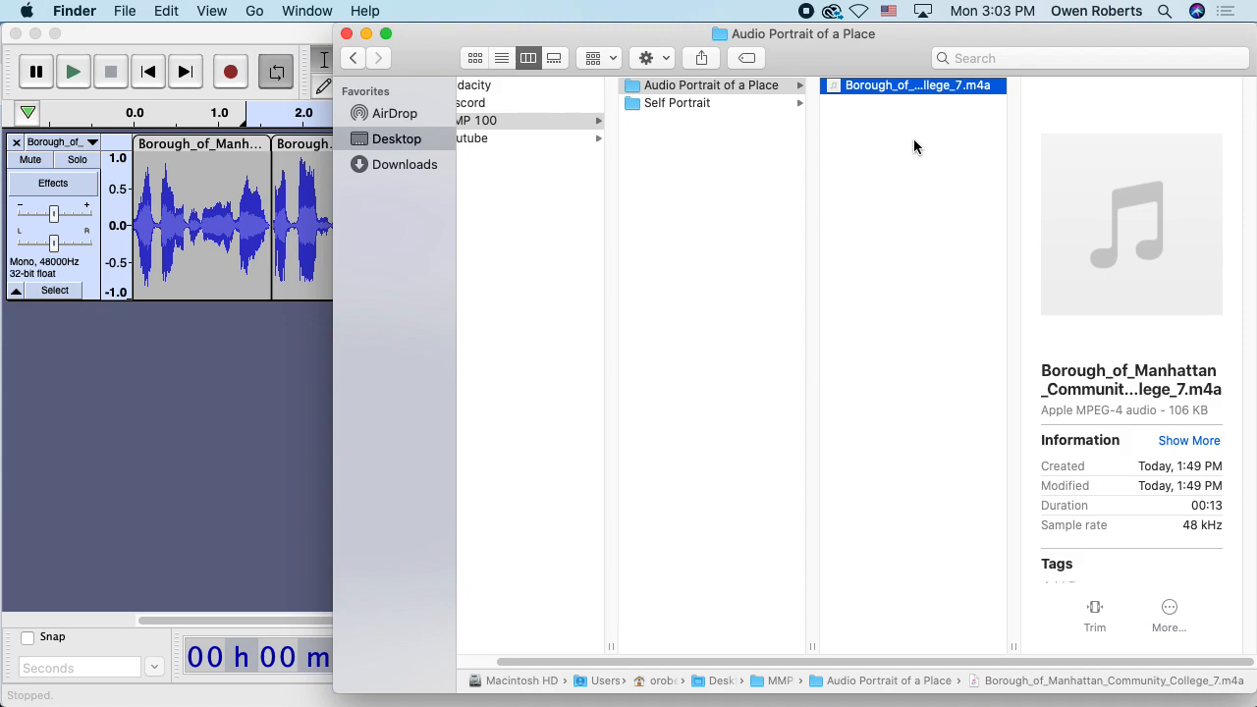
Return to Audacity and choose File > Save Project > Save Project to raise the project warning
key(super+Tab)
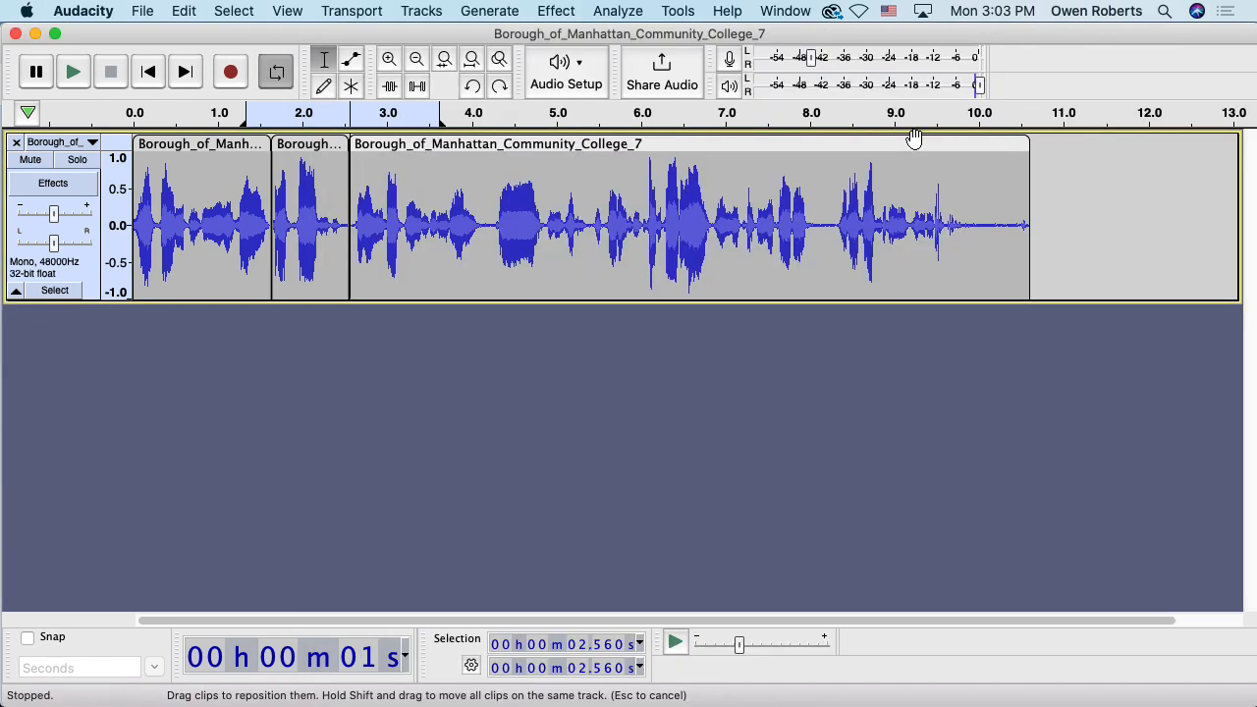
click(147, 12)
mouse_move(199, 121)
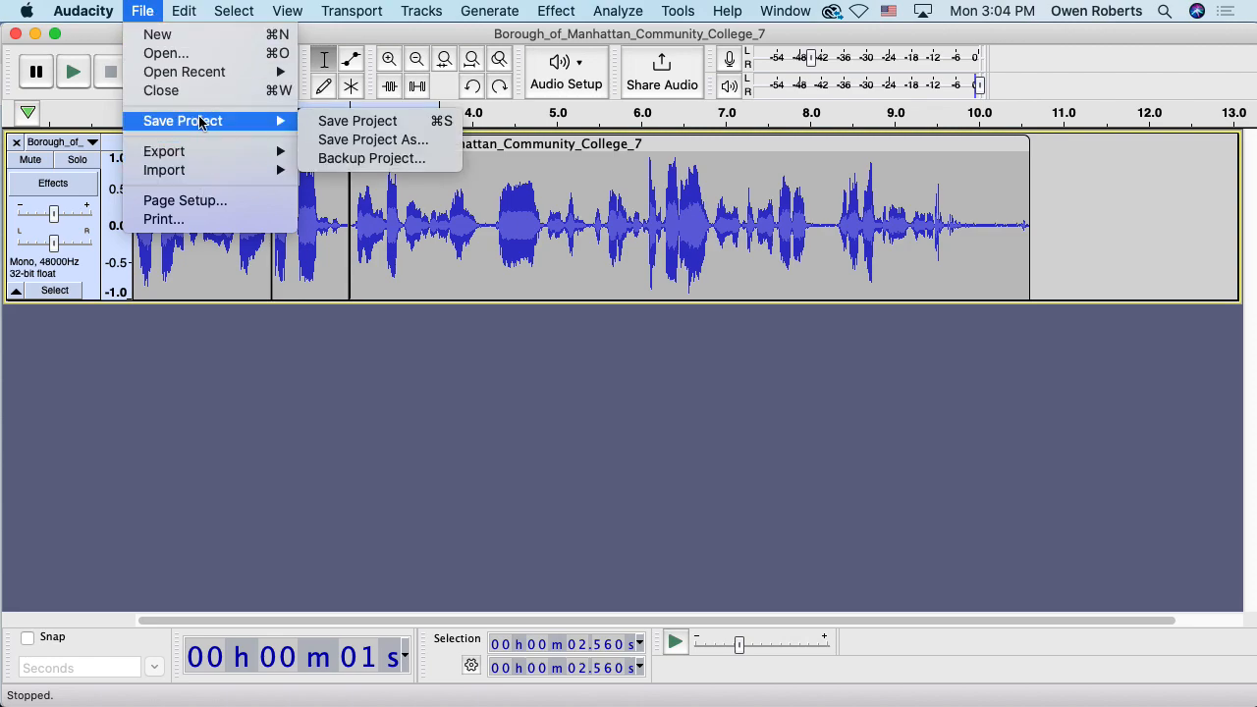
click(327, 122)
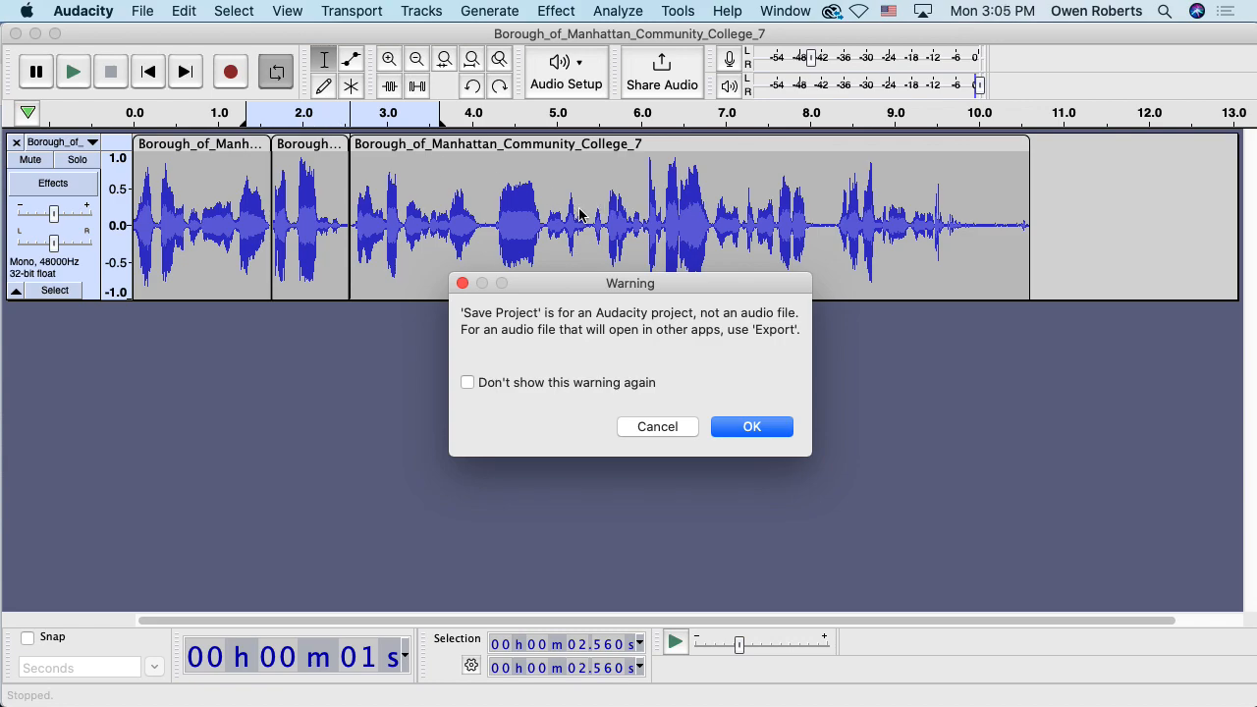
Dismiss the warning and set the save location to Desktop > MMP 100 > Audio Portrait of a Place
click(753, 429)
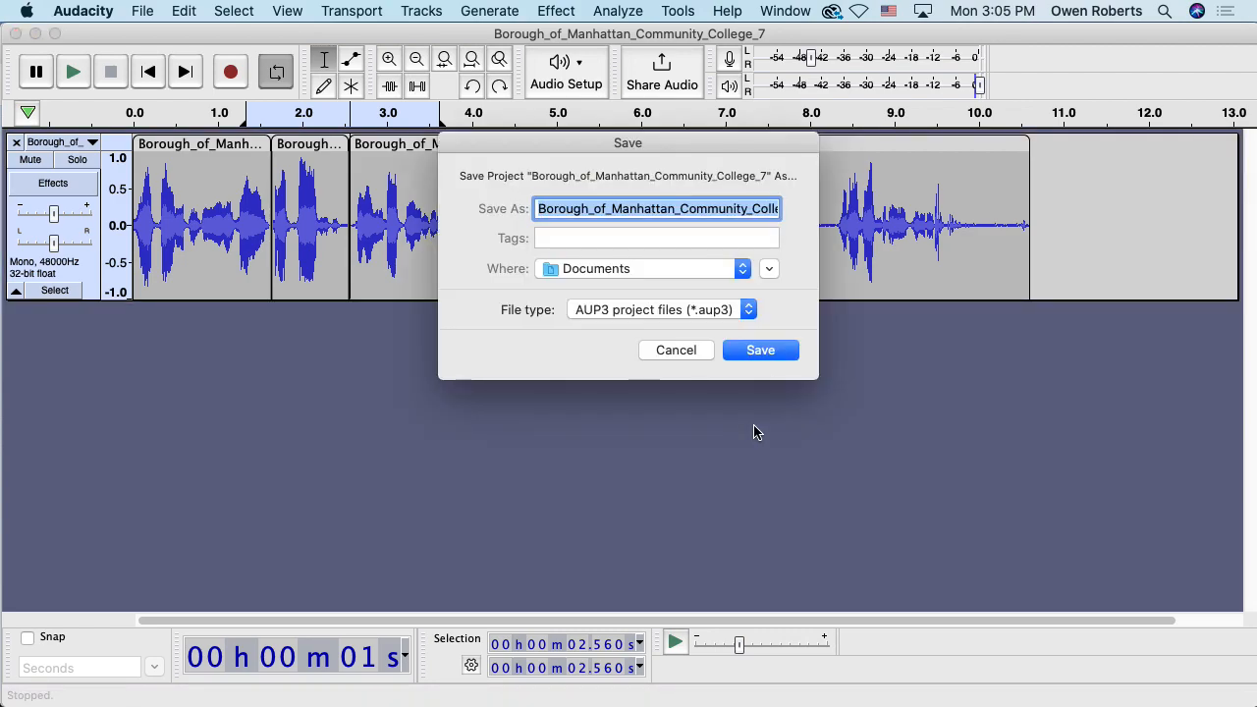
click(767, 270)
drag(793, 158, 778, 49)
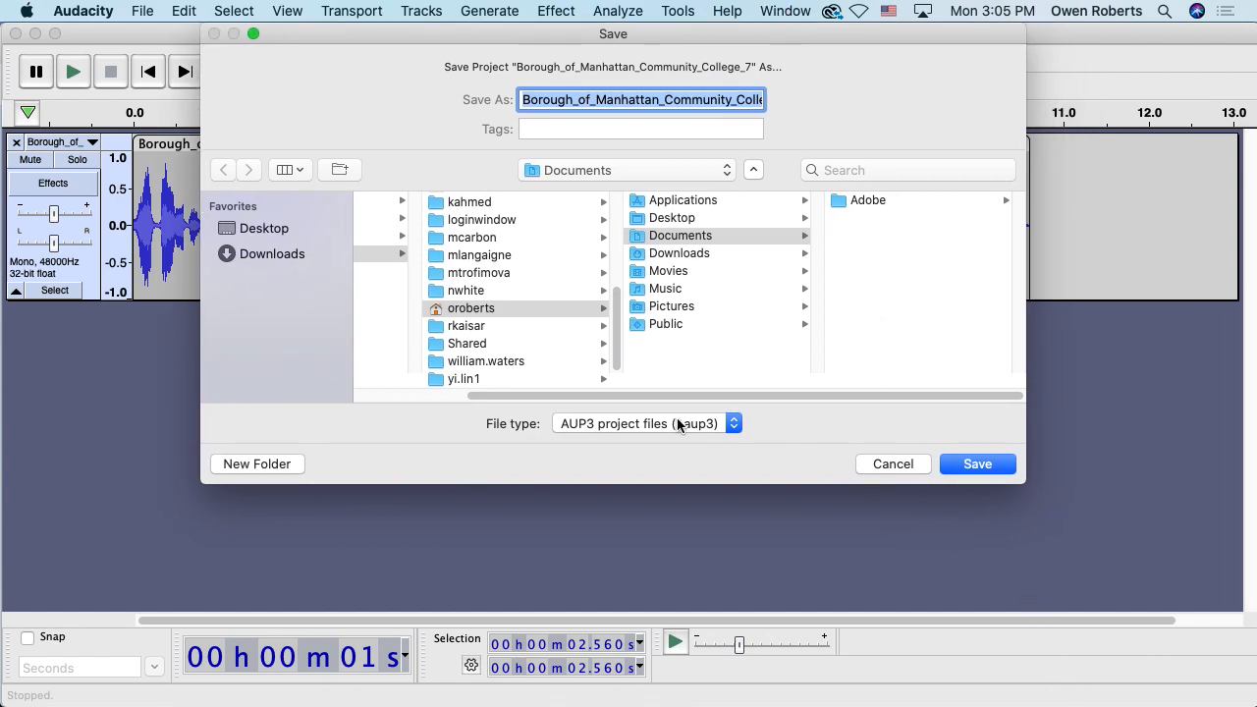
click(275, 227)
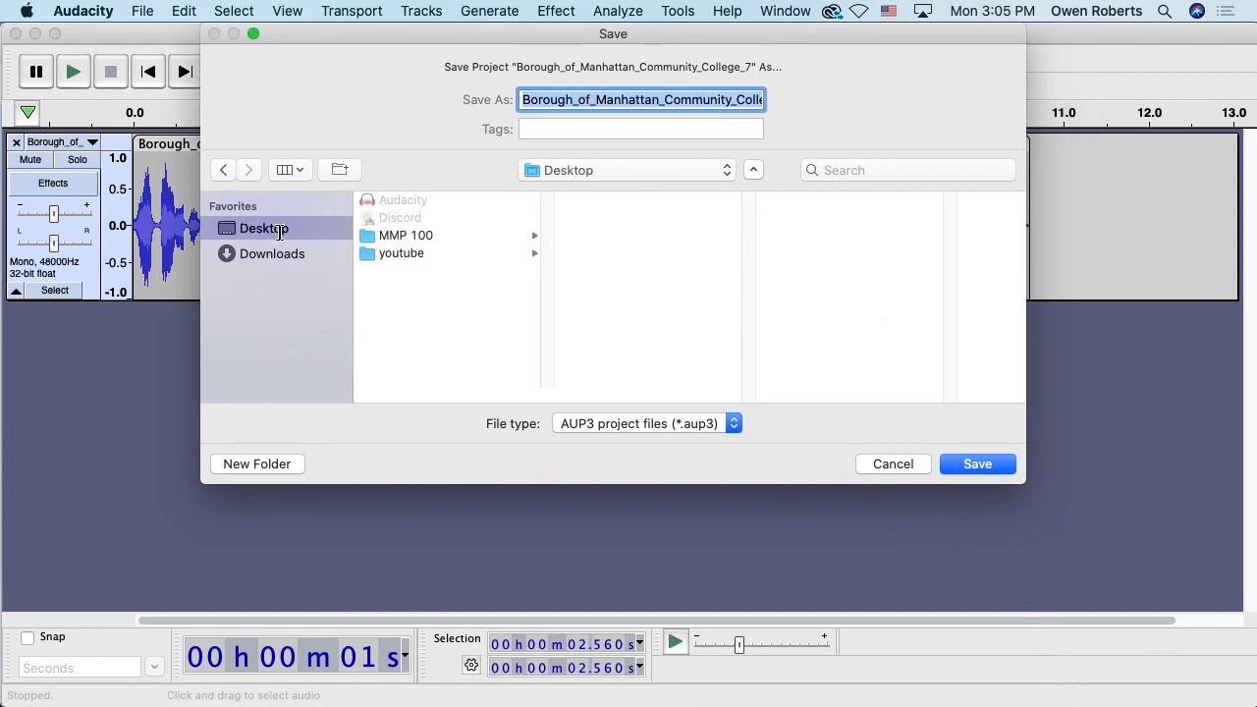
click(440, 235)
click(648, 202)
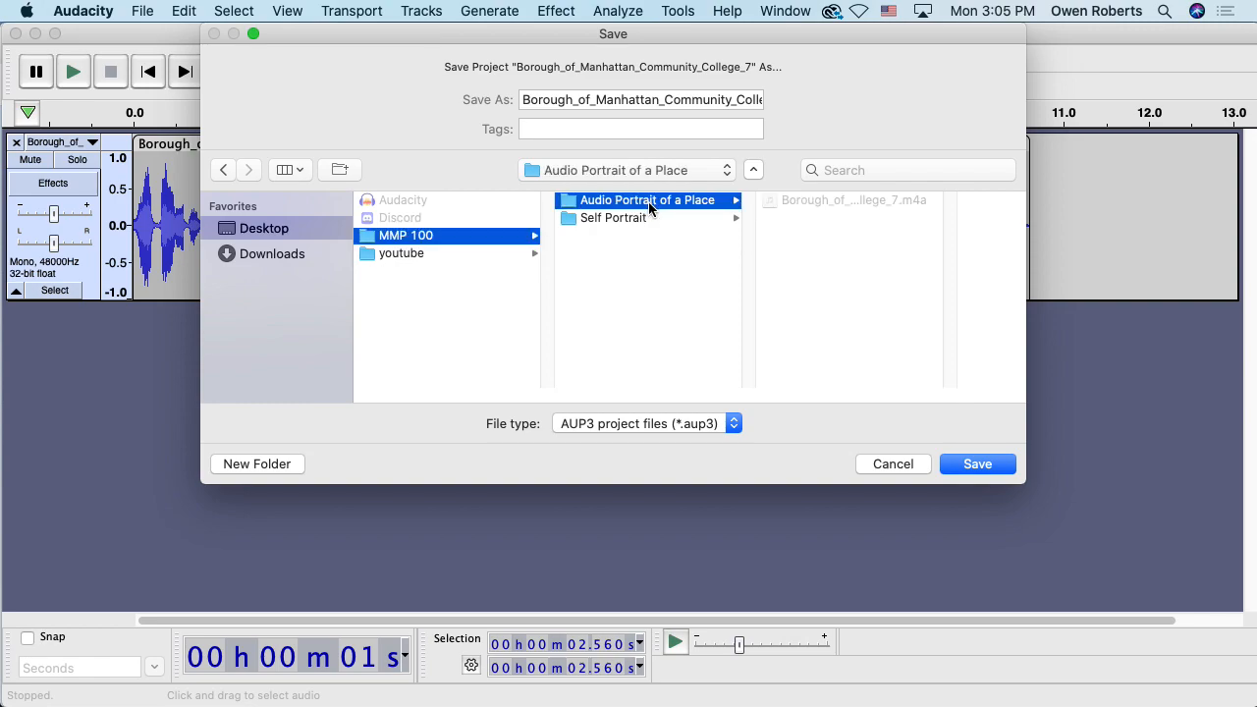
Name the project my_audio_project, keep the AUP3 type, and save it
double_click(633, 101)
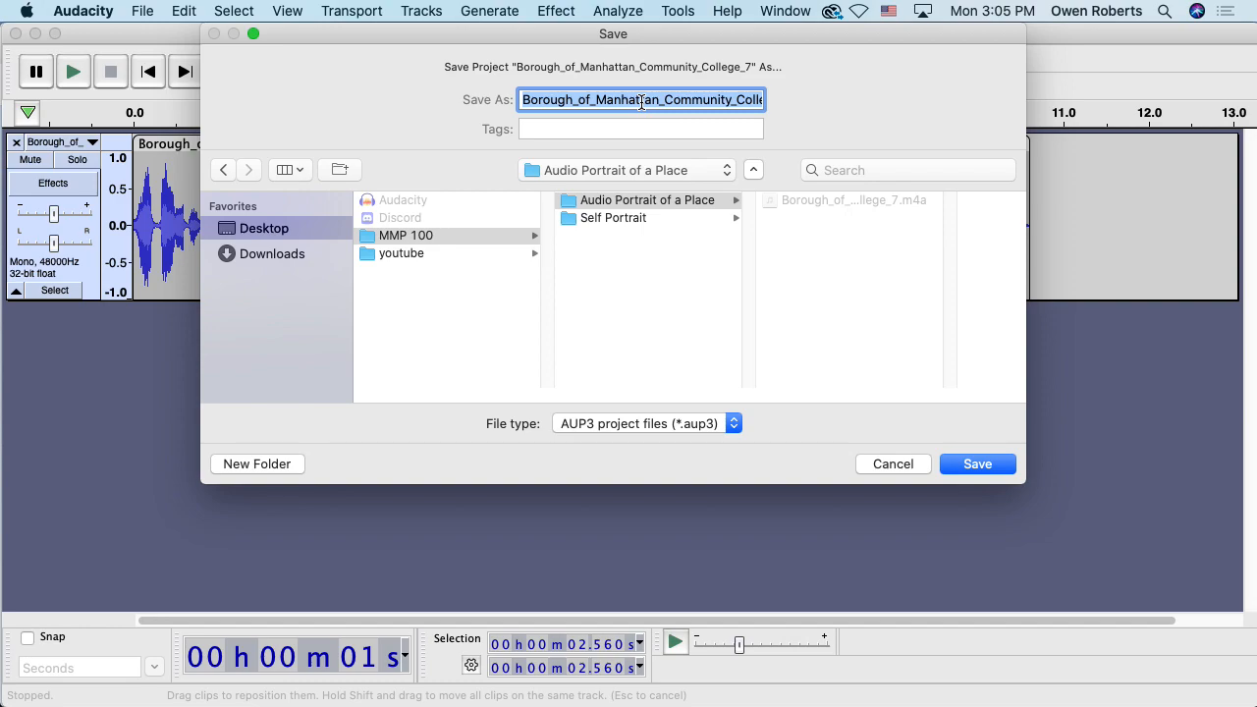
key(BackSpace)
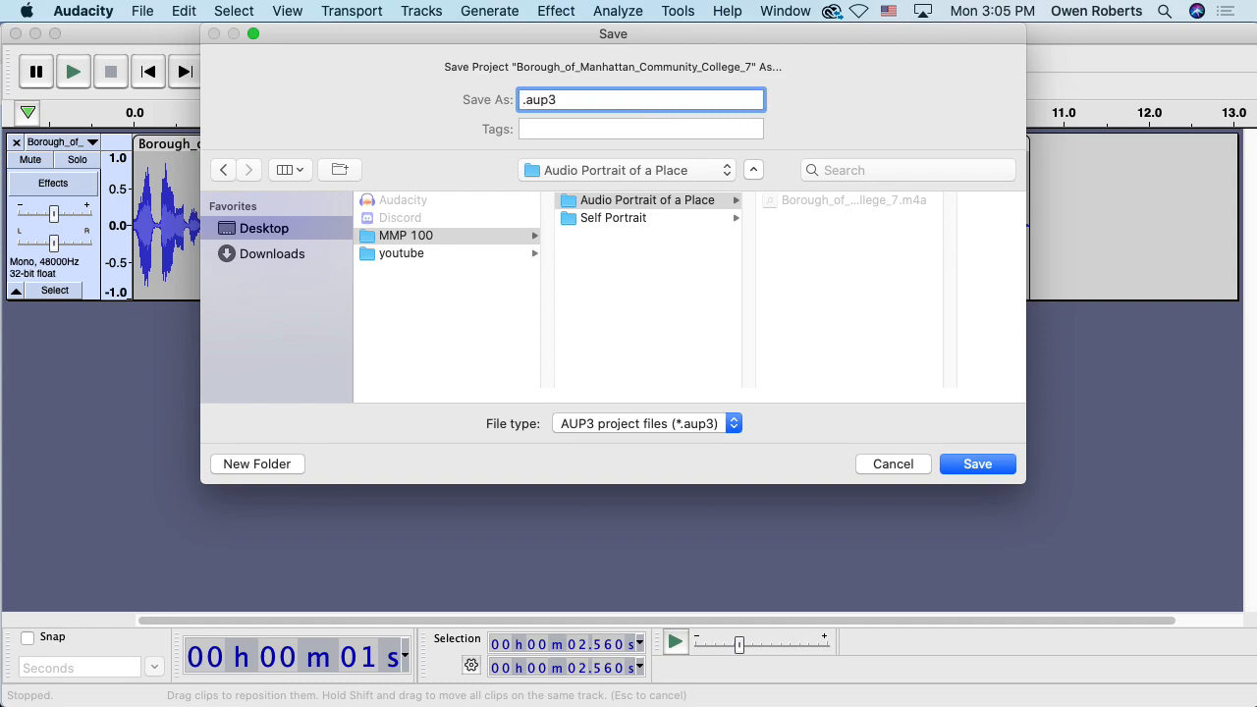
text(my_audio)
text(_pro)
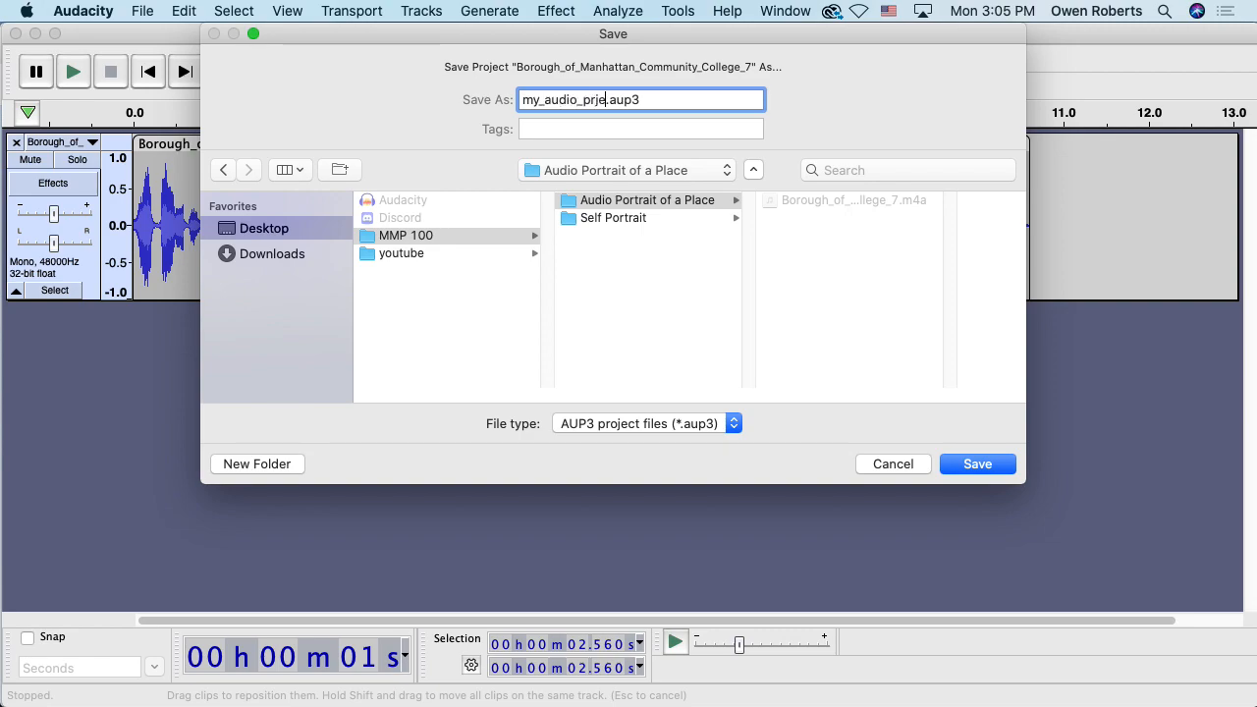
text(ject)
drag(676, 98, 628, 101)
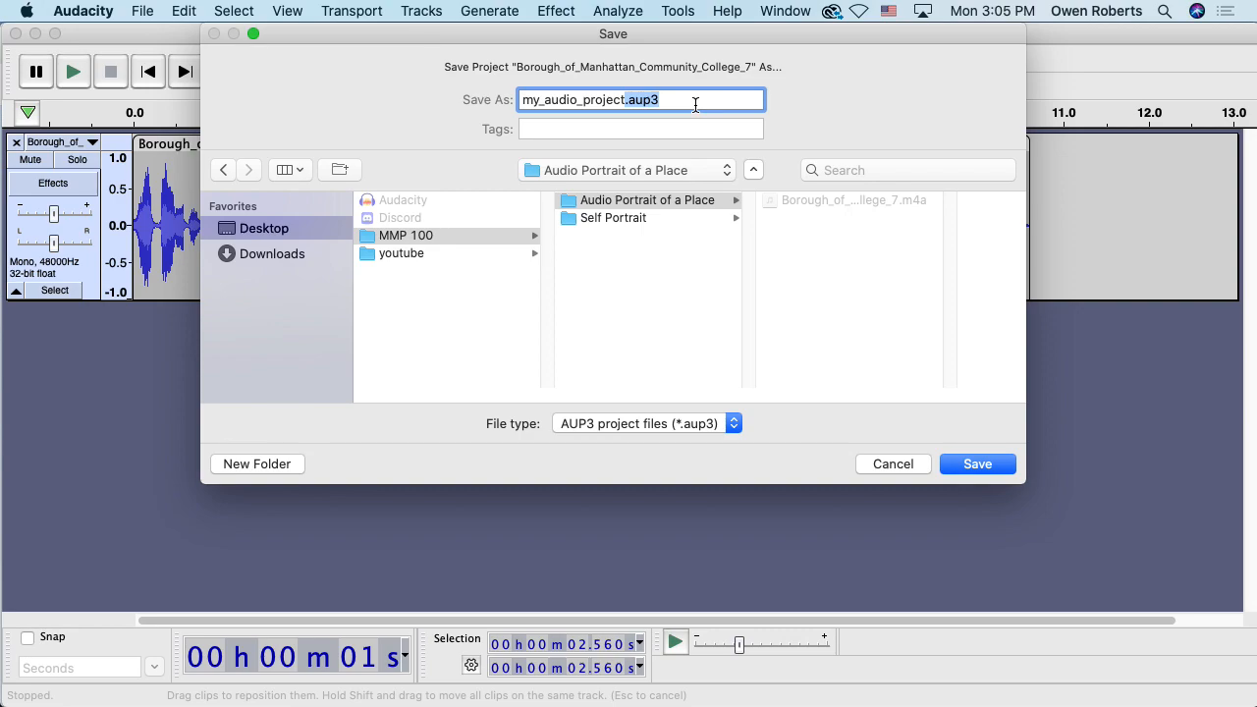
click(701, 423)
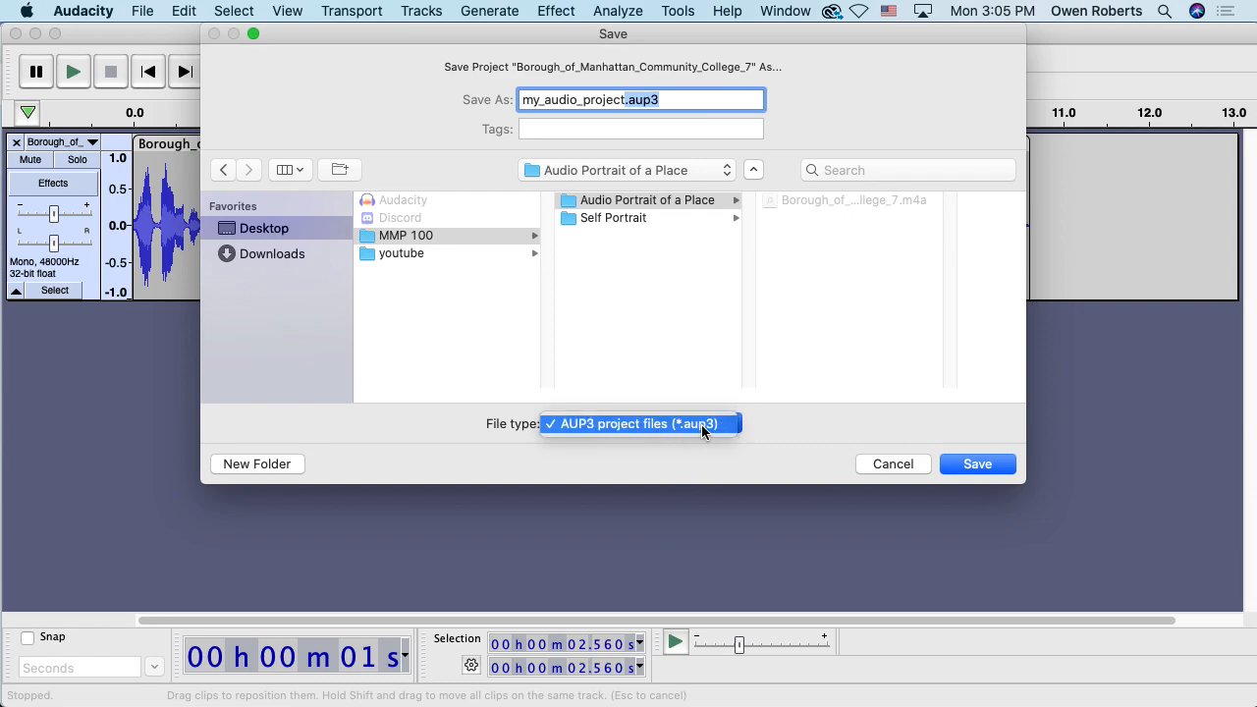
click(674, 425)
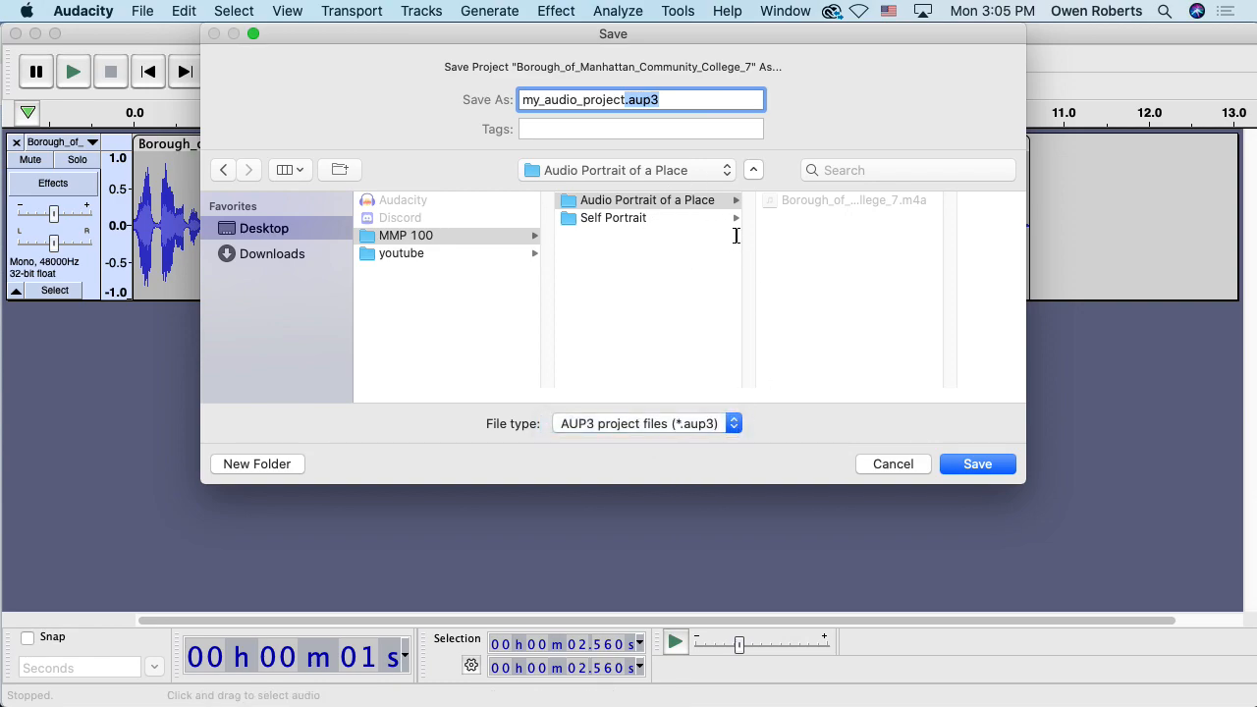
click(976, 471)
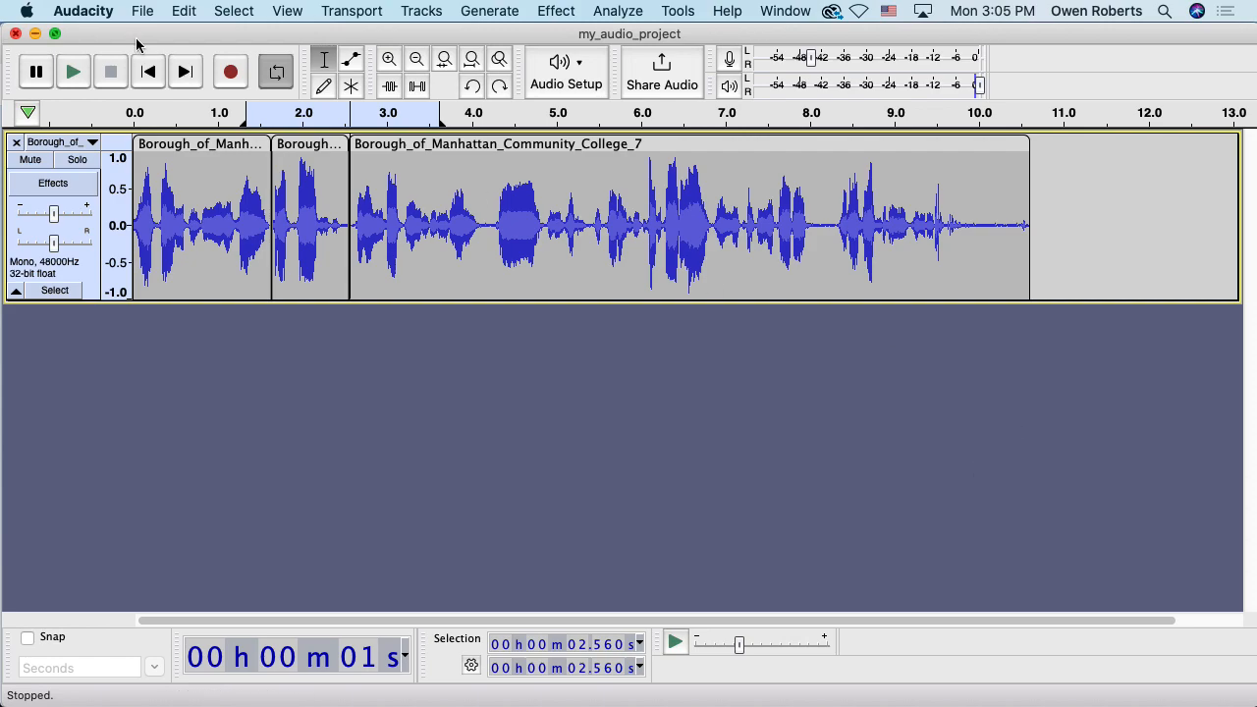
click(28, 9)
click(68, 6)
click(79, 10)
click(118, 193)
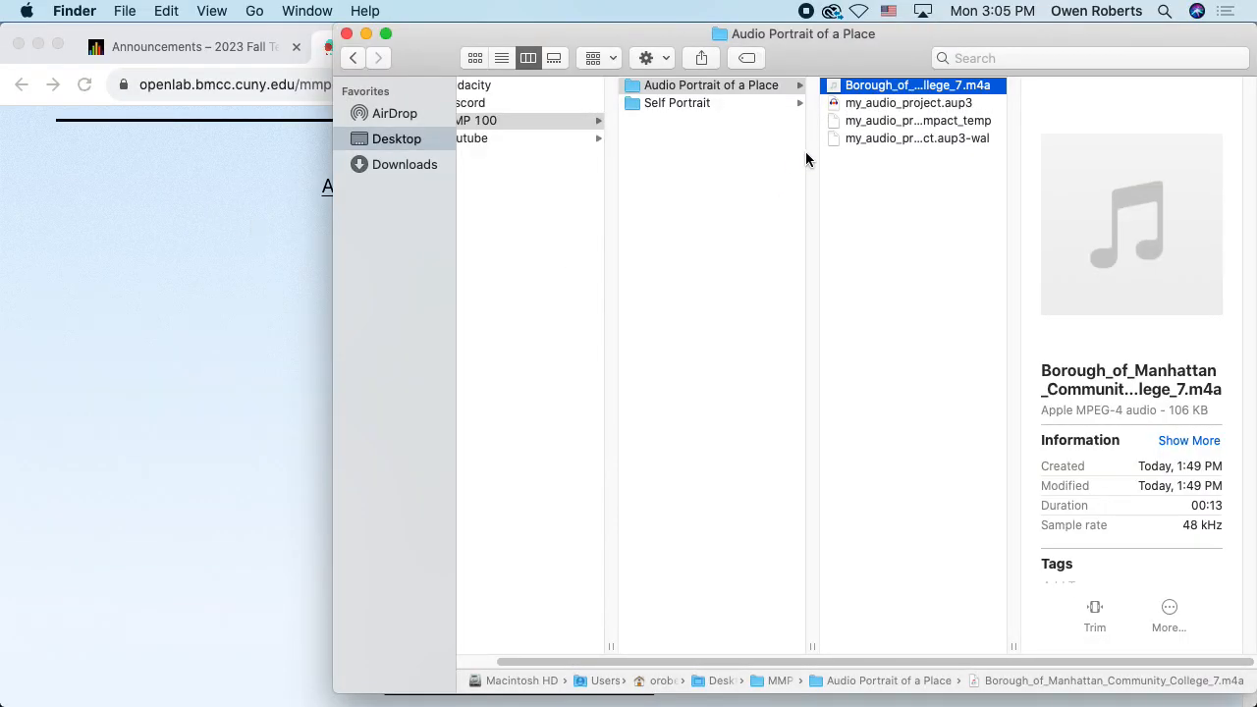
click(895, 106)
double_click(873, 103)
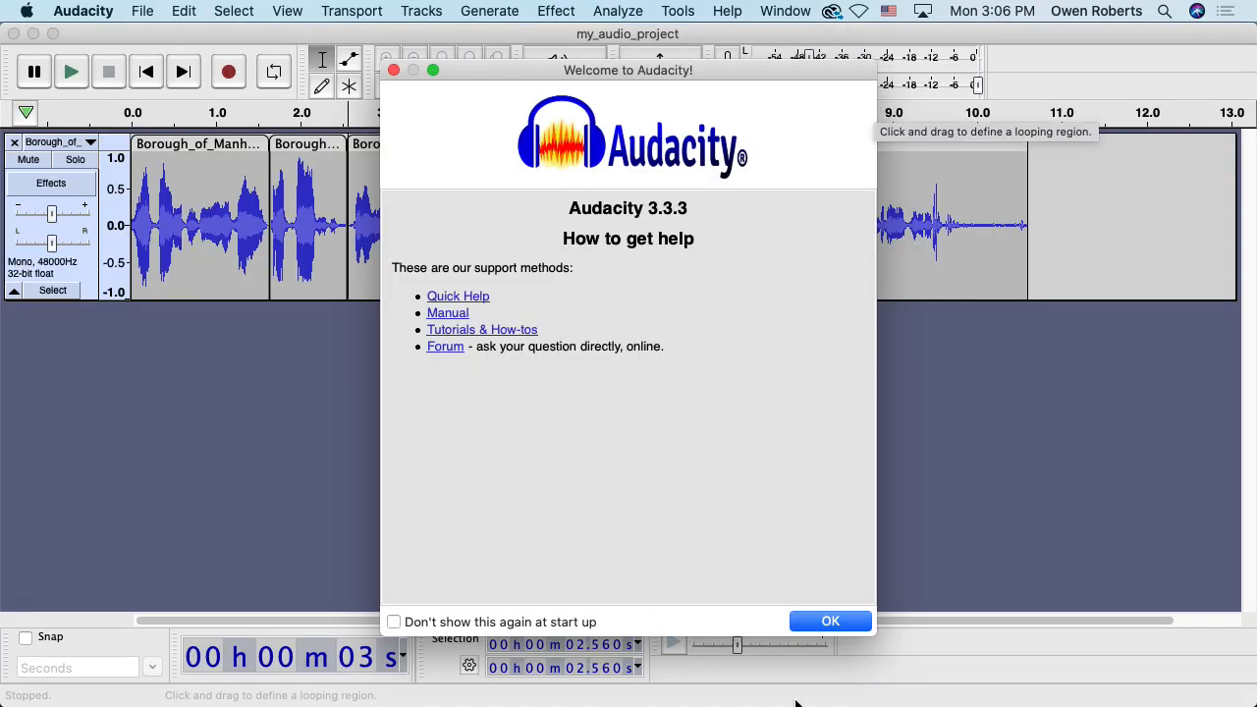
click(813, 621)
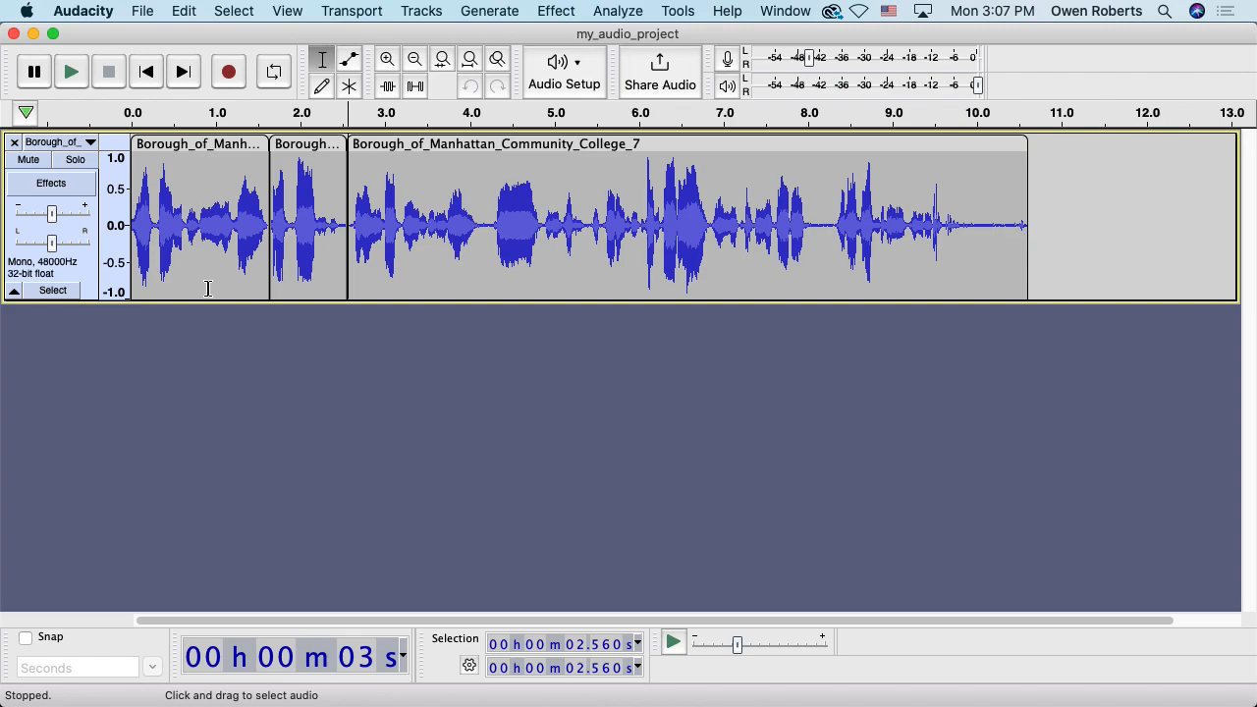
On the MMP 100 Audio course page, open the Creative Commons Freesound.org link in a new tab
key(super+Tab)
key(super+Tab)
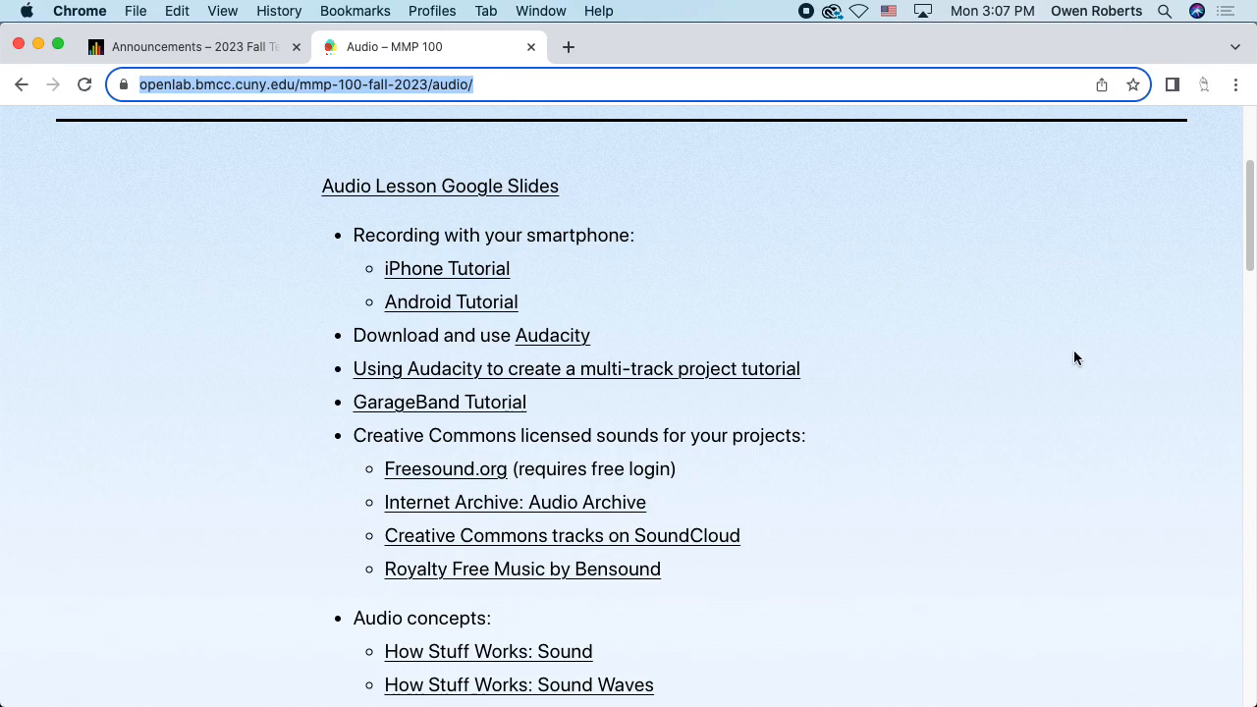
click(1250, 227)
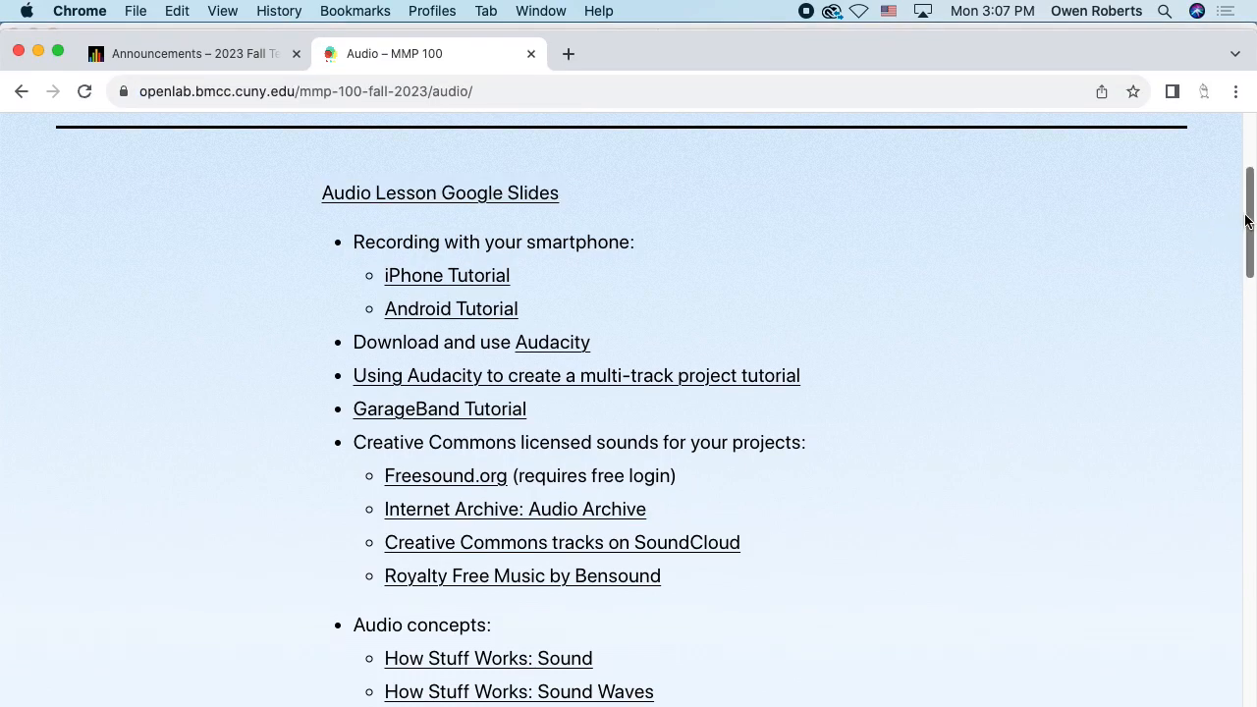
scroll(1239, 238, down, 4)
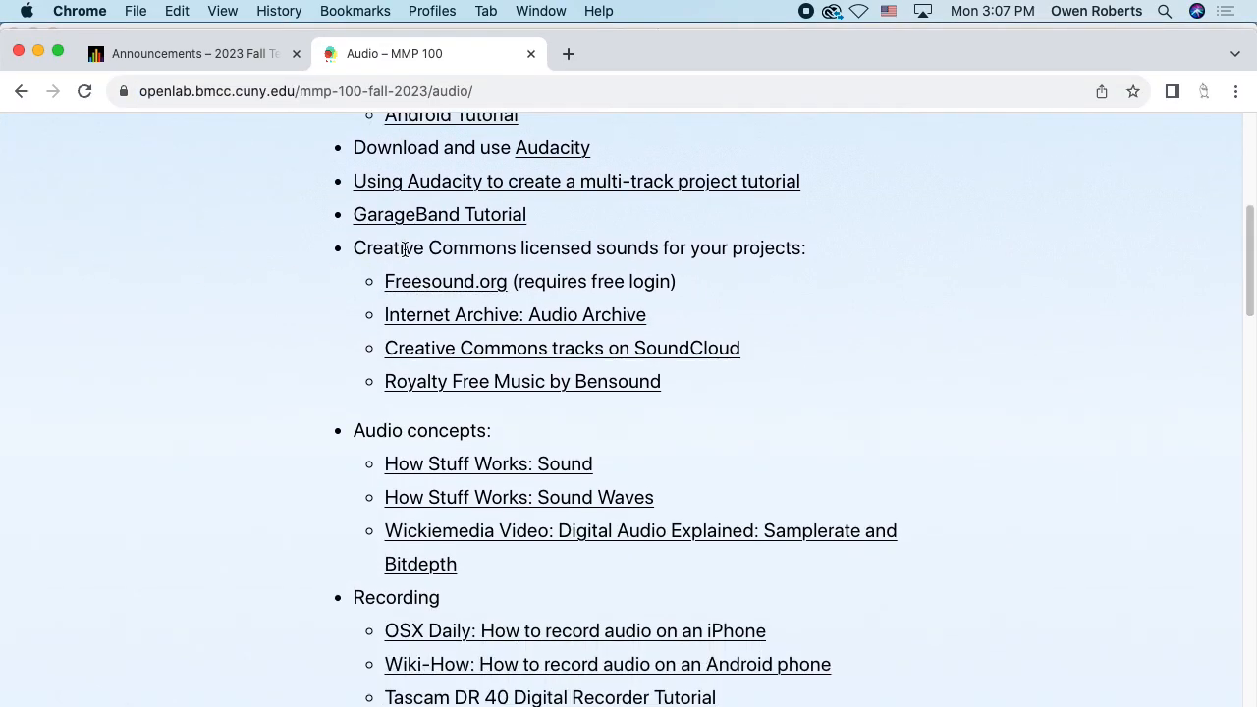
drag(356, 247, 800, 235)
click(799, 230)
drag(695, 56, 695, 49)
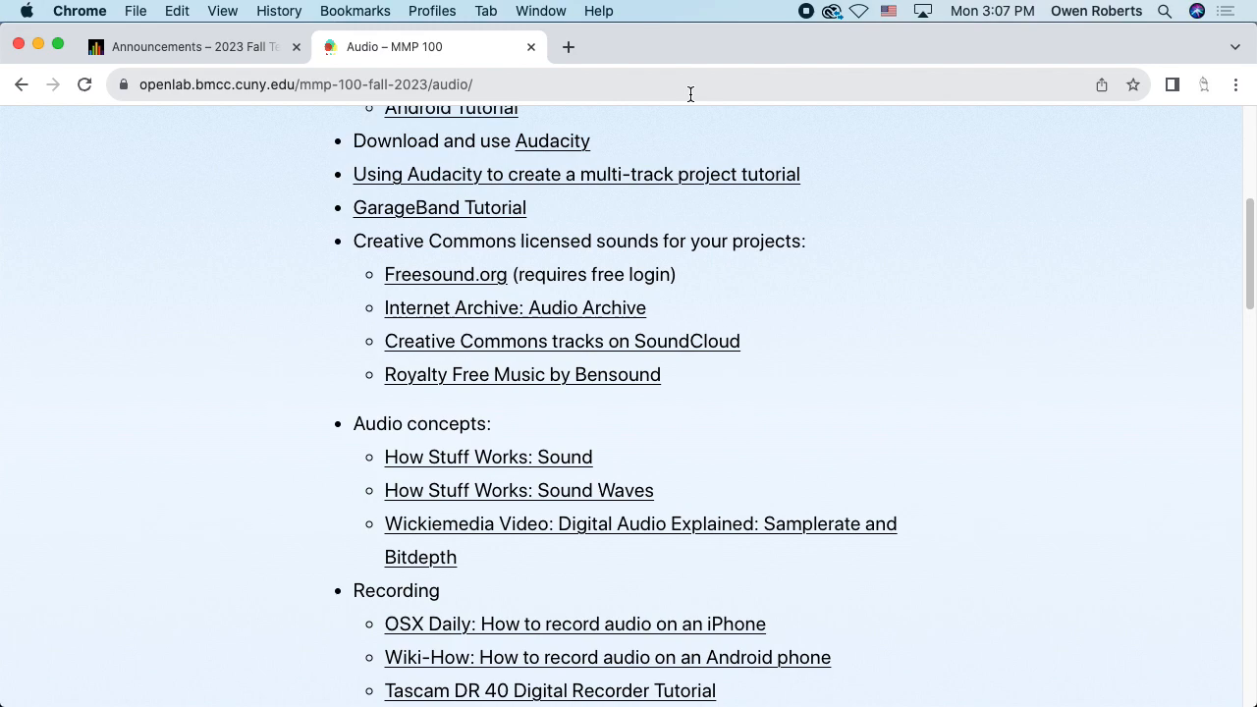
click(449, 279)
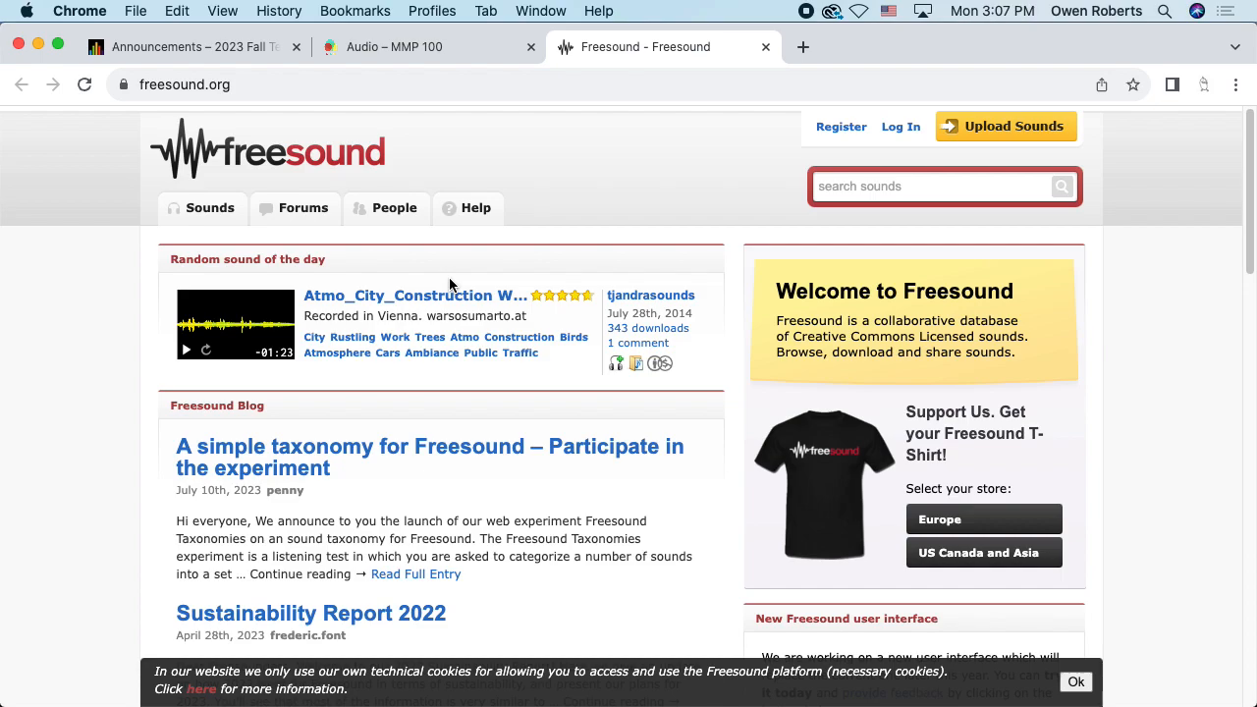
Start signing in to Freesound, then browse and close the Internet Archive audio collection
click(899, 127)
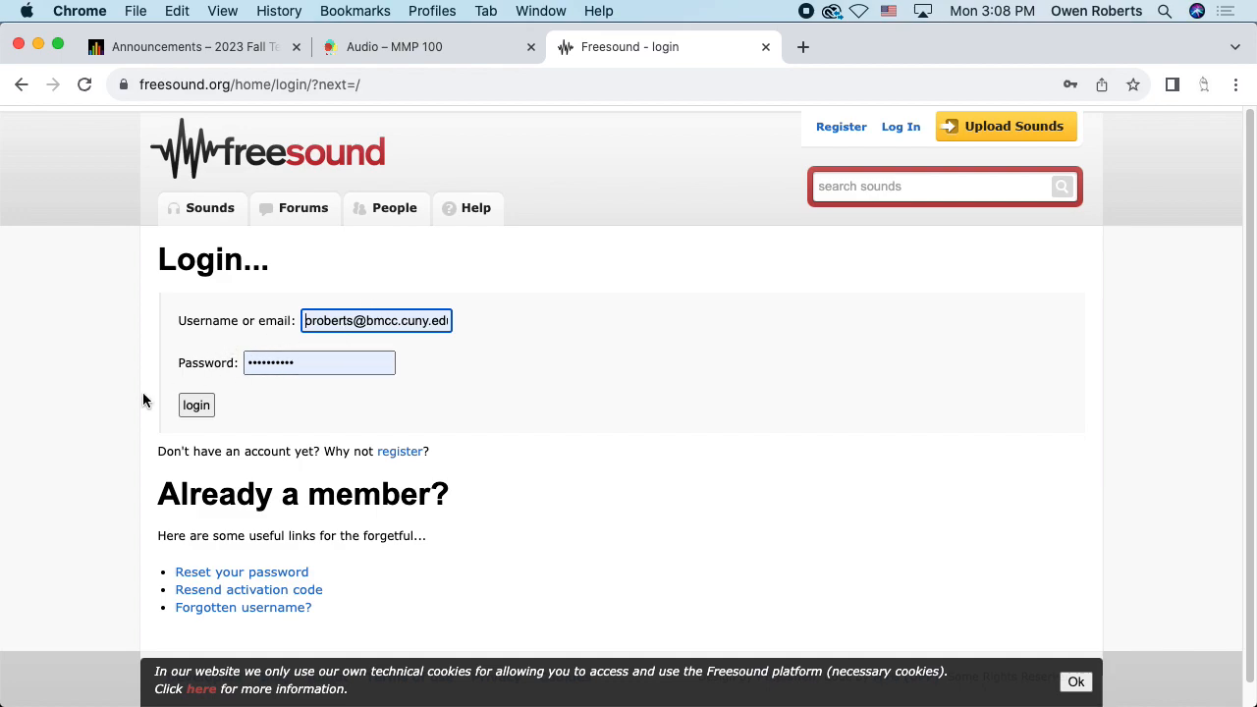
click(193, 404)
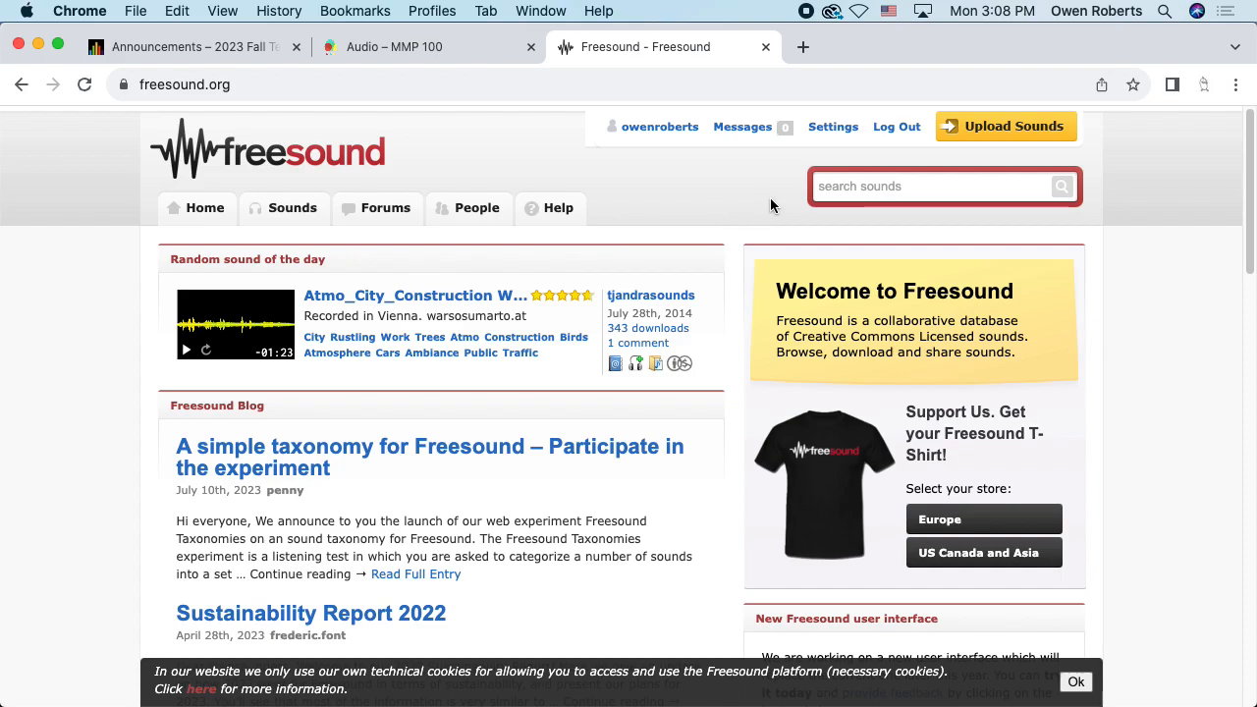
click(441, 46)
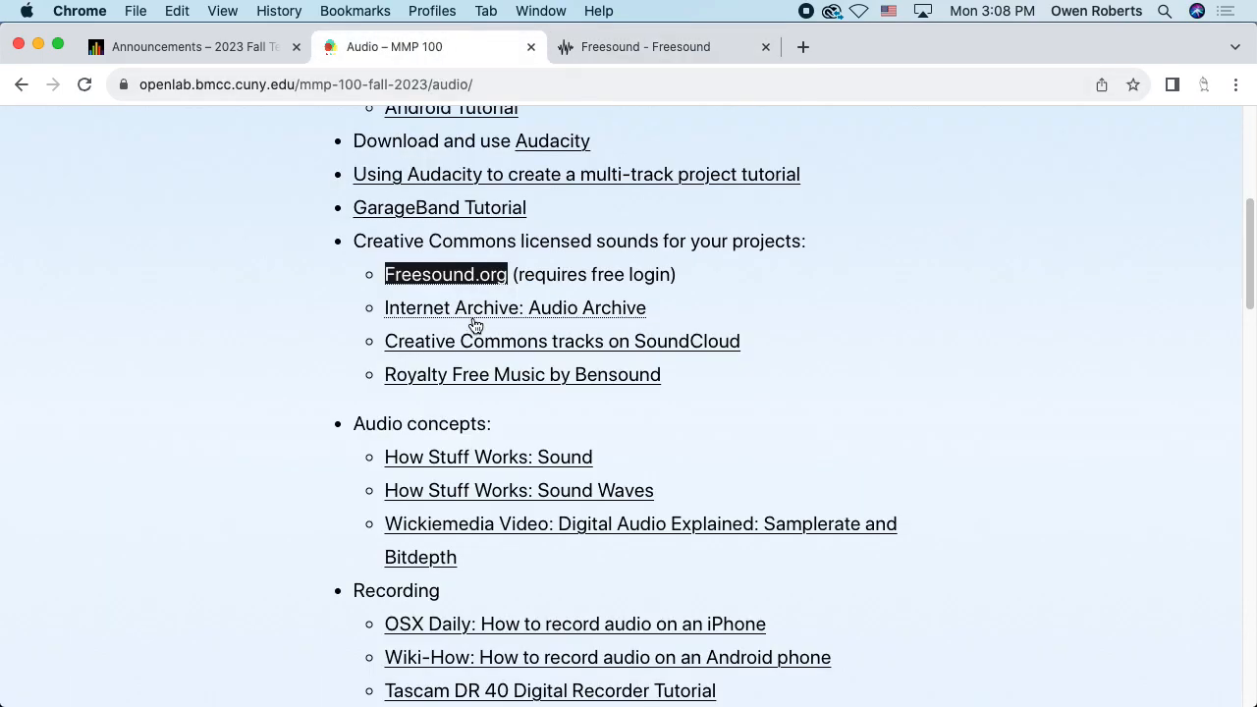
click(536, 311)
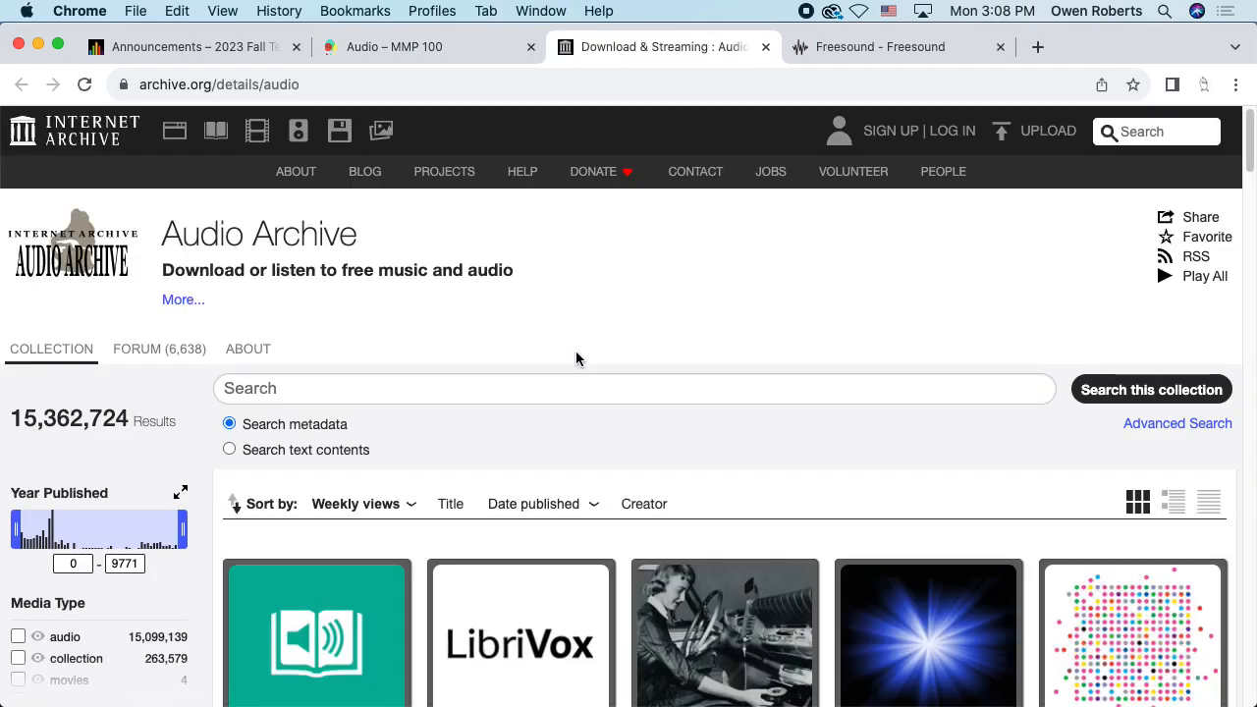
scroll(579, 350, down, 5)
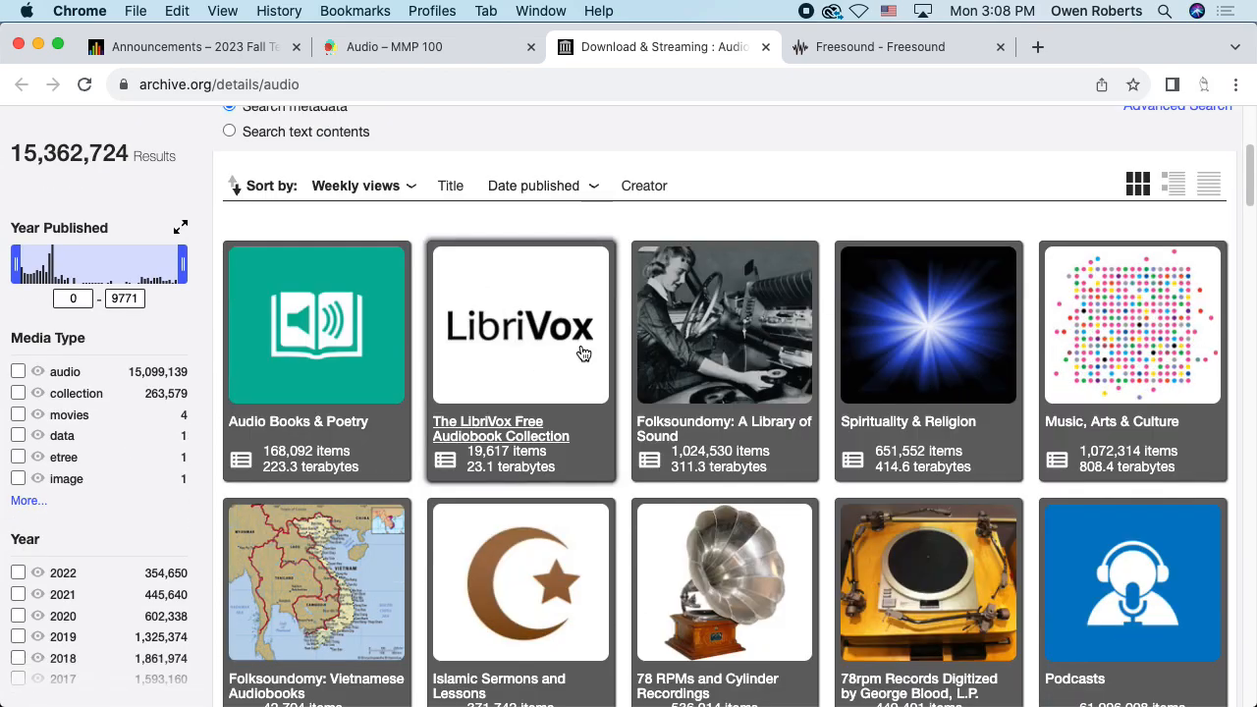
scroll(580, 351, down, 5)
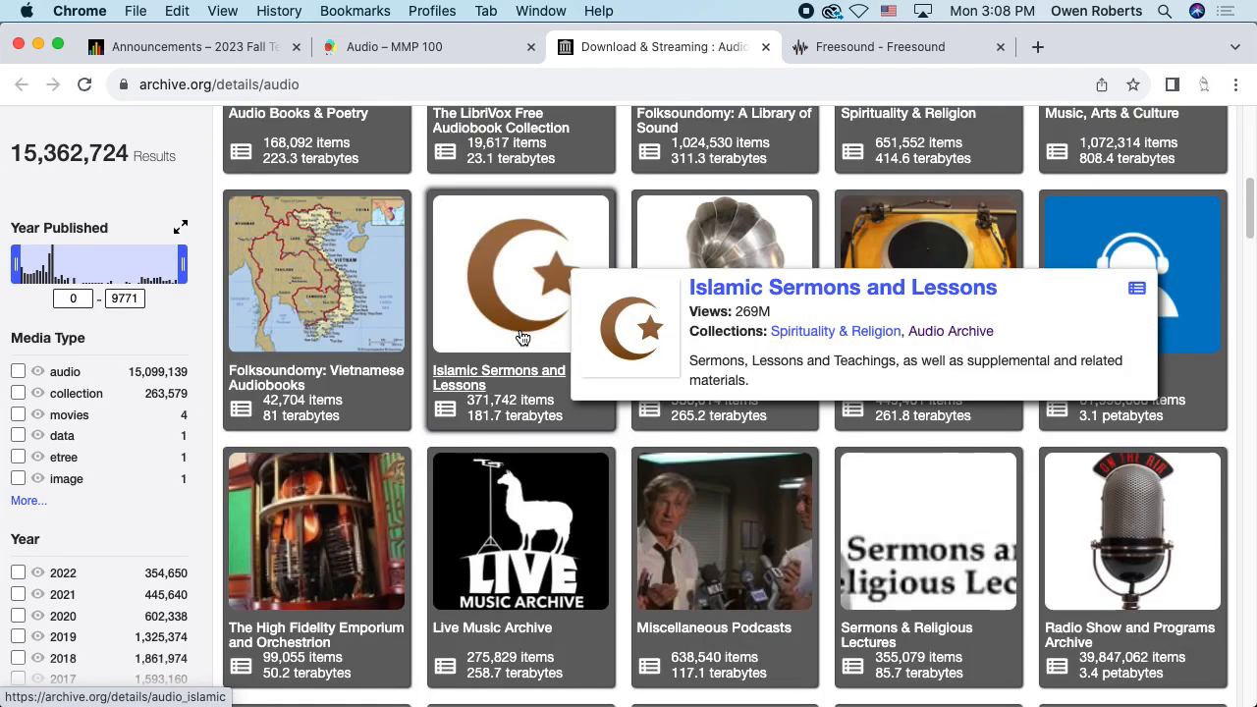
scroll(521, 337, down, 10)
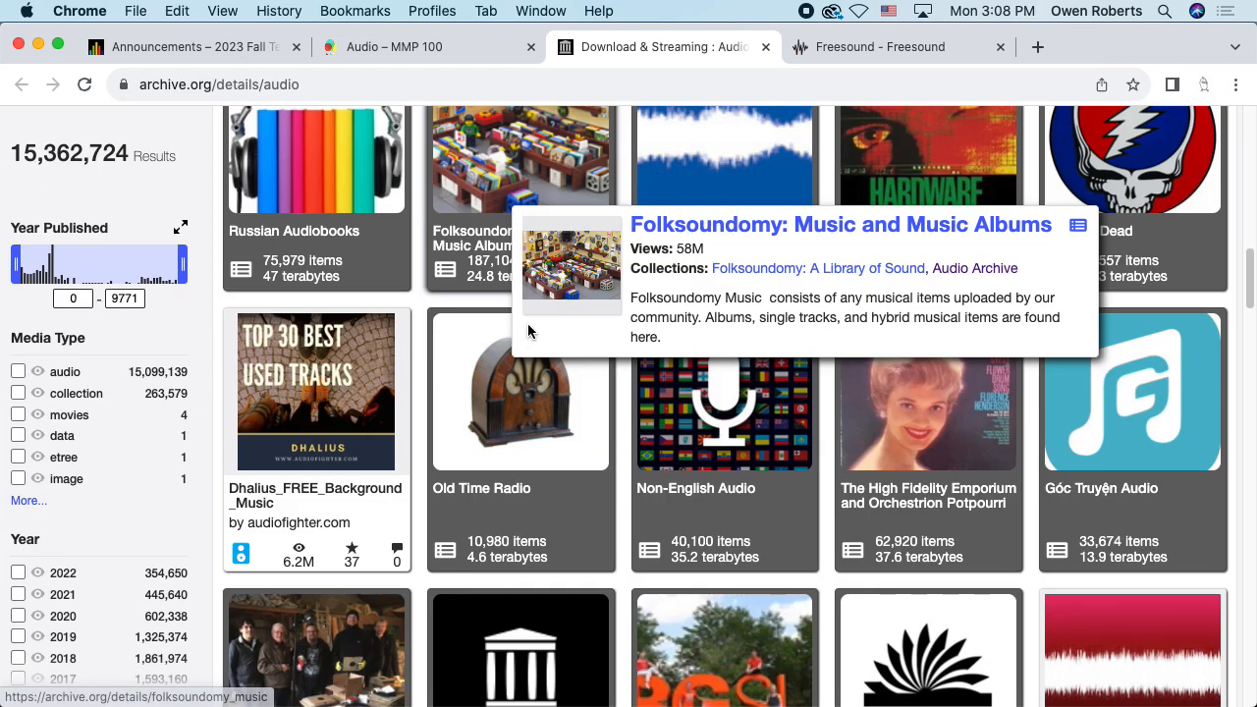
click(766, 47)
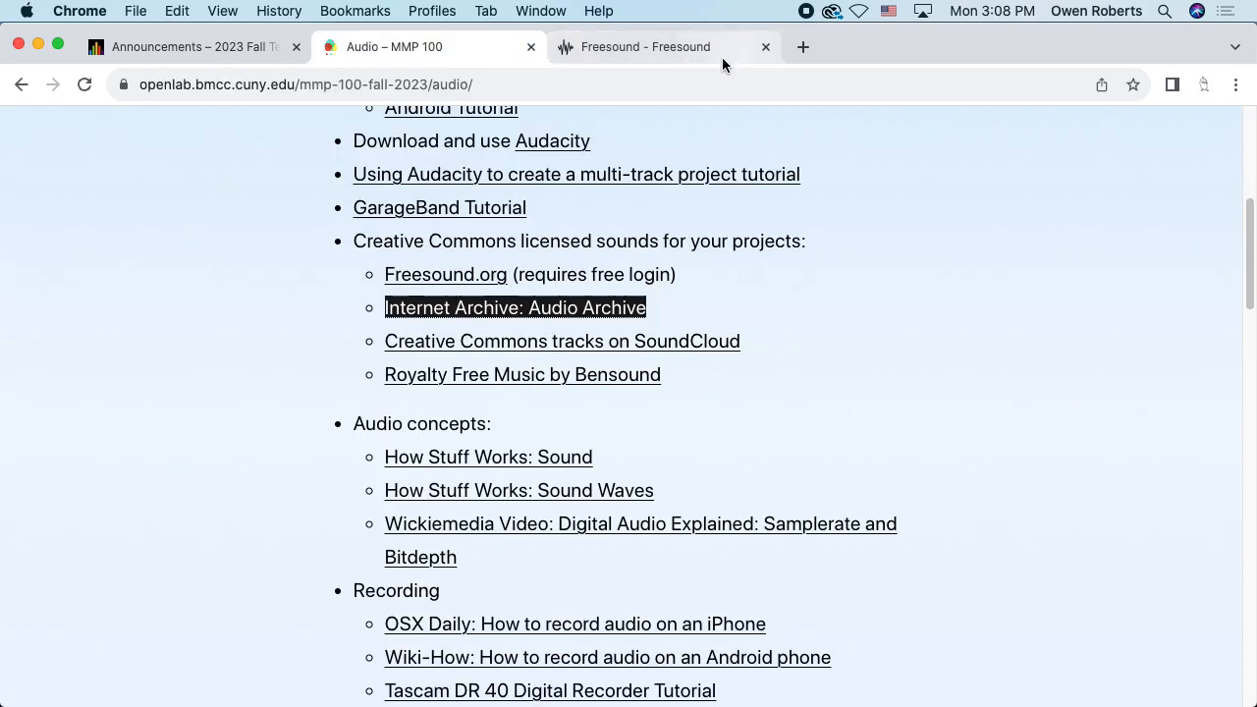
Open the SoundCloud Creative Commons tracks and Royalty Free Music by Bensound links from the course page
click(576, 341)
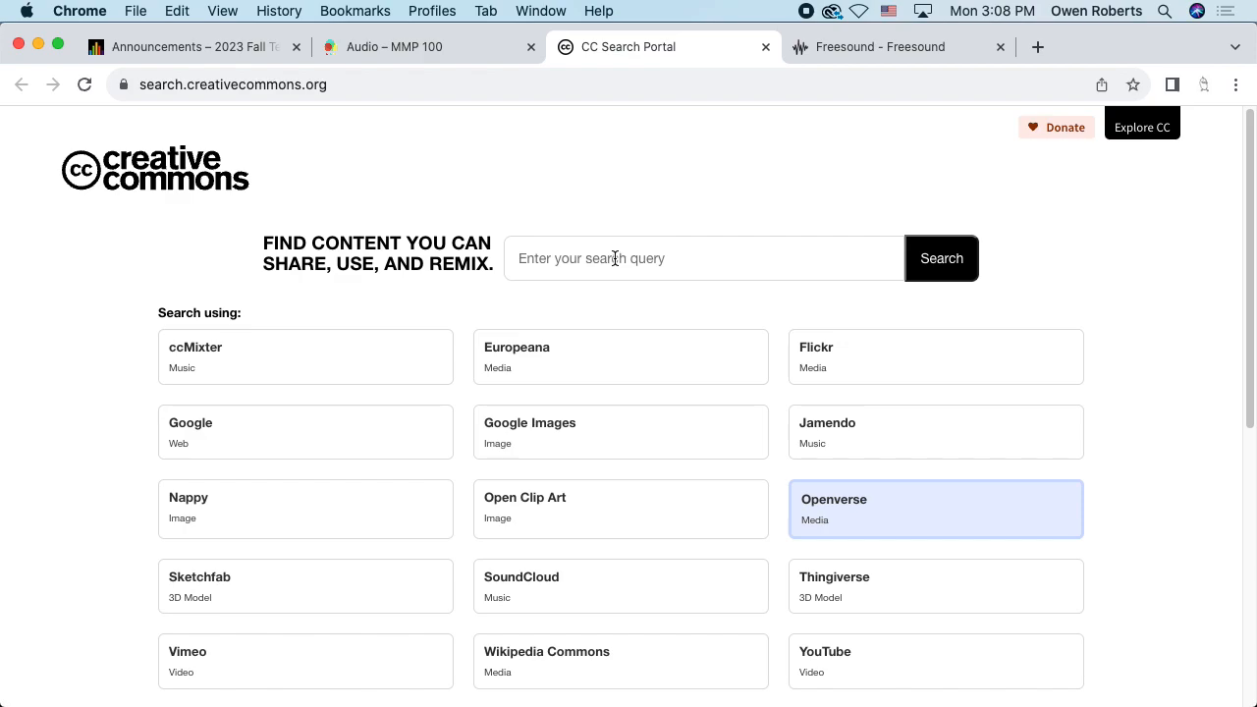
click(389, 46)
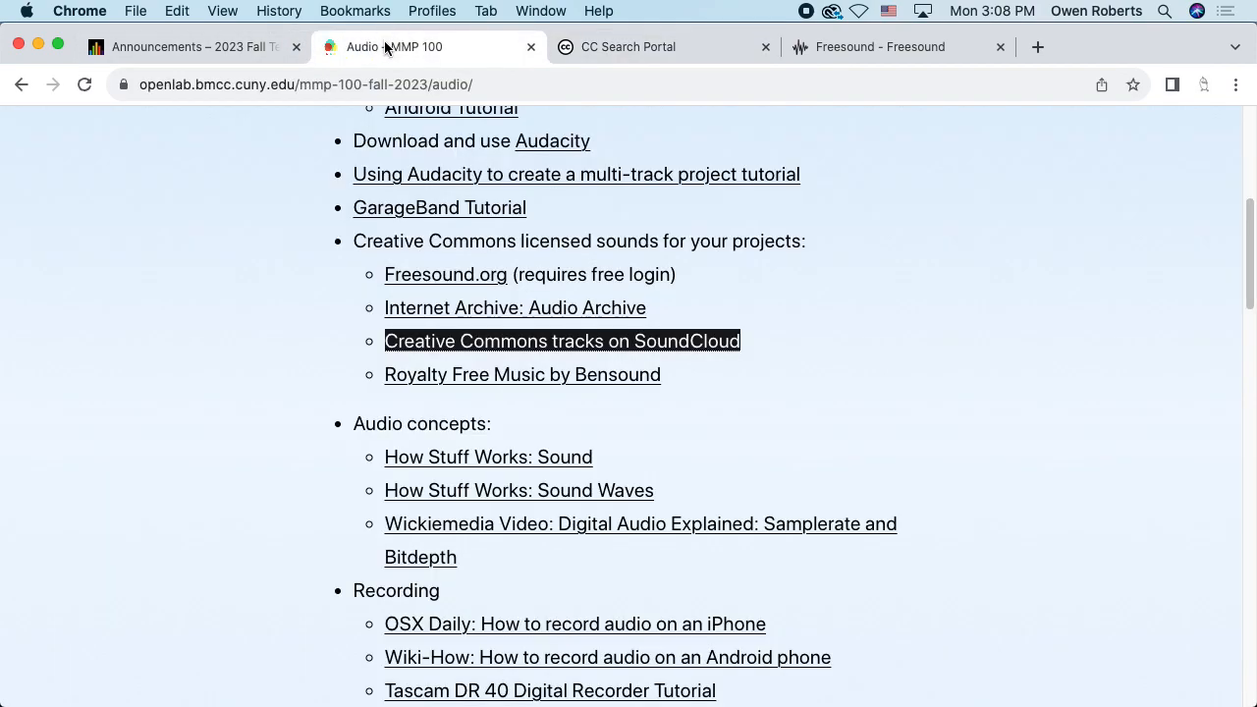
click(619, 47)
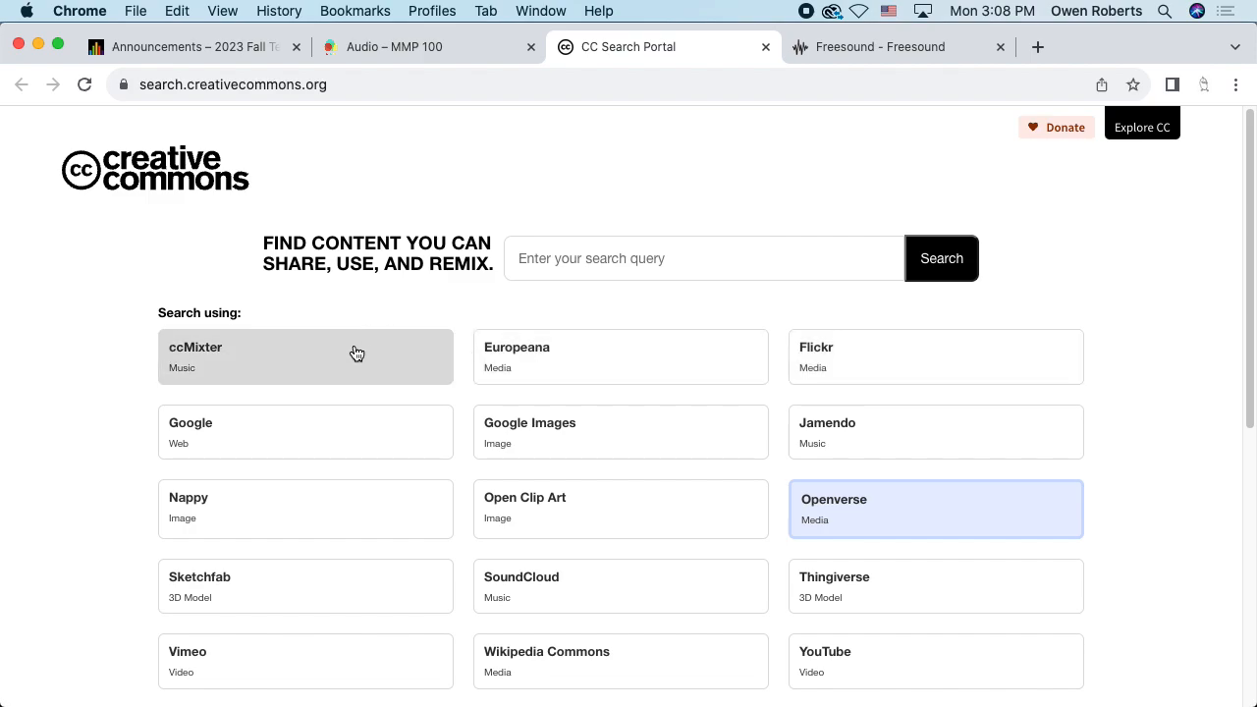
click(399, 49)
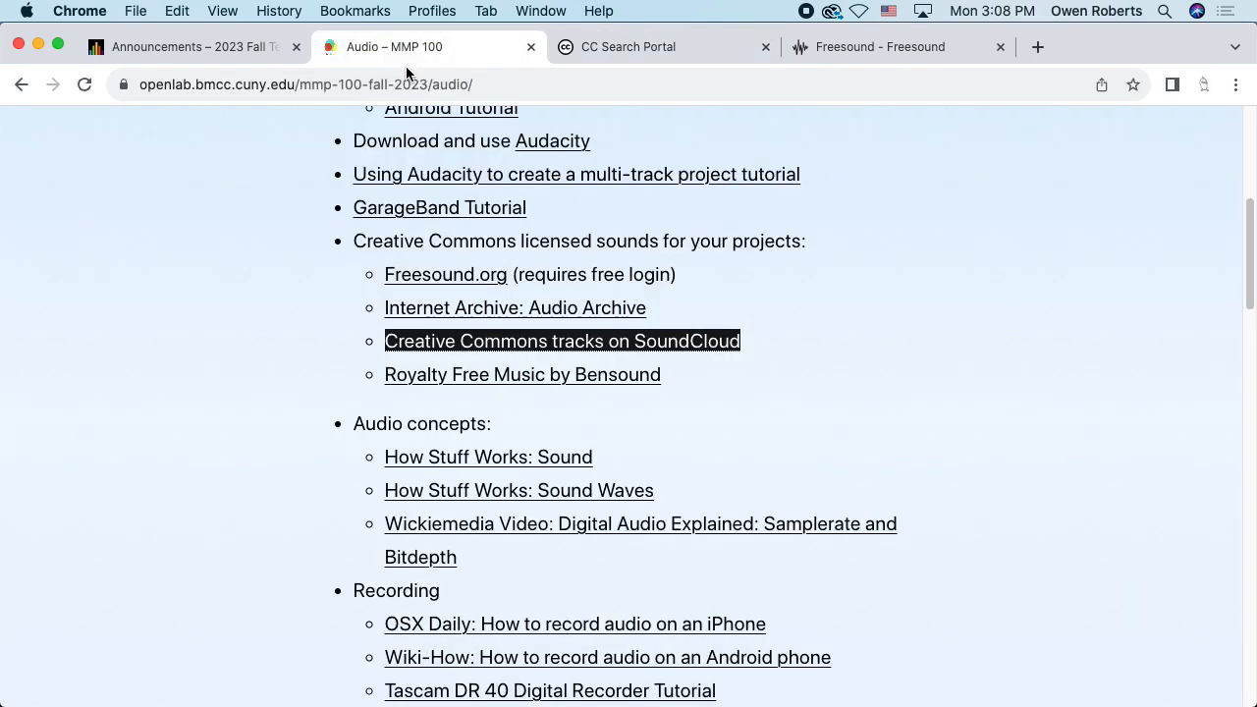
click(543, 388)
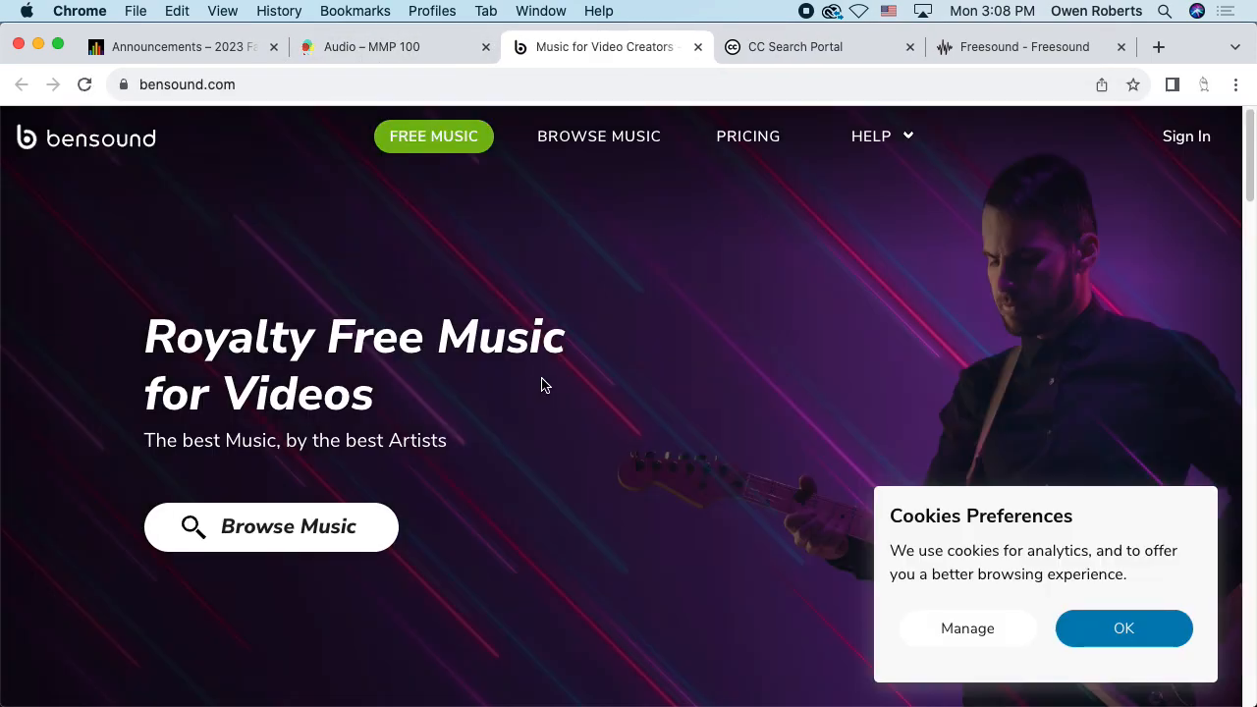
click(398, 46)
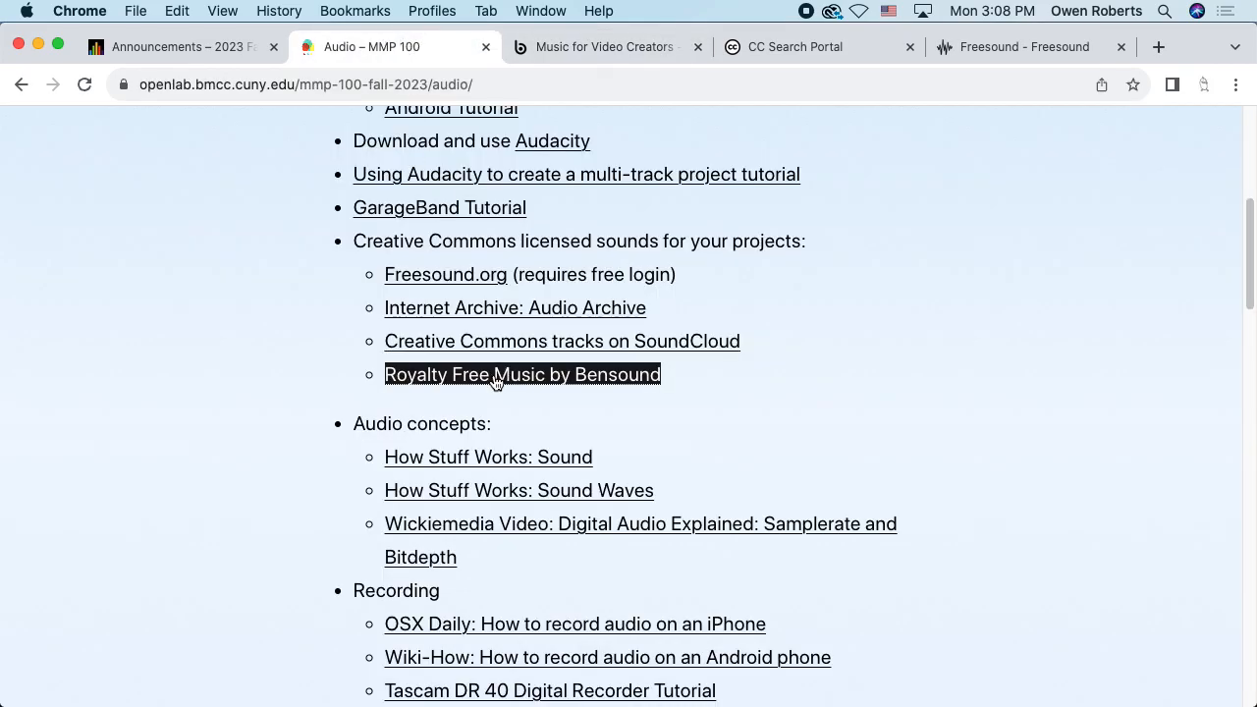
Scroll the course page and start a fresh browser tab
scroll(496, 380, down, 5)
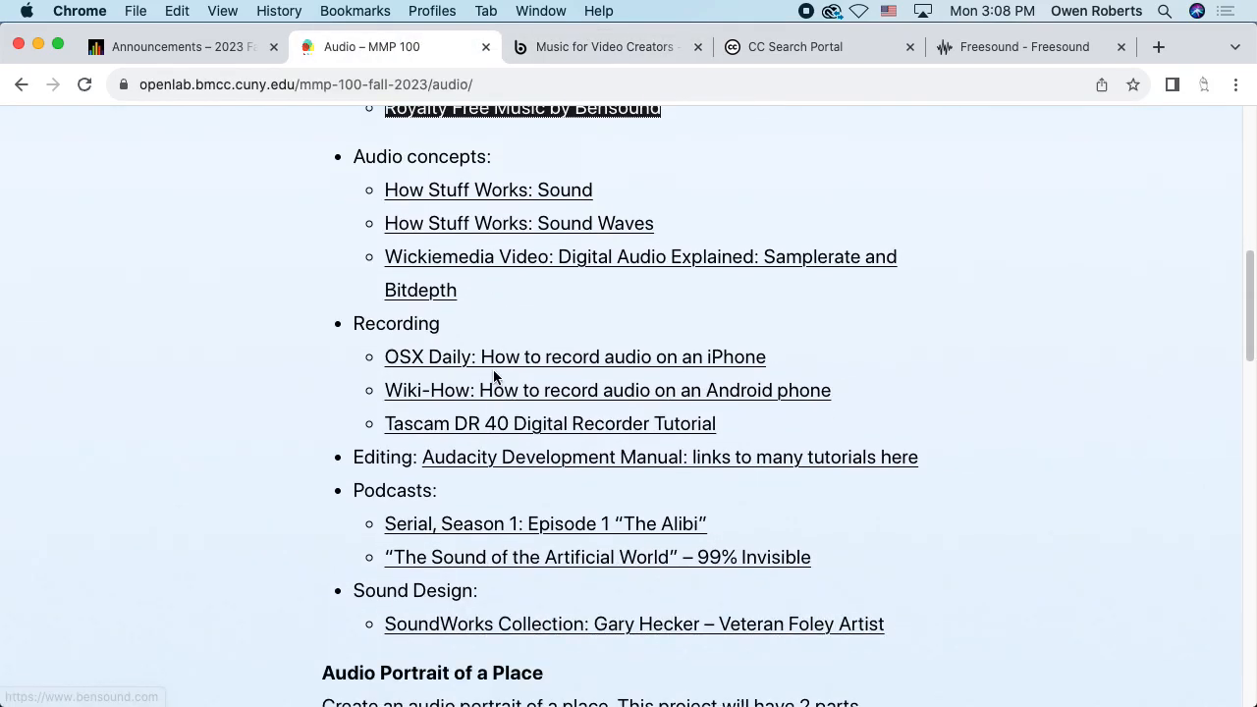
scroll(493, 377, down, 2)
scroll(494, 377, down, 12)
scroll(494, 377, up, 20)
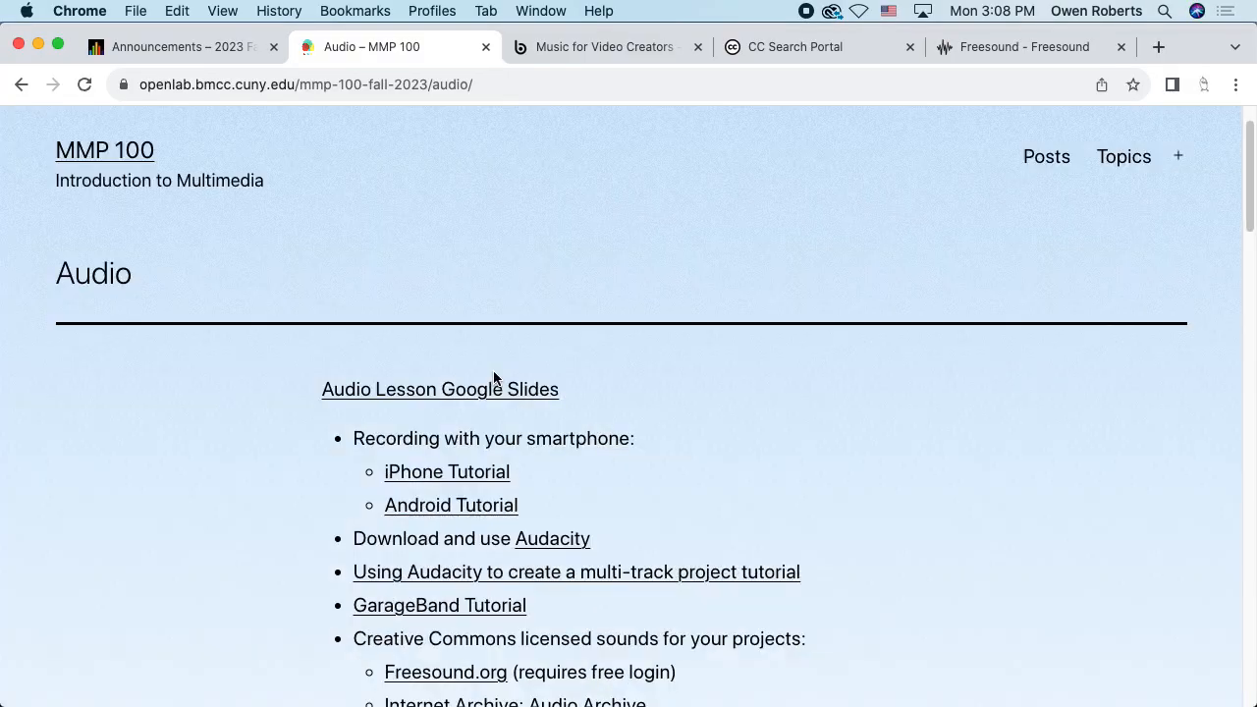
key(super+t)
Search 'free music archive' and enter the freemusicarchive.org site via Enjoy FMA
text(free)
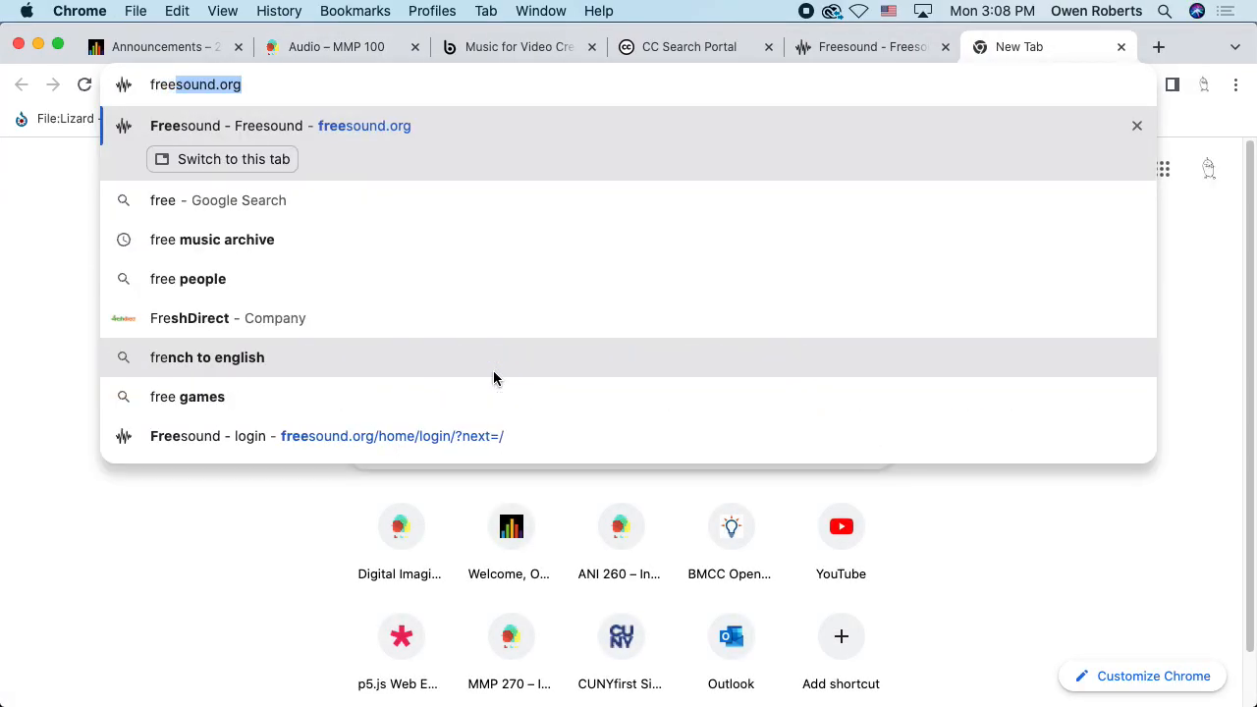
text( music arc)
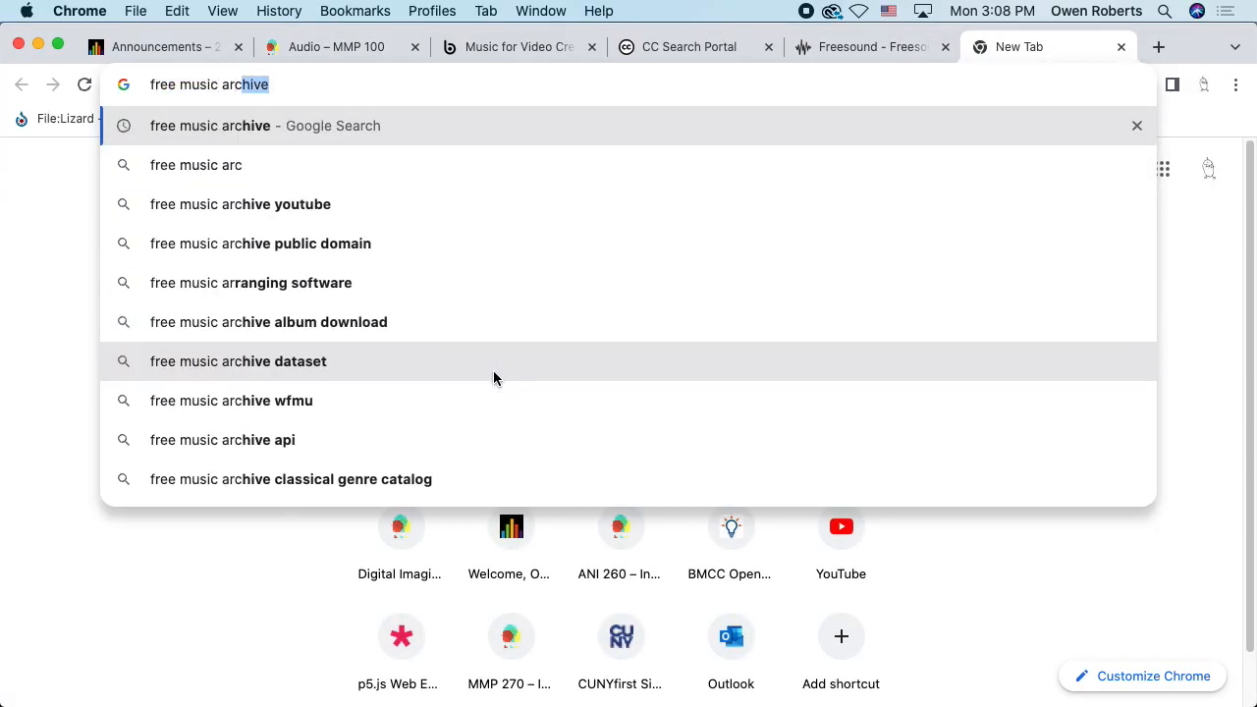
text(hive)
key(Return)
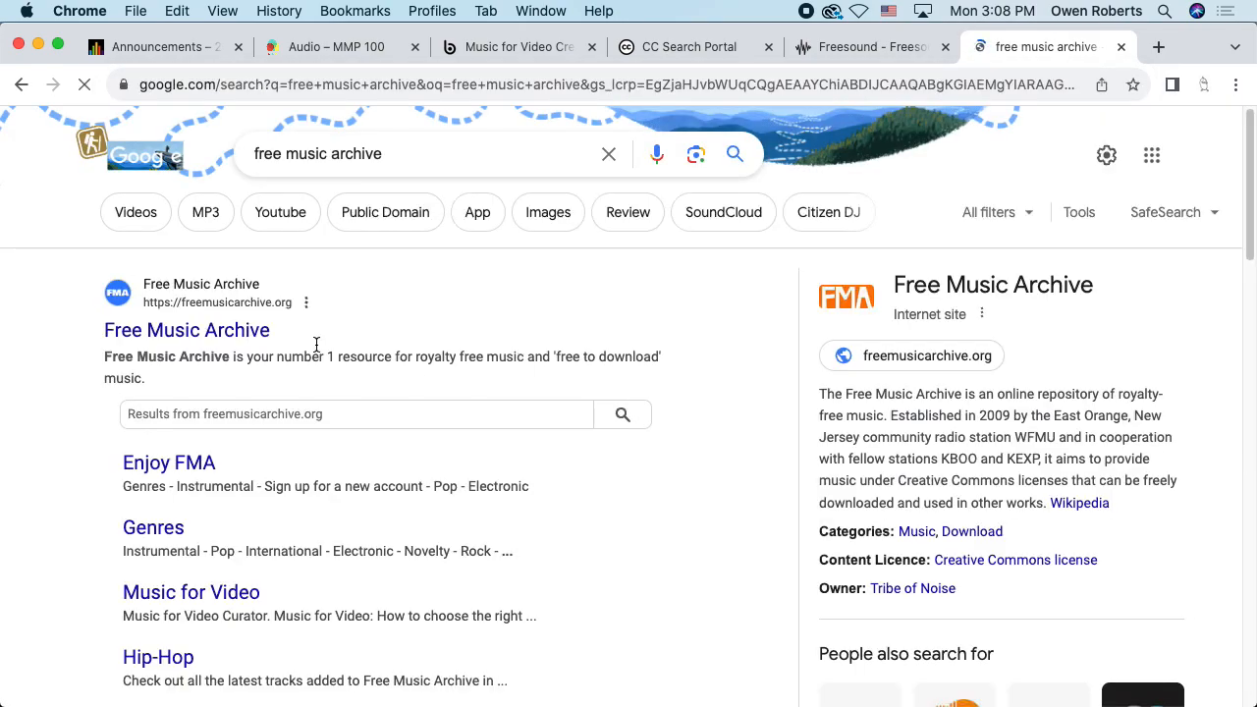
click(196, 332)
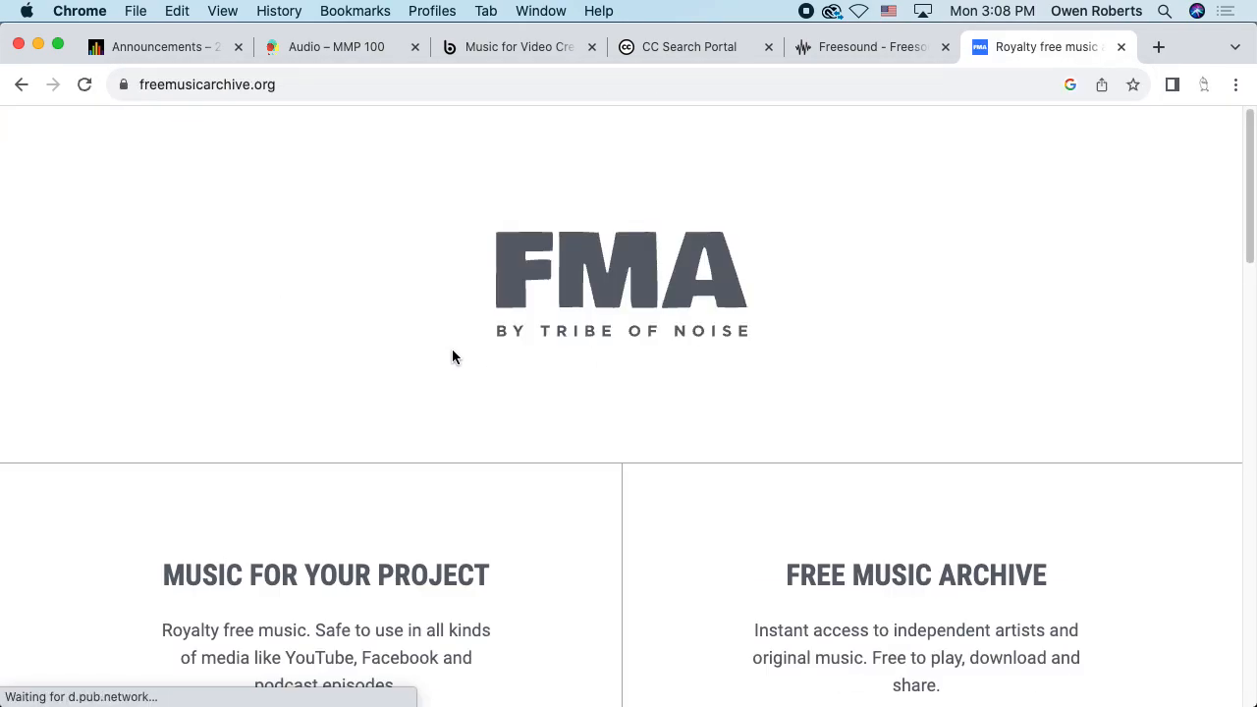
scroll(624, 350, down, 5)
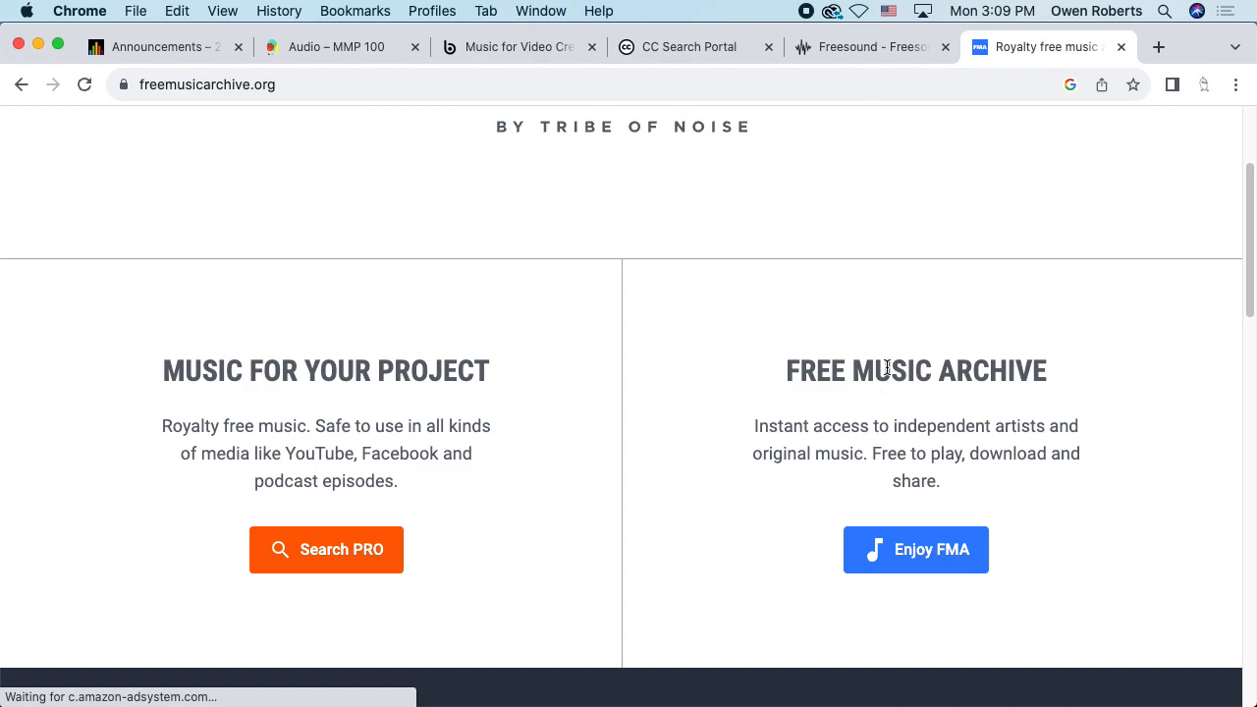
click(928, 561)
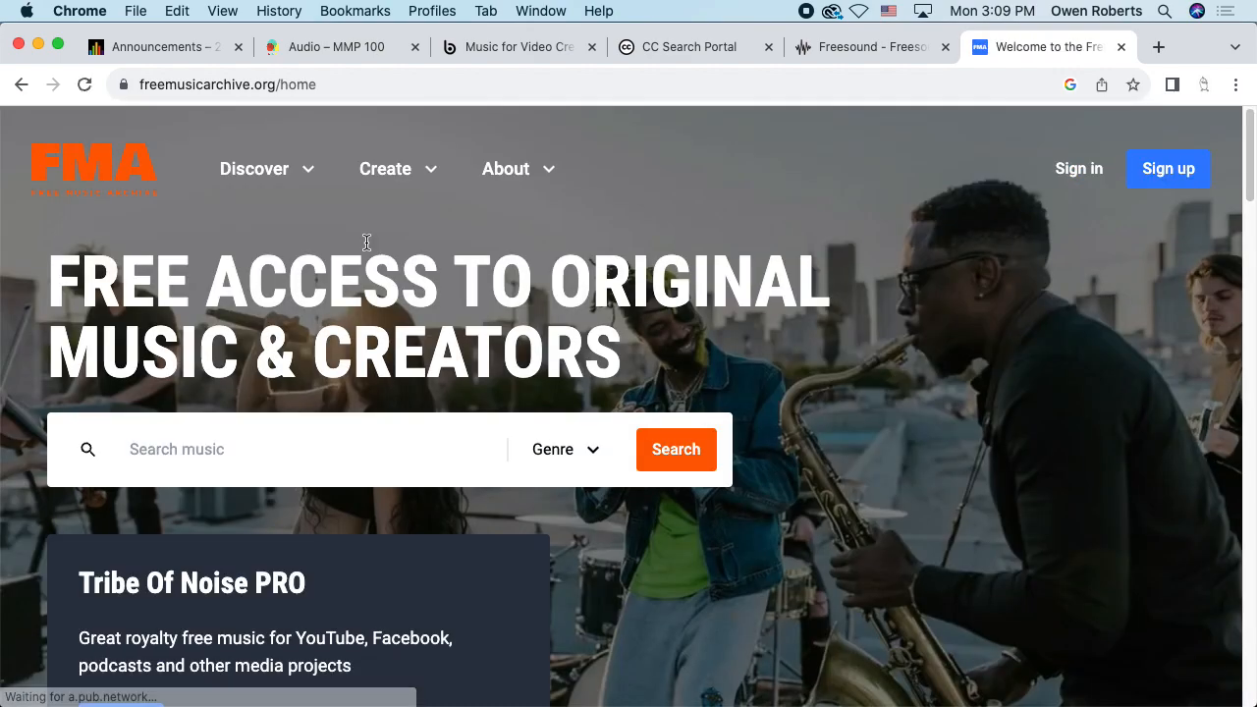
Browse the Discover > Genres page, then return to the Freesound tab
click(281, 170)
click(218, 238)
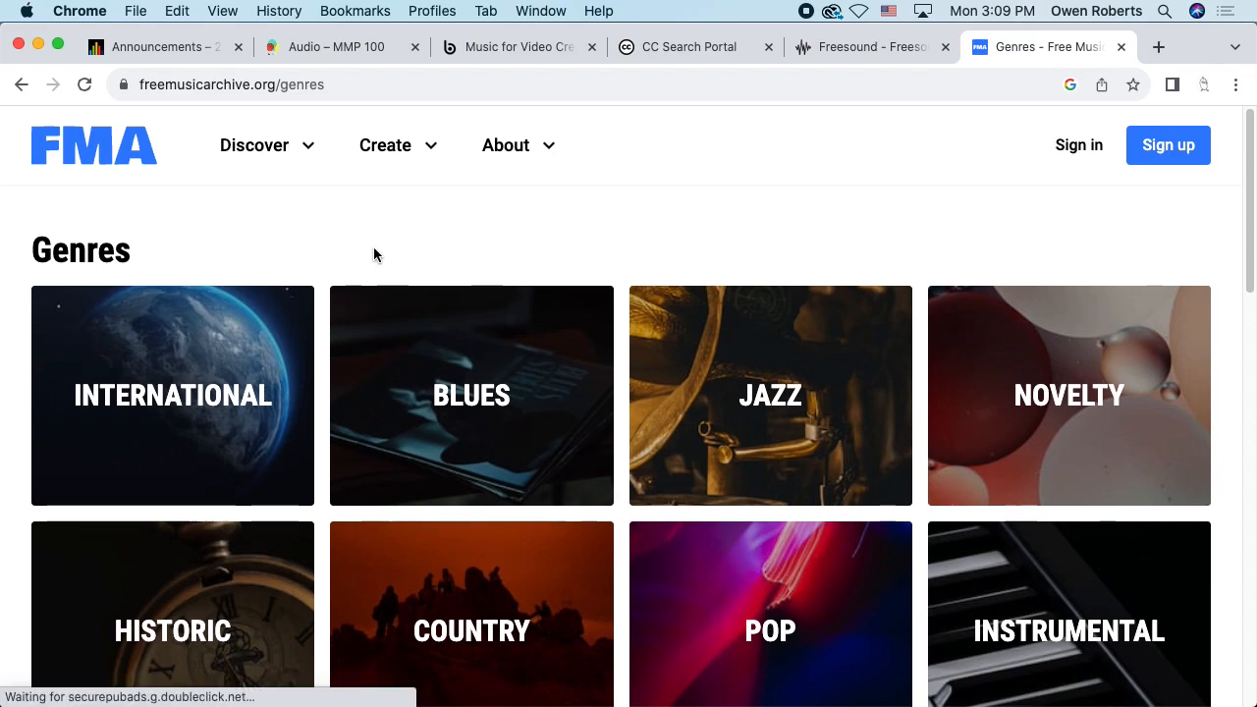
scroll(374, 254, down, 3)
scroll(384, 254, down, 1)
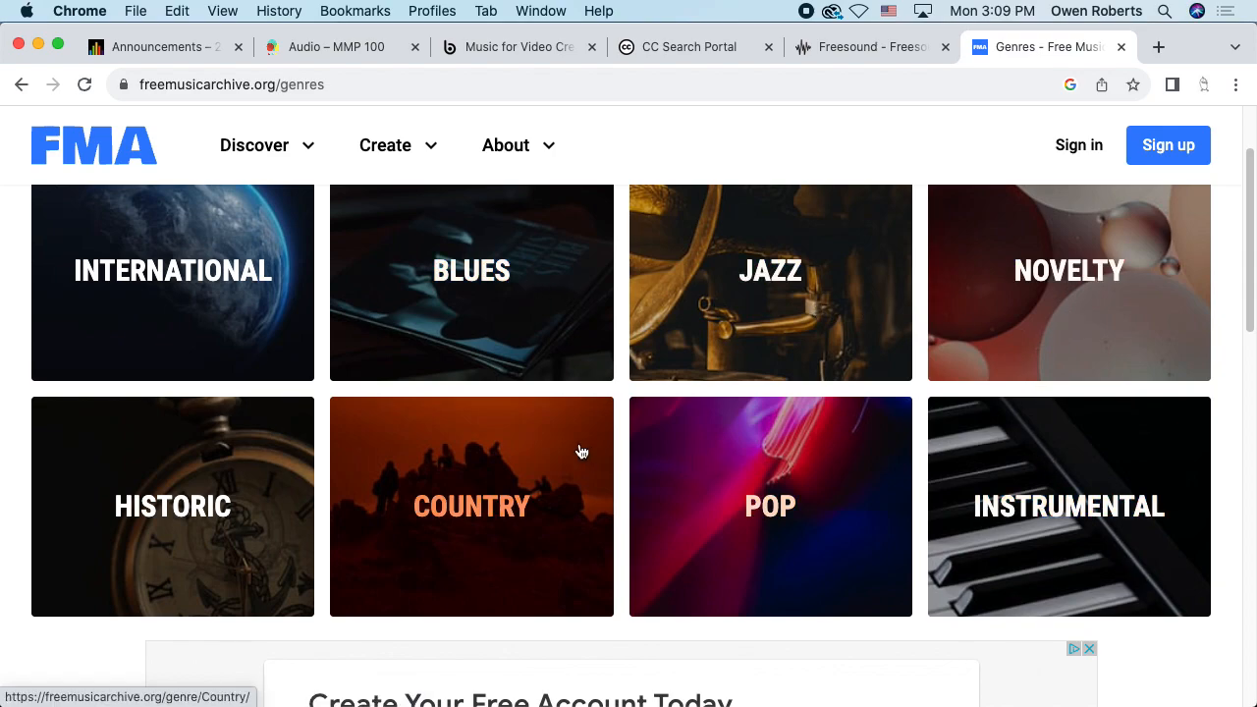
scroll(575, 447, down, 5)
scroll(324, 361, down, 4)
scroll(324, 361, down, 5)
scroll(1123, 449, down, 1)
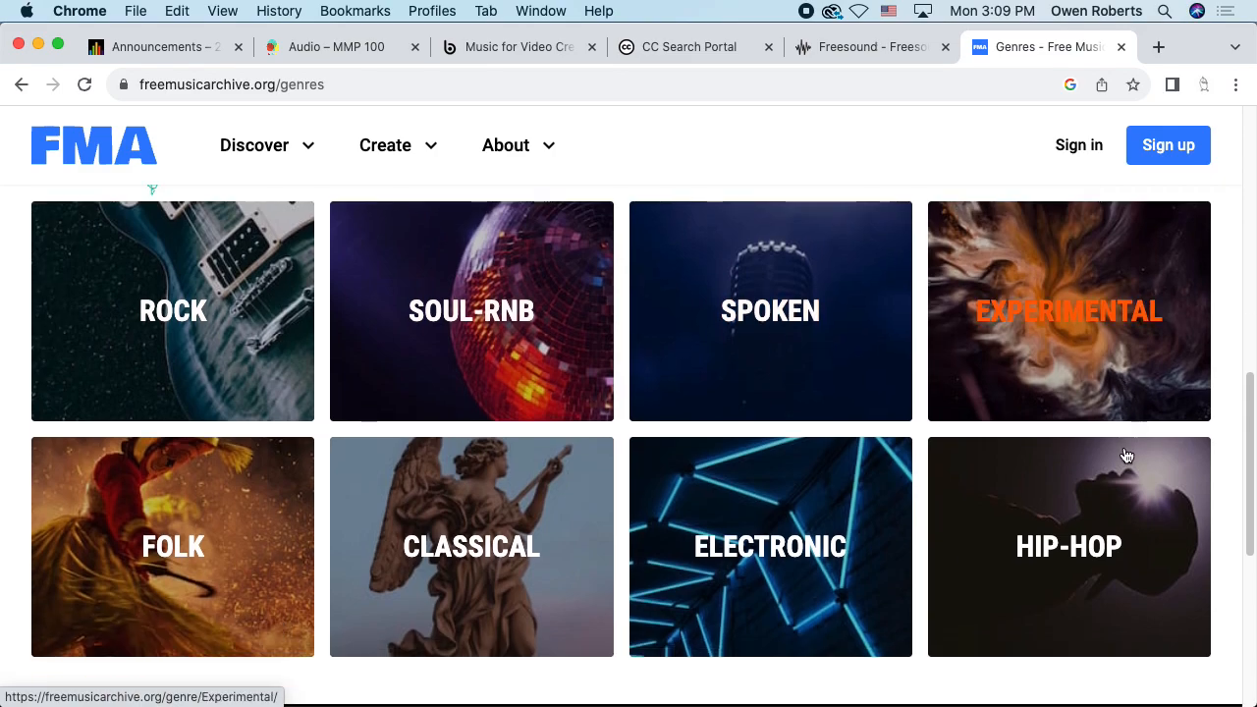
scroll(1126, 455, down, 4)
scroll(1074, 443, up, 2)
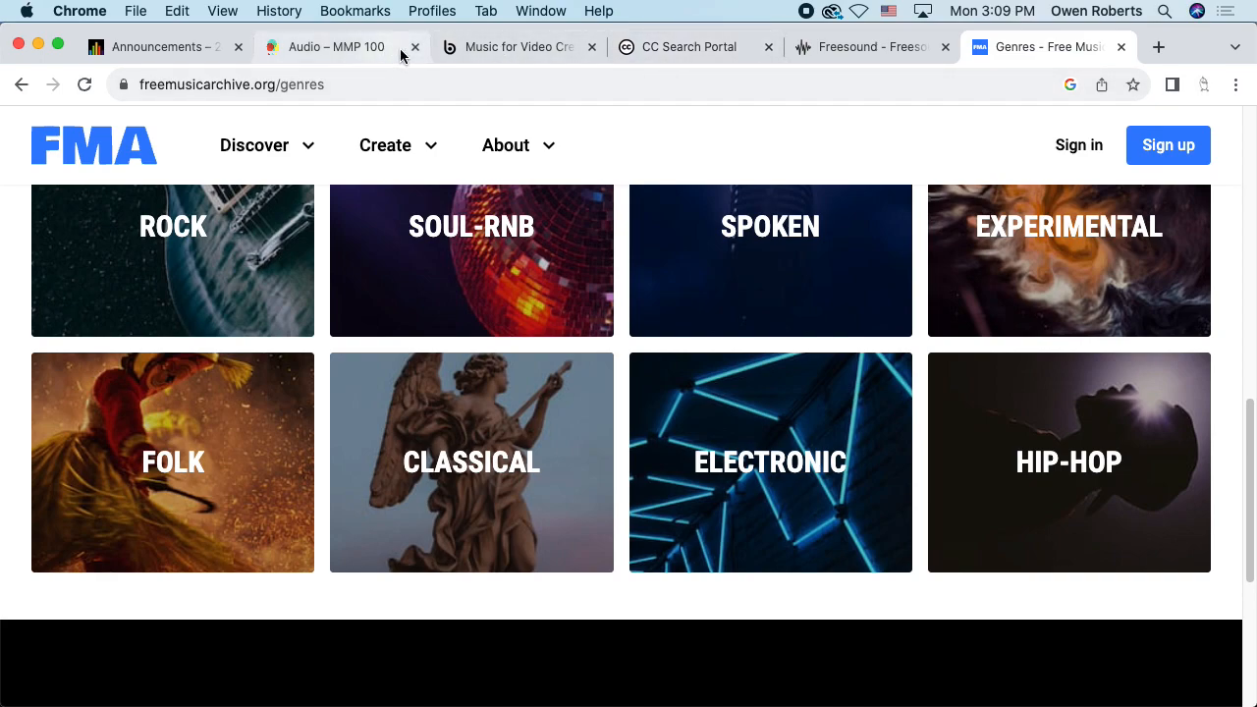
click(842, 50)
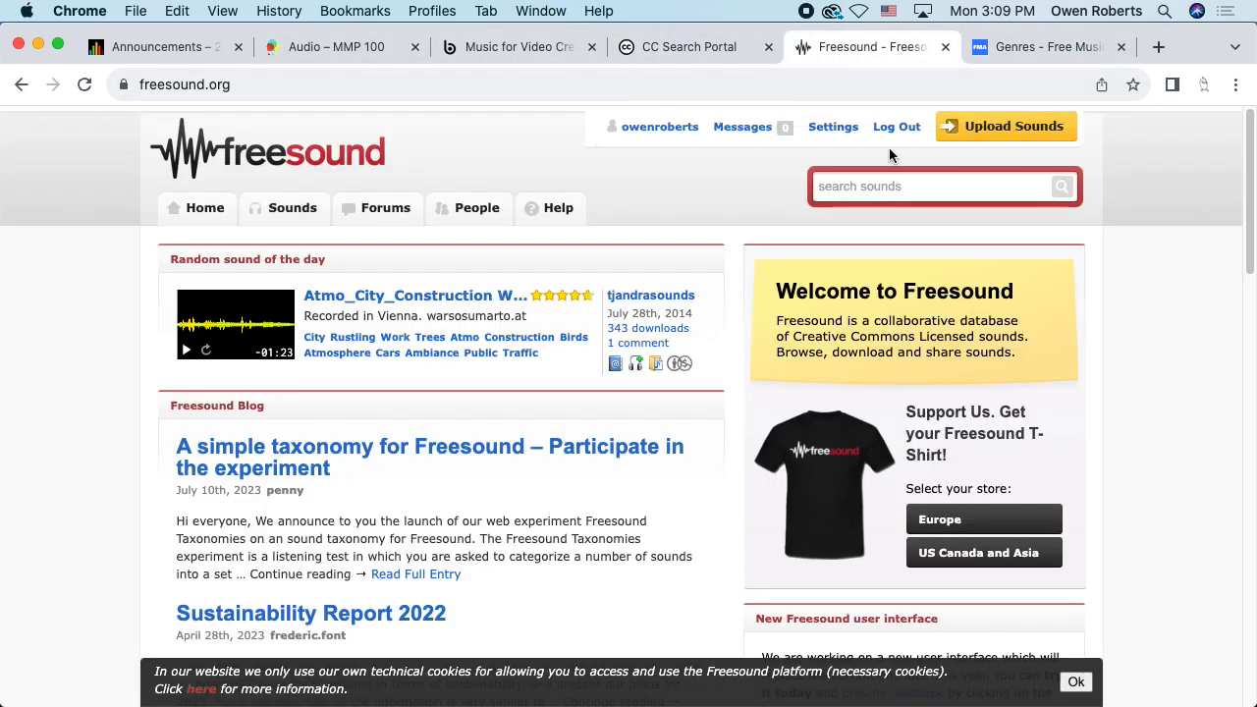
Search Freesound for 'class bell' and review the 13490 results led by School Bell.wav
click(891, 185)
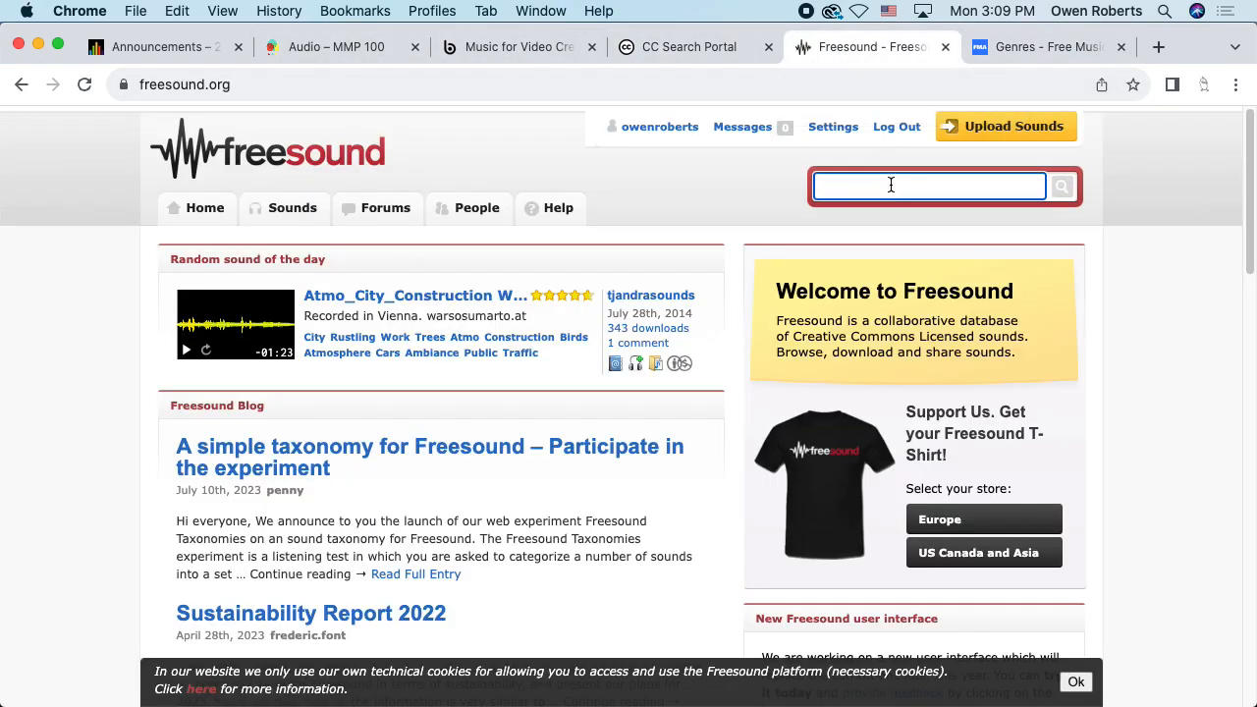
text(class bell)
key(Return)
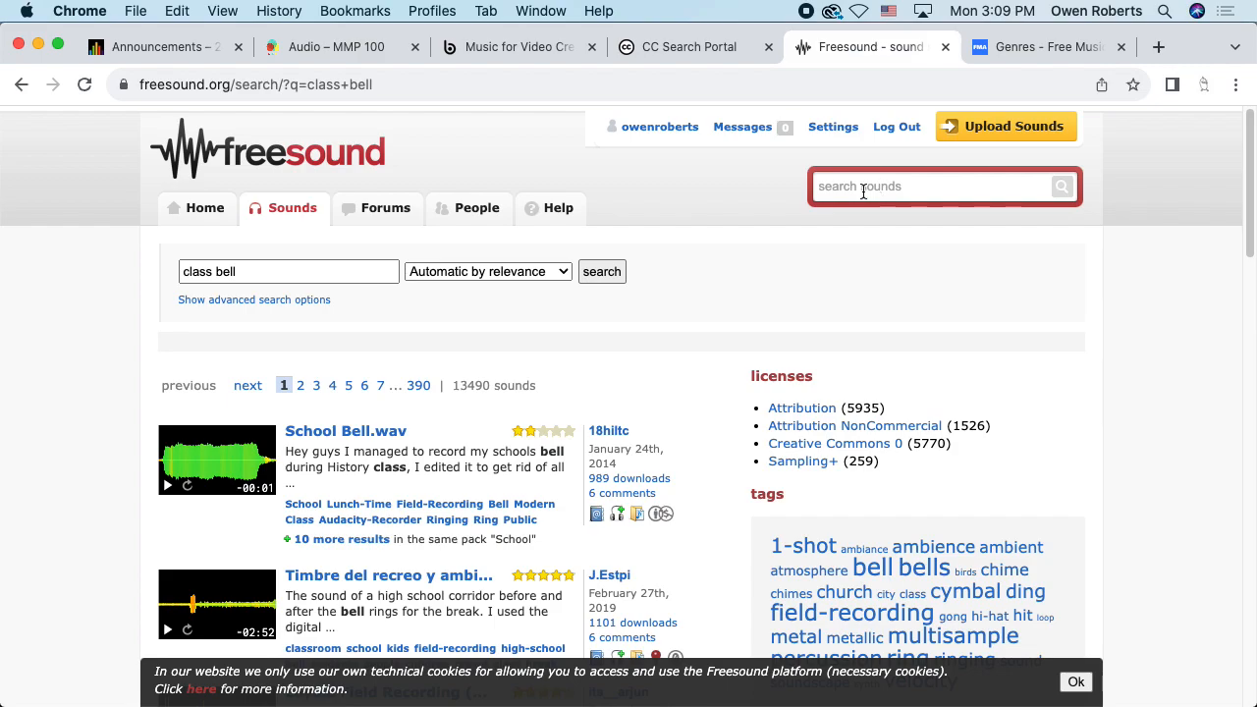
scroll(681, 392, down, 2)
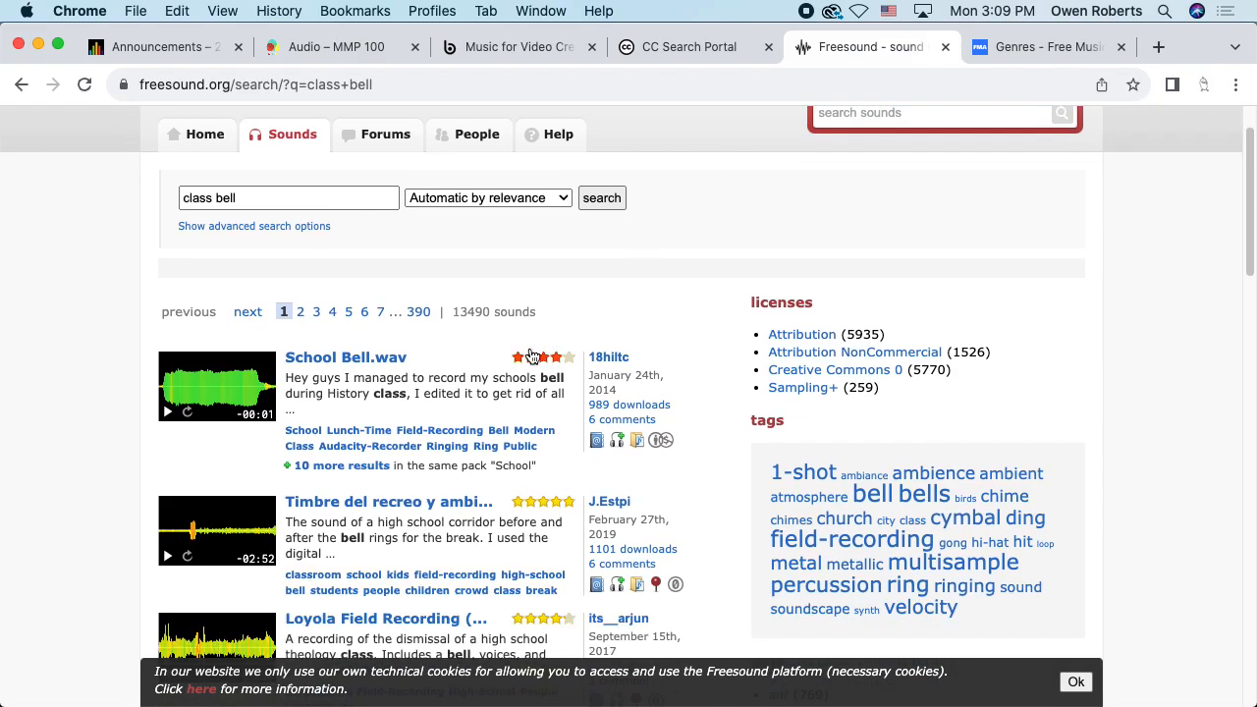
drag(461, 311, 536, 313)
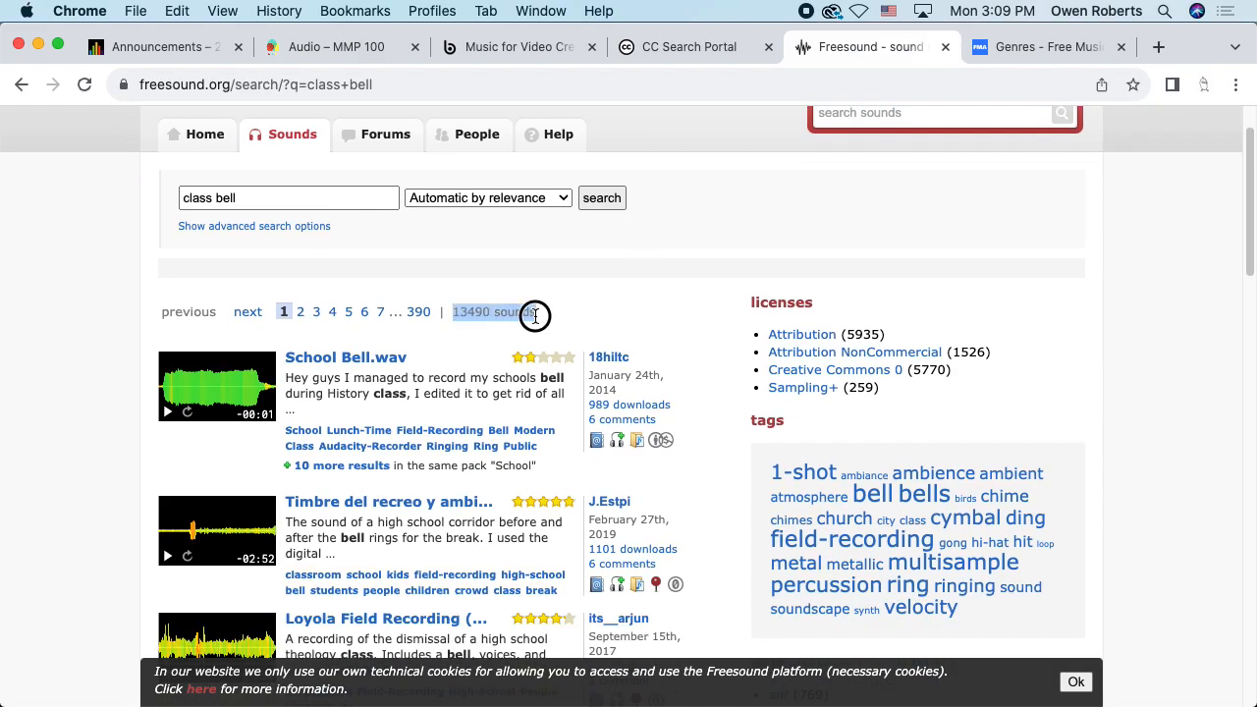
click(535, 314)
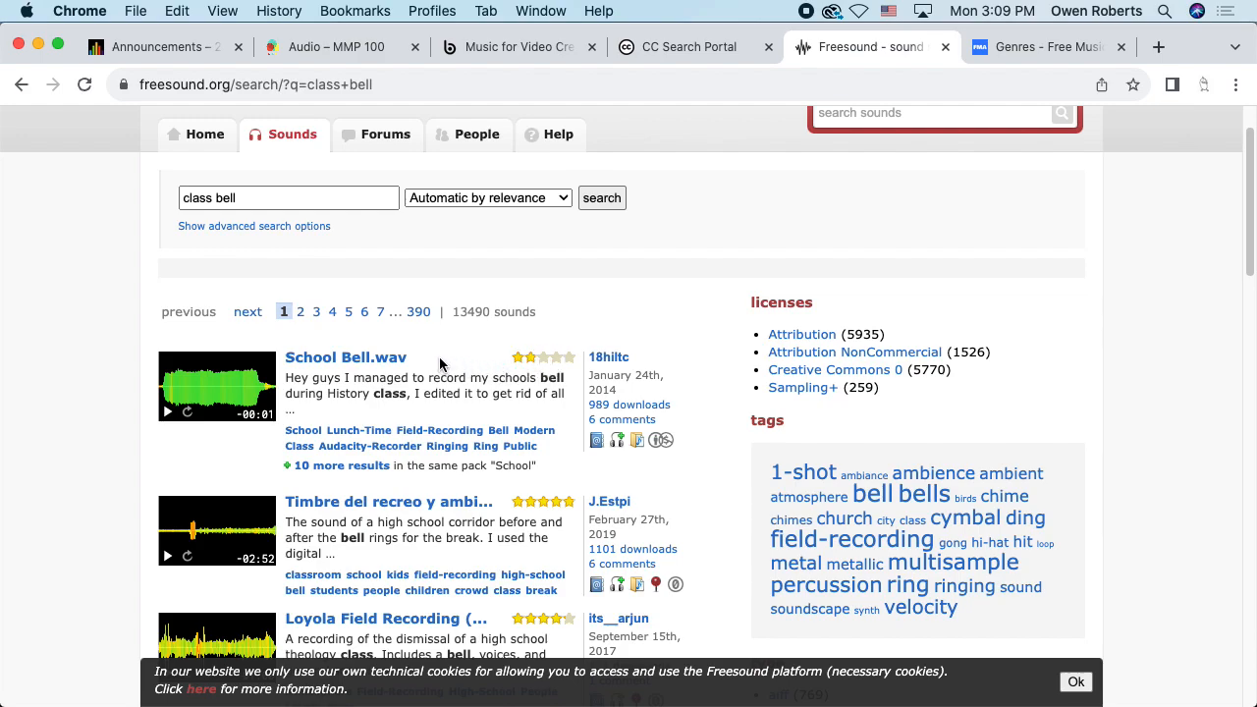
scroll(448, 369, down, 1)
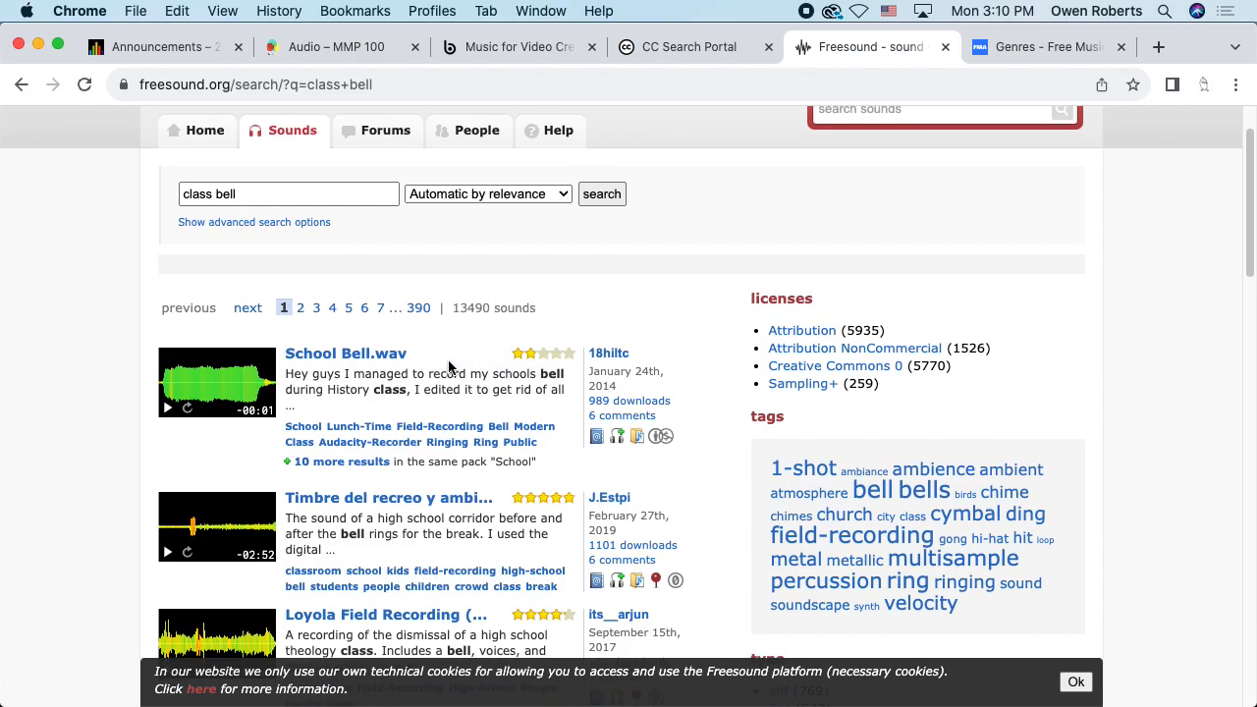
scroll(448, 368, down, 1)
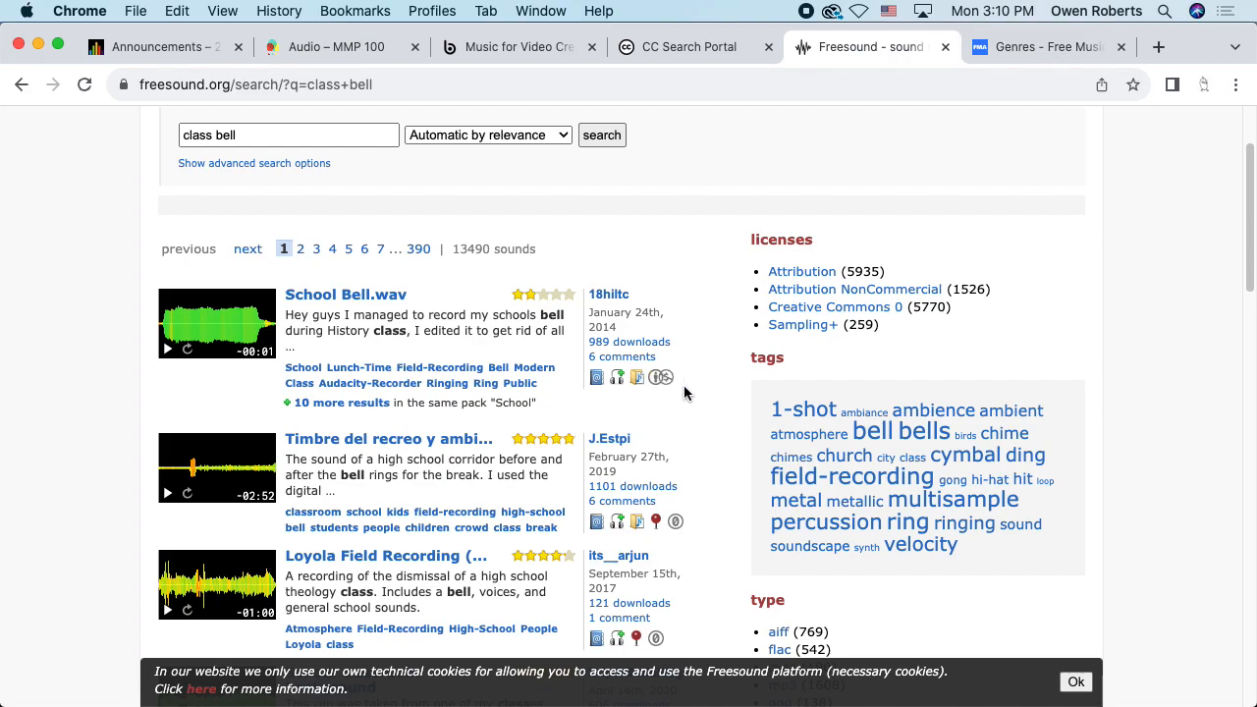
scroll(679, 393, down, 1)
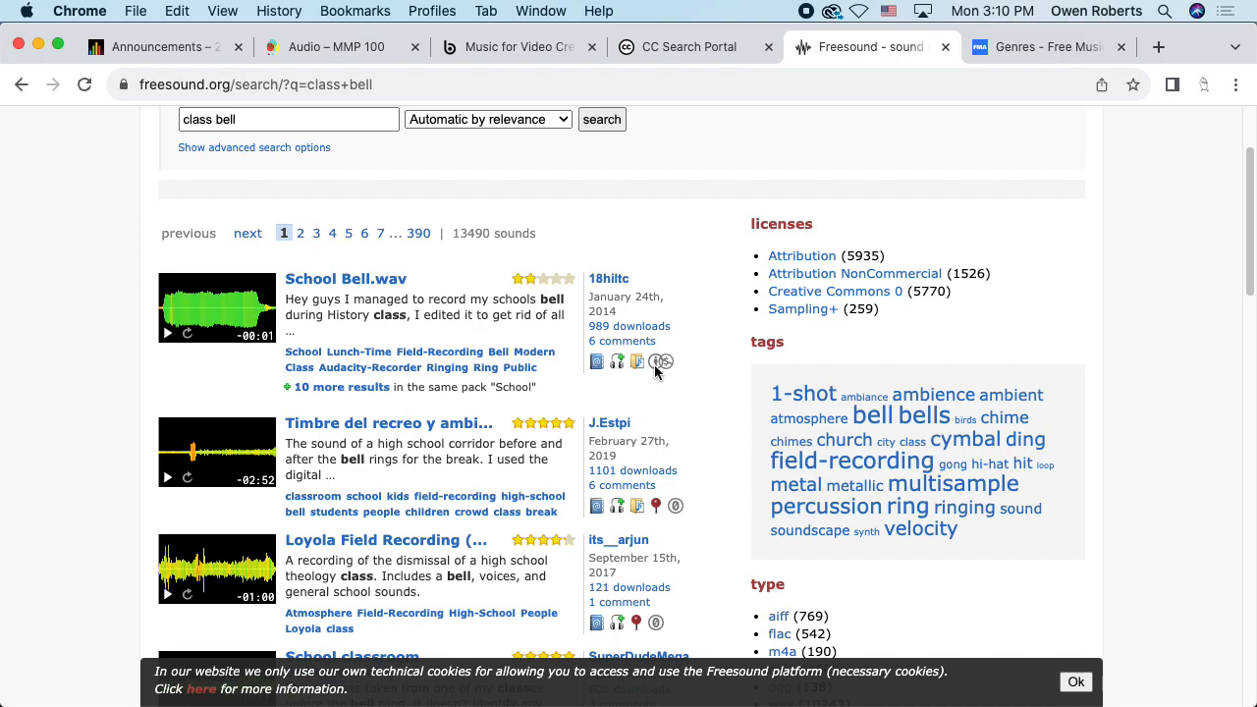
mouse_move(654, 364)
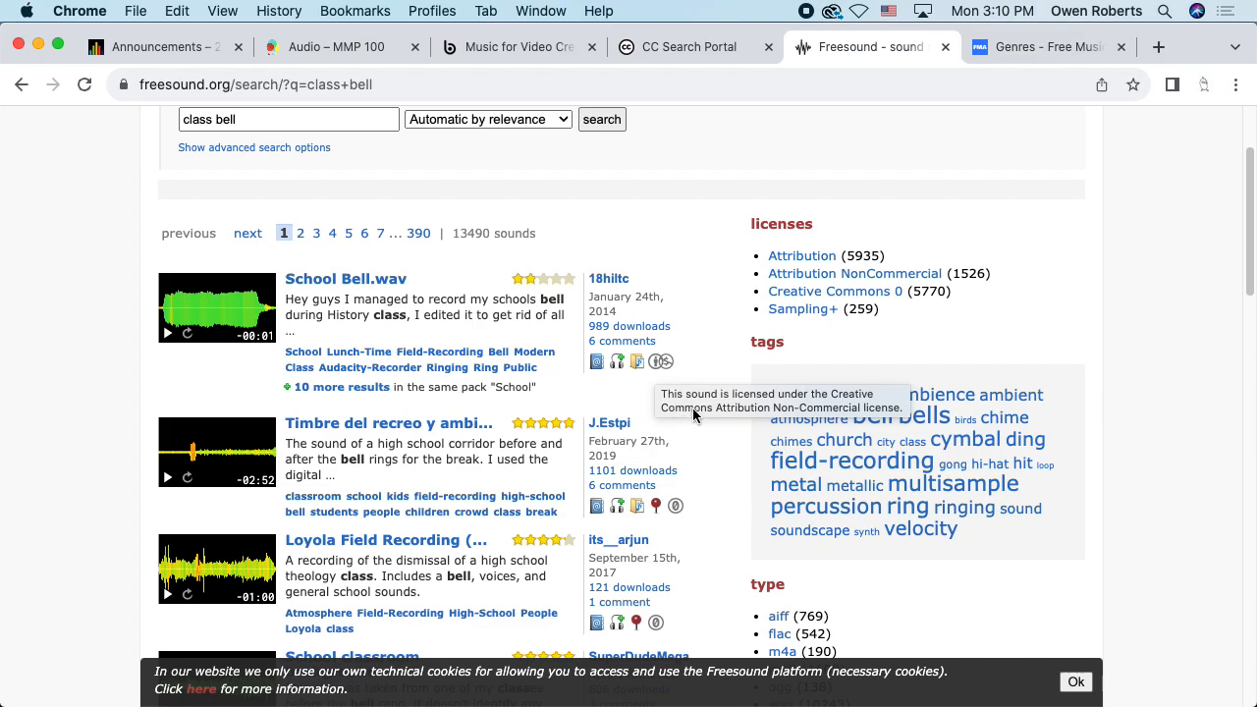
scroll(667, 422, down, 1)
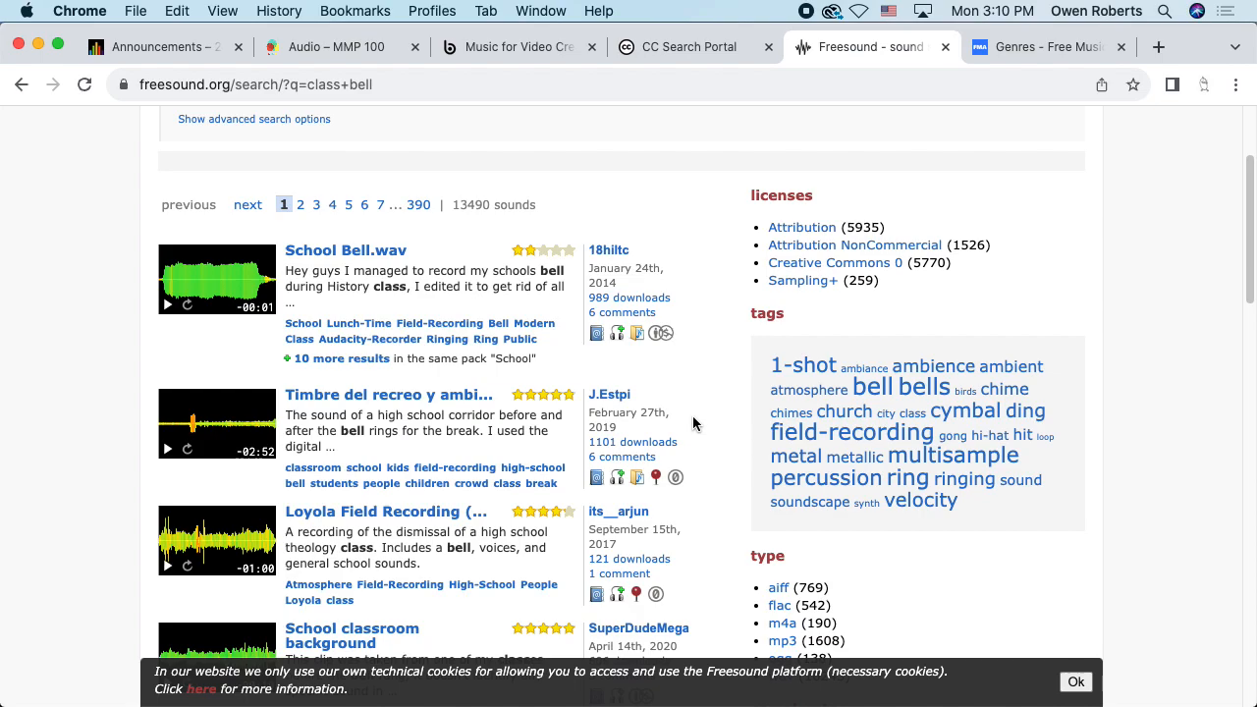
scroll(807, 291, up, 1)
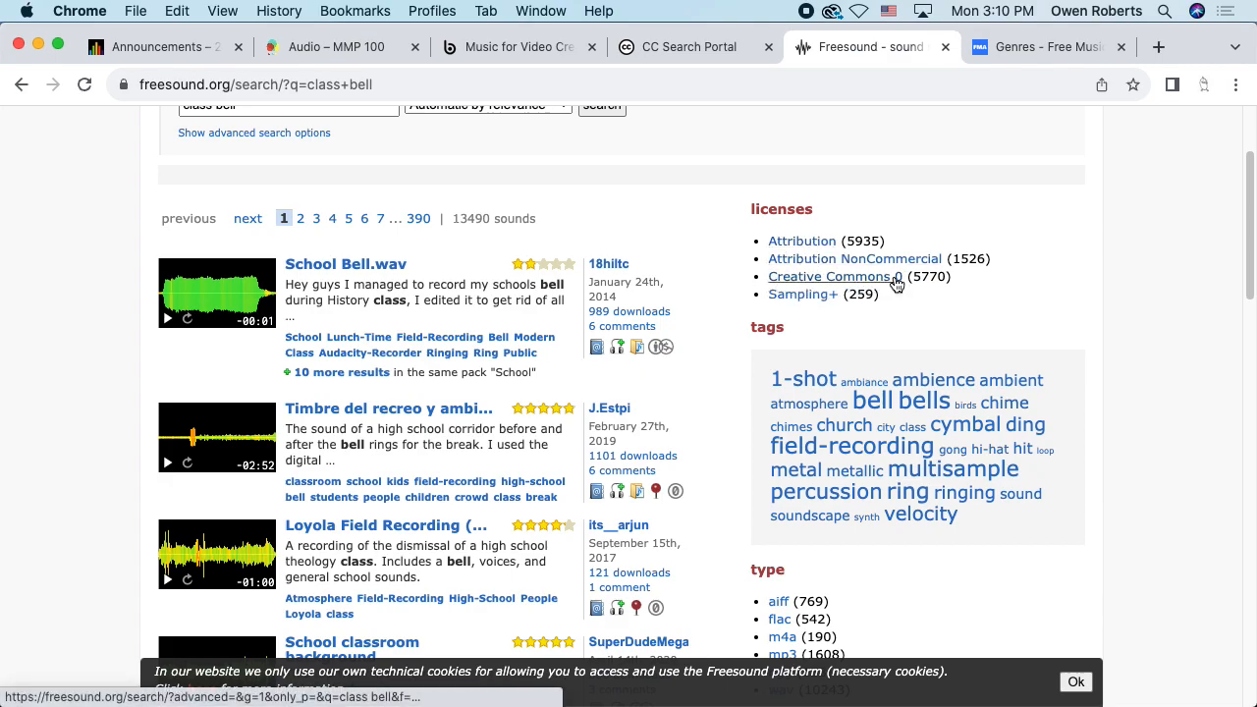
click(813, 294)
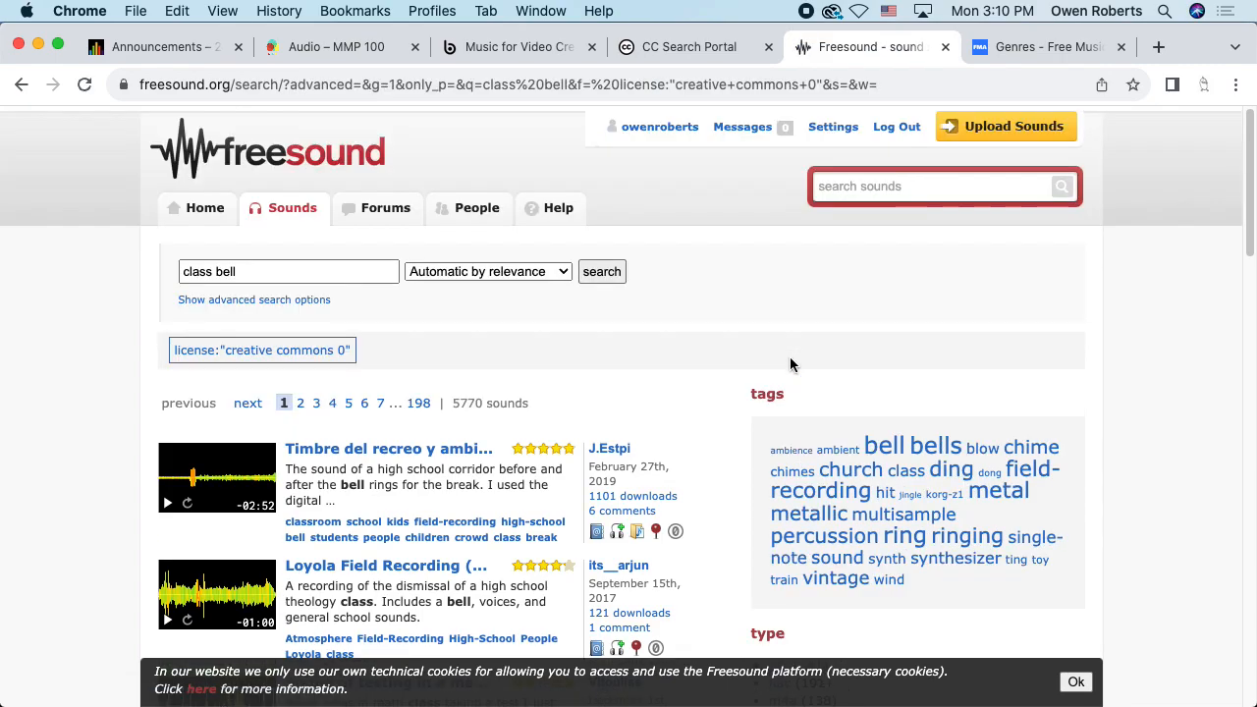
scroll(668, 388, down, 1)
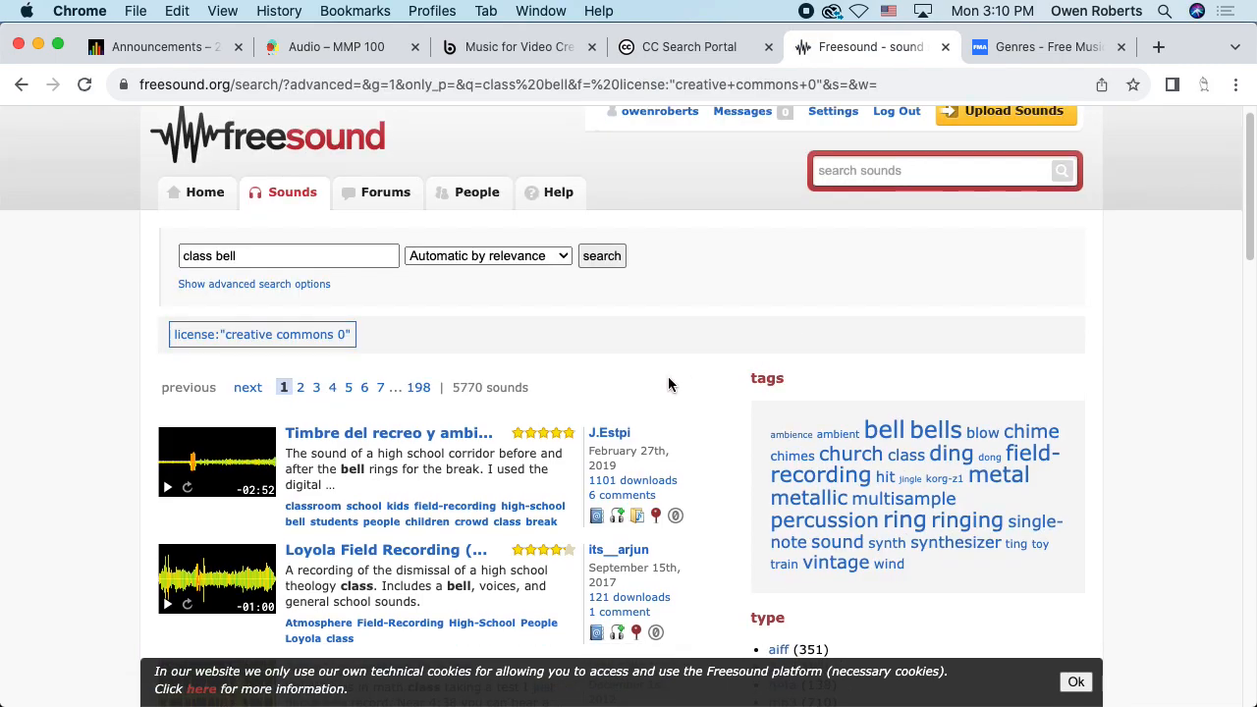
scroll(672, 380, down, 3)
scroll(672, 380, down, 2)
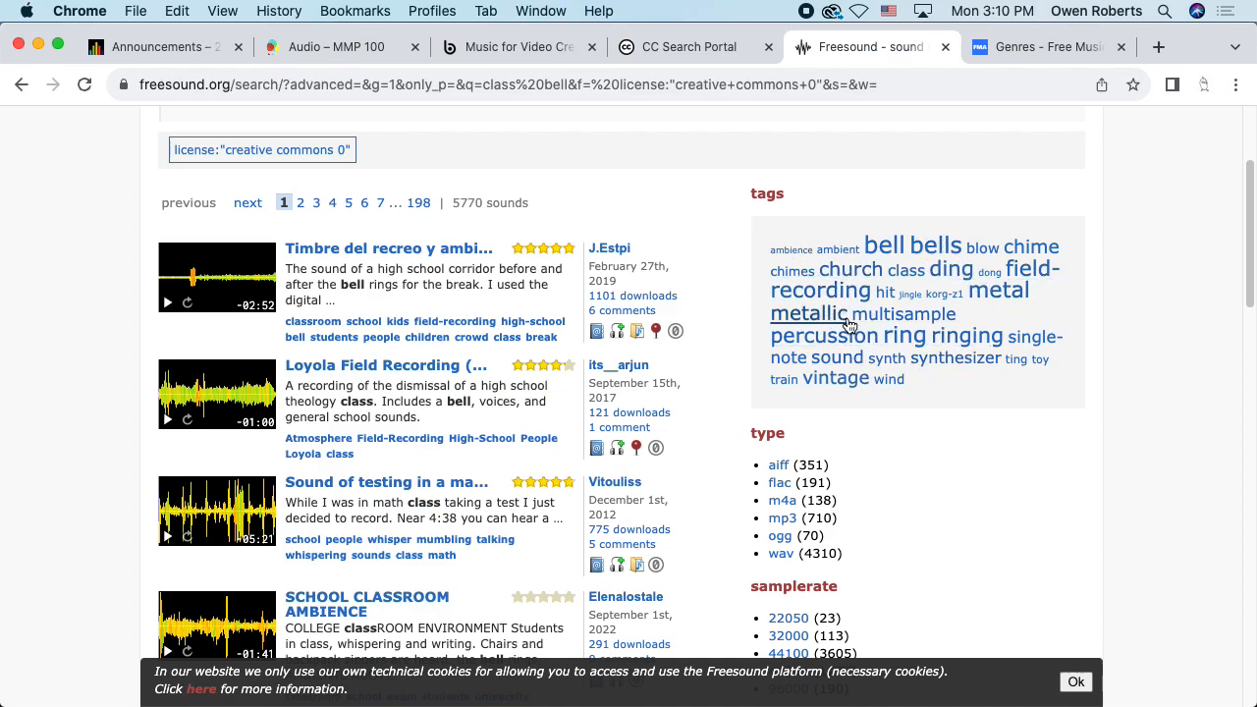
scroll(750, 299, down, 1)
drag(751, 298, 864, 477)
click(864, 475)
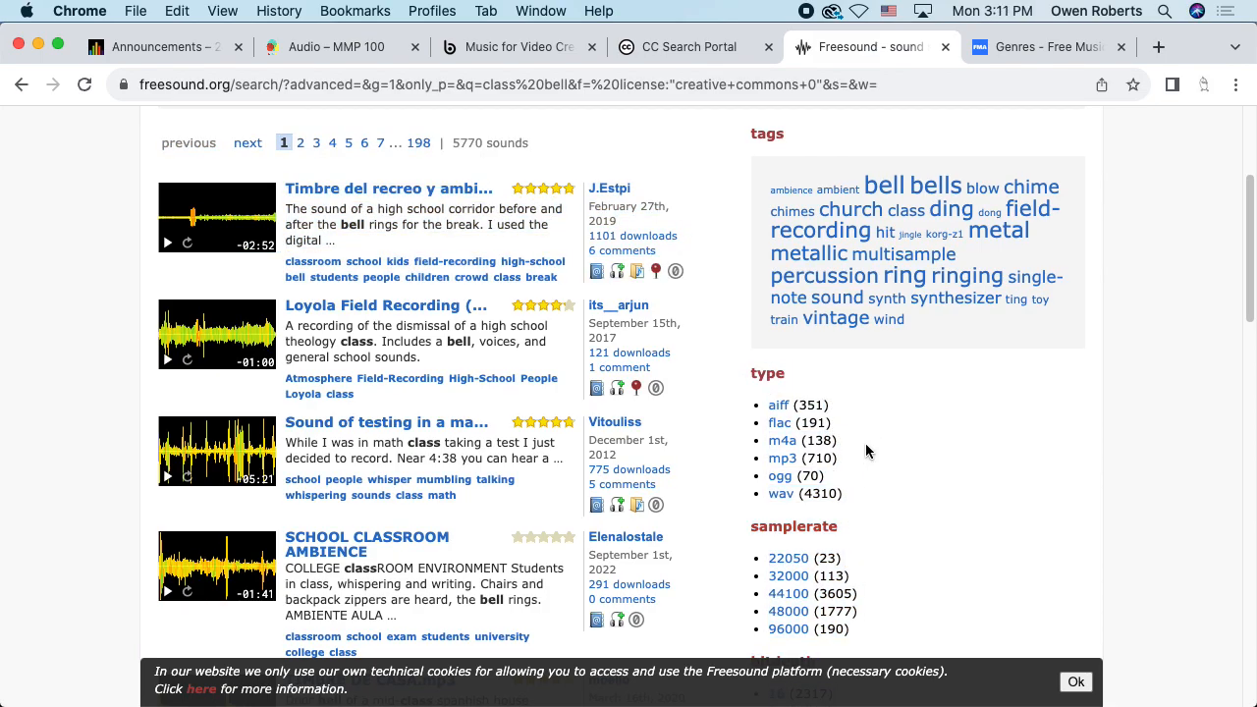
scroll(822, 420, down, 1)
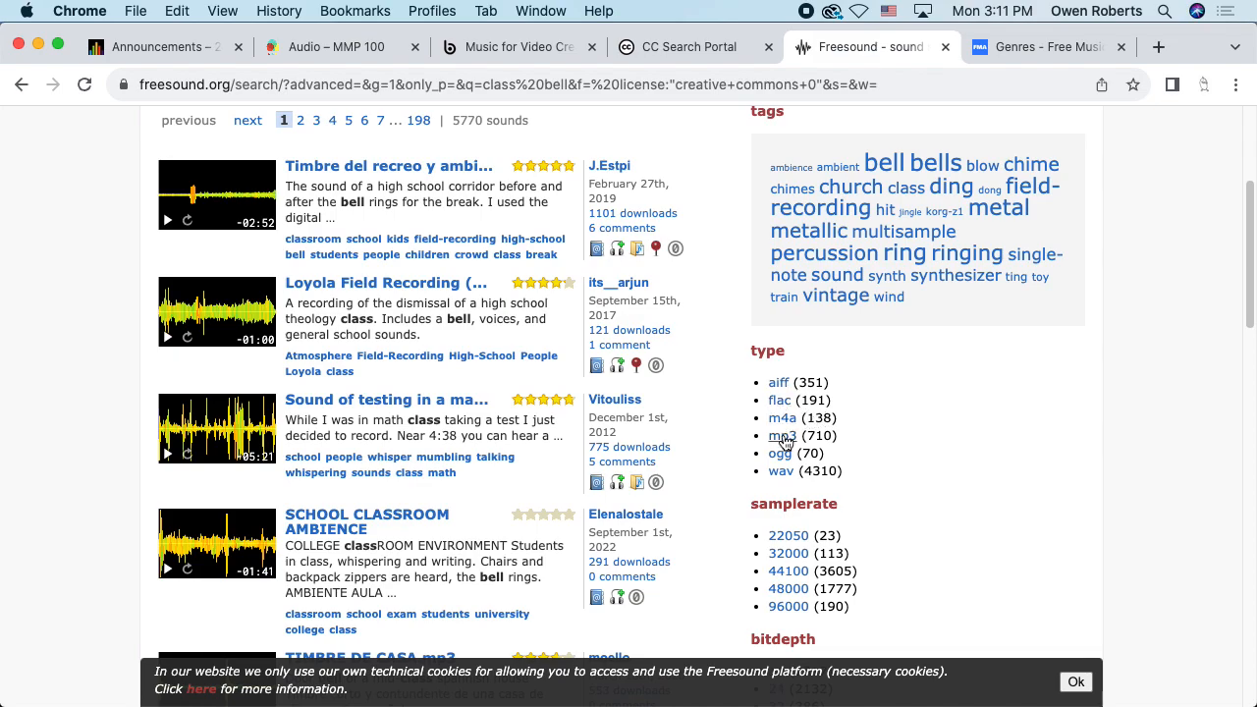
drag(851, 440, 759, 440)
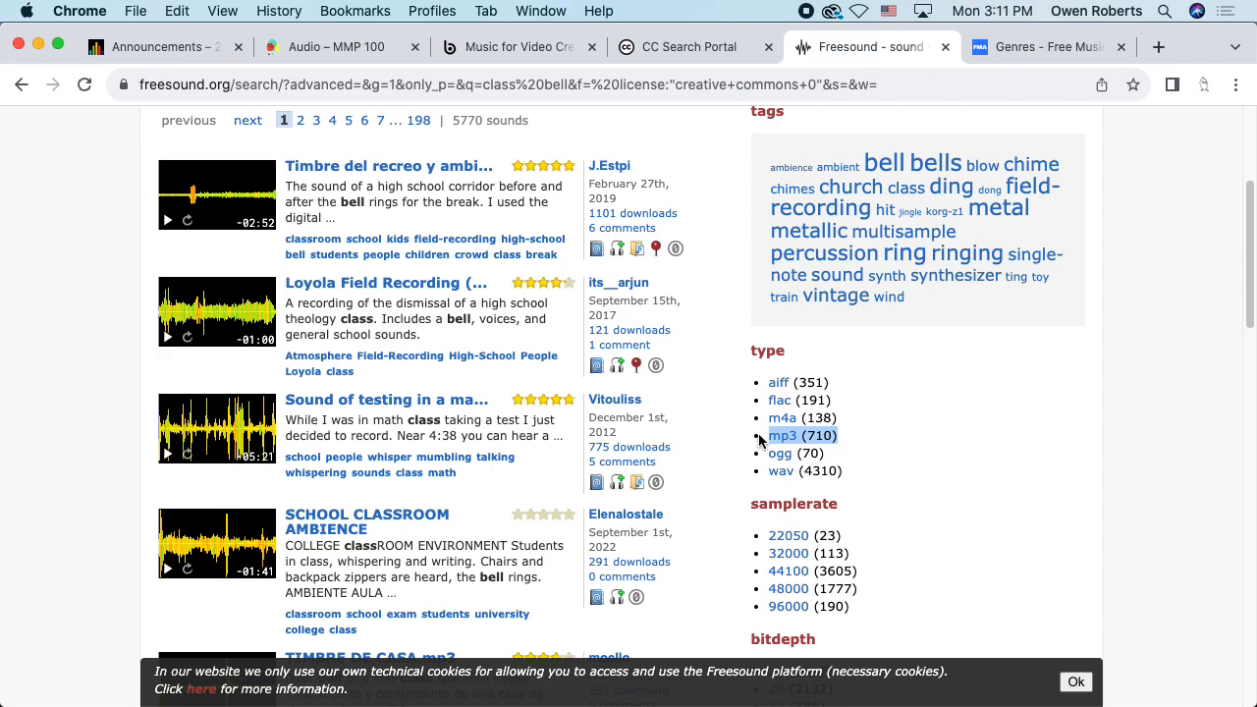
drag(844, 471, 746, 472)
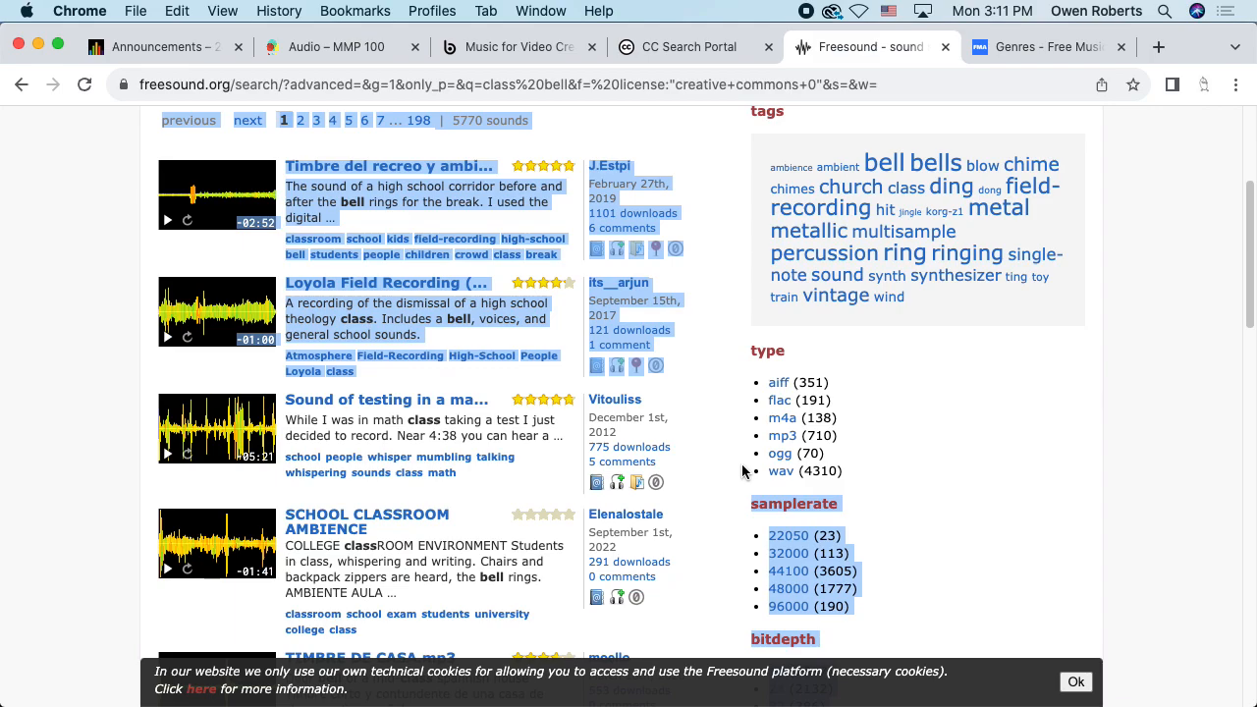
click(942, 415)
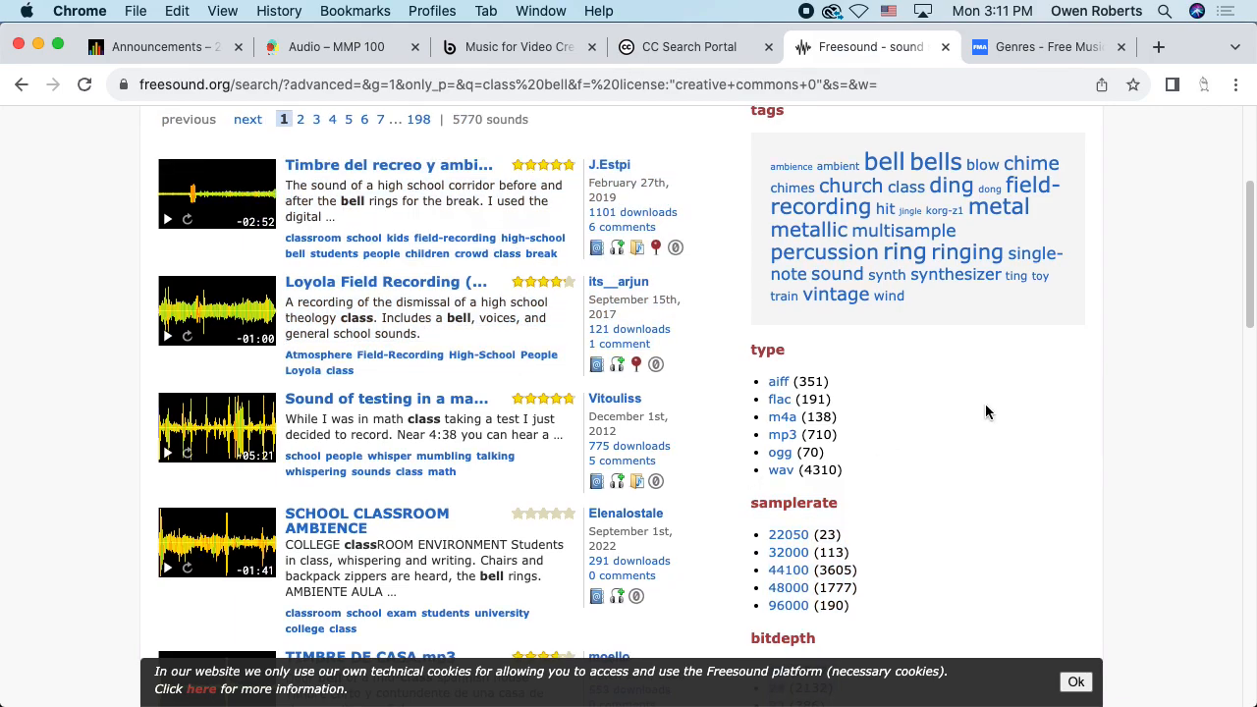
scroll(985, 403, down, 5)
scroll(977, 410, down, 7)
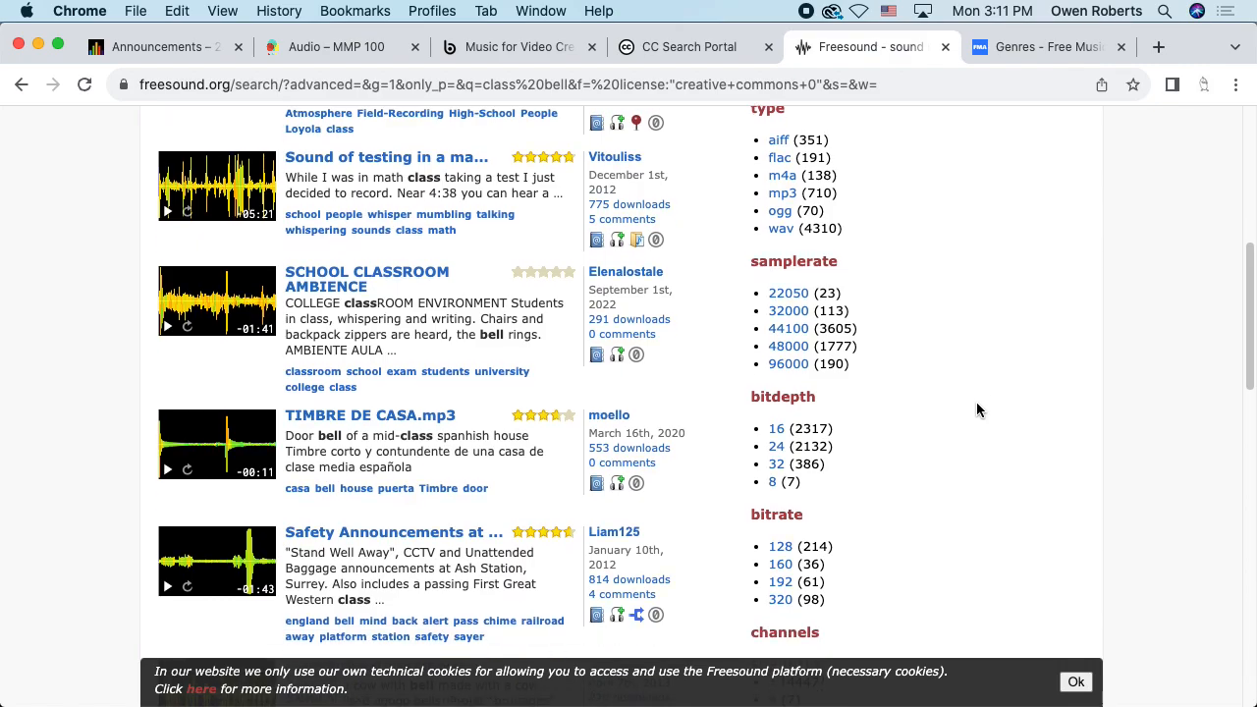
scroll(974, 409, down, 5)
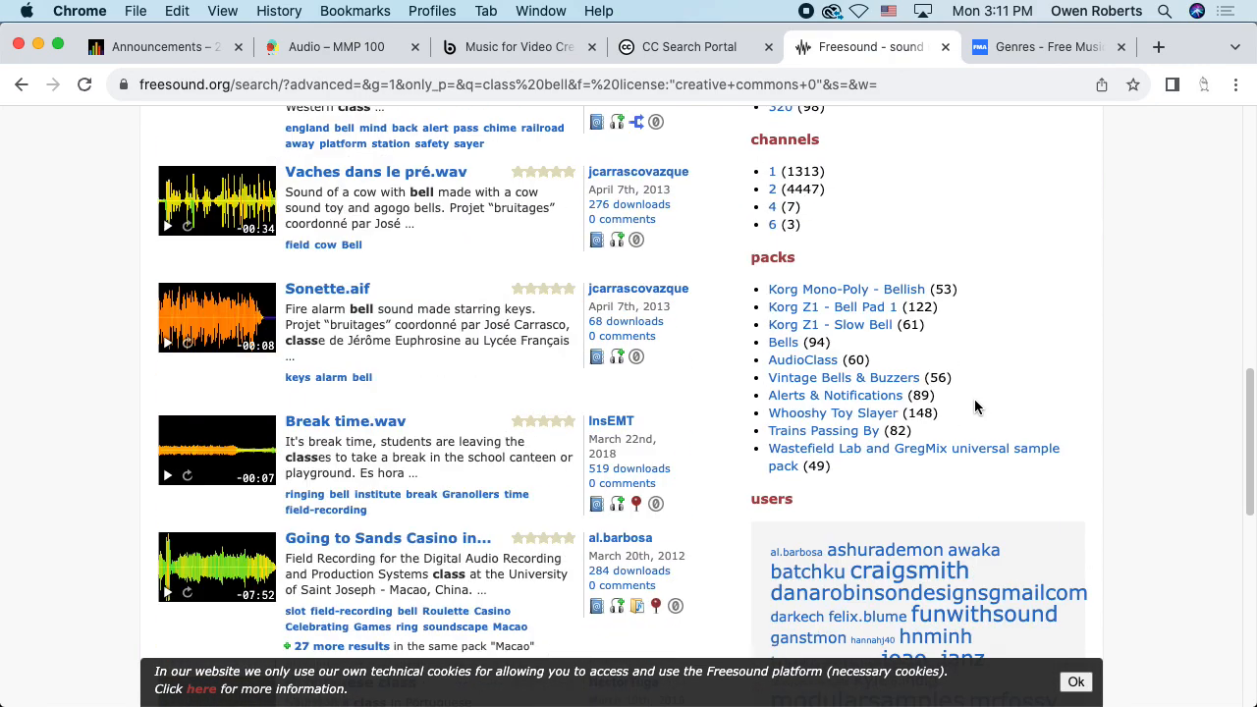
scroll(977, 404, up, 20)
scroll(977, 405, down, 2)
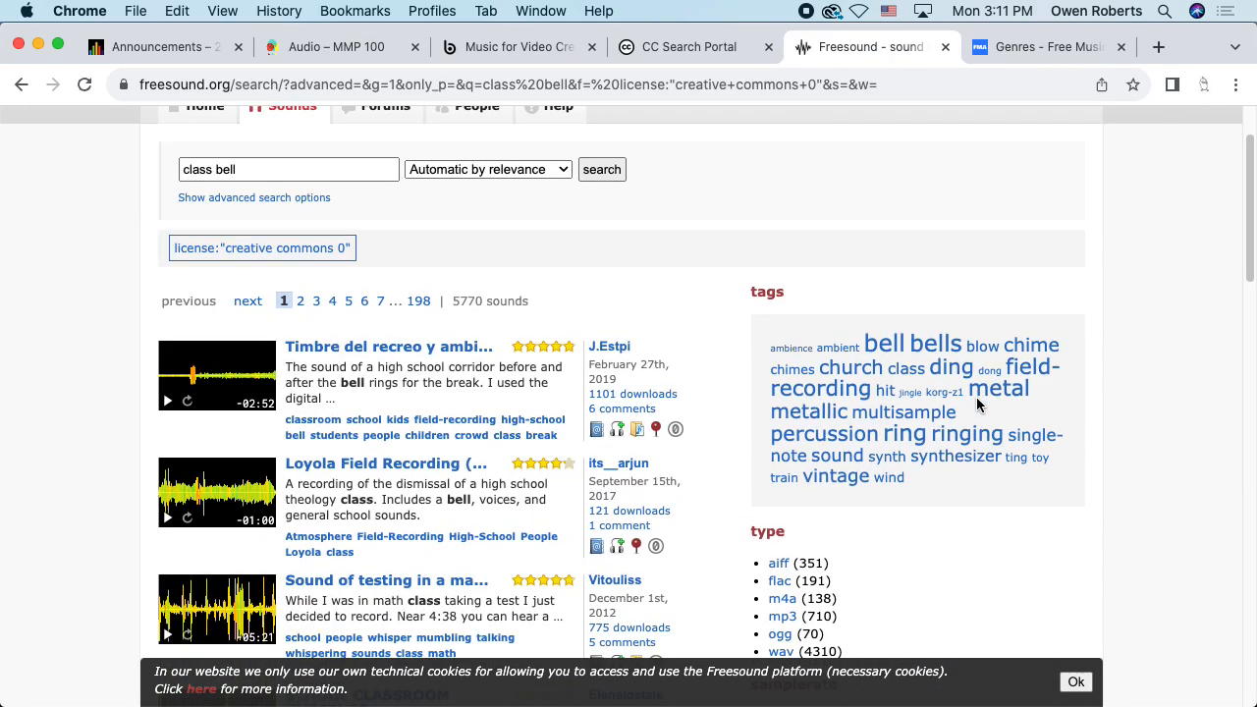
scroll(698, 377, down, 1)
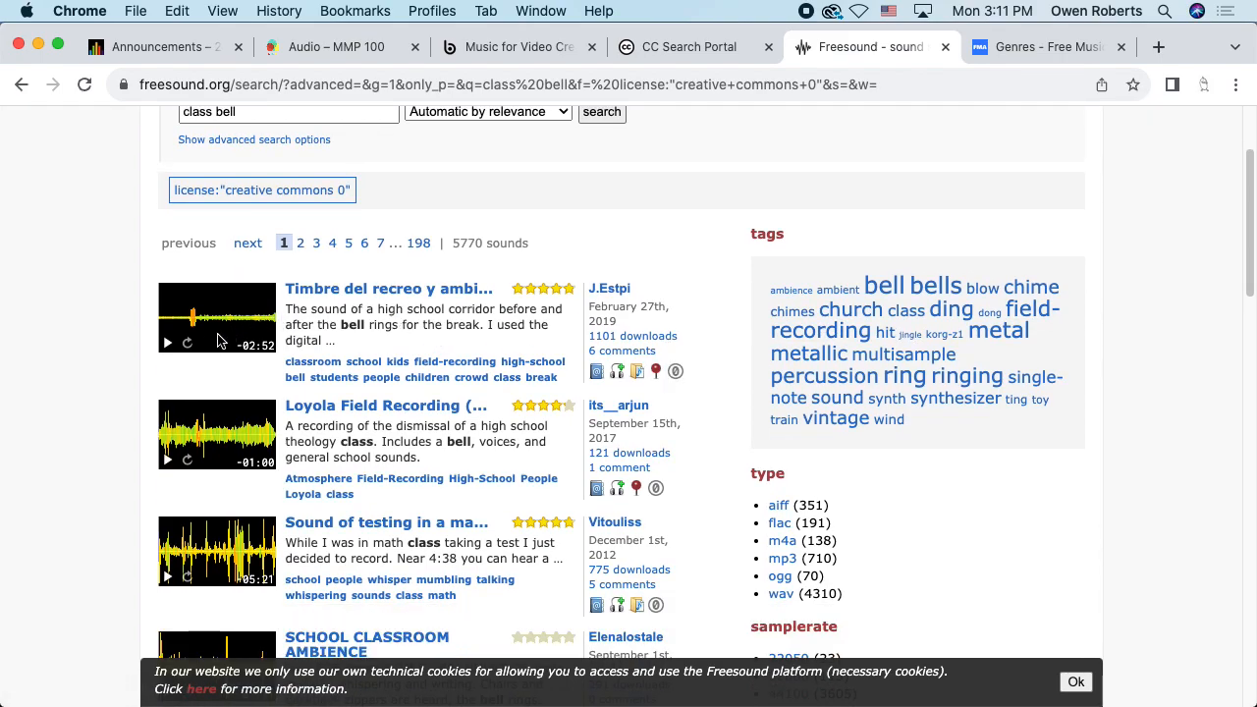
Play the first class bell result, seek ahead, then pause it
click(168, 344)
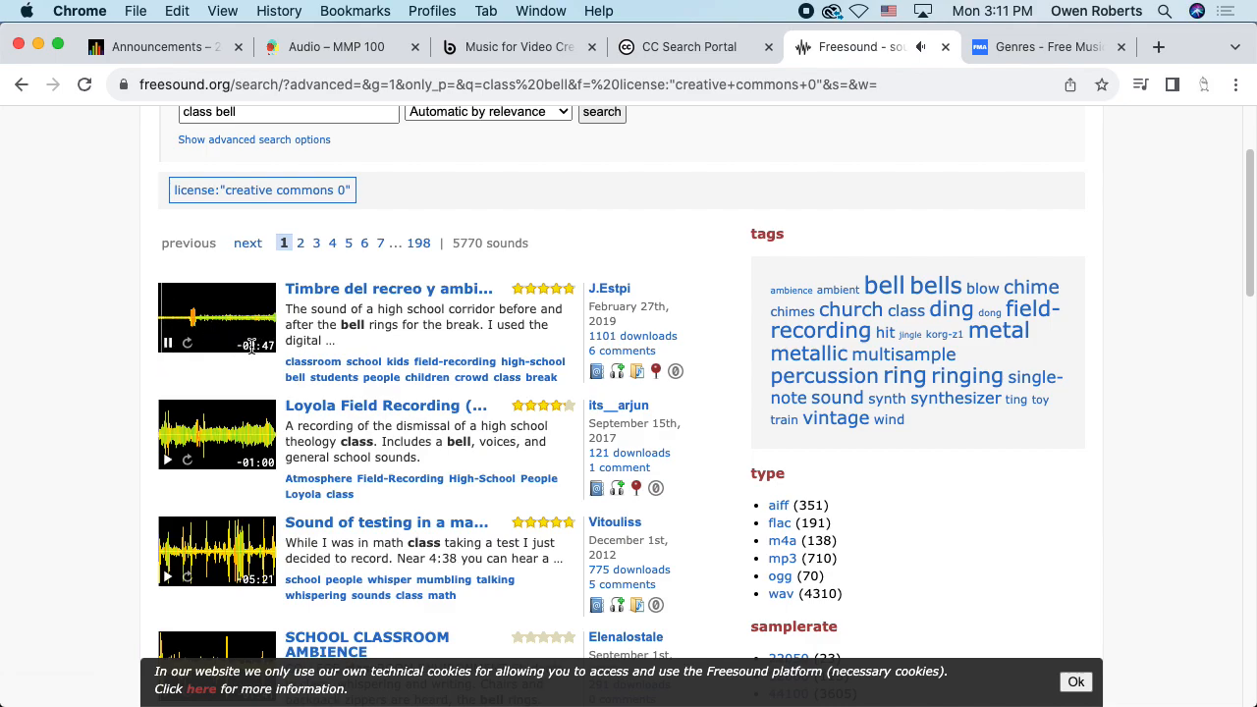
click(189, 316)
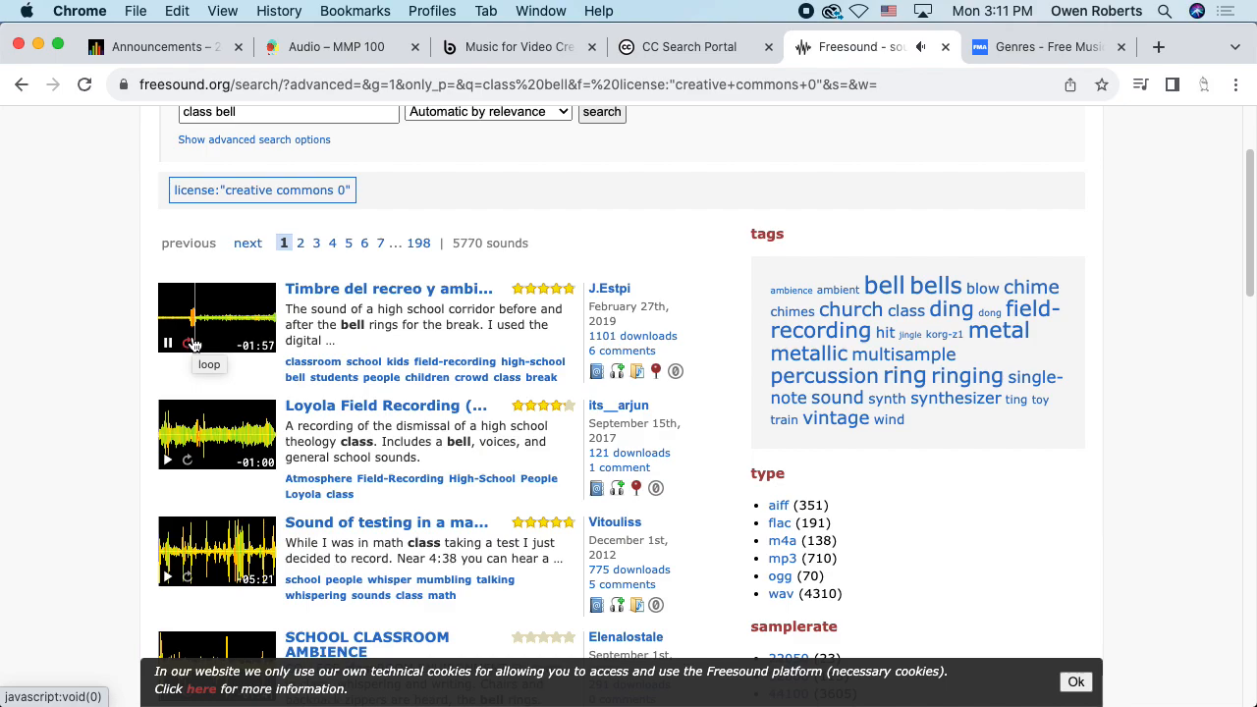
click(167, 344)
Preview Break time.wav further down the CC0 results, then browse more sounds
scroll(101, 337, down, 5)
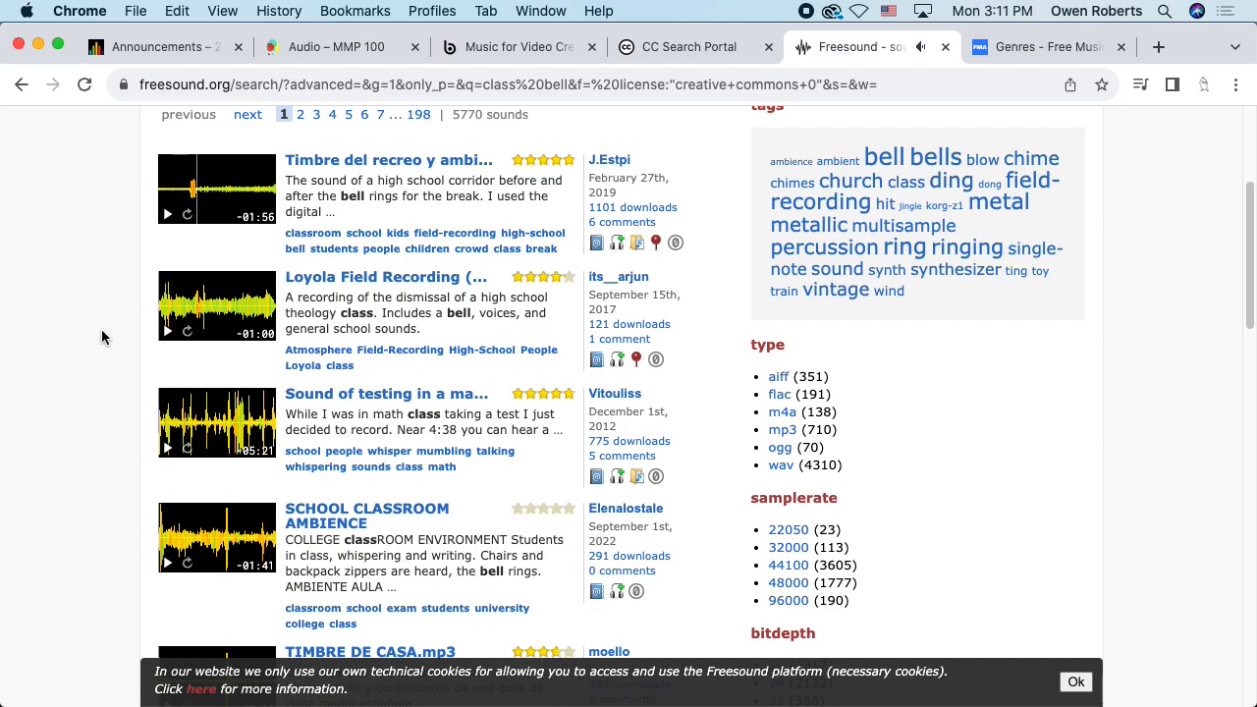
scroll(102, 337, down, 1)
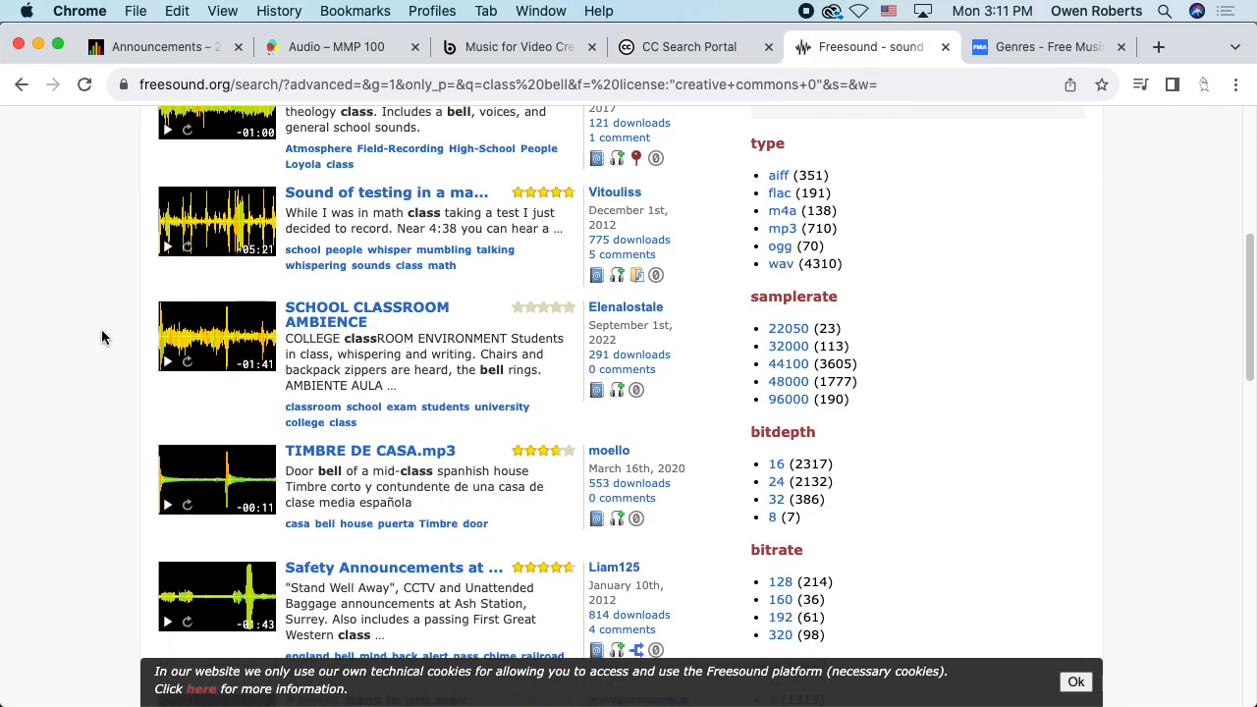
scroll(100, 338, down, 2)
scroll(100, 337, down, 1)
scroll(96, 330, down, 3)
scroll(104, 341, down, 1)
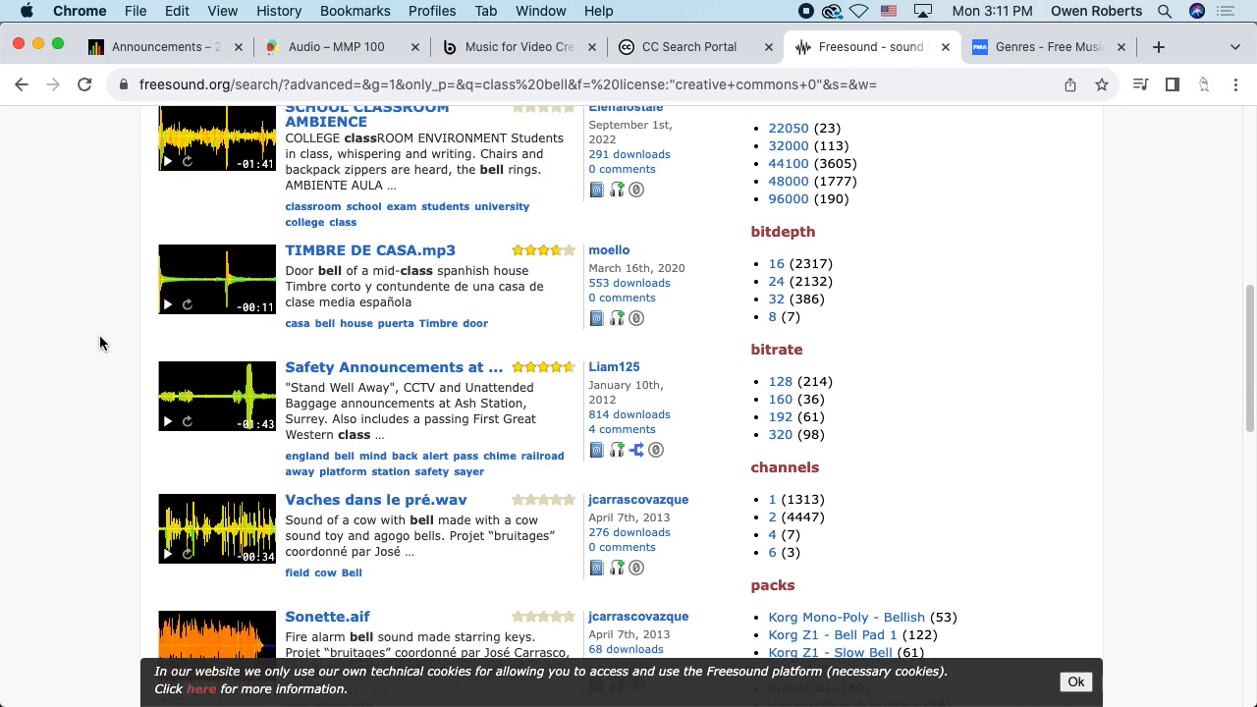
scroll(99, 342, down, 5)
scroll(99, 342, down, 5)
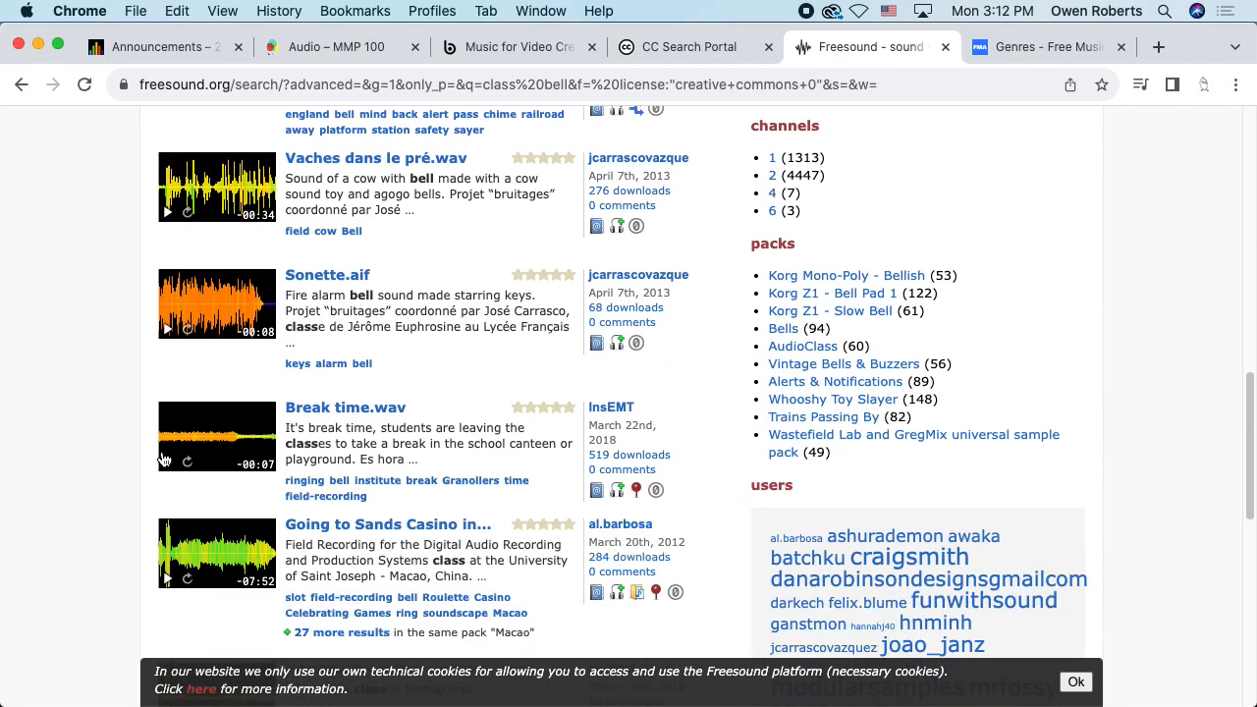
click(166, 459)
scroll(382, 403, down, 1)
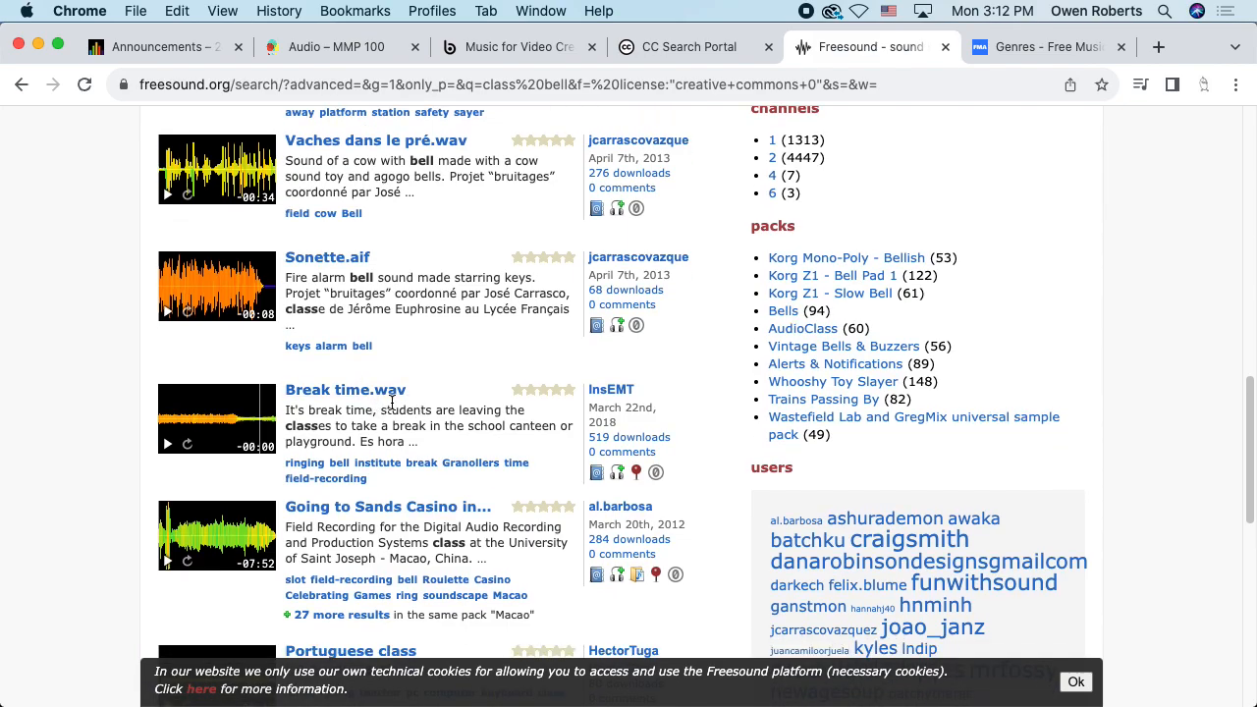
scroll(476, 400, down, 5)
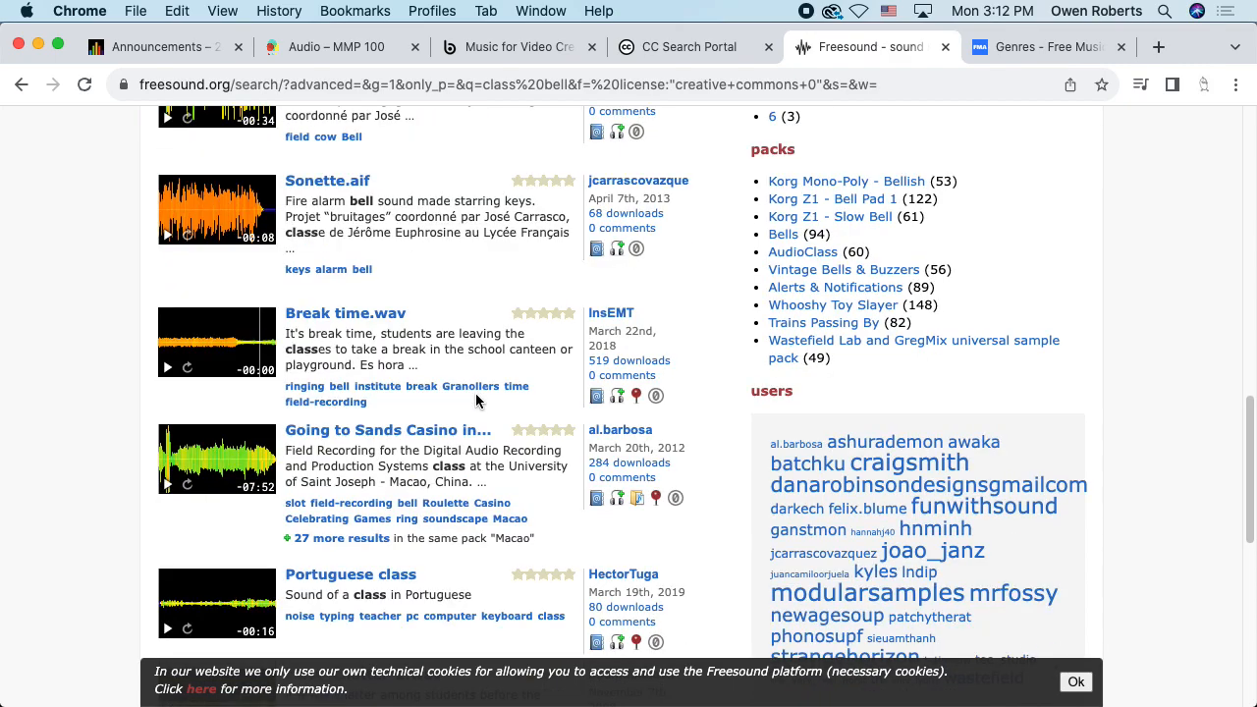
scroll(476, 401, down, 6)
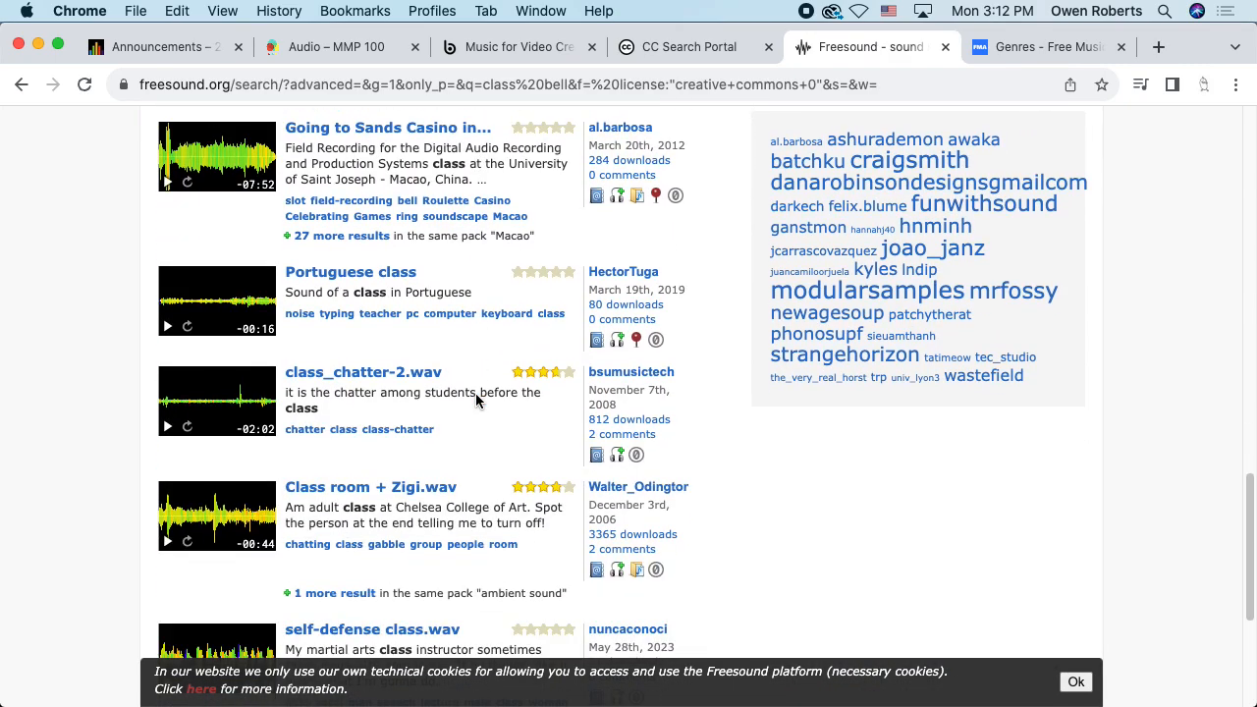
scroll(476, 400, up, 9)
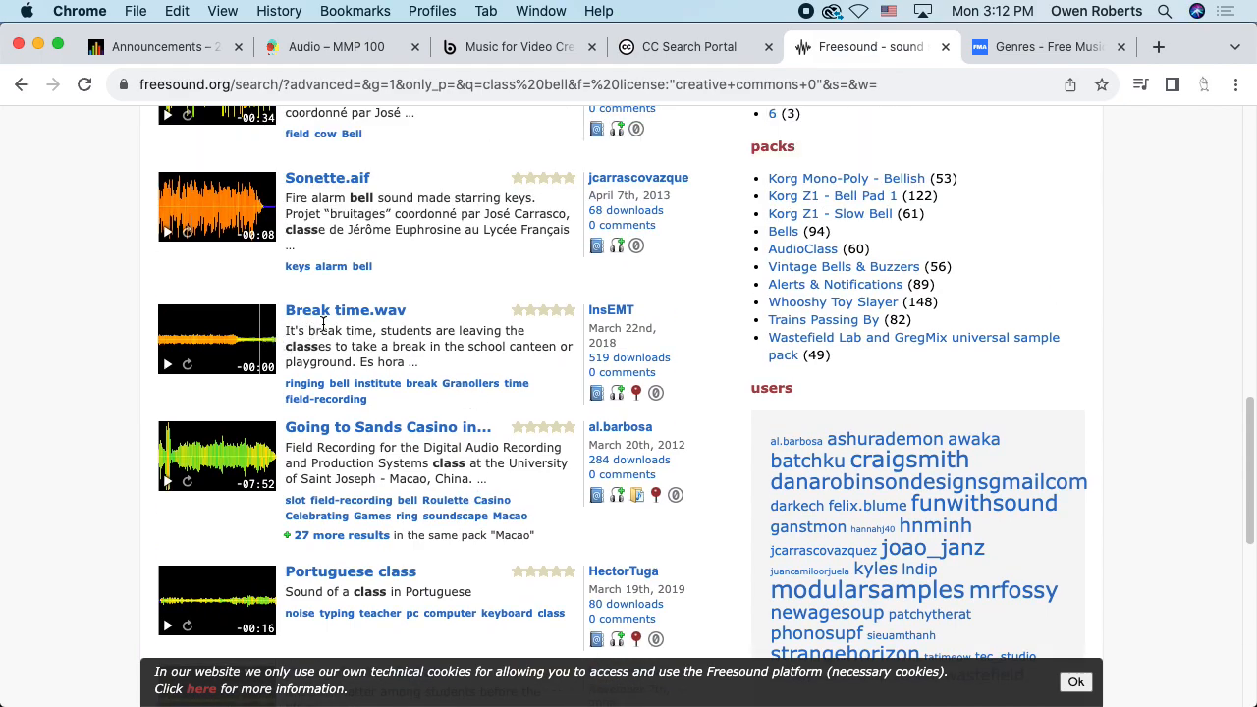
Open the Break time.wav sound page and bookmark it
click(381, 314)
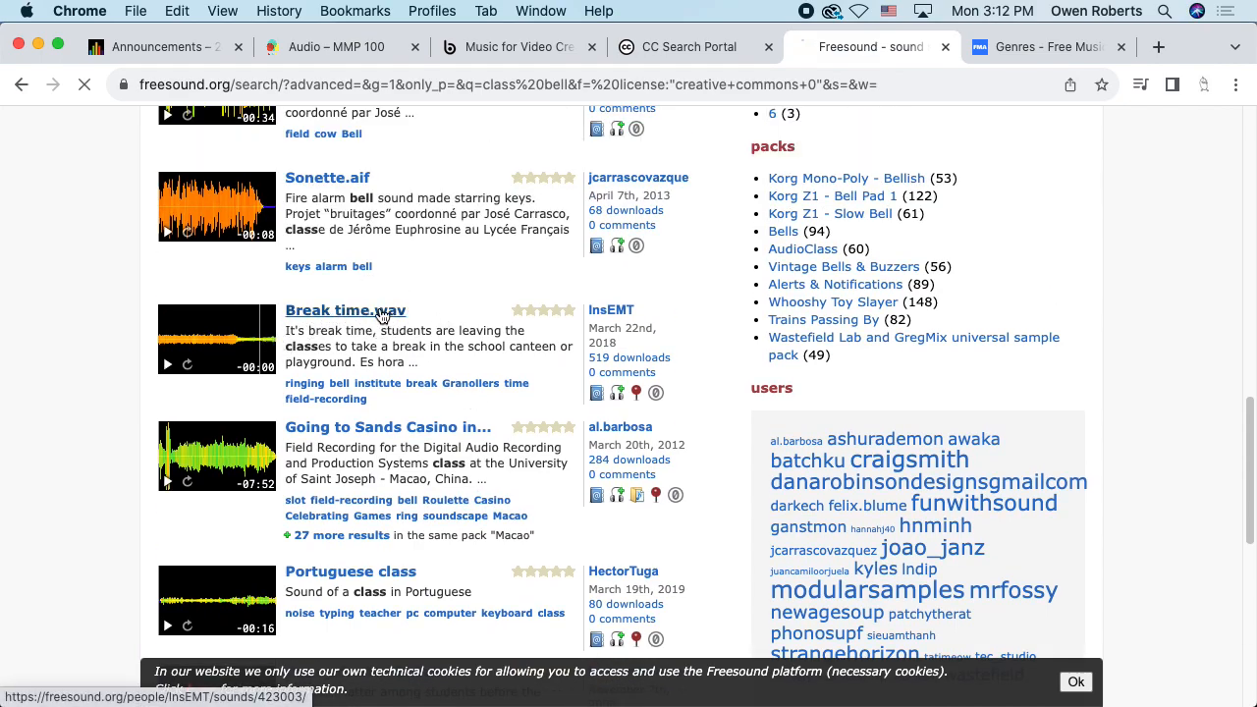
scroll(612, 343, down, 3)
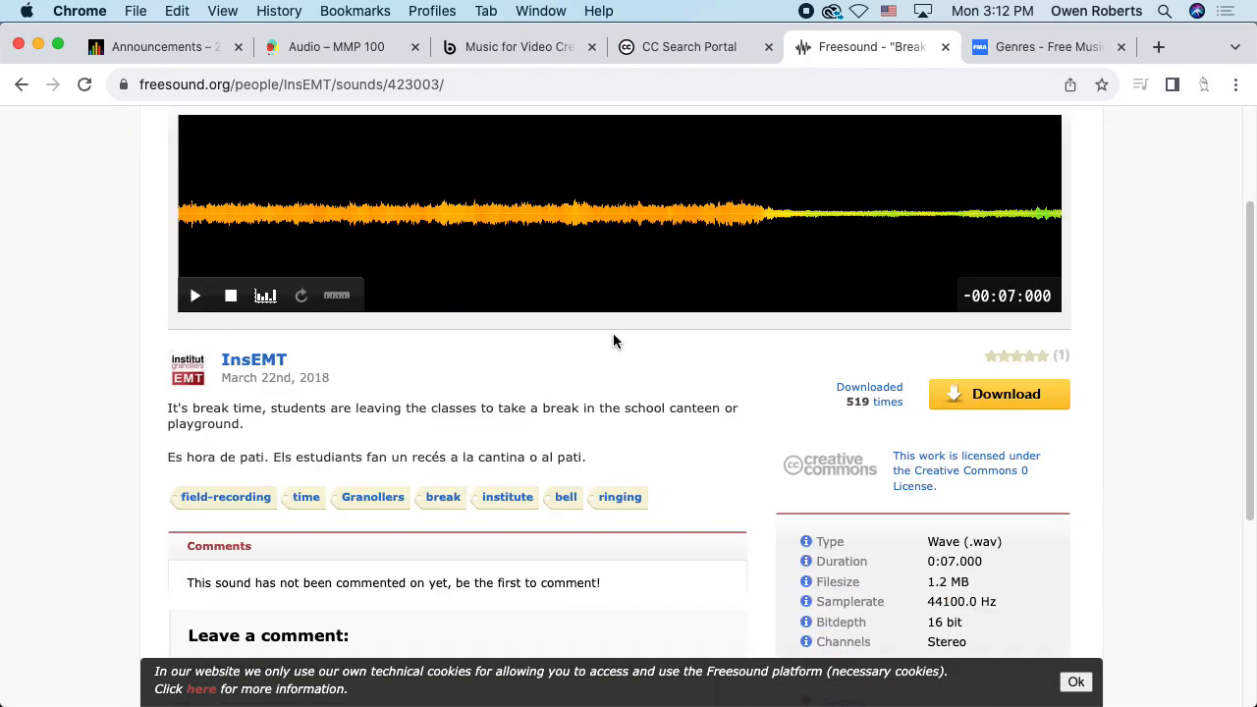
scroll(613, 341, down, 3)
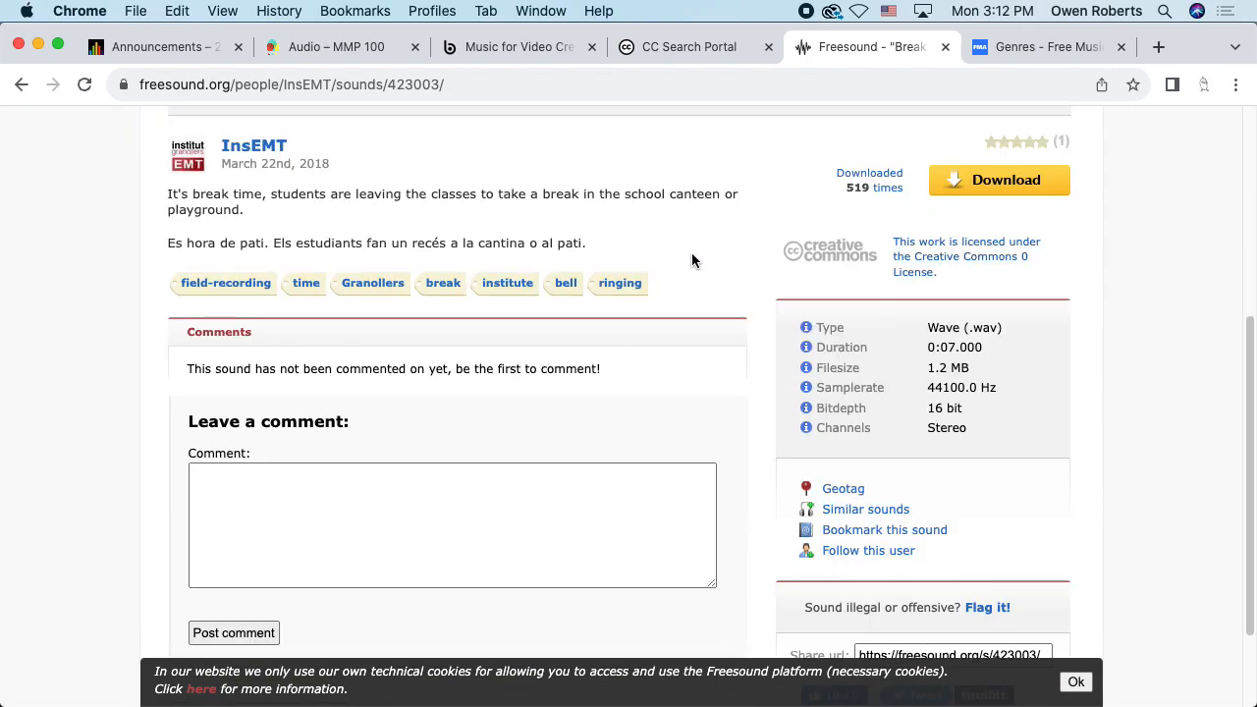
scroll(692, 258, up, 3)
scroll(707, 272, down, 2)
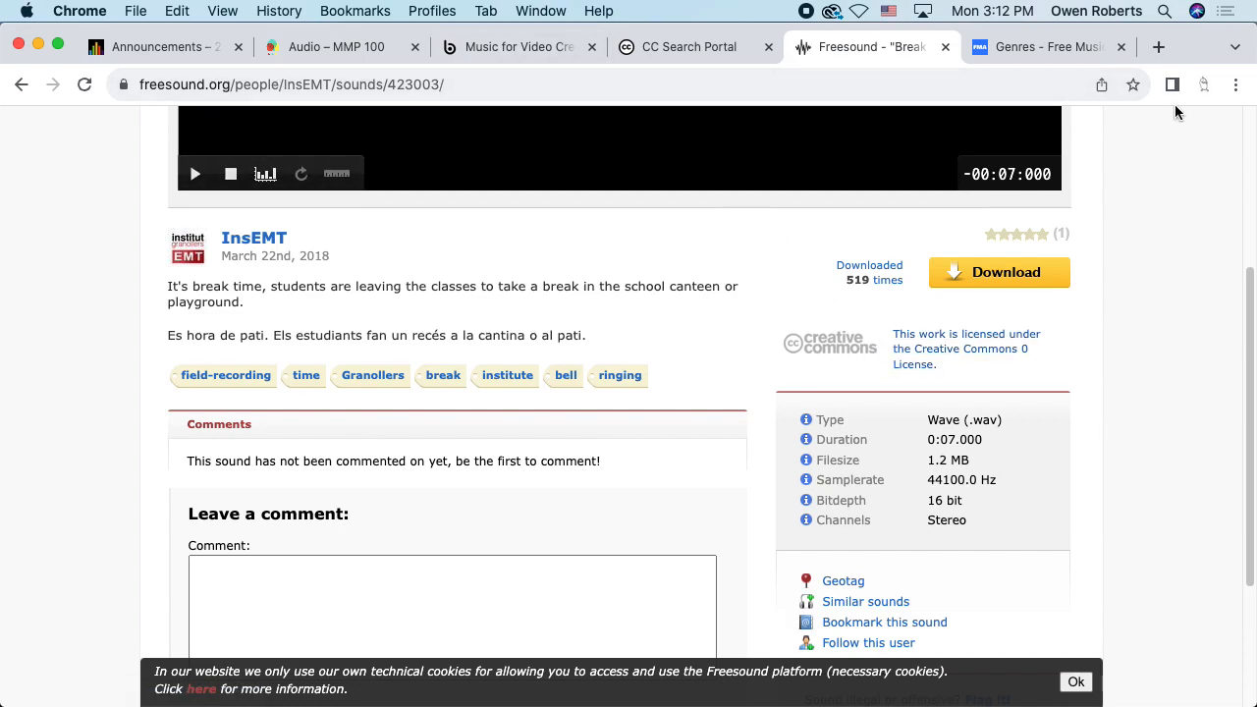
click(1133, 86)
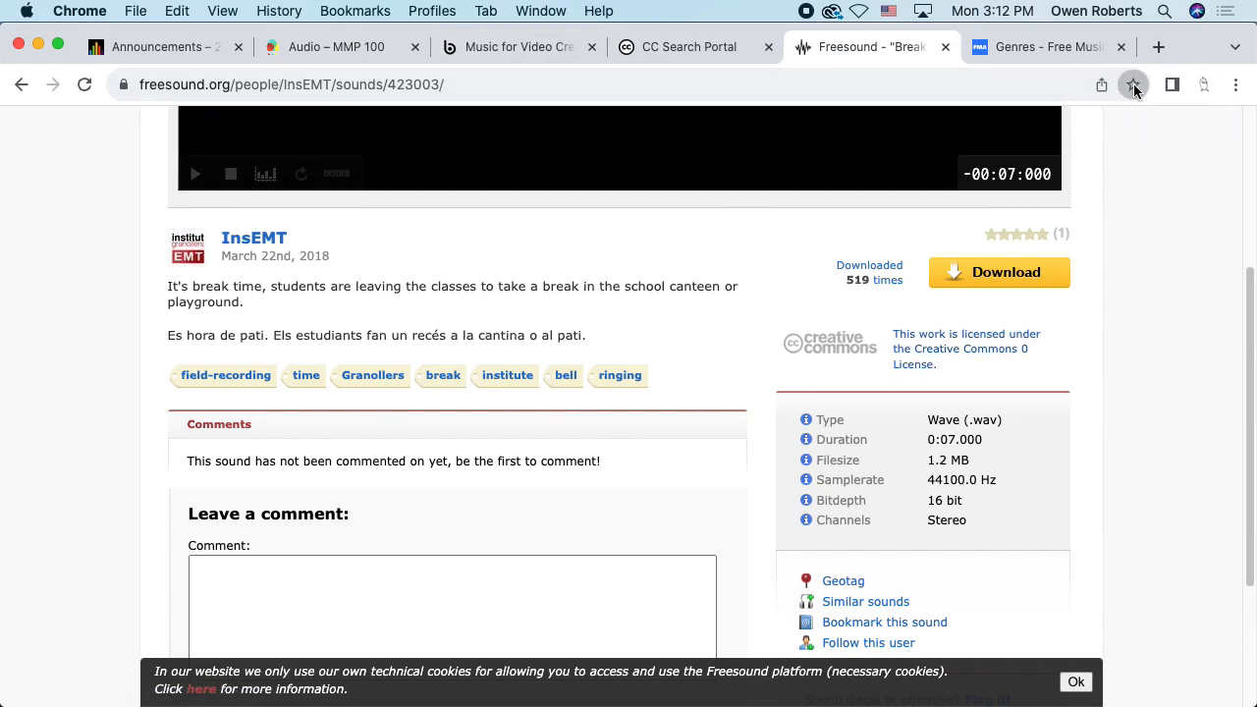
click(1094, 268)
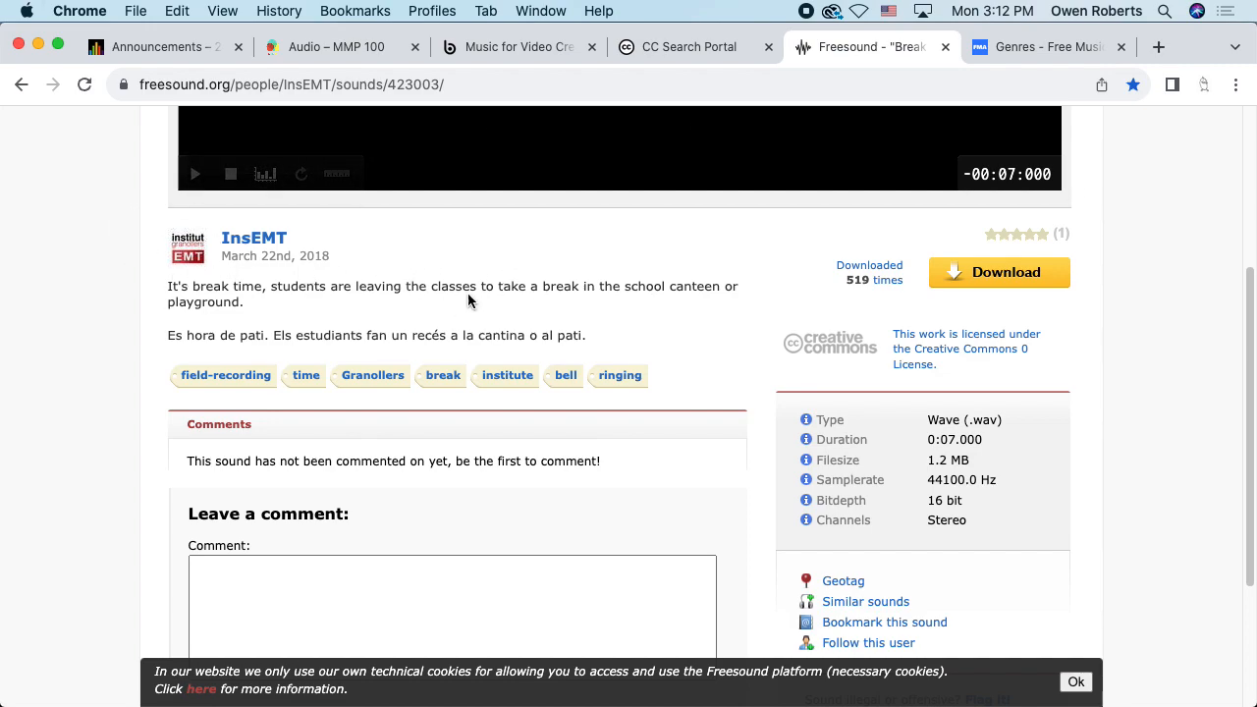
Download the Break time.wav sound file
scroll(426, 282, down, 3)
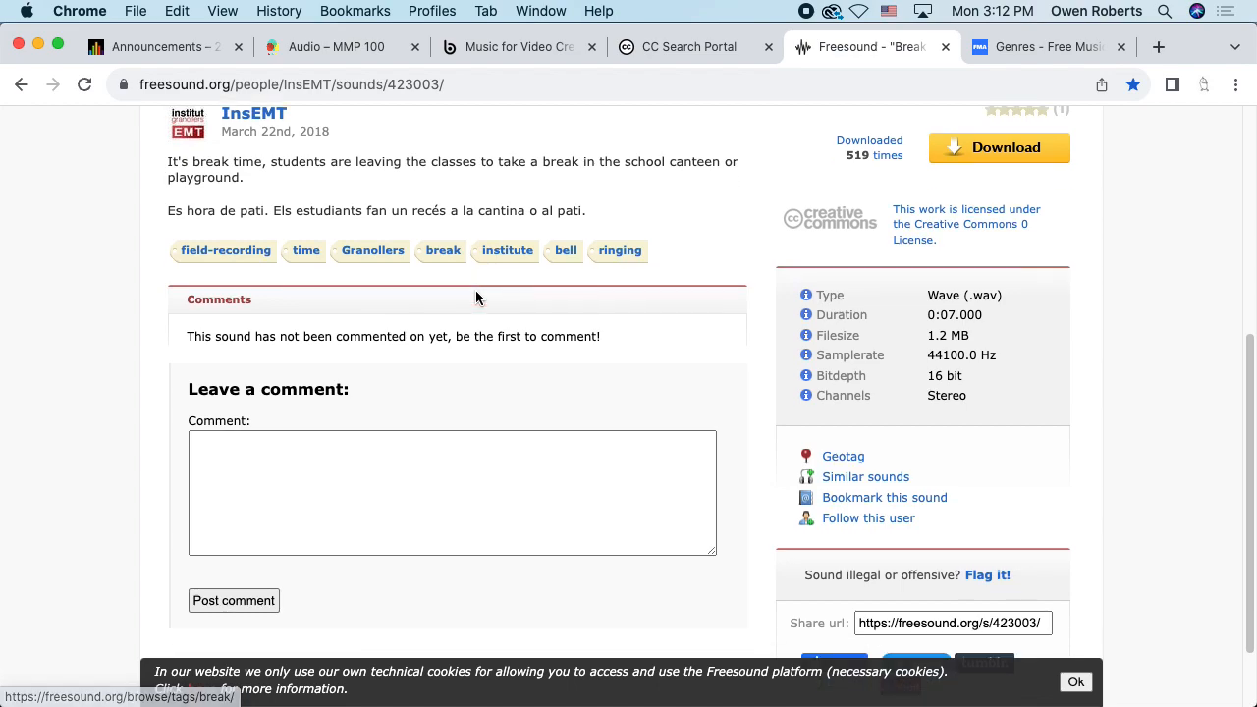
scroll(481, 287, up, 5)
click(958, 371)
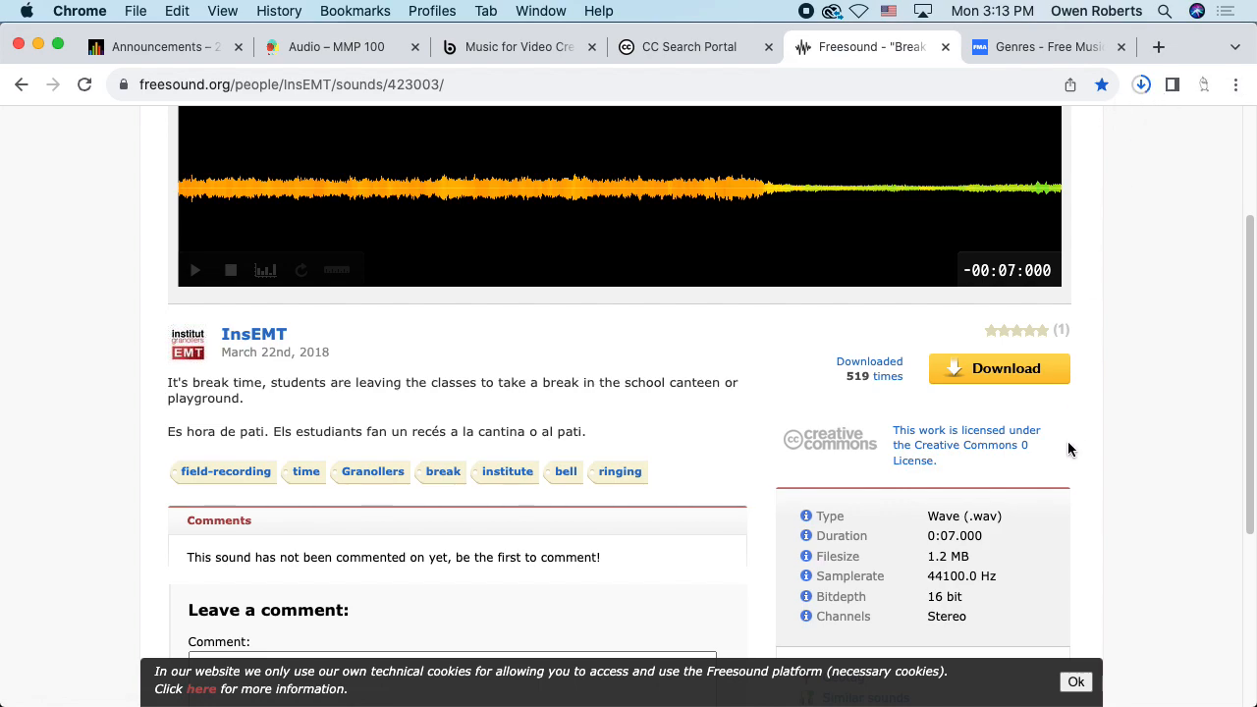
Review its details: a 7-second stereo WAV under the Creative Commons 0 license
scroll(1068, 445, down, 1)
scroll(1067, 438, down, 1)
mouse_move(927, 456)
mouse_down()
mouse_move(1005, 460)
mouse_move(918, 438)
mouse_up()
click(1002, 459)
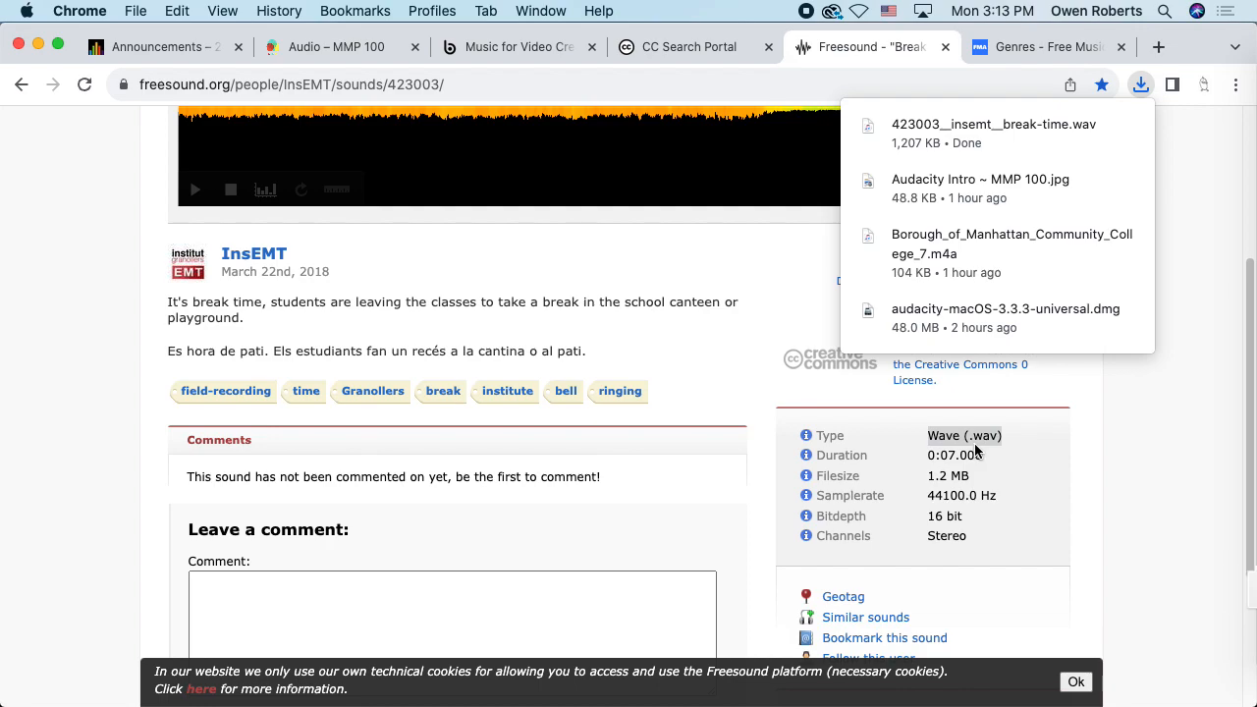
click(1008, 474)
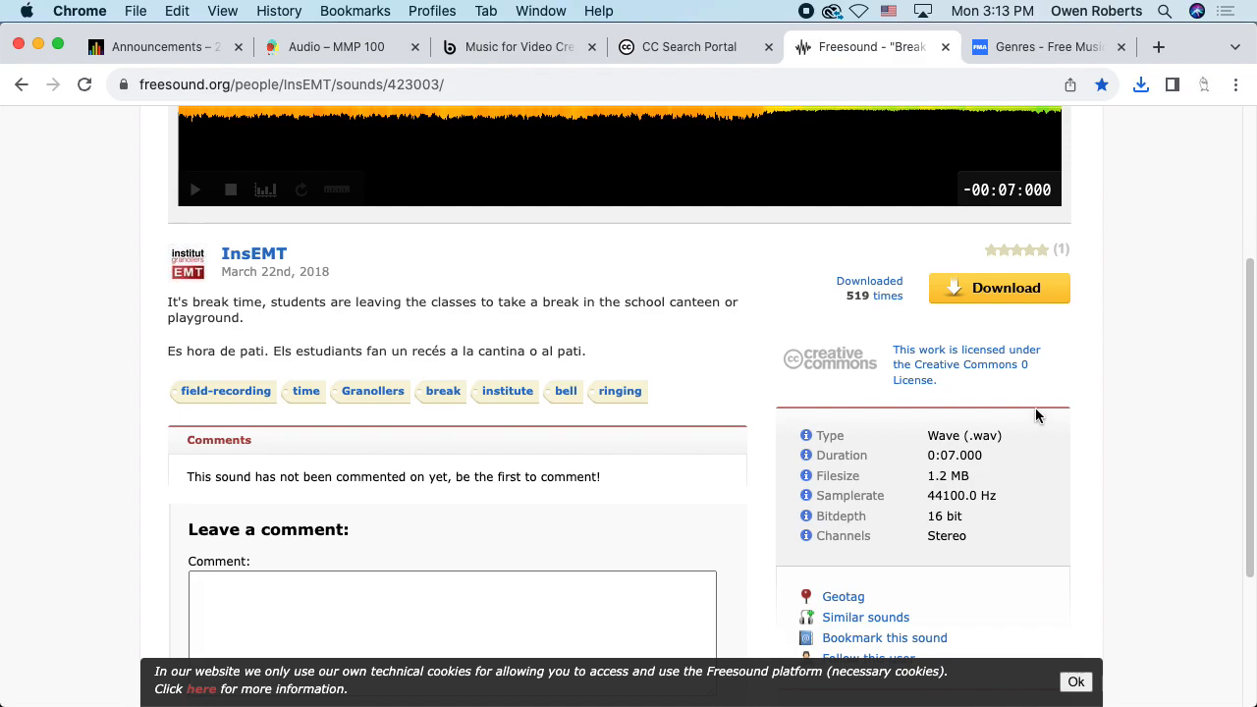
scroll(1016, 451, down, 5)
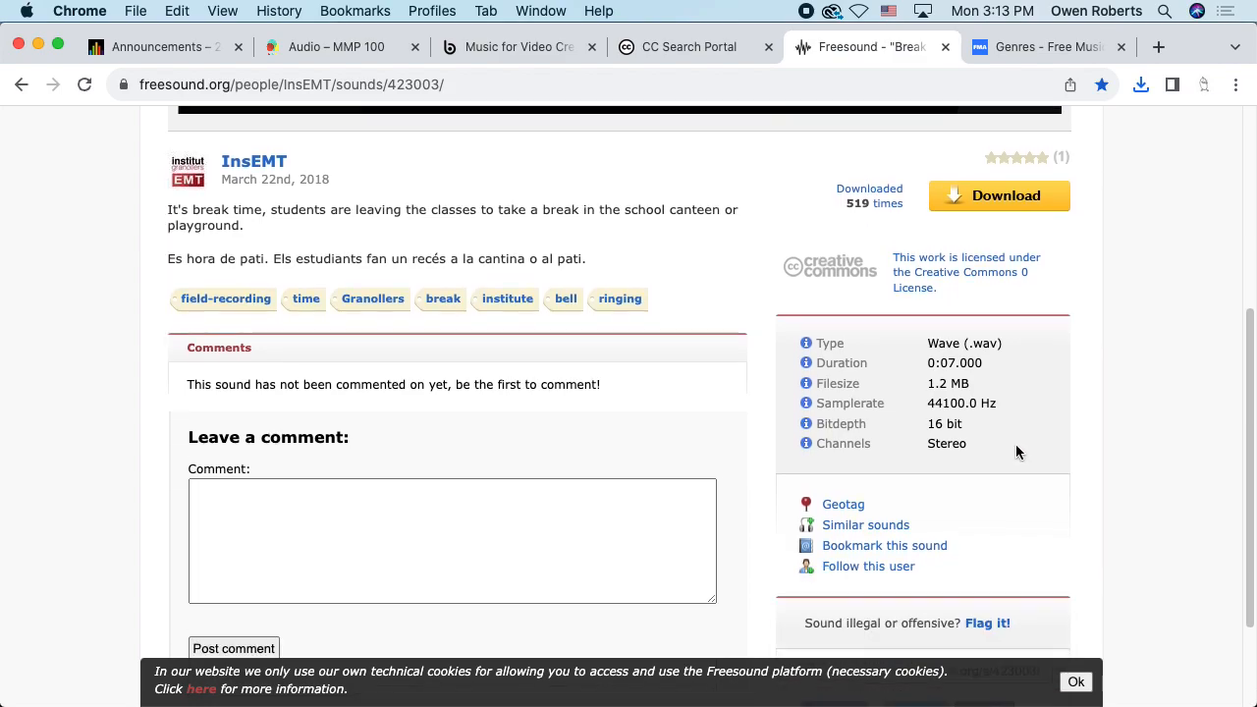
scroll(1019, 449, up, 10)
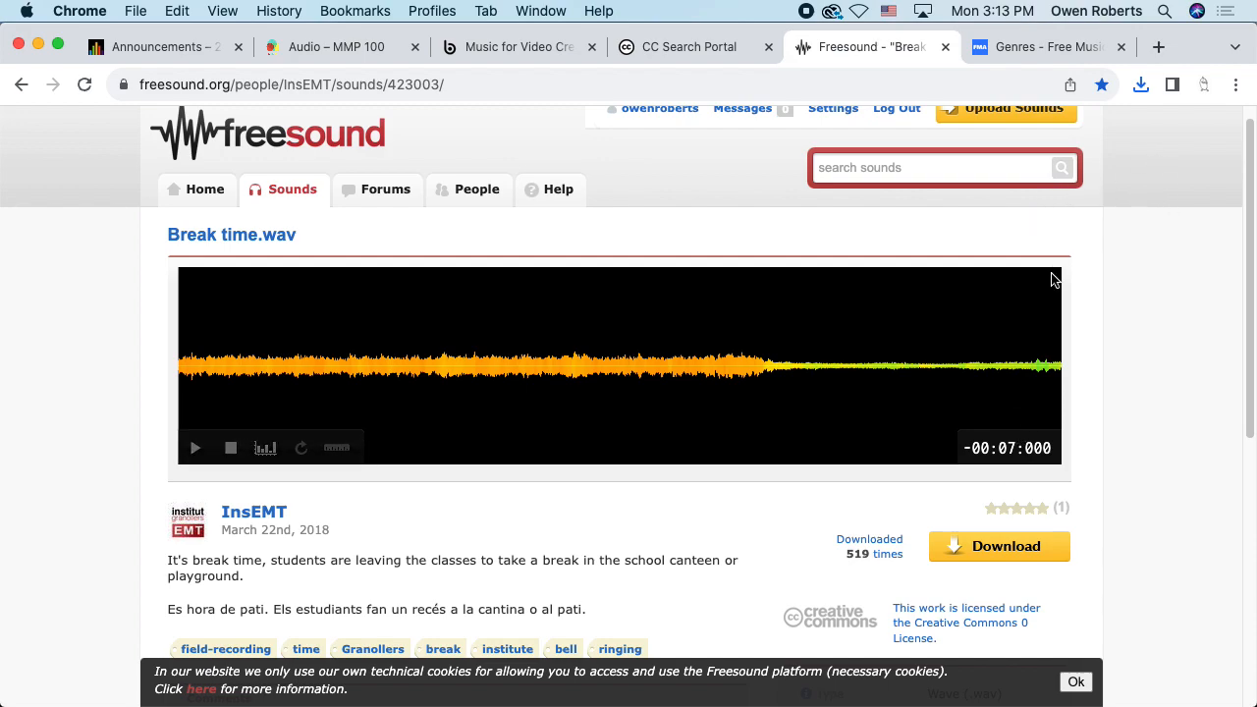
scroll(1071, 288, down, 1)
scroll(1071, 288, up, 2)
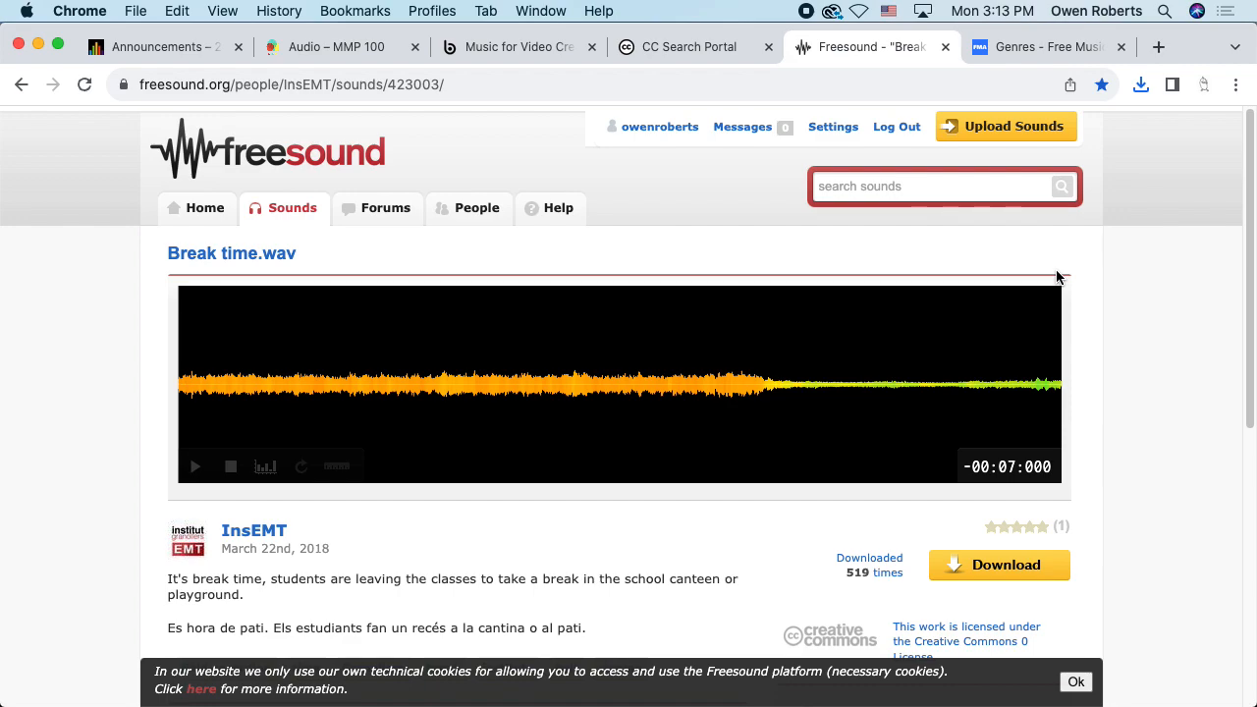
Switch to the Free Music Archive Genres tab and dismiss the donation popup
click(1007, 49)
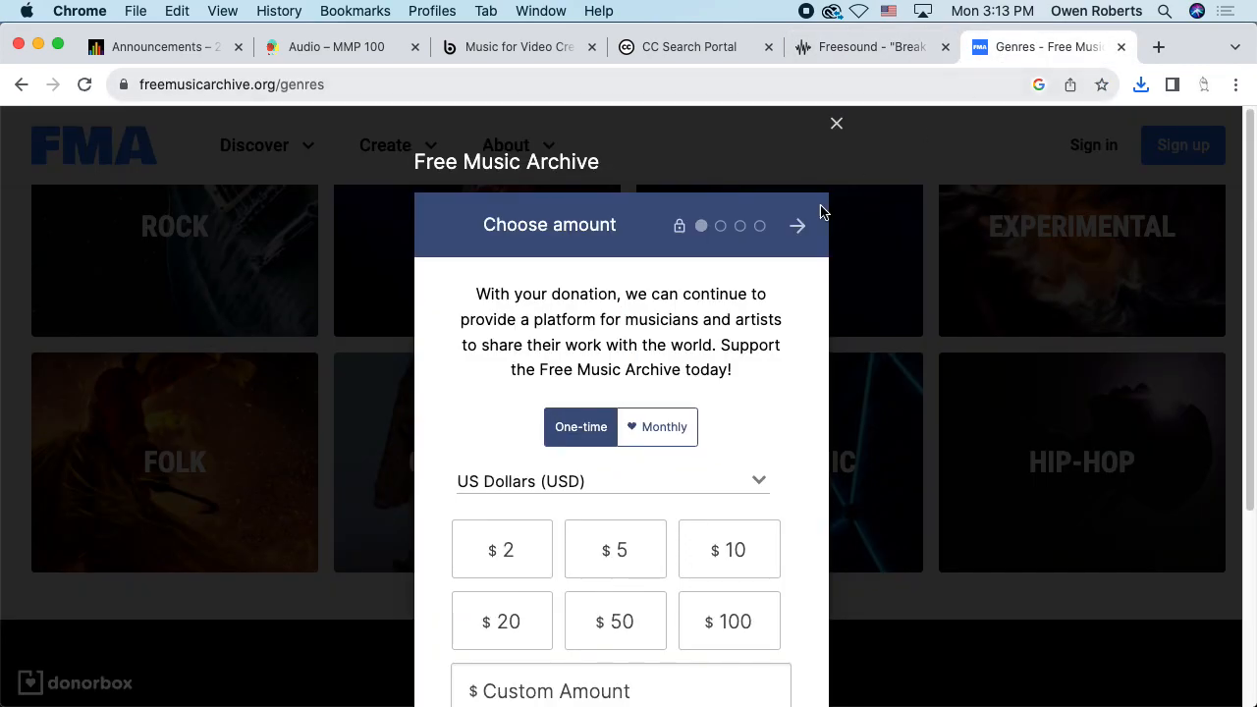
click(835, 124)
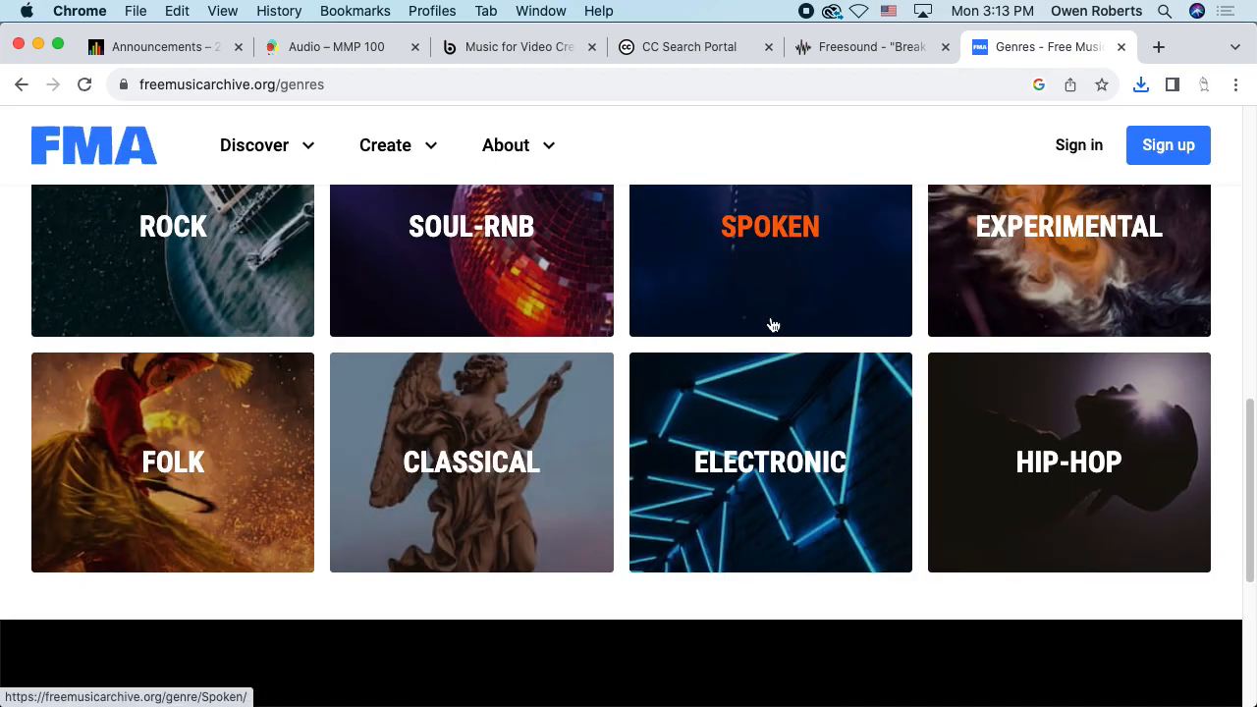
scroll(782, 320, down, 1)
scroll(782, 321, down, 4)
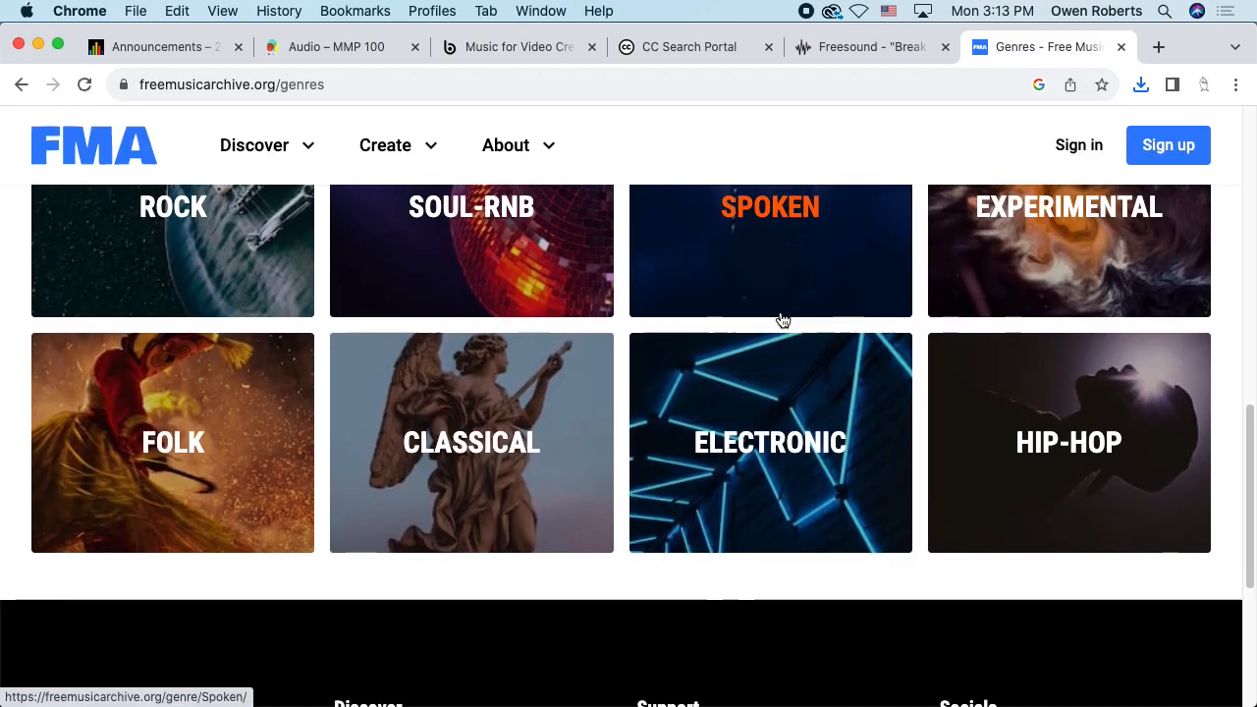
scroll(783, 320, up, 8)
scroll(783, 320, up, 5)
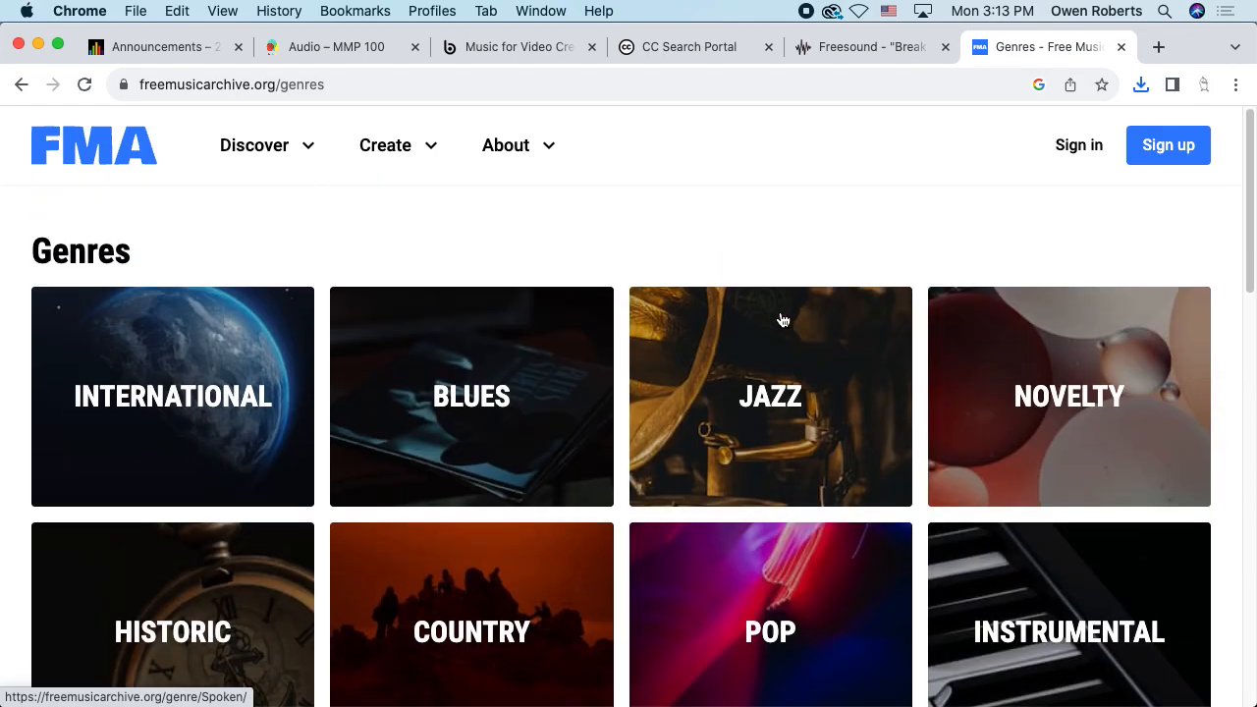
scroll(779, 317, down, 10)
scroll(761, 327, up, 5)
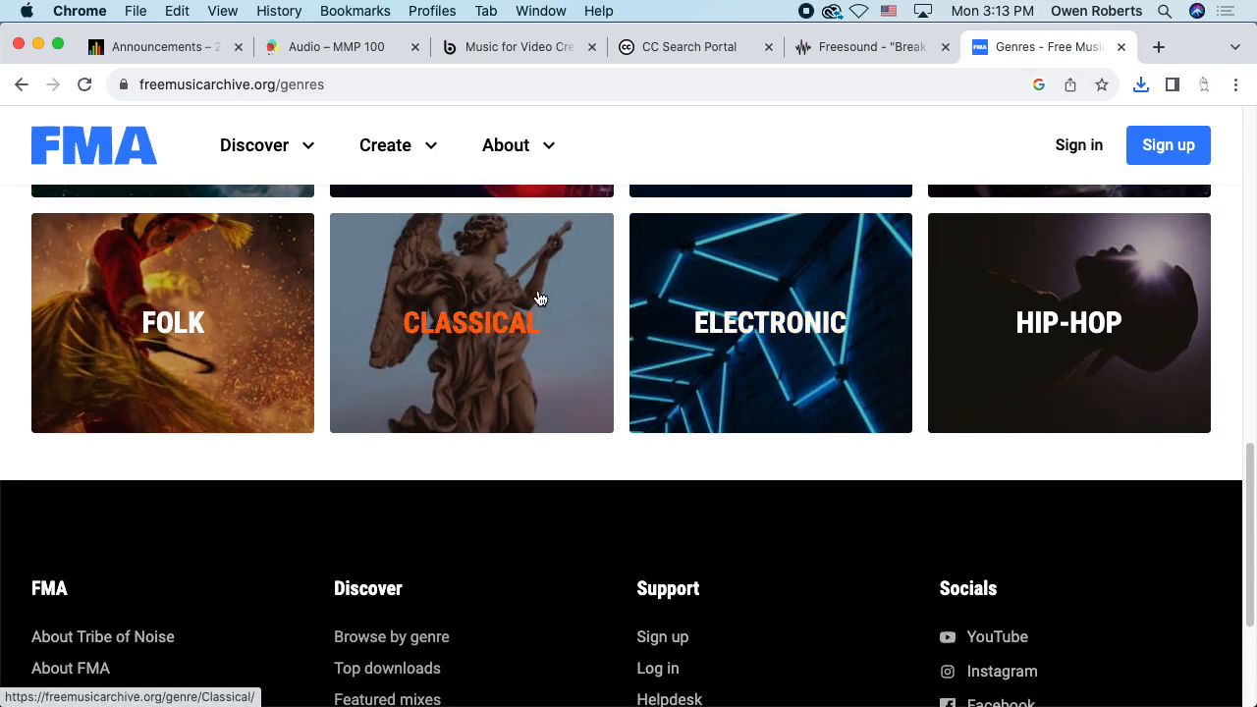
Open the Classical genre, then its Chamber Music subgenre listing Ephemeral I and Dreamy Waltz
click(539, 298)
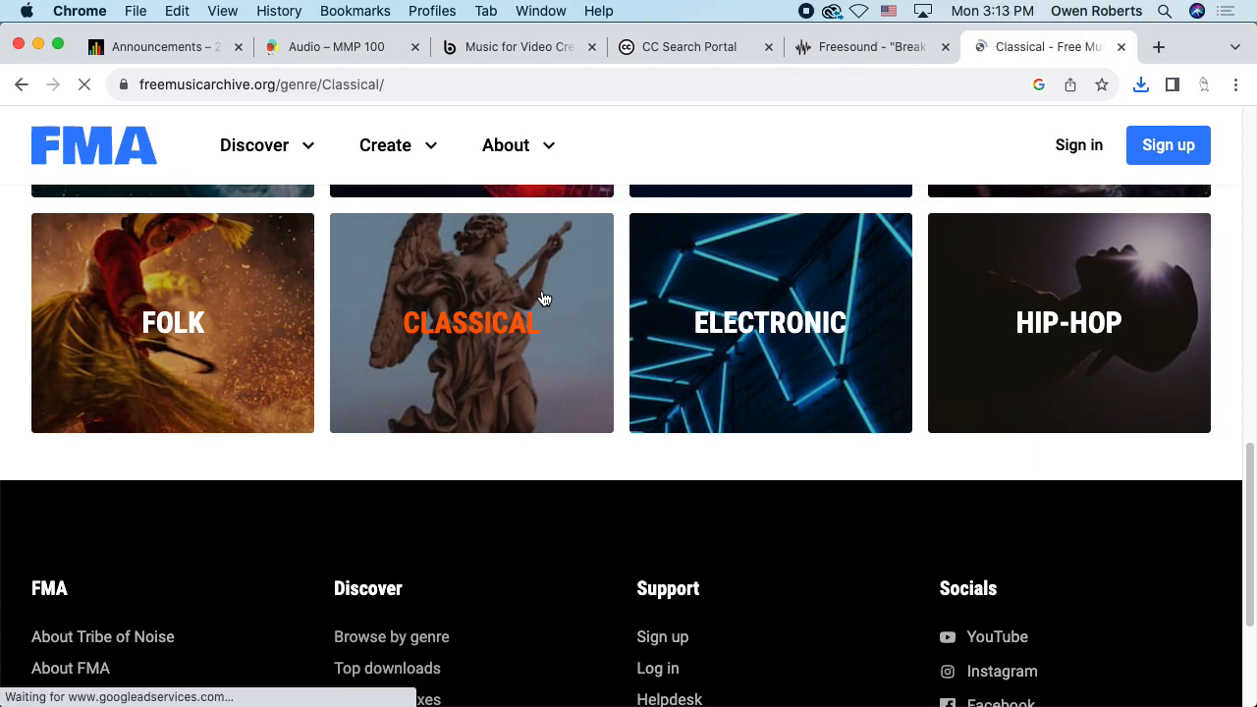
scroll(618, 320, down, 1)
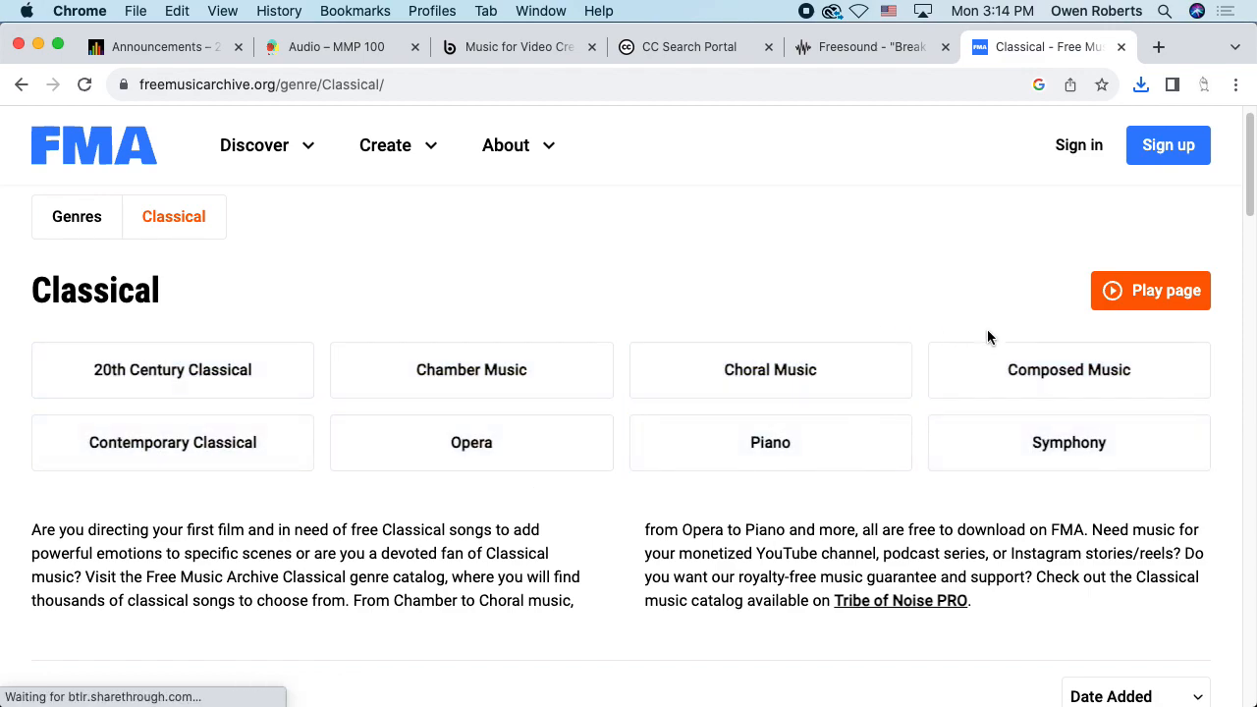
click(527, 352)
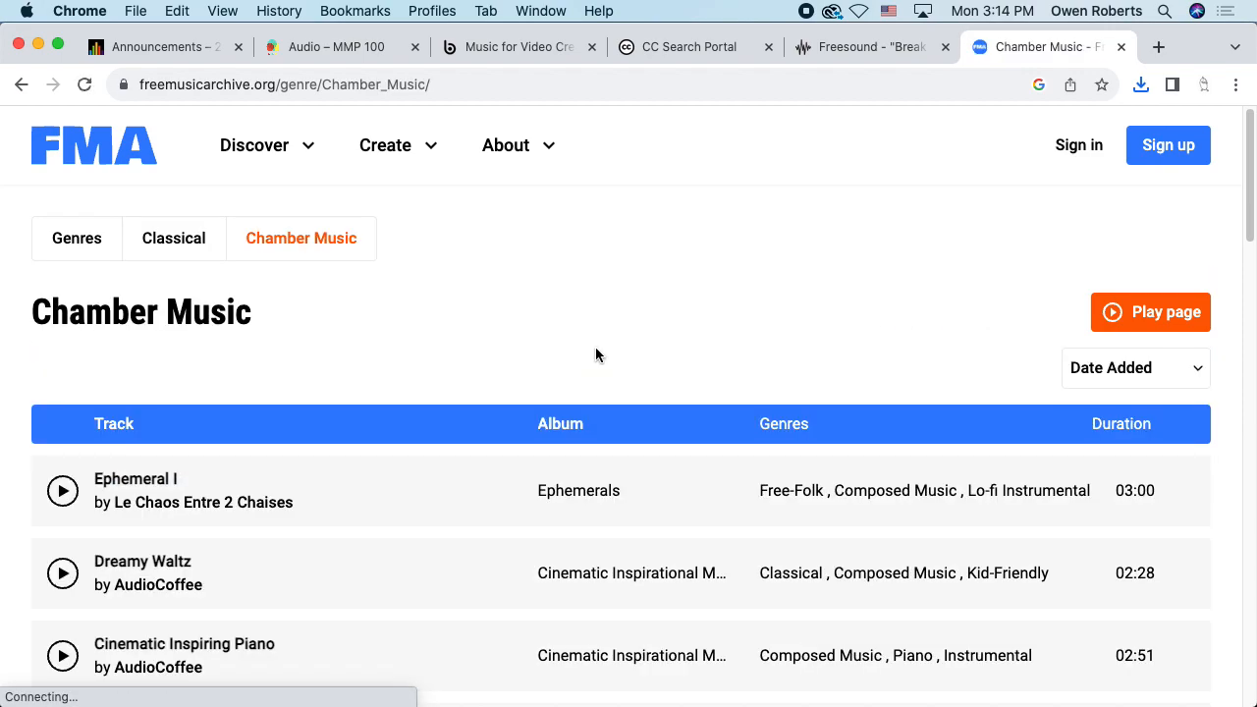
scroll(589, 355, down, 2)
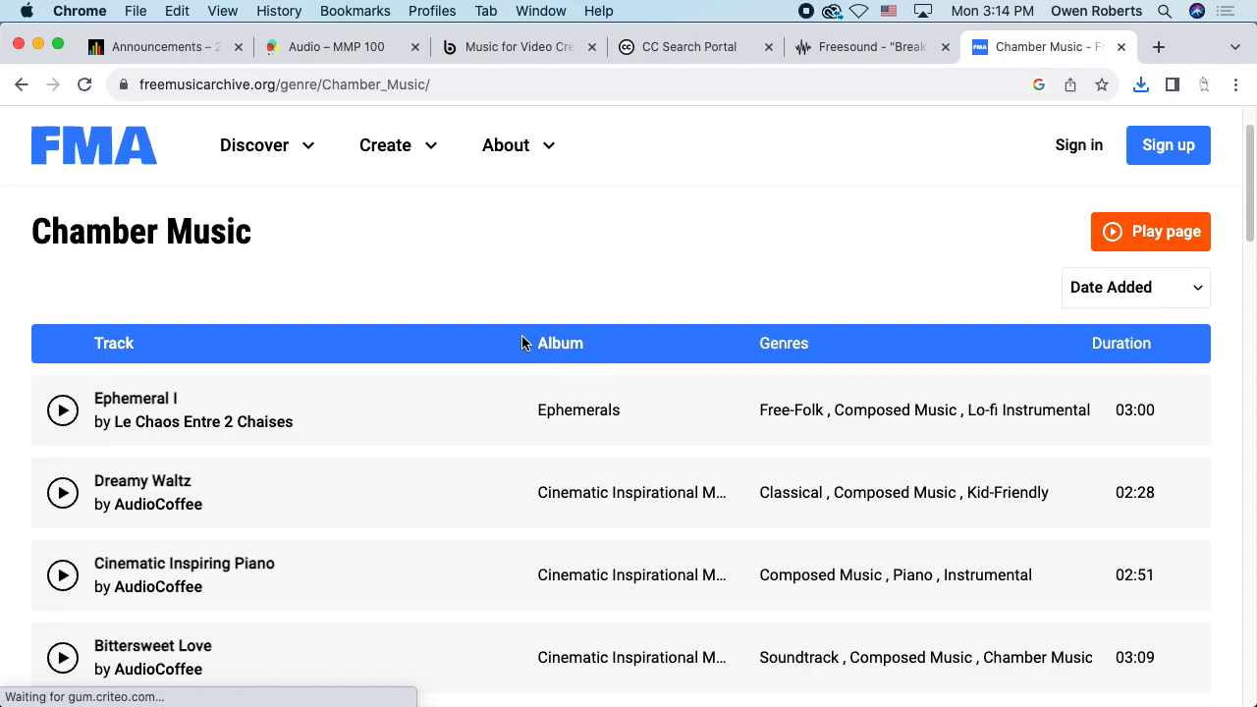
scroll(520, 344, up, 2)
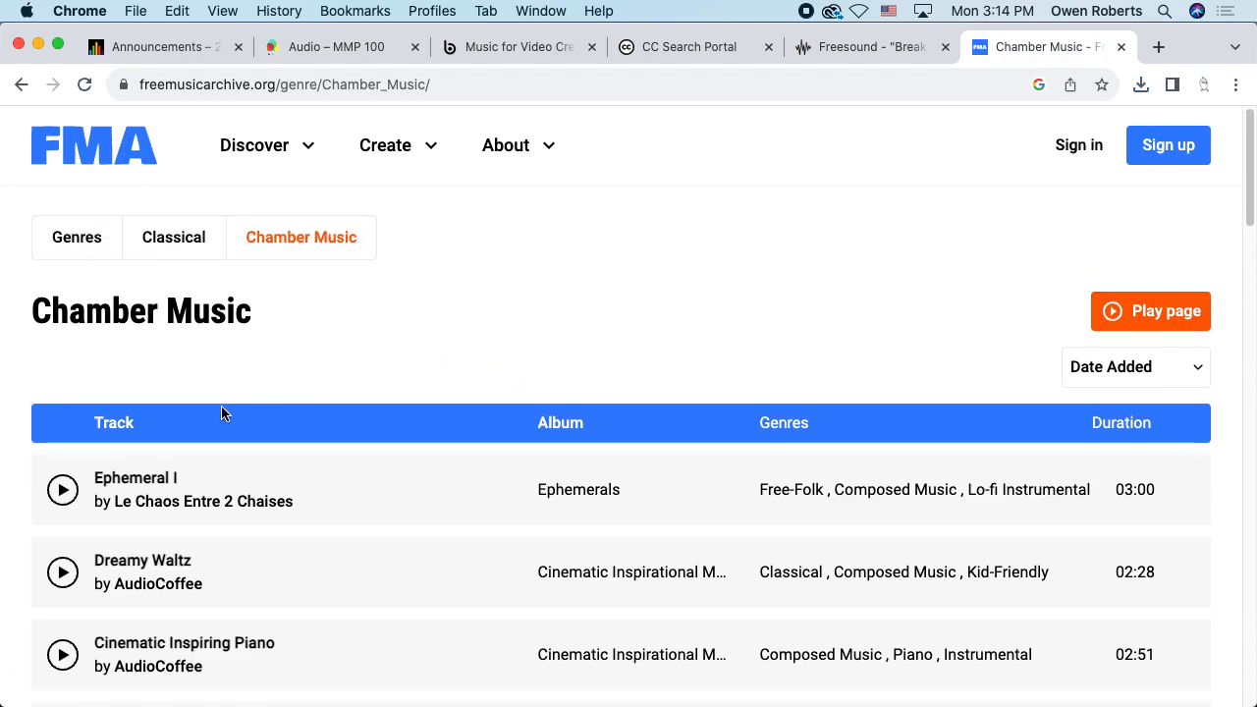
mouse_move(63, 496)
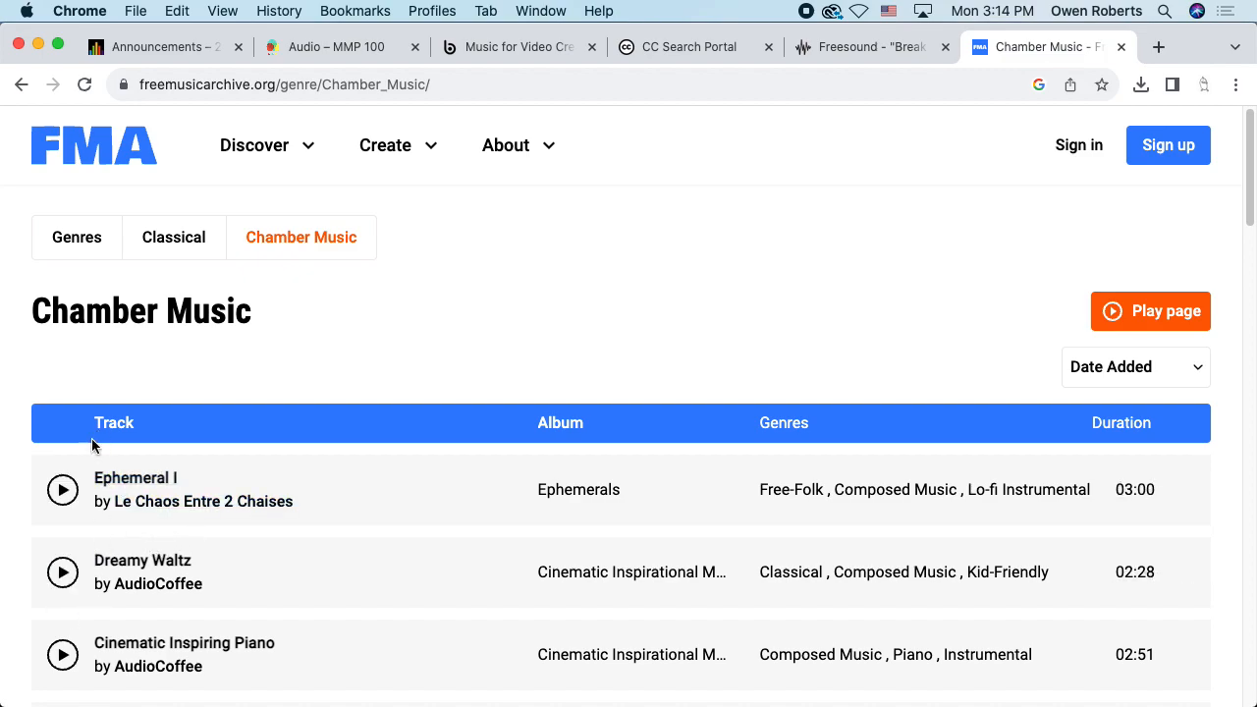
scroll(108, 475, down, 10)
scroll(104, 468, up, 10)
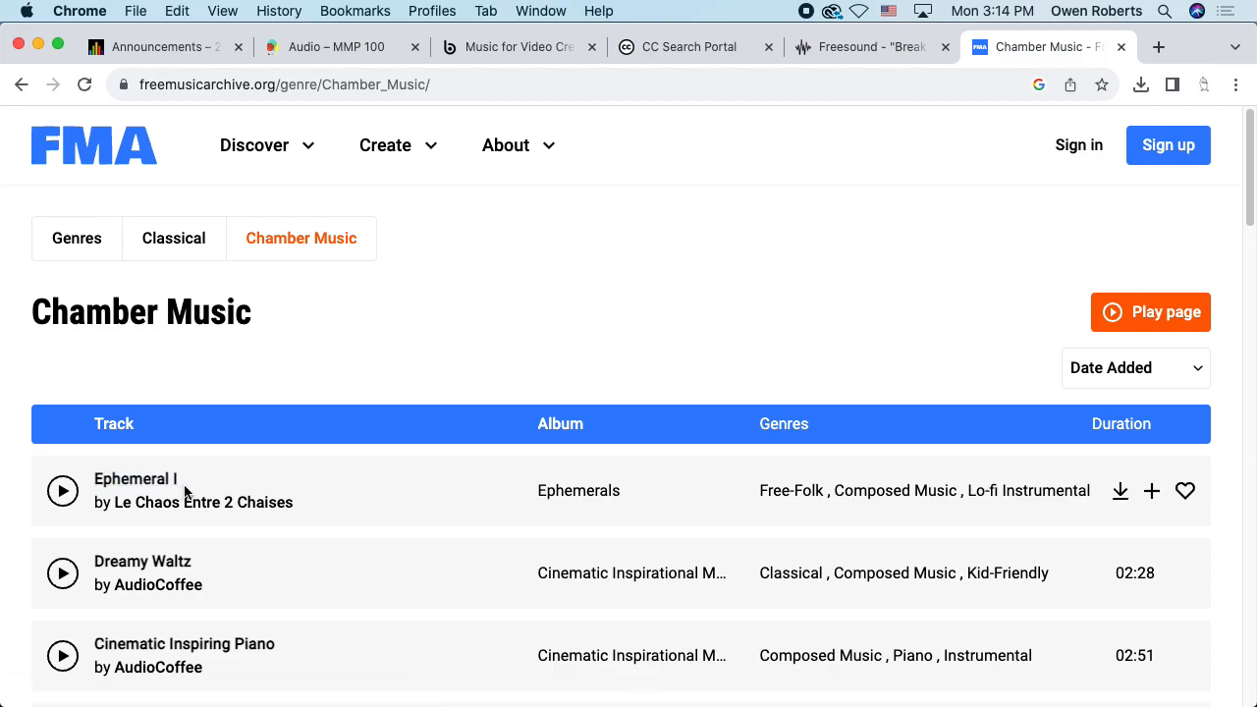
scroll(177, 478, down, 1)
Preview Ephemeral I, skipping ahead to about 1:25, then pause it
click(65, 466)
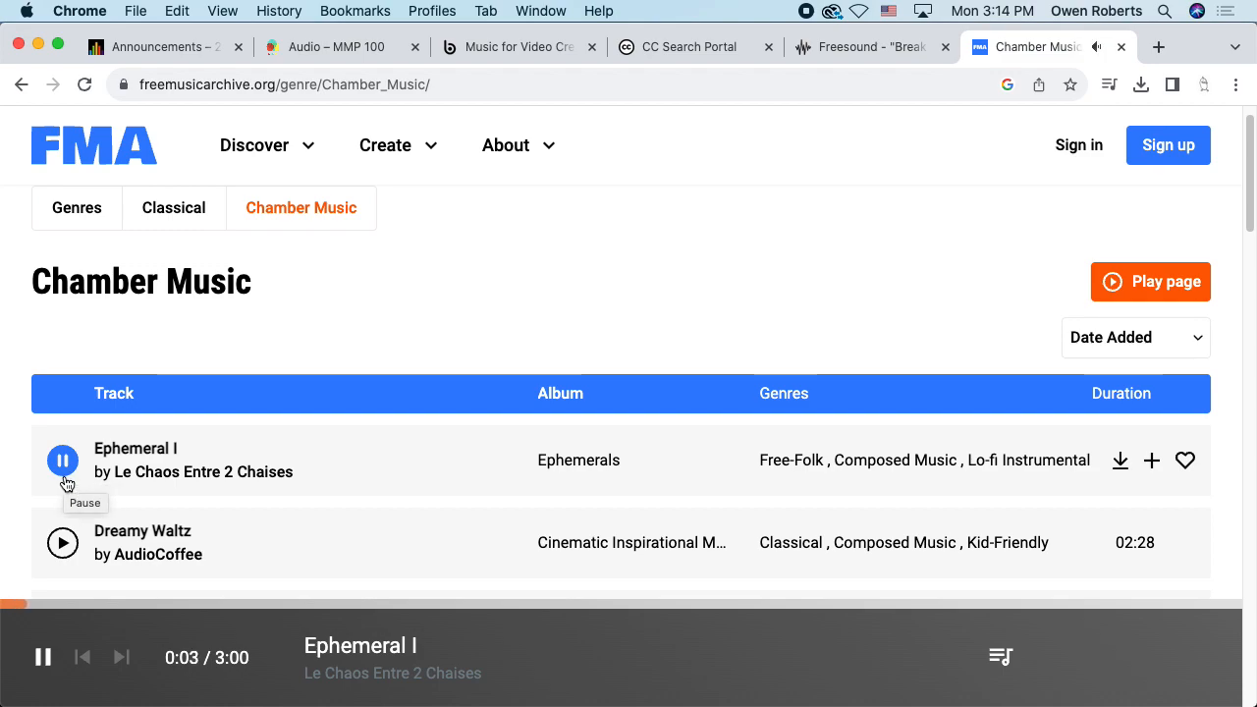
click(208, 606)
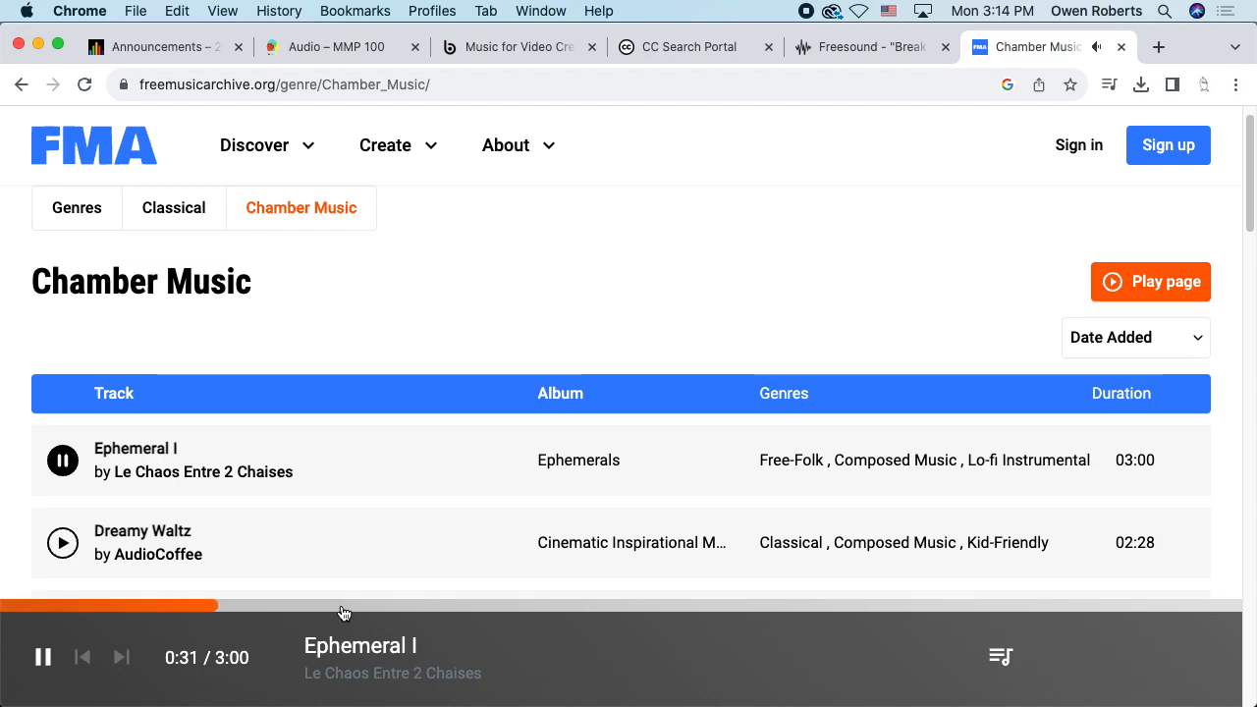
click(383, 607)
click(514, 608)
click(589, 608)
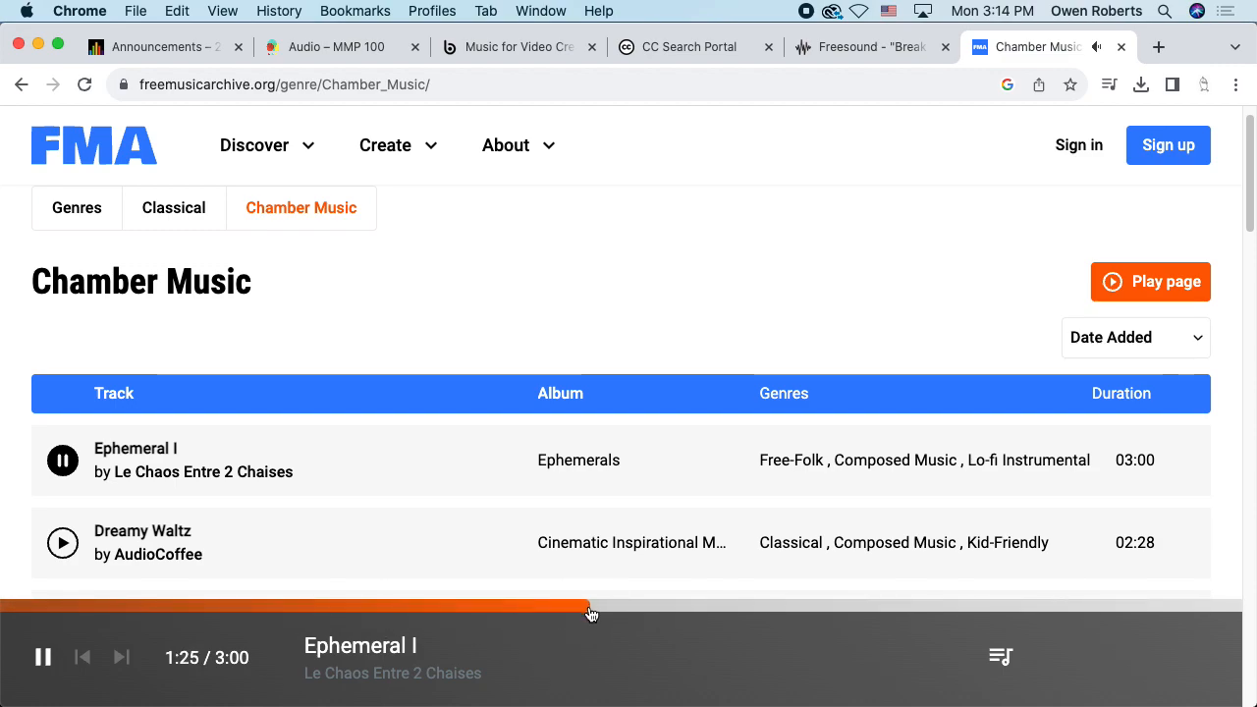
click(61, 463)
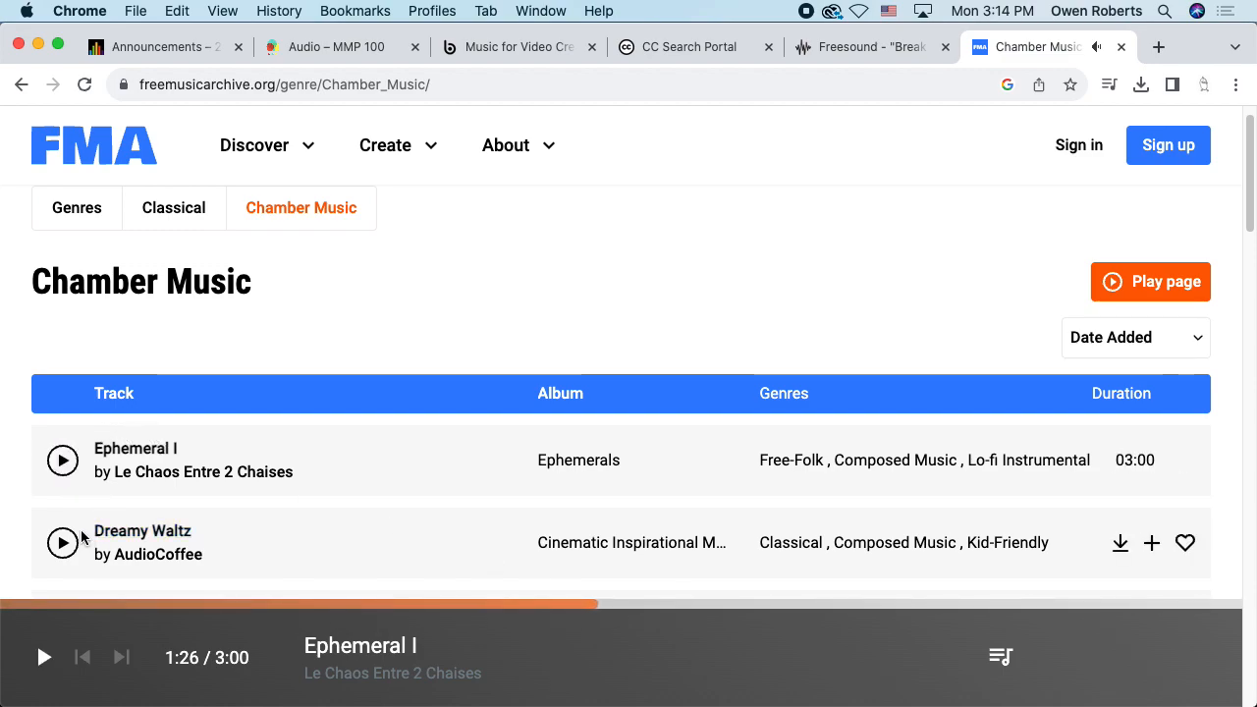
Preview Dreamy Waltz, skipping ahead, and pause it at 0:32
scroll(114, 495, down, 1)
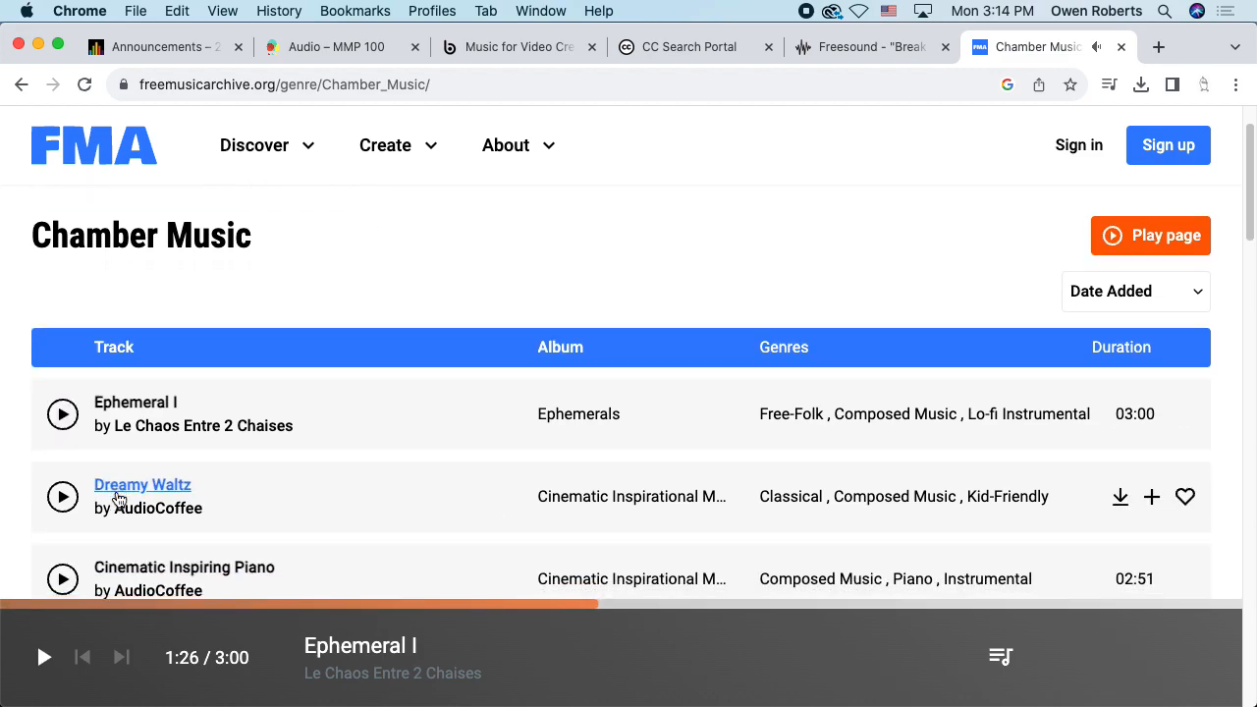
scroll(116, 497, down, 1)
click(63, 464)
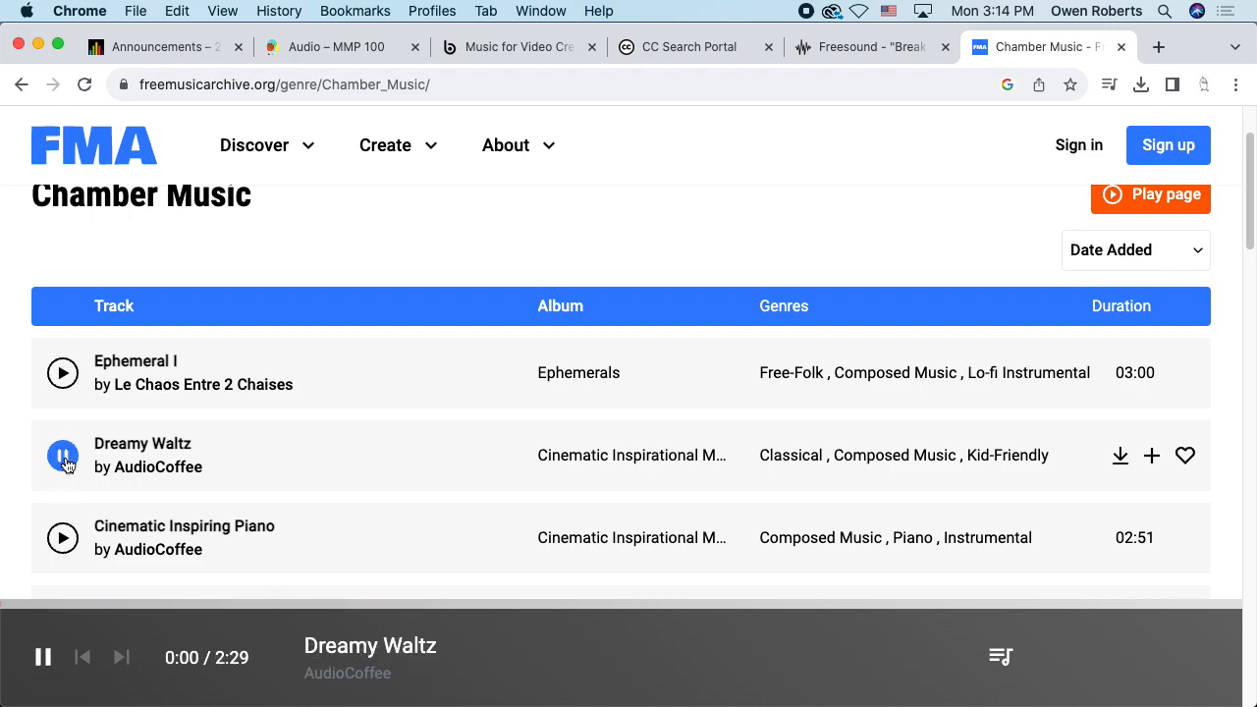
click(155, 609)
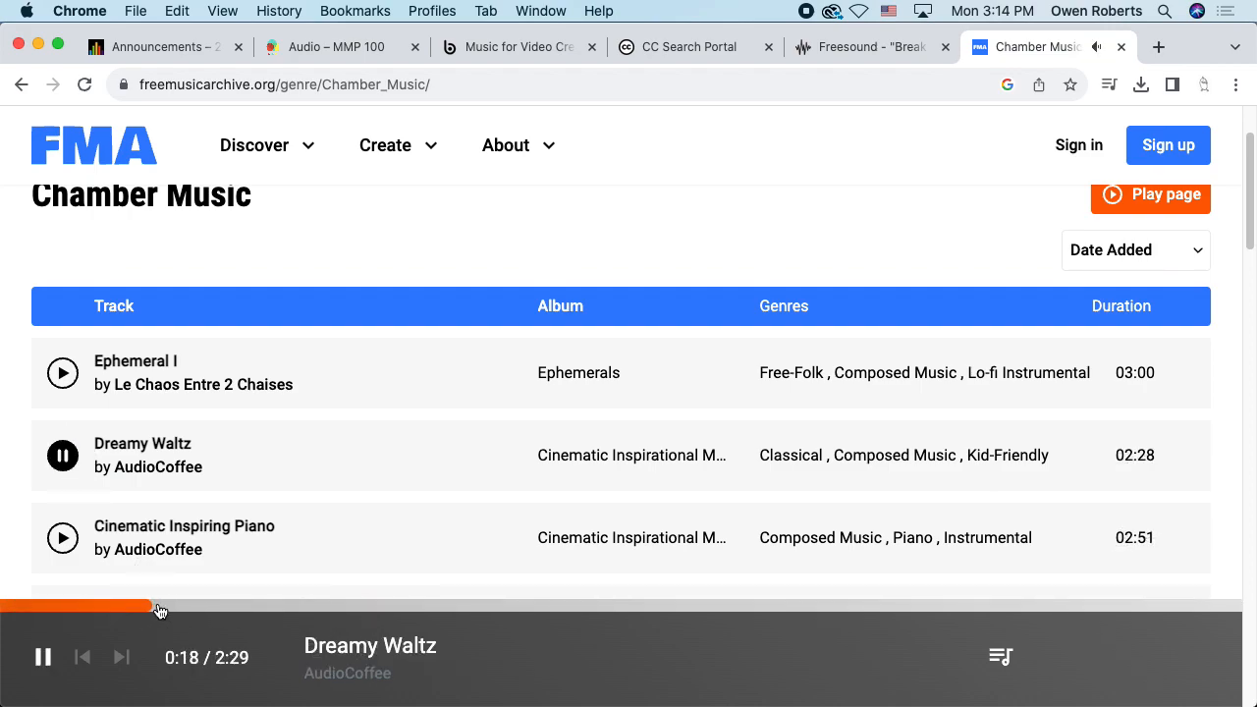
click(251, 609)
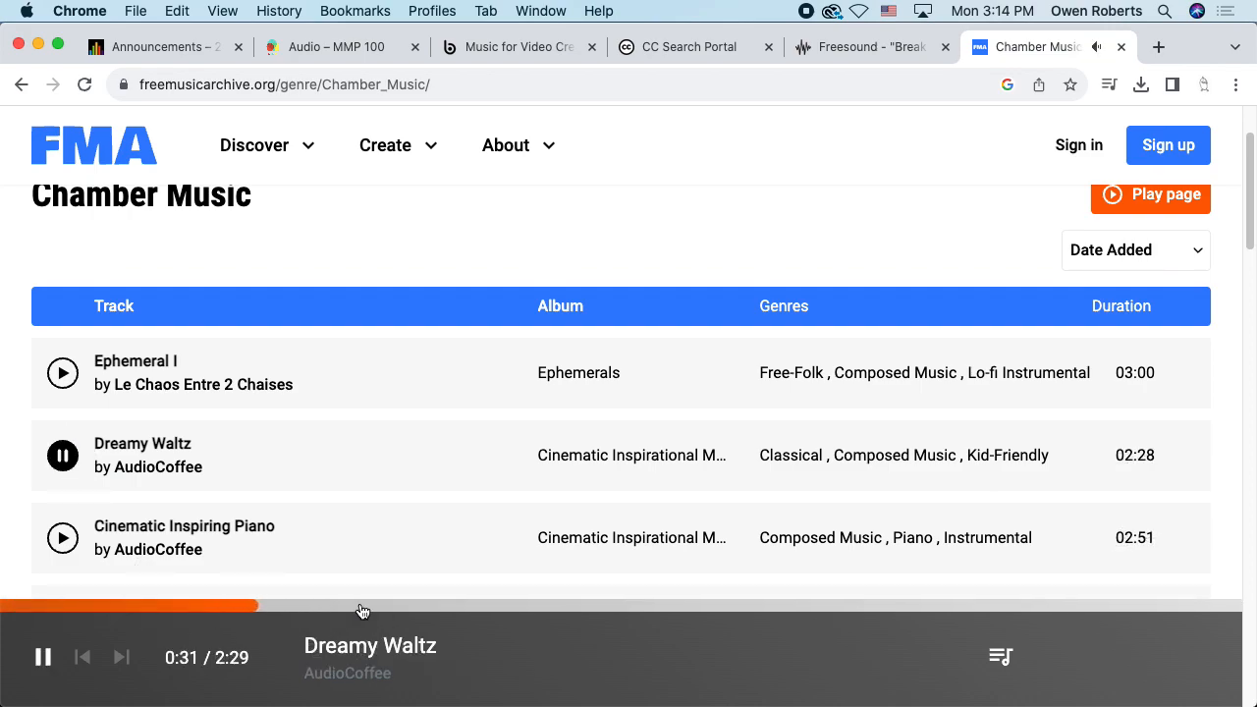
click(63, 465)
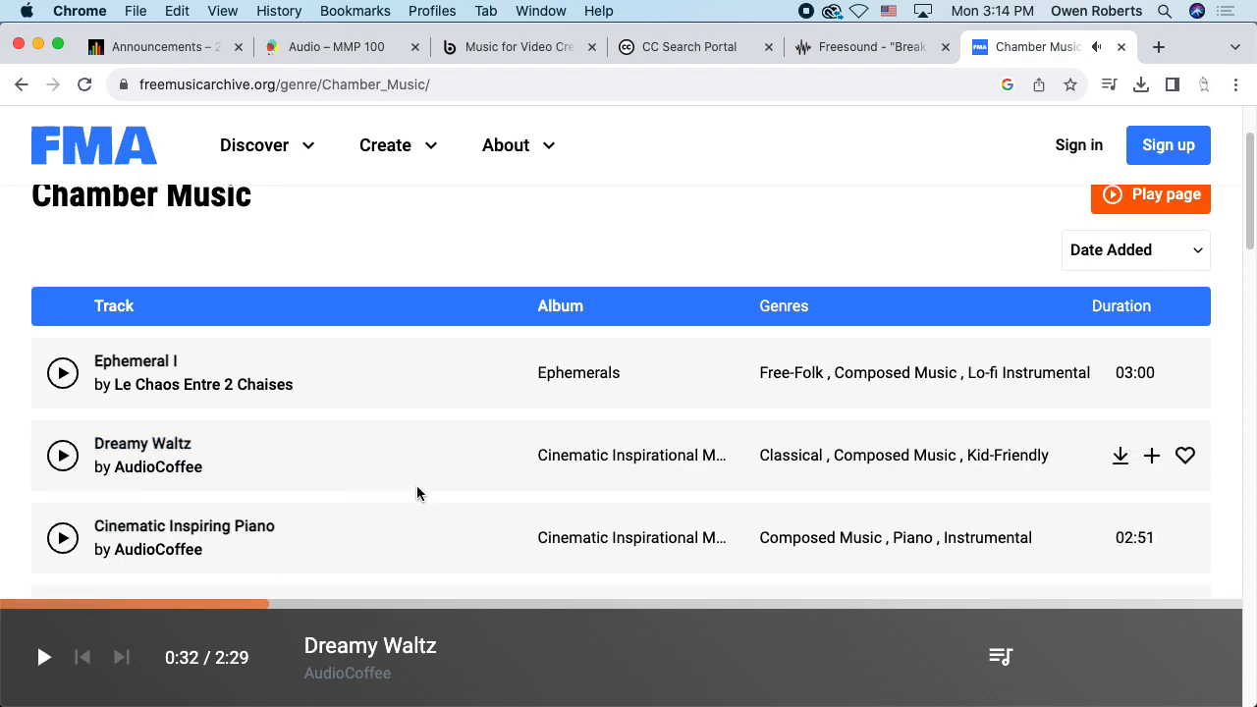
Open the Dreamy Waltz track page and its CC BY-NC-ND 4.0 license in a new tab
click(155, 443)
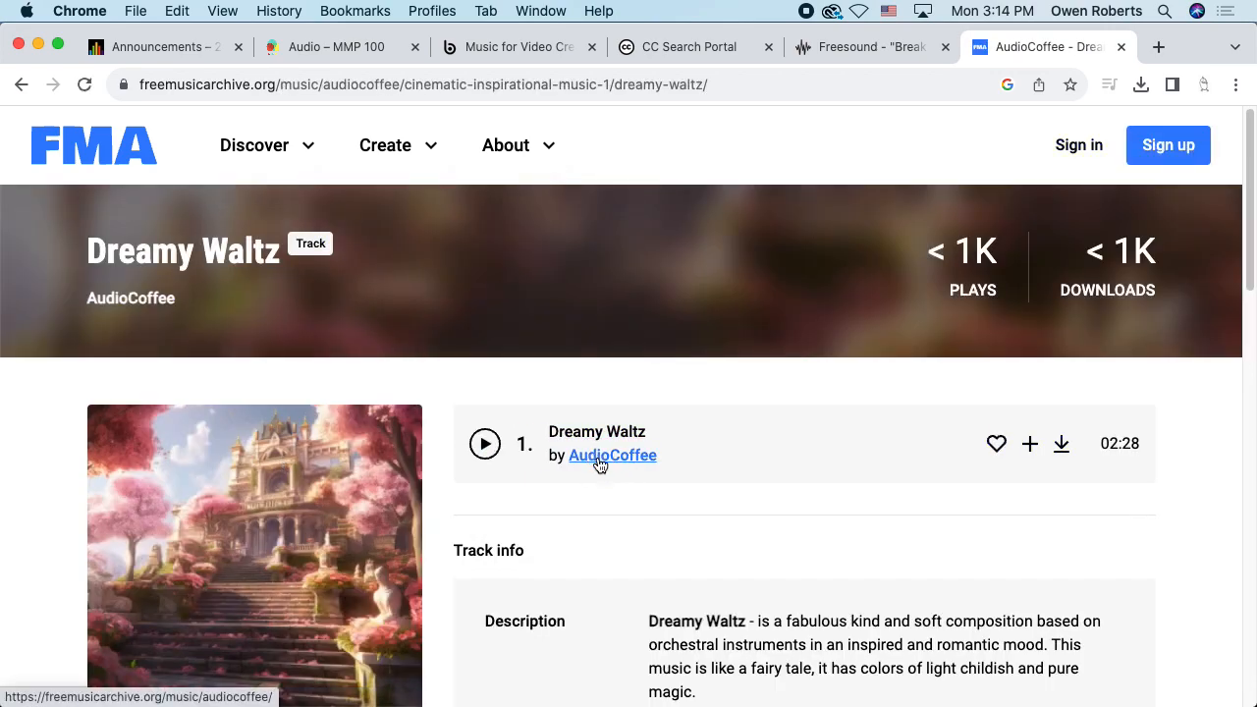
scroll(799, 461, down, 5)
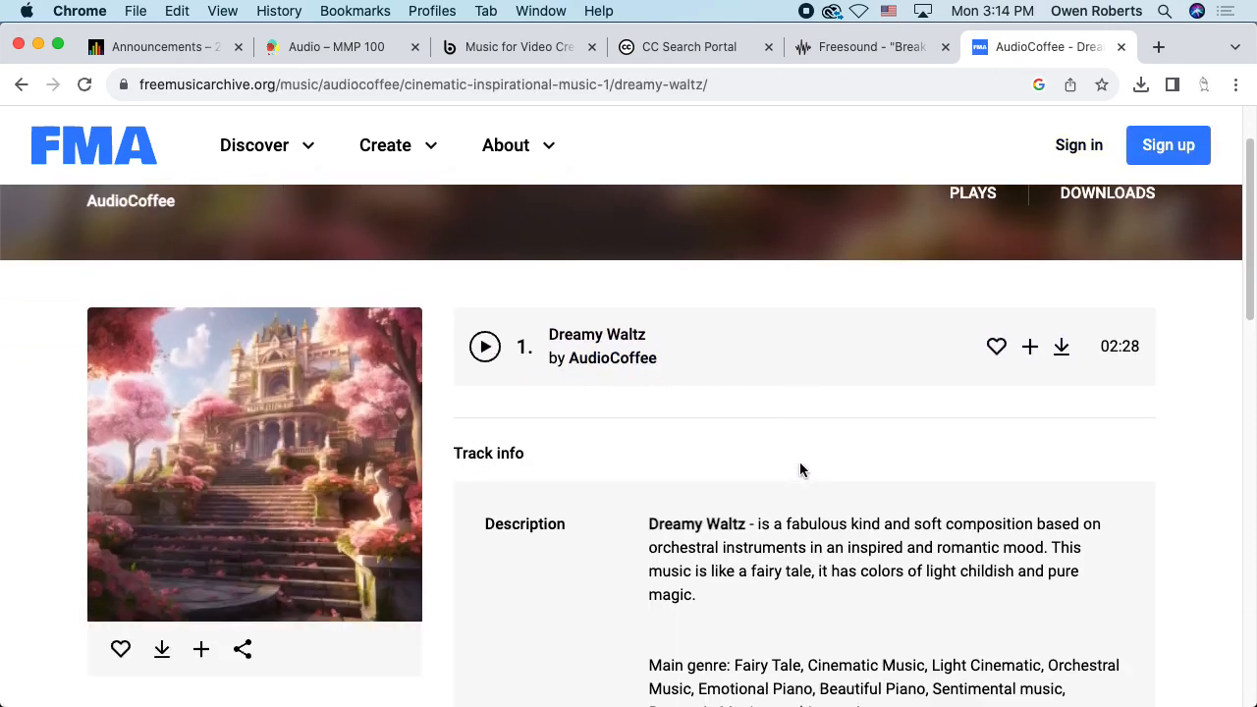
scroll(733, 453, down, 3)
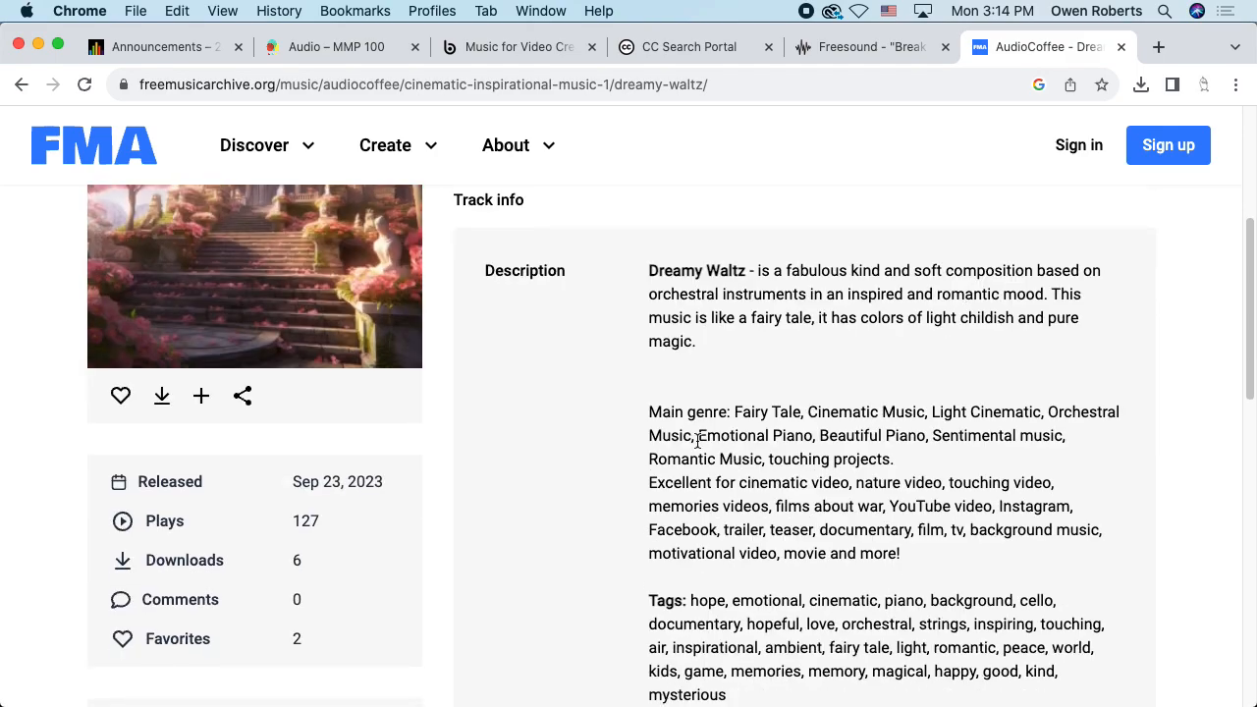
scroll(688, 441, down, 3)
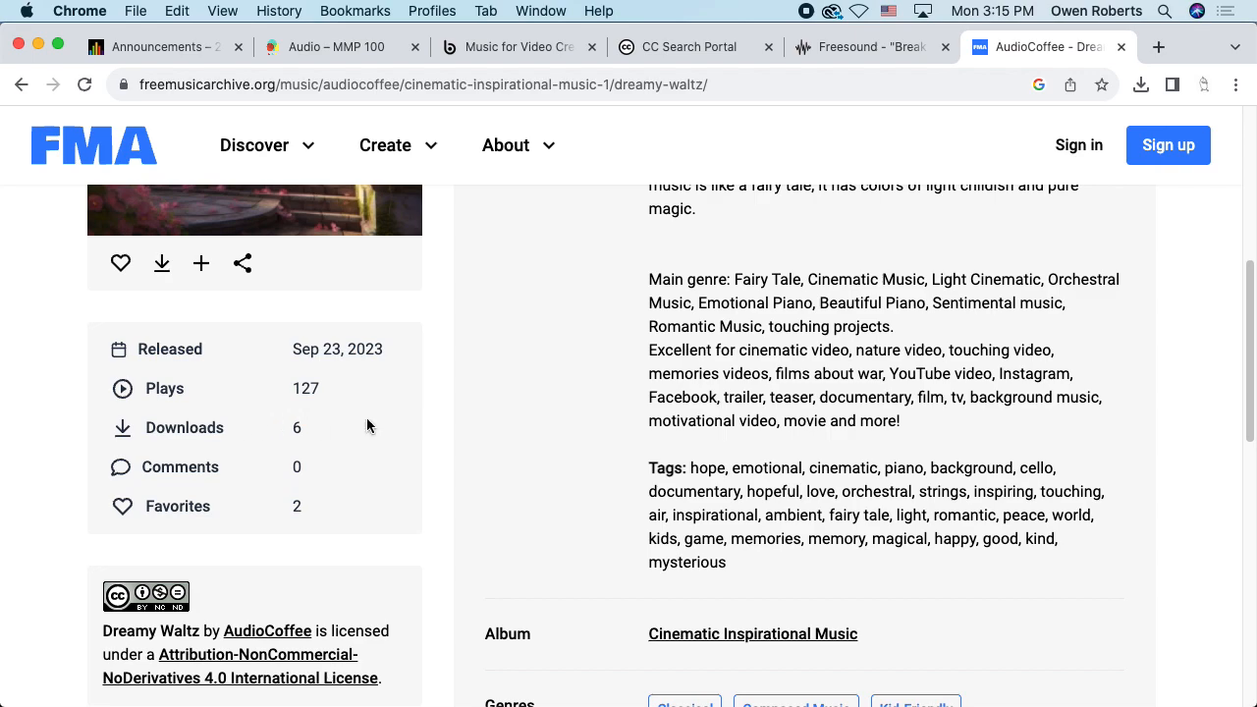
scroll(297, 429, down, 4)
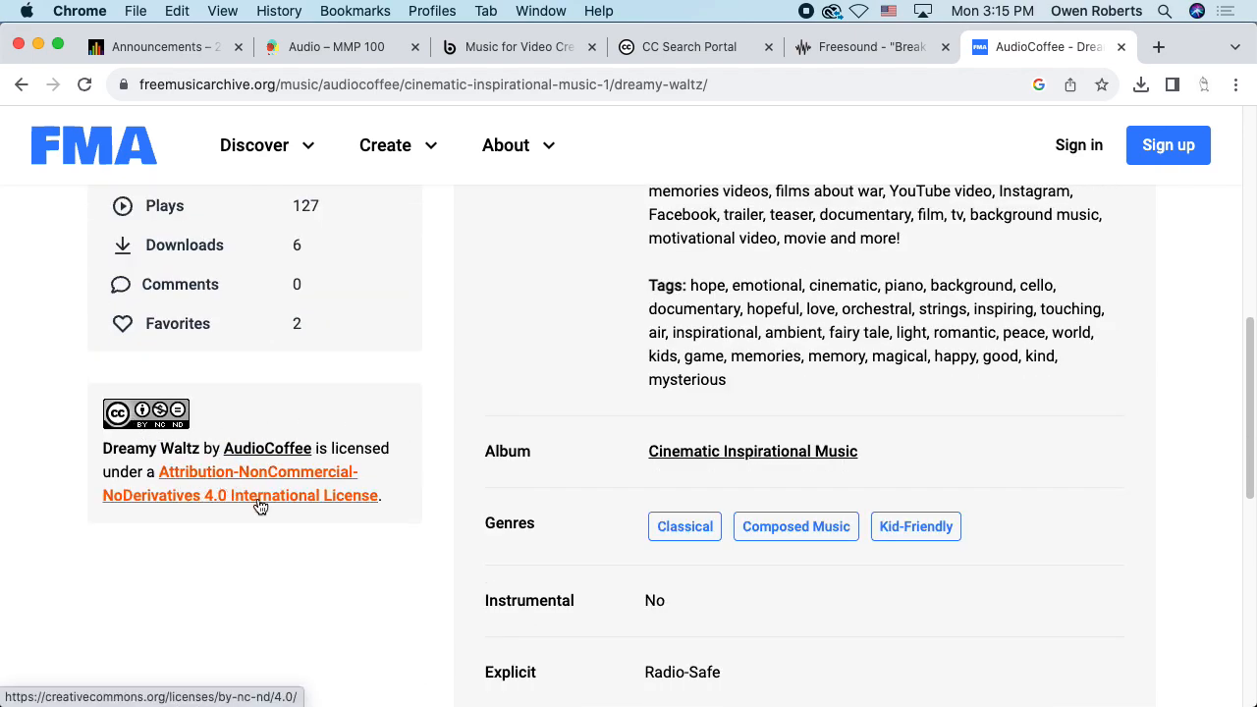
super+click(331, 483)
Read through the Creative Commons BY-NC-ND 4.0 license deed
click(1048, 45)
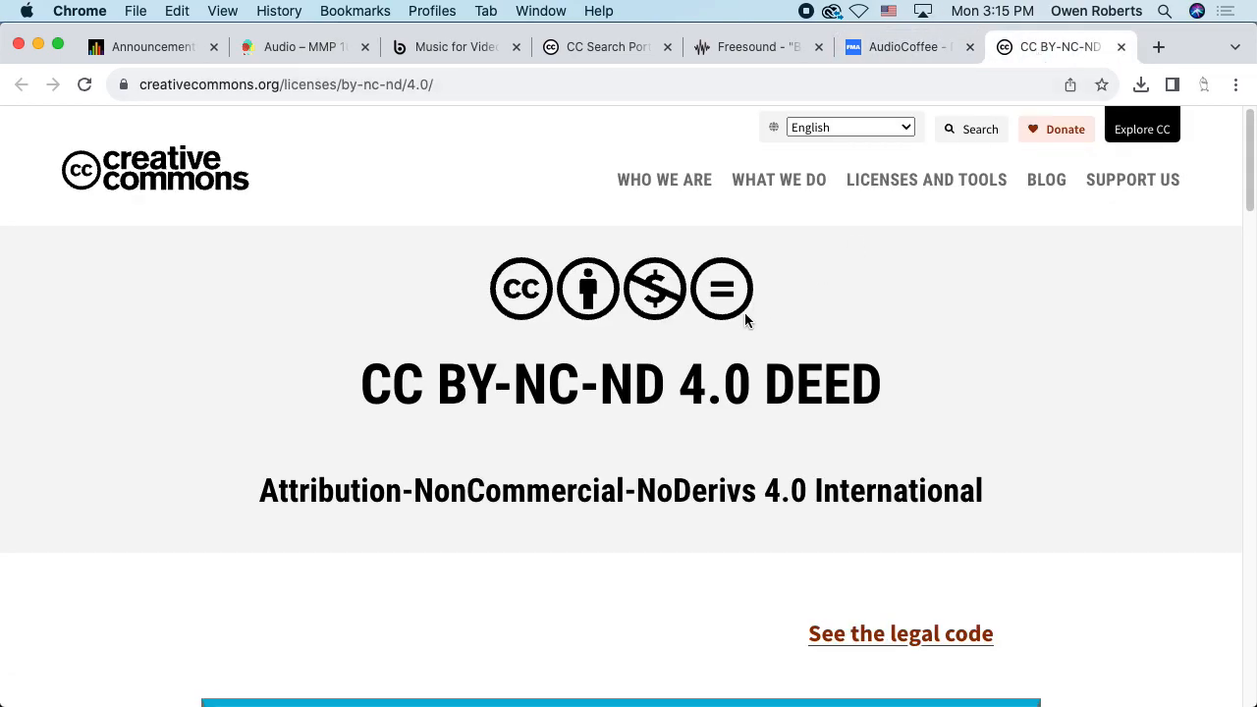
scroll(760, 319, down, 1)
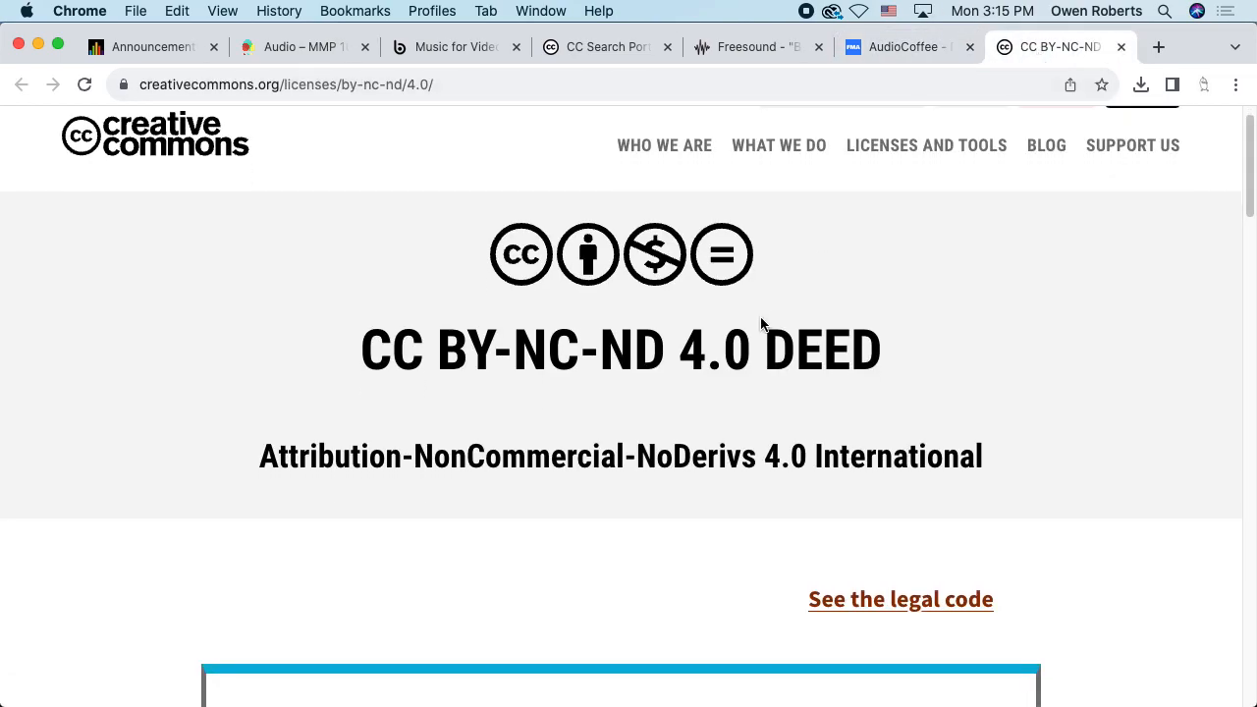
scroll(737, 319, down, 5)
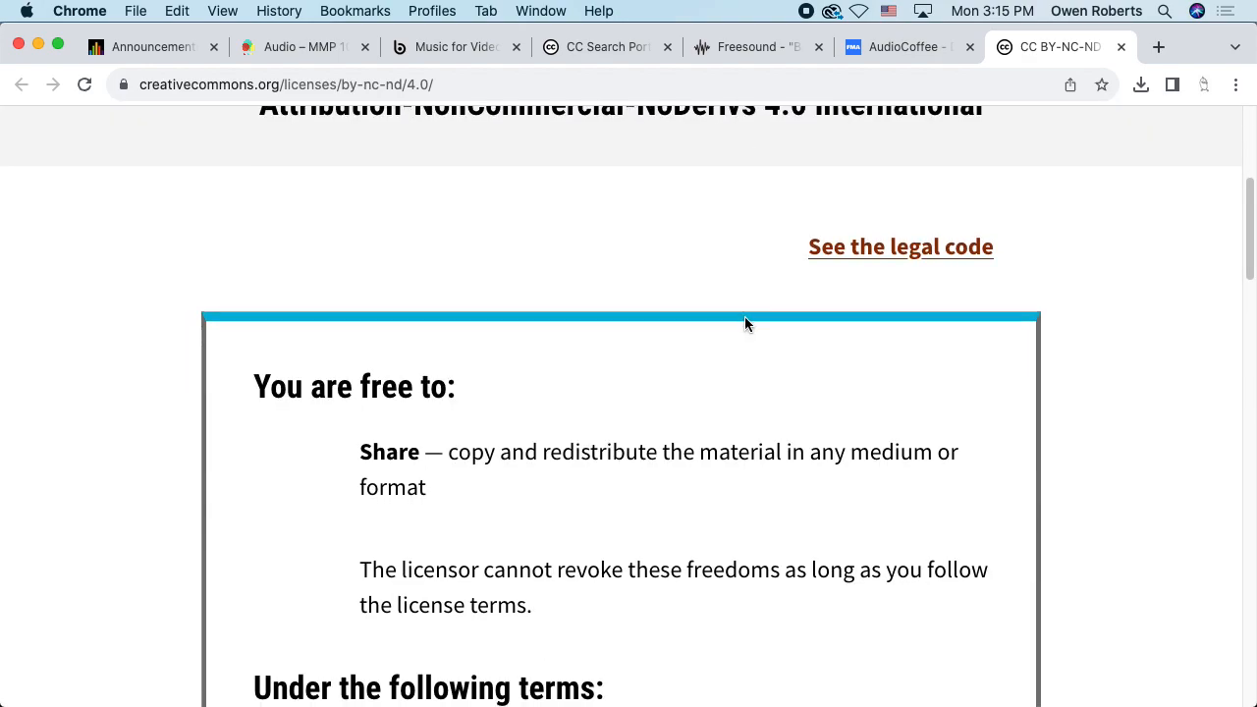
scroll(745, 322, down, 1)
scroll(745, 322, down, 2)
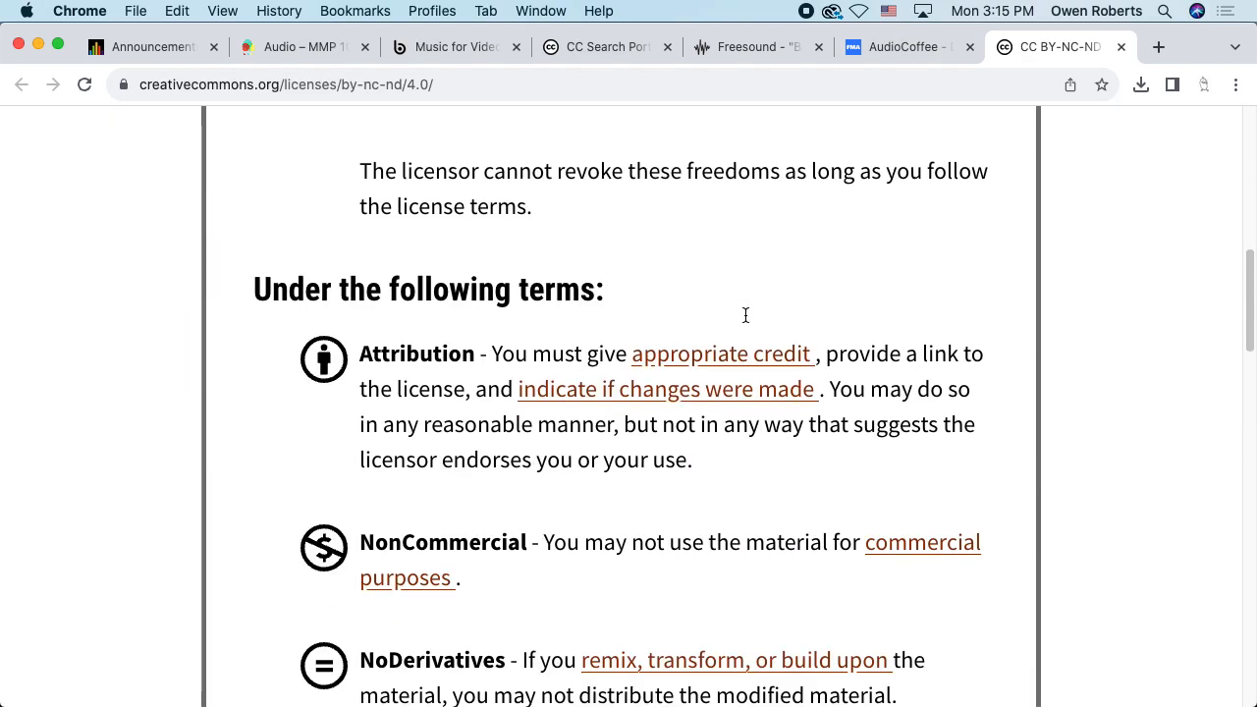
scroll(745, 319, down, 2)
scroll(745, 319, down, 1)
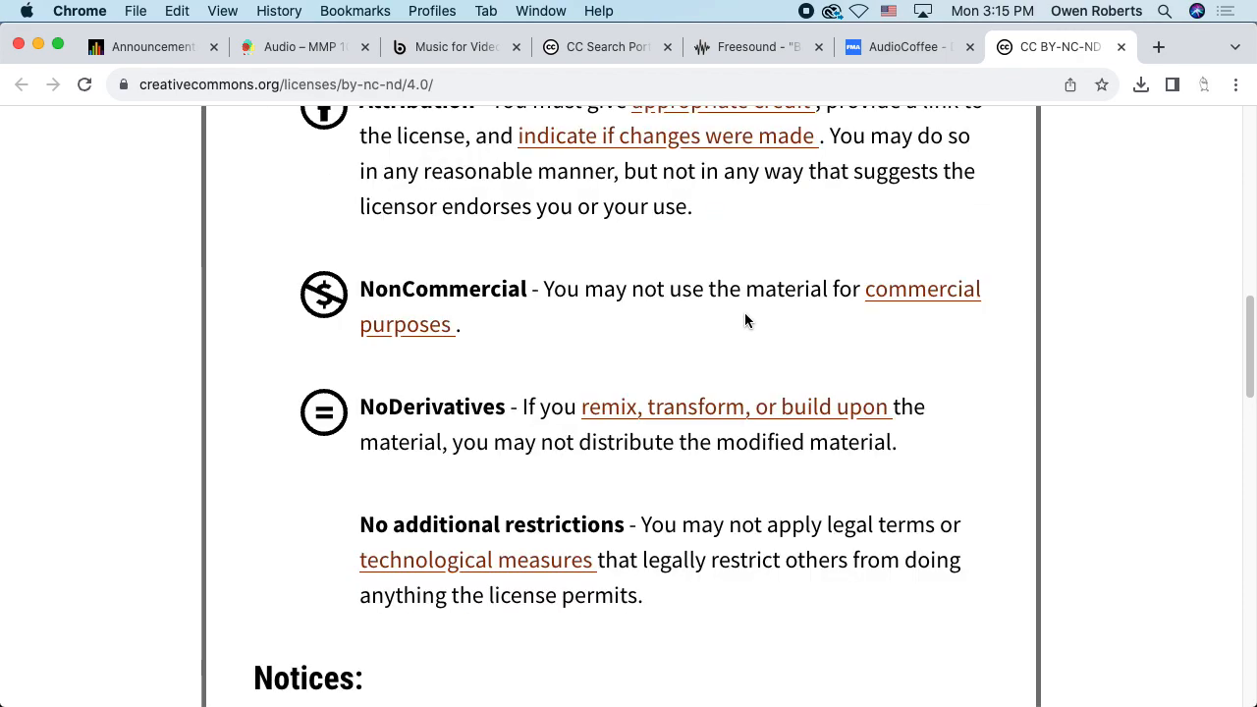
scroll(746, 319, down, 1)
scroll(754, 317, down, 2)
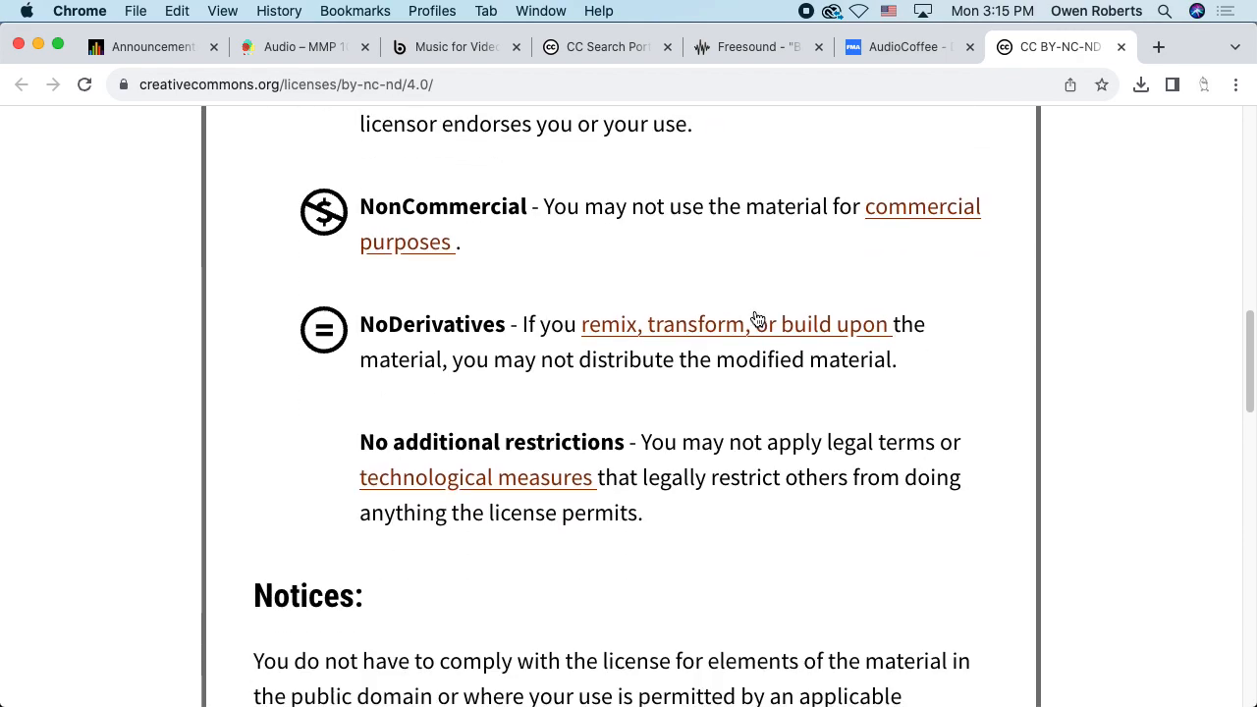
scroll(774, 308, down, 1)
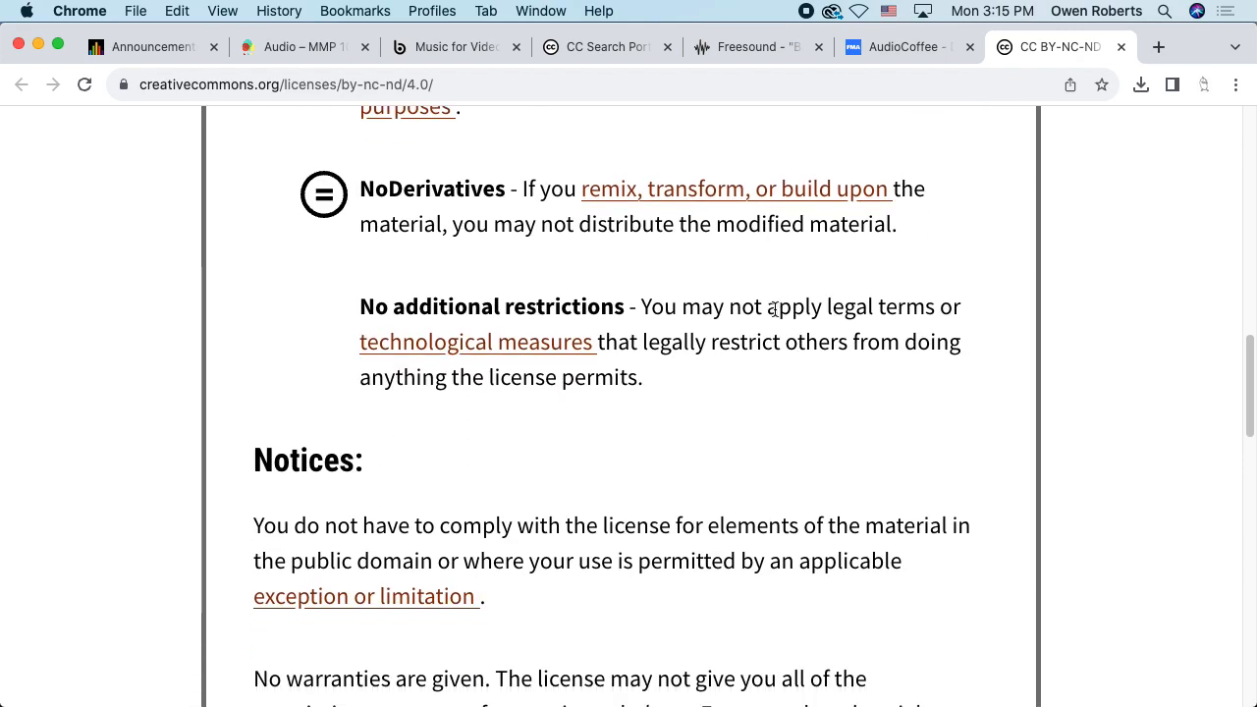
scroll(777, 307, up, 12)
Close the license deed and review the Dreamy Waltz page's genres and details
click(1121, 47)
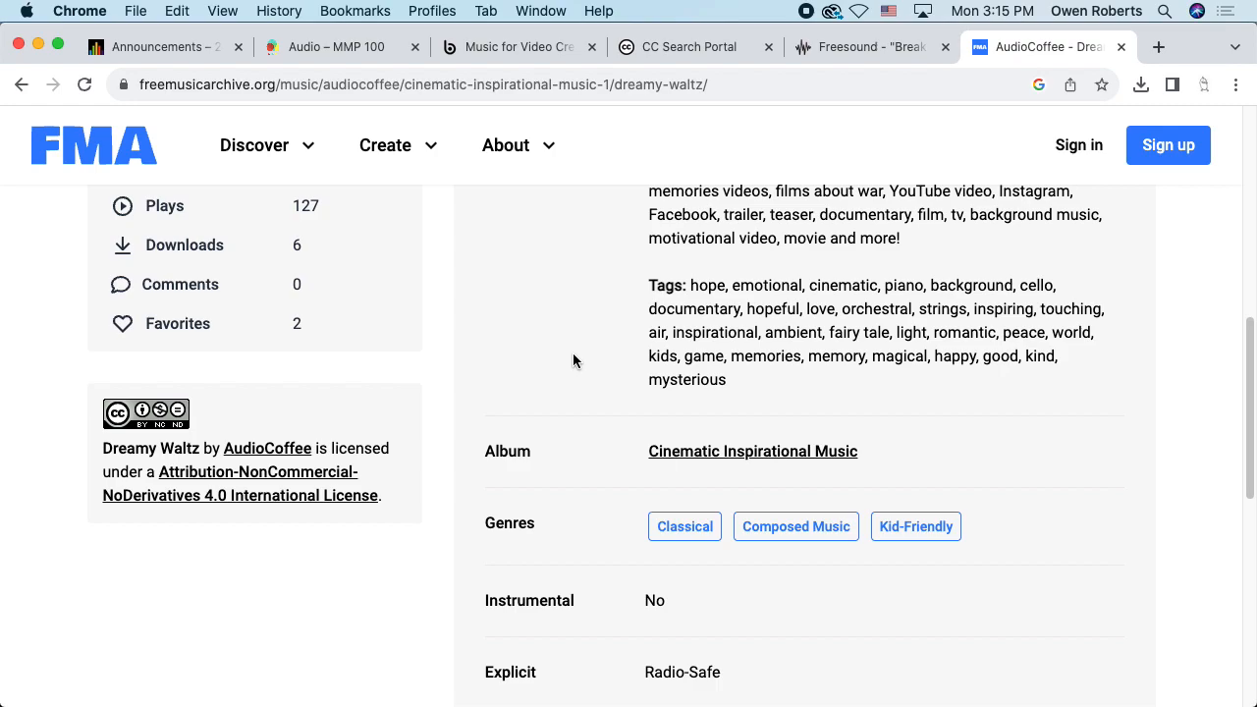
scroll(534, 365, up, 5)
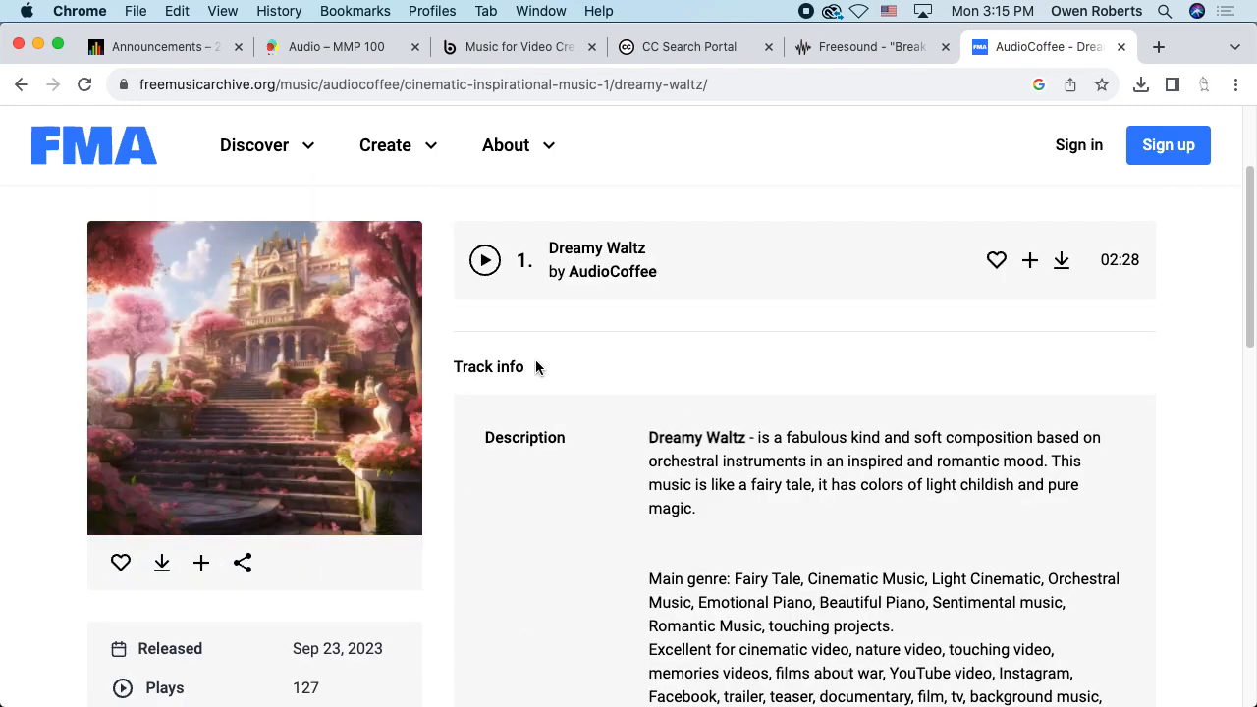
scroll(535, 367, down, 5)
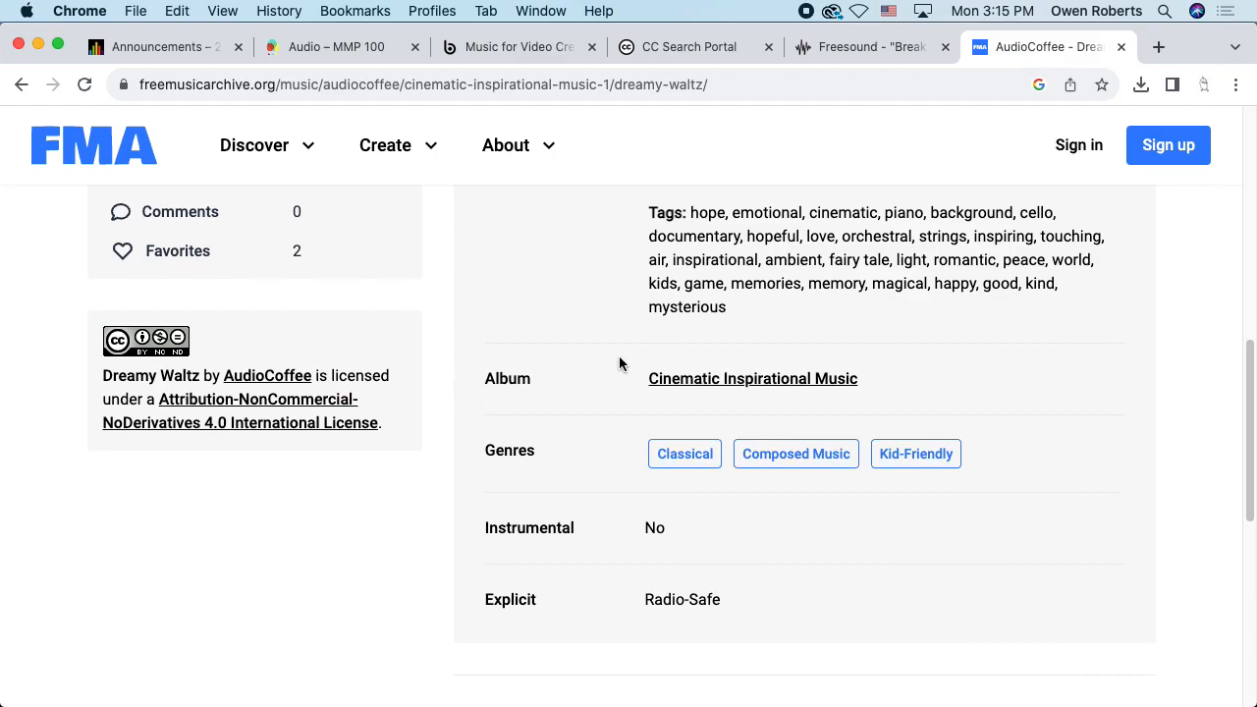
scroll(619, 365, up, 3)
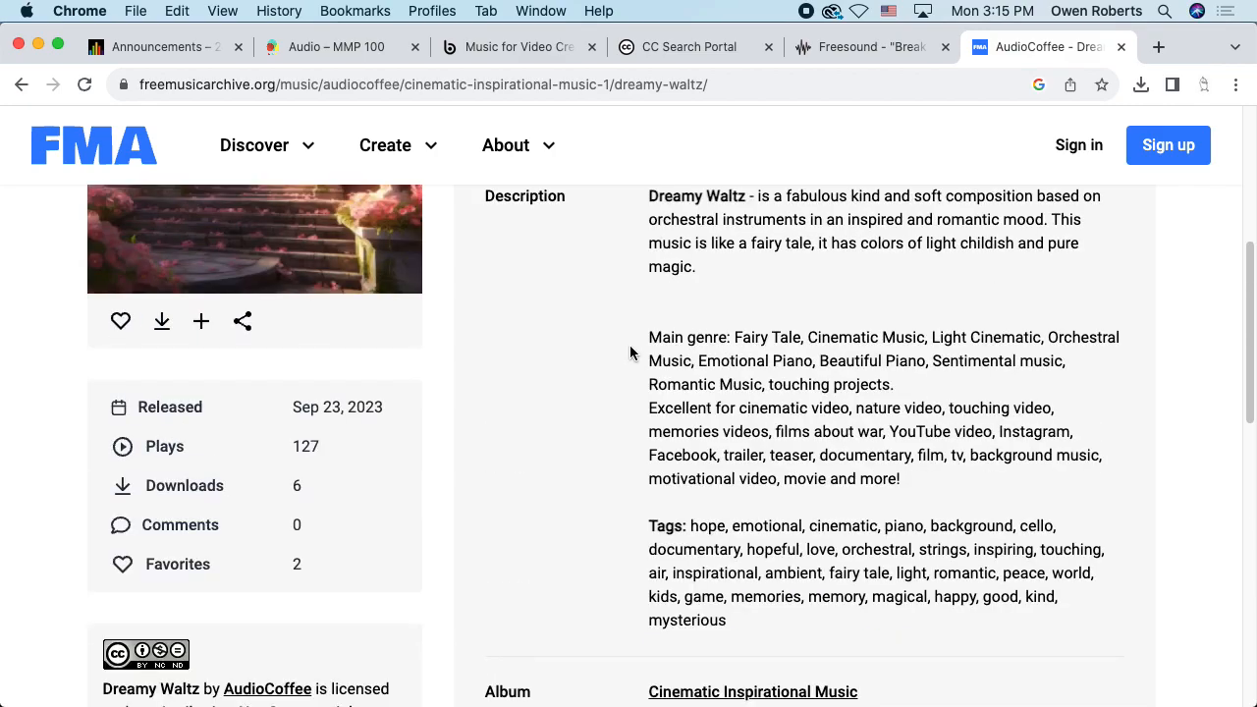
scroll(630, 354, up, 4)
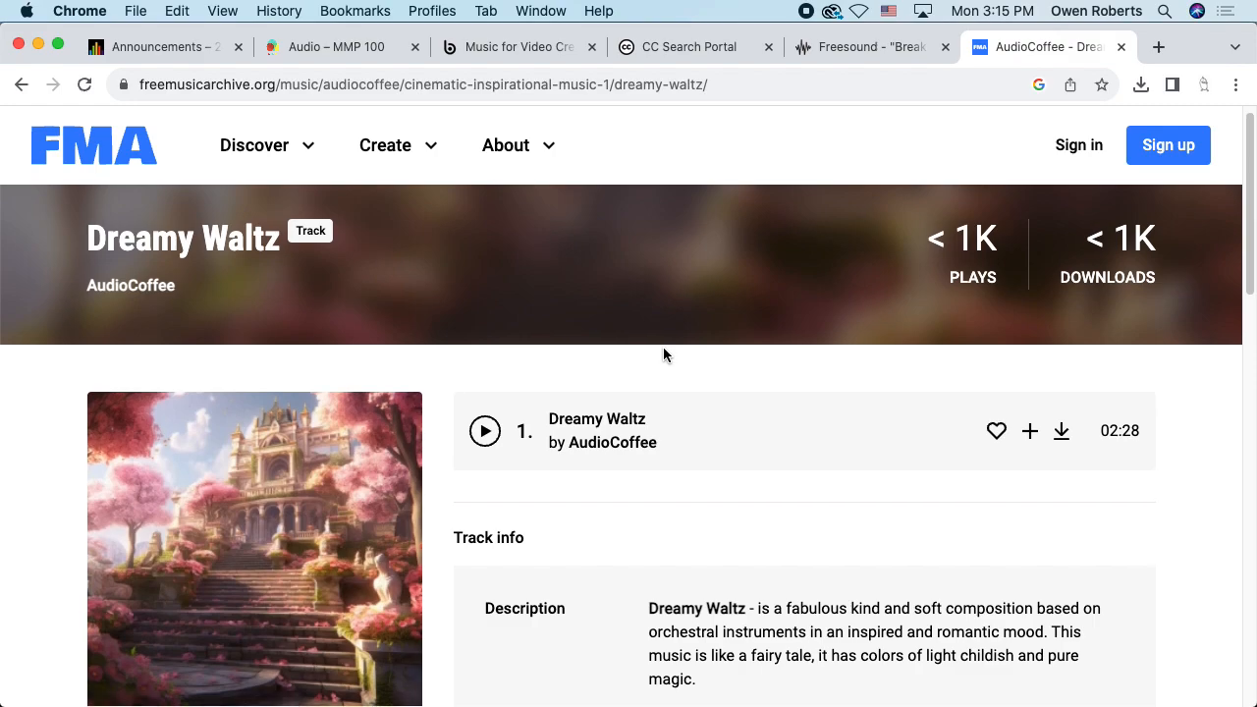
scroll(663, 354, down, 1)
Try downloading Dreamy Waltz, which brings up the sign-in form
click(1061, 331)
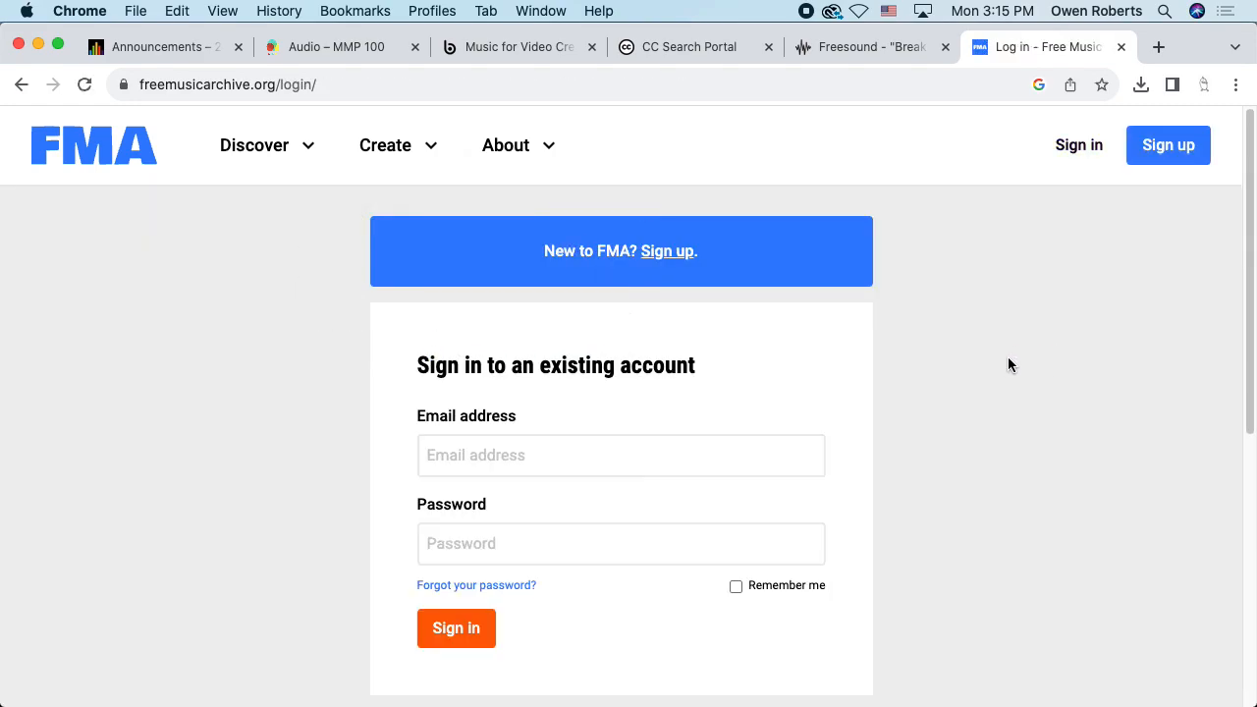
scroll(1009, 359, down, 2)
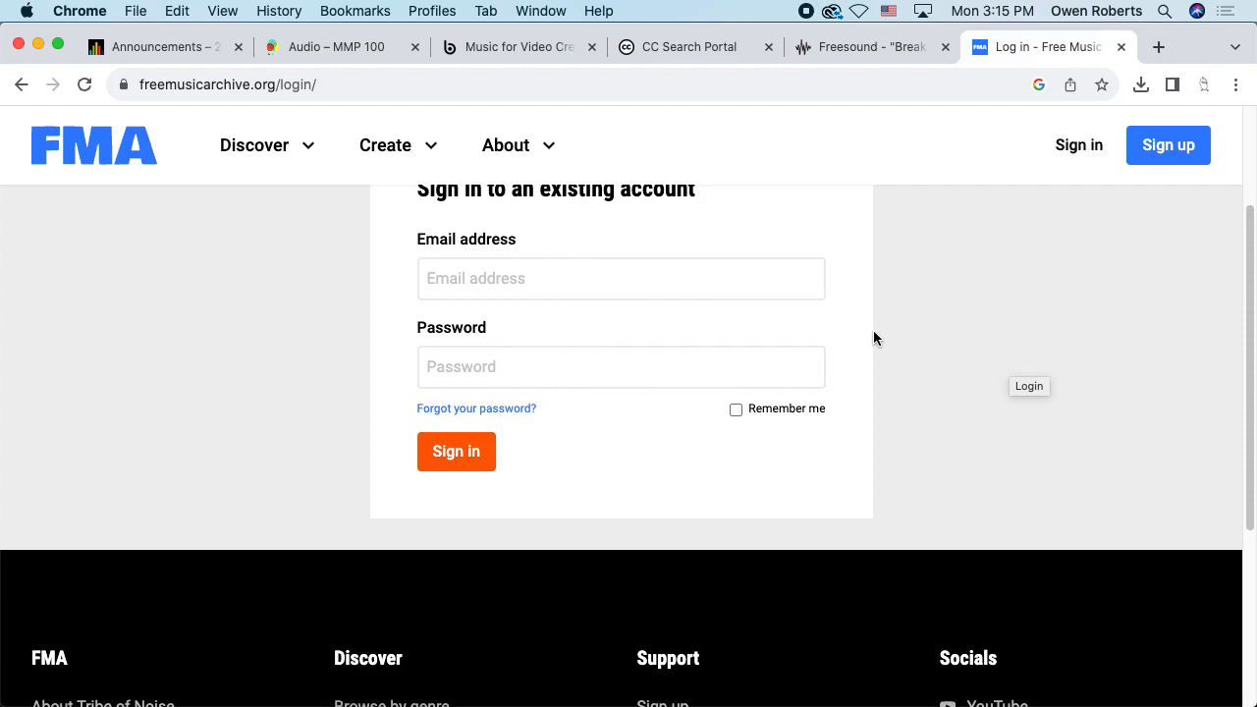
scroll(873, 337, up, 1)
scroll(1080, 158, up, 1)
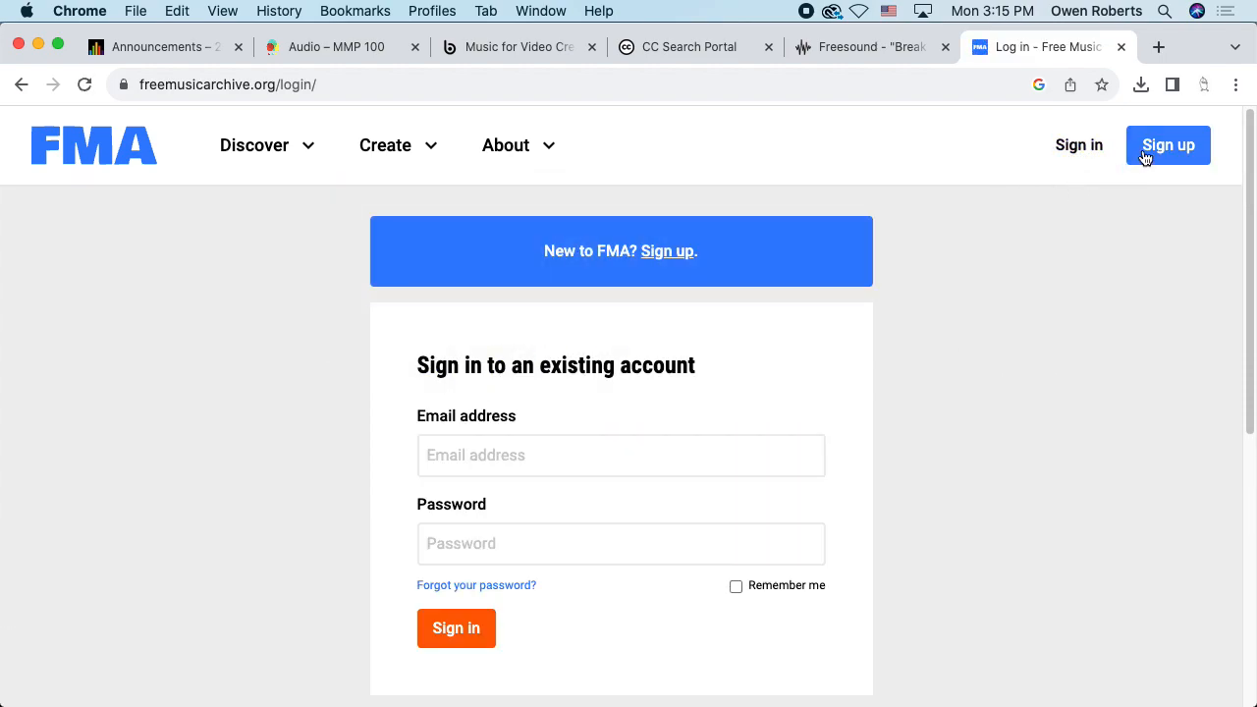
Sign in with the account e-mail and password, which fails with a credentials error
click(486, 460)
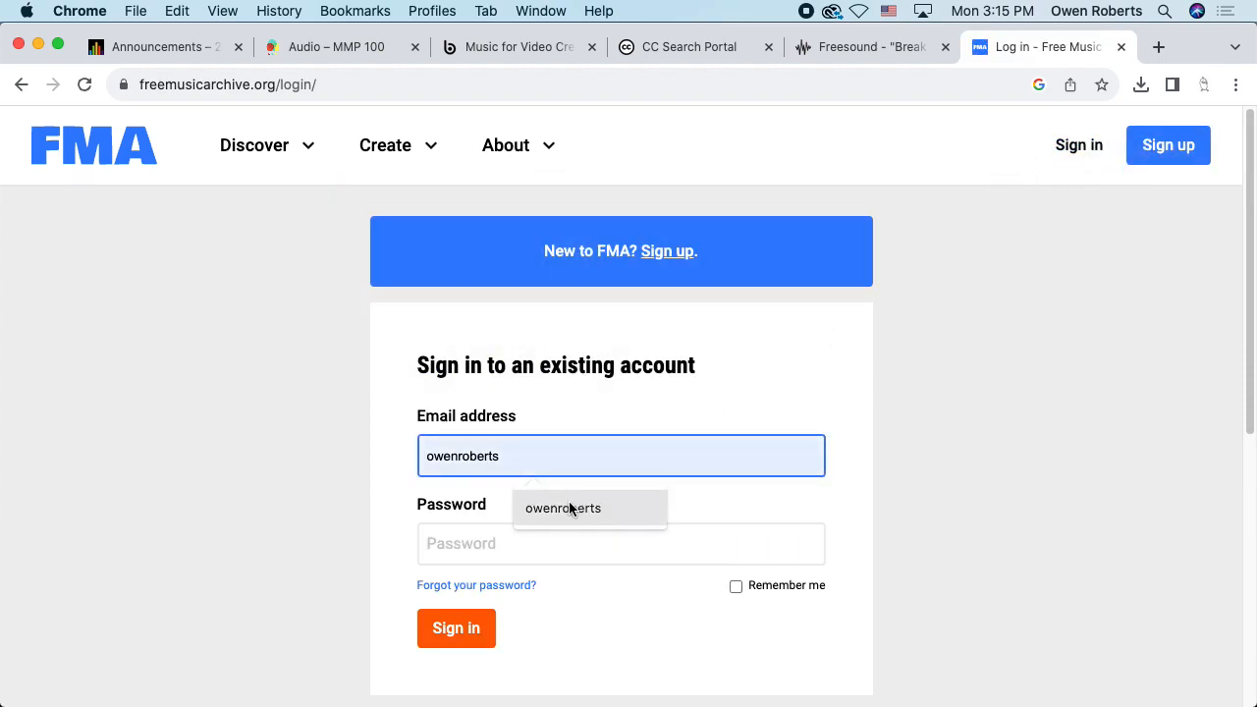
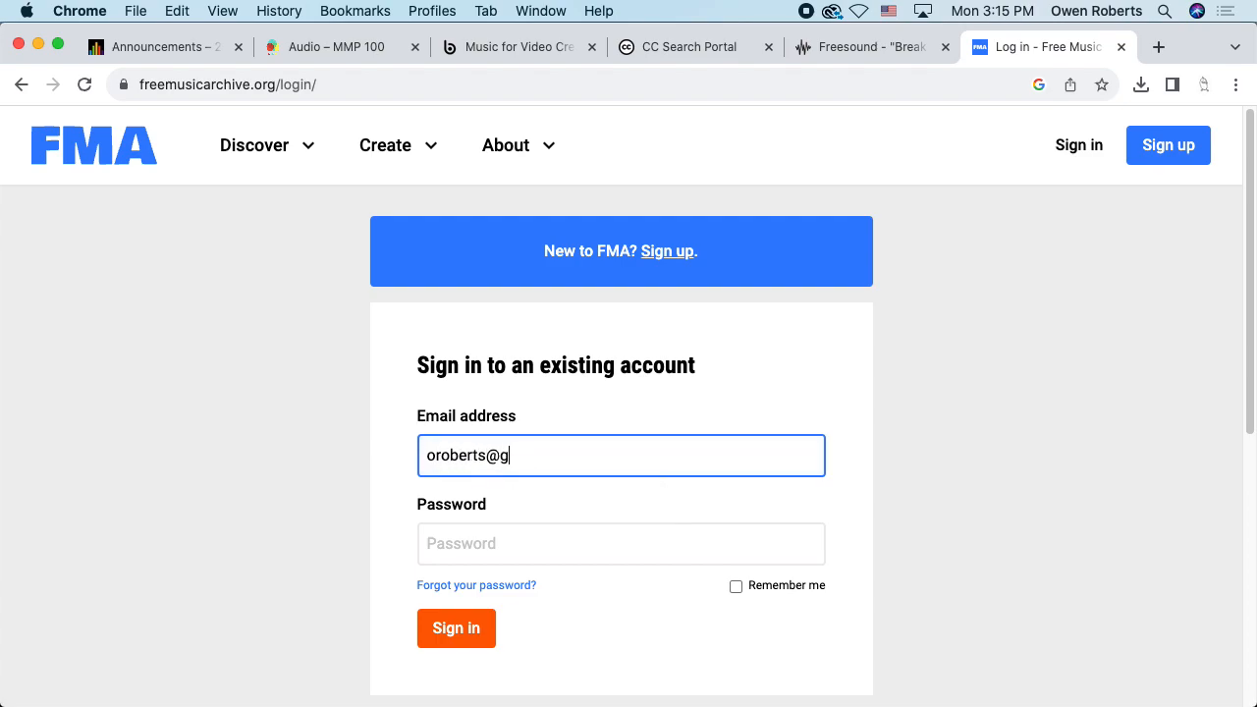
key(Tab)
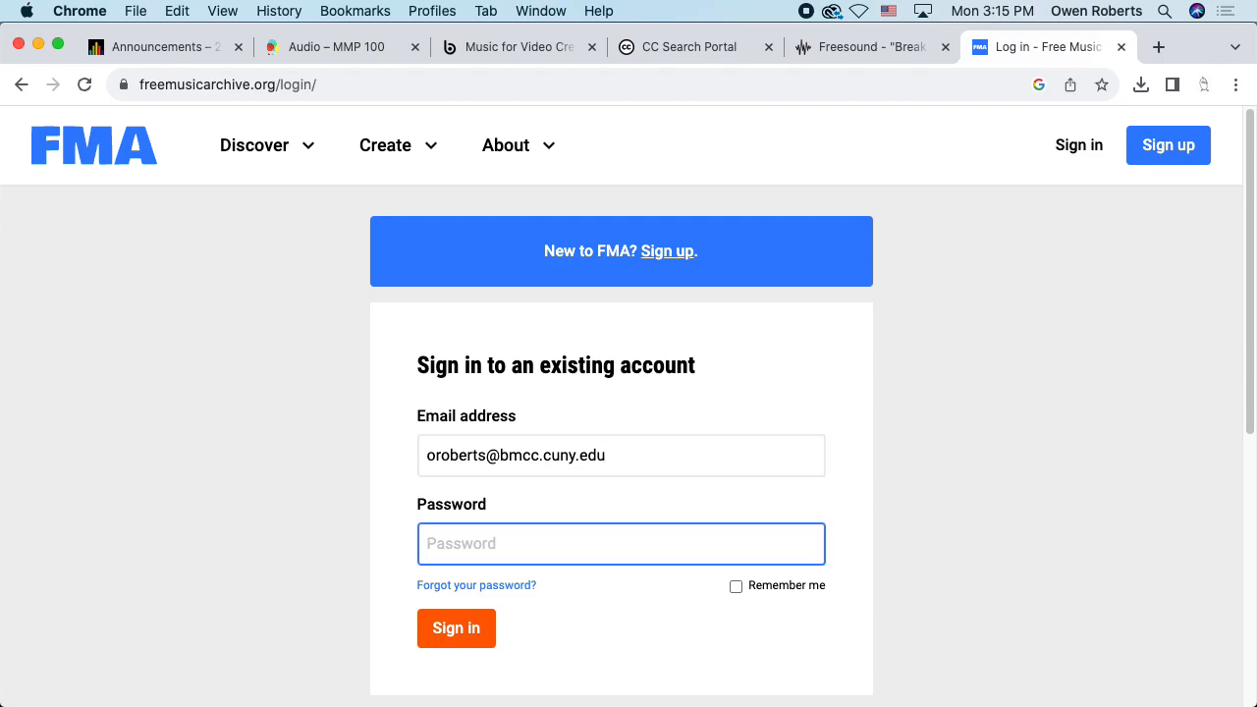
text(•)
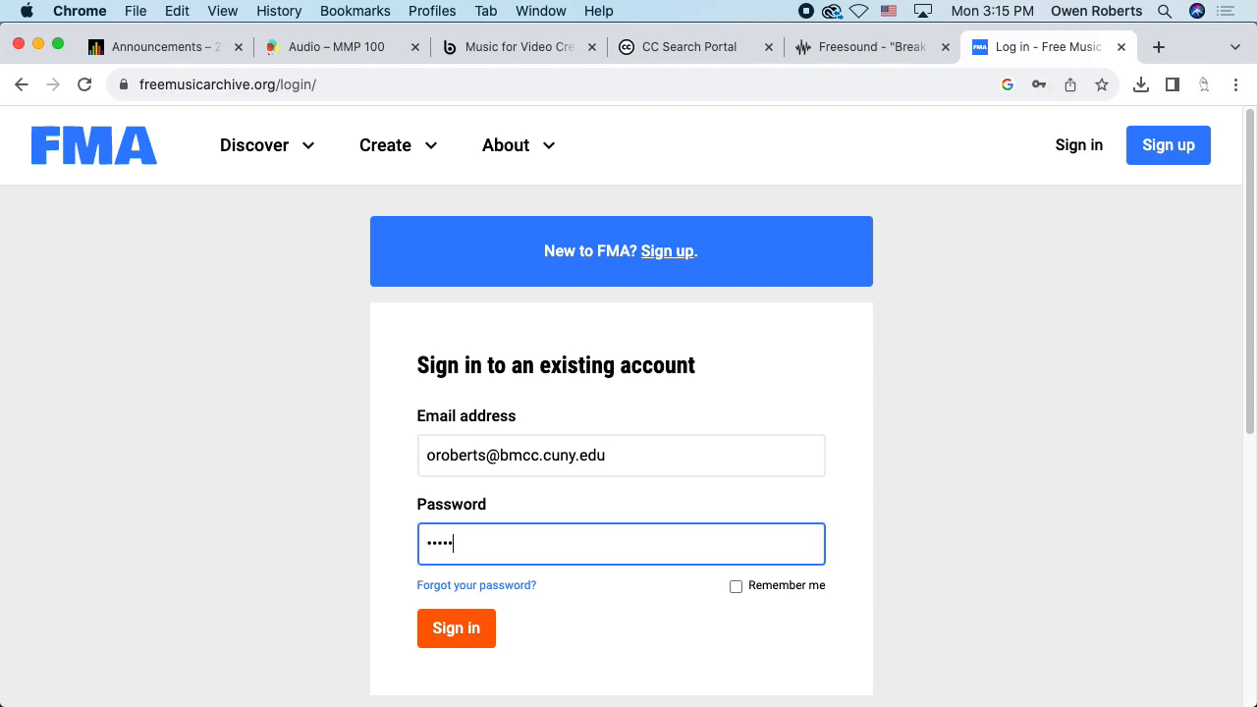
key(BackSpace)
key(BackSpace)
key(BackSpace)
key(BackSpace)
key(BackSpace)
key(BackSpace)
text(•••••••••)
key(Return)
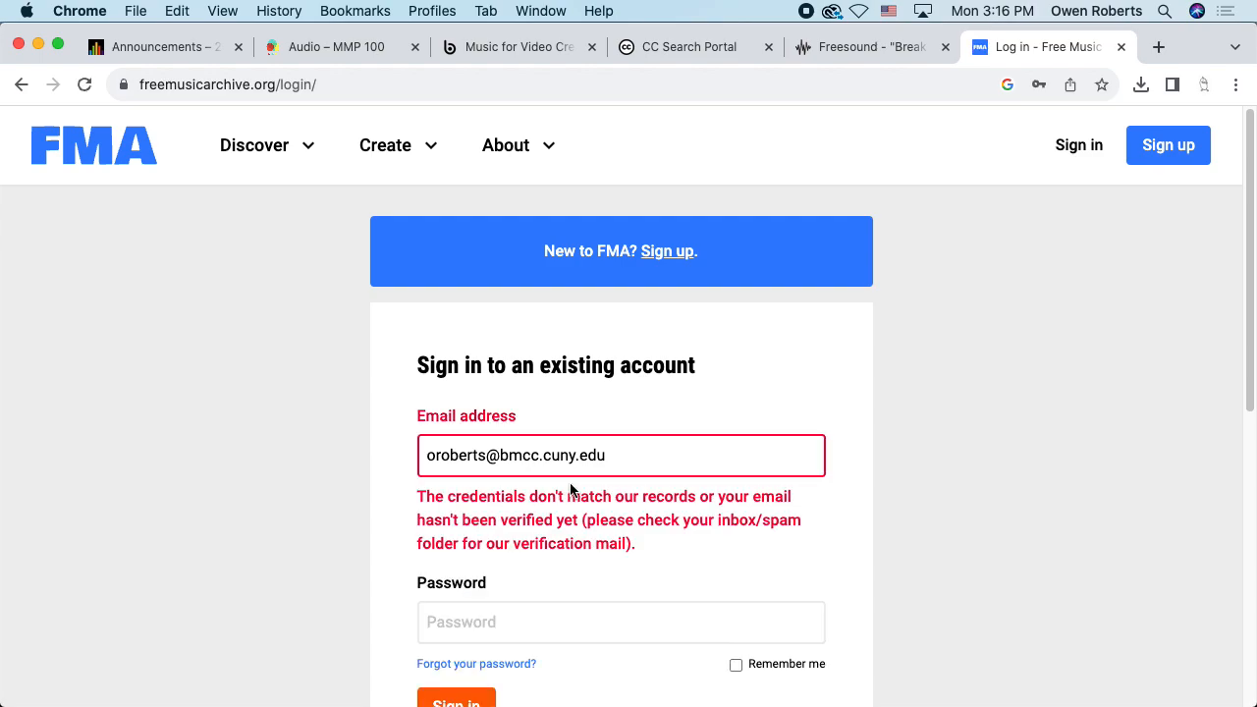
Go to the 'Forgot your password?' reset page
scroll(569, 481, down, 2)
scroll(656, 509, down, 4)
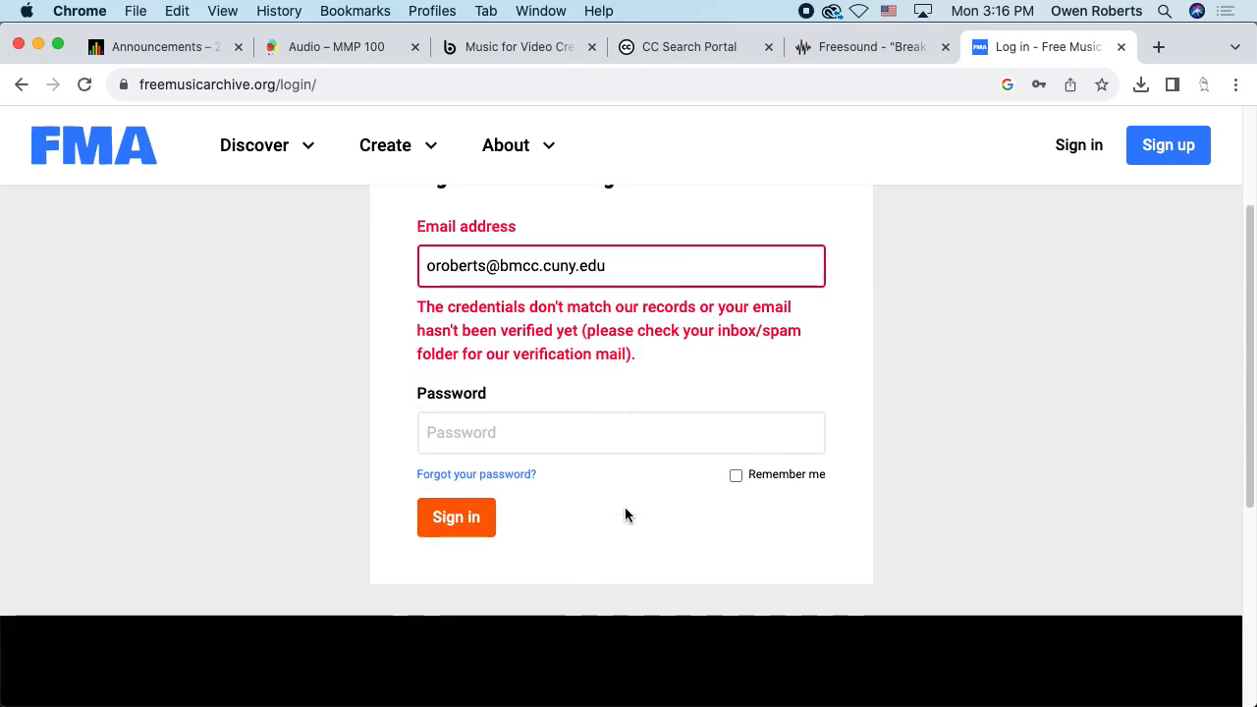
click(512, 415)
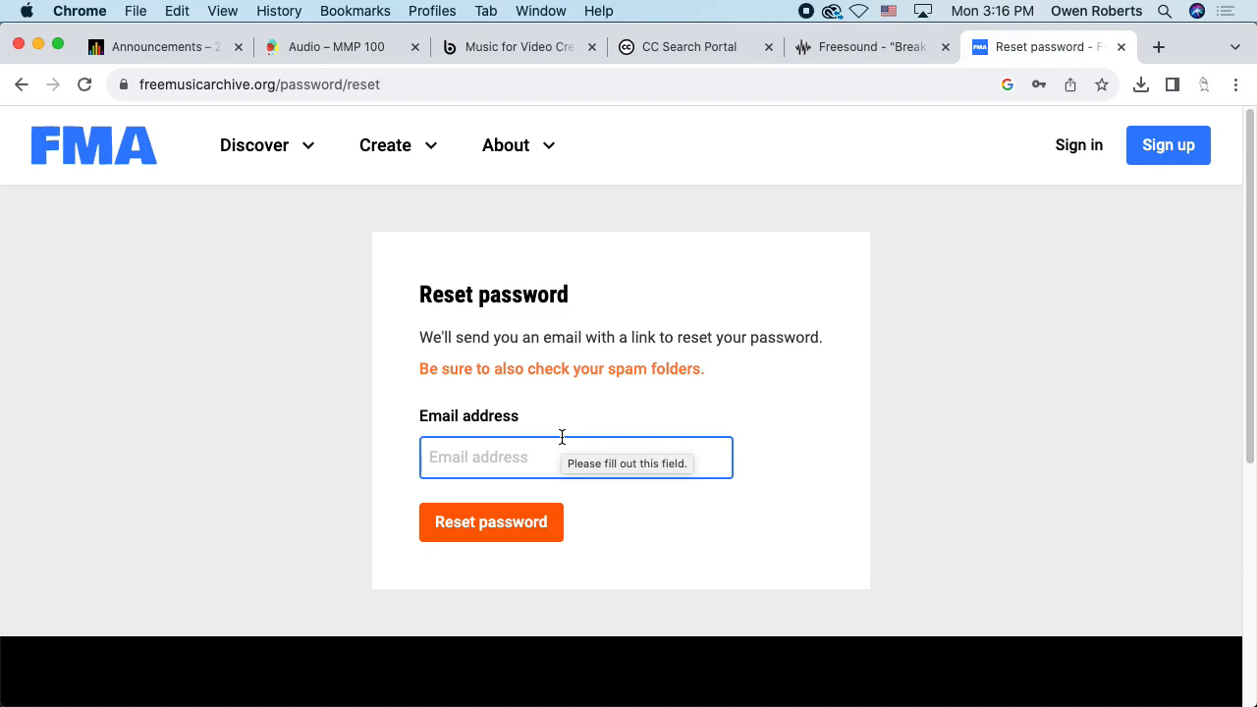
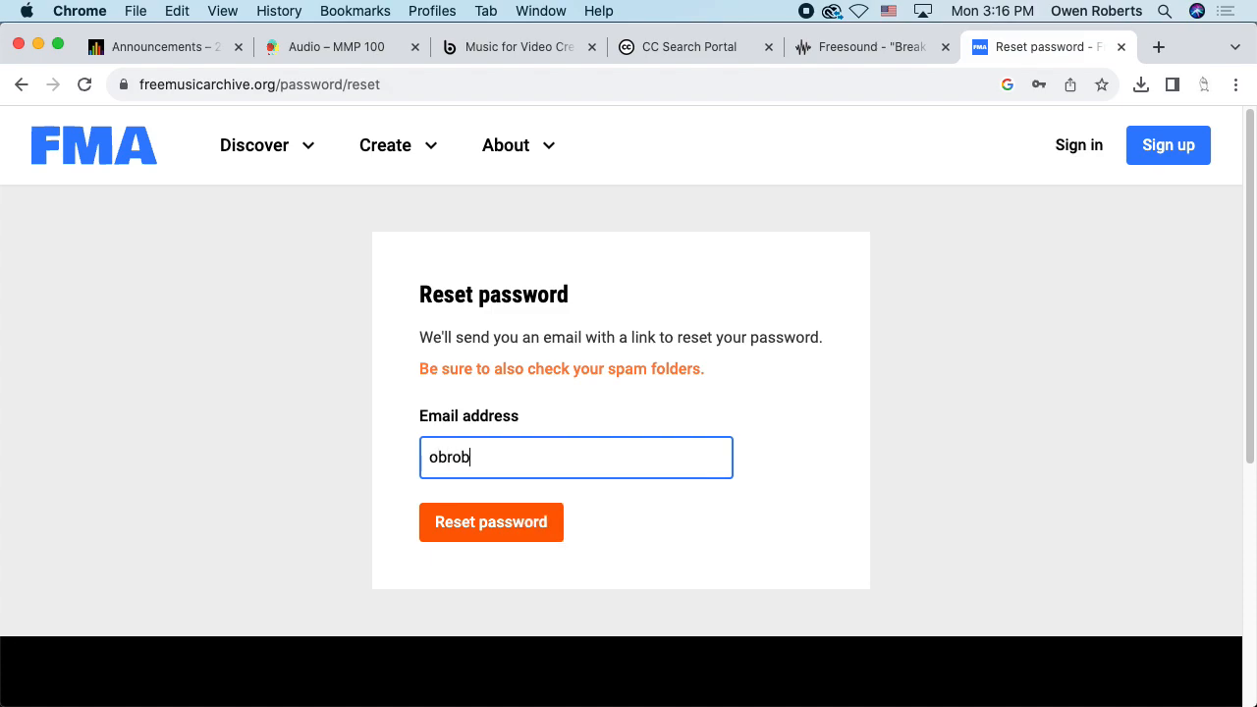
Submit a password reset request for the account e-mail address
key(Return)
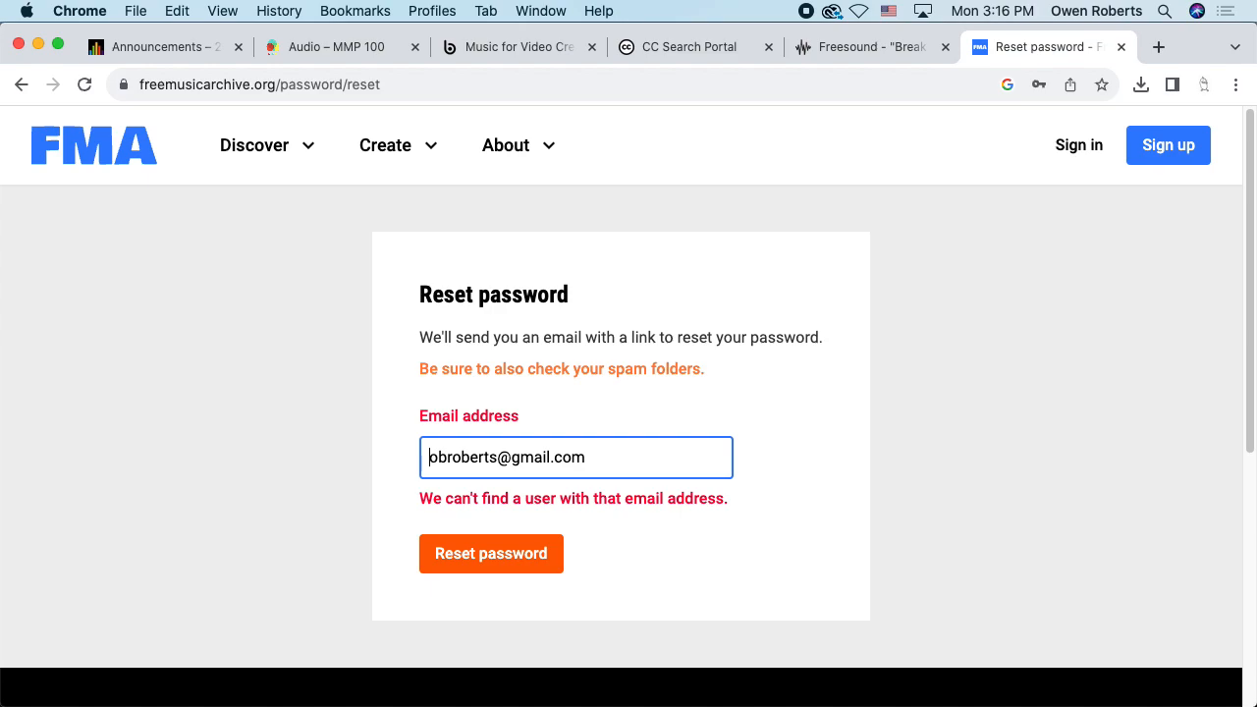
Clear the reset e-mail field and go back twice to the sign-in page
key(super+a)
key(BackSpace)
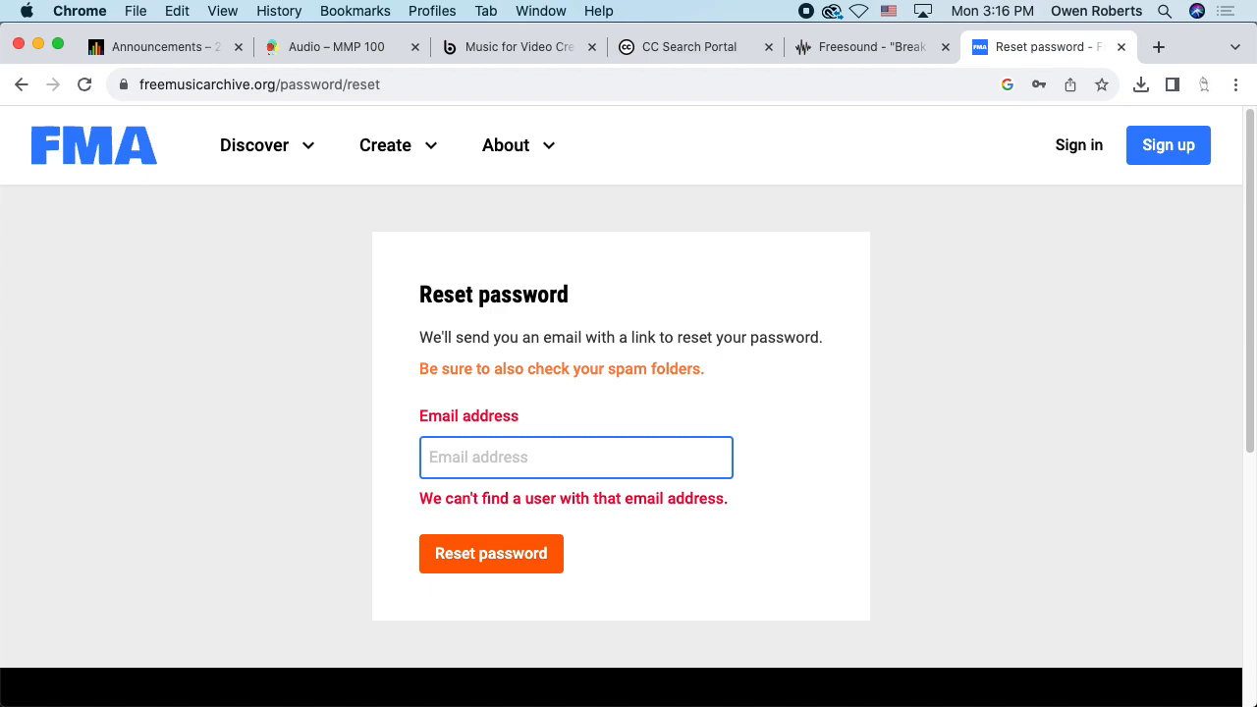
click(575, 458)
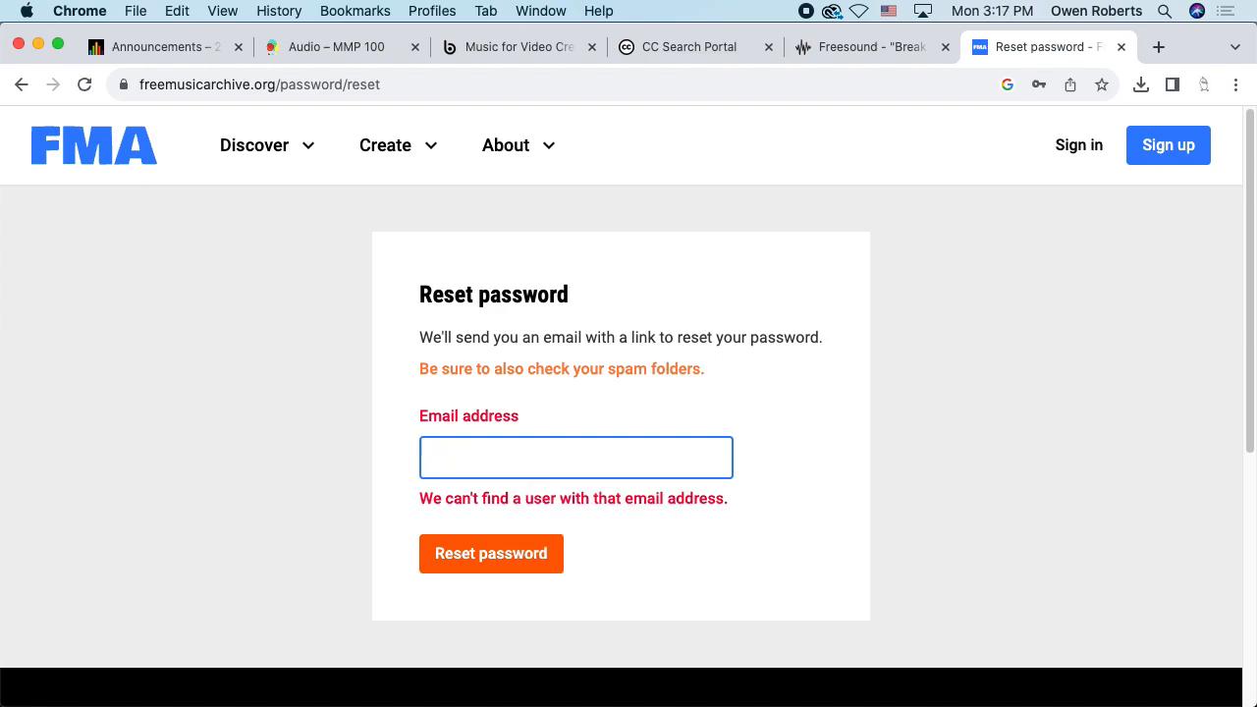
click(20, 83)
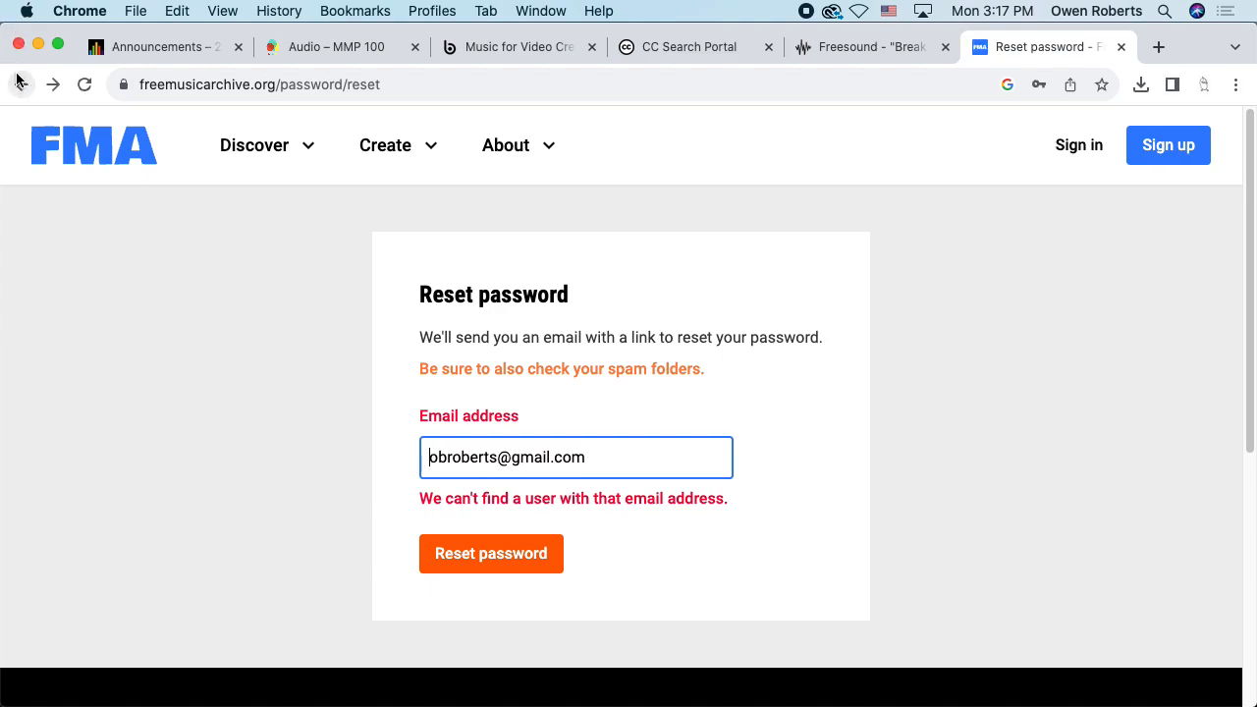
click(18, 83)
scroll(371, 285, up, 1)
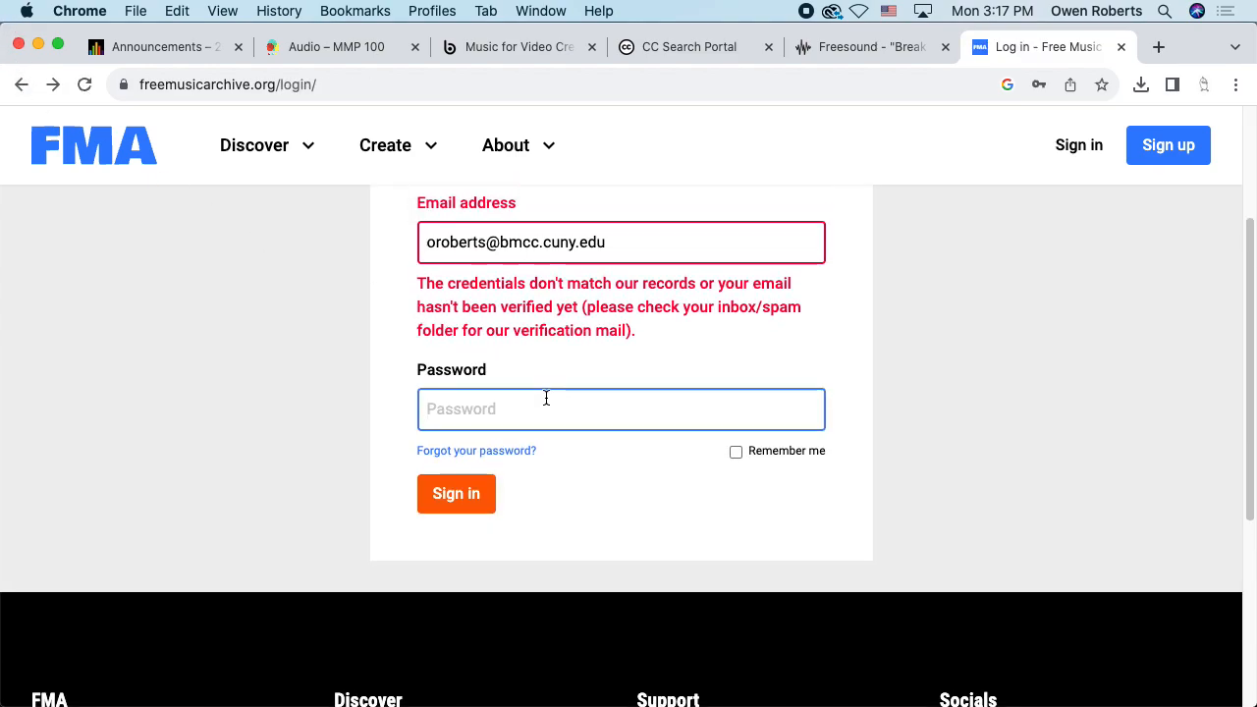
Retype the account password and resubmit until sign-in returns to the Dreamy Waltz page
text(••••••••••••••)
key(Return)
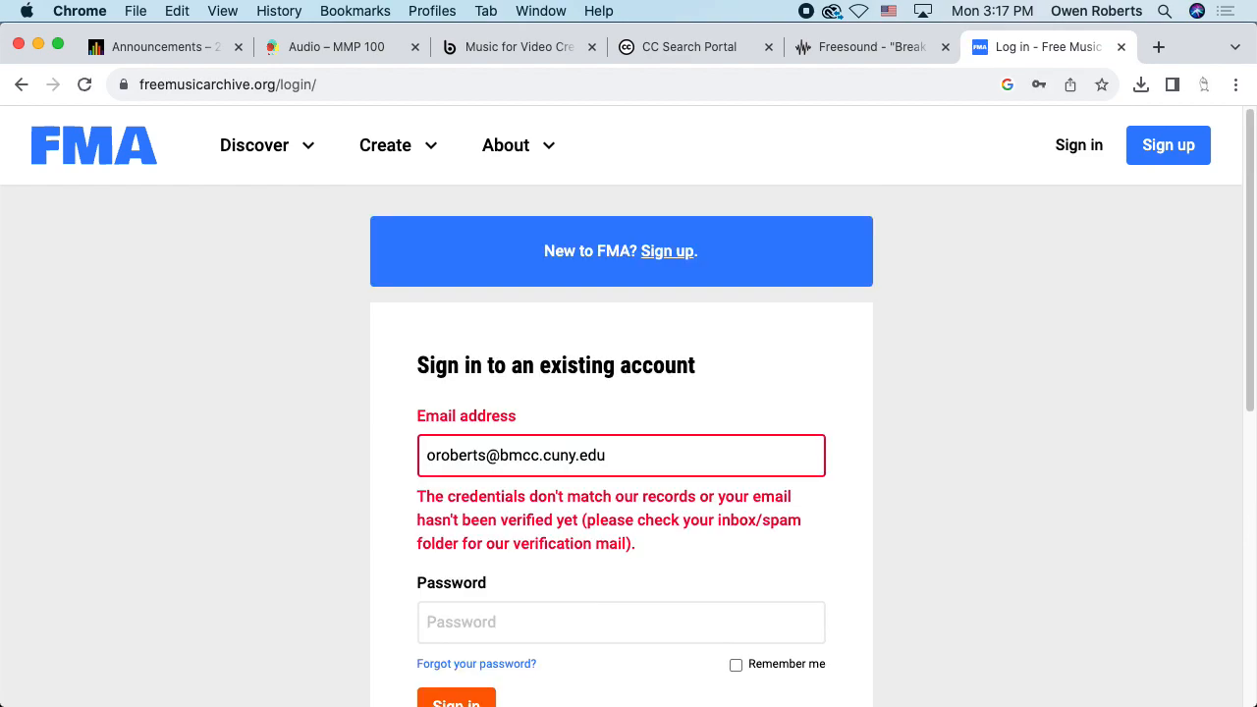
scroll(541, 466, down, 3)
click(527, 472)
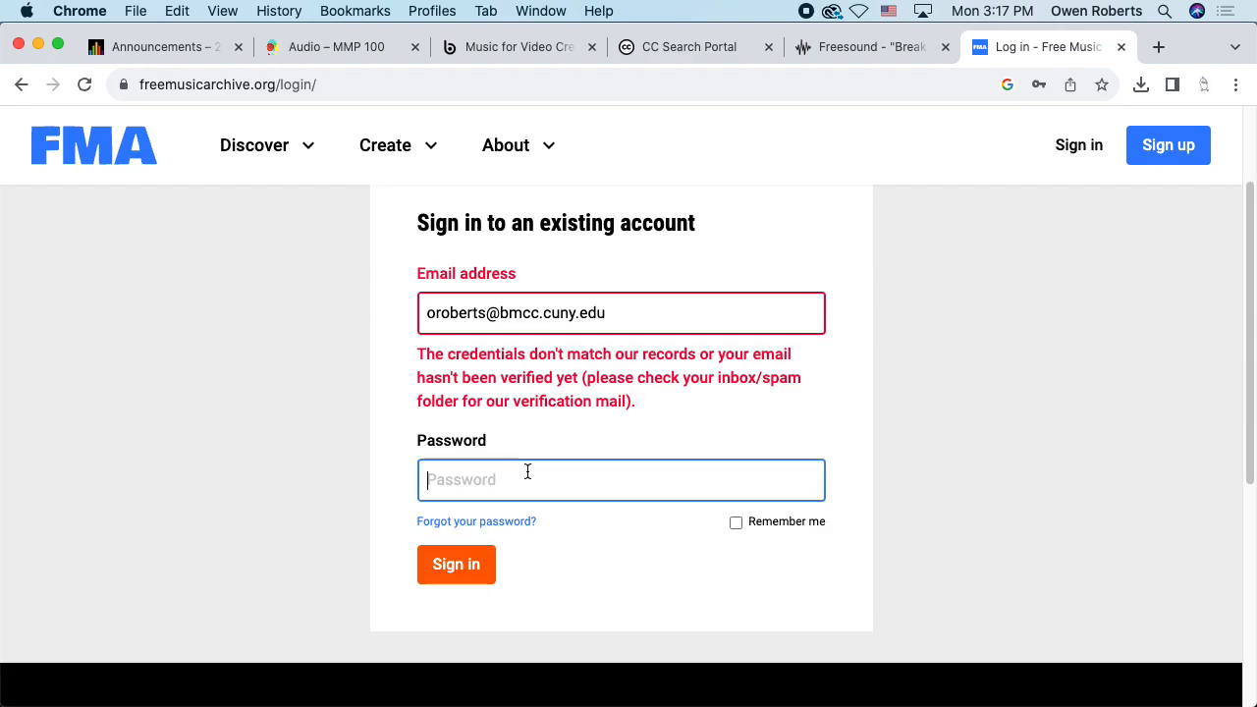
text(••••••)
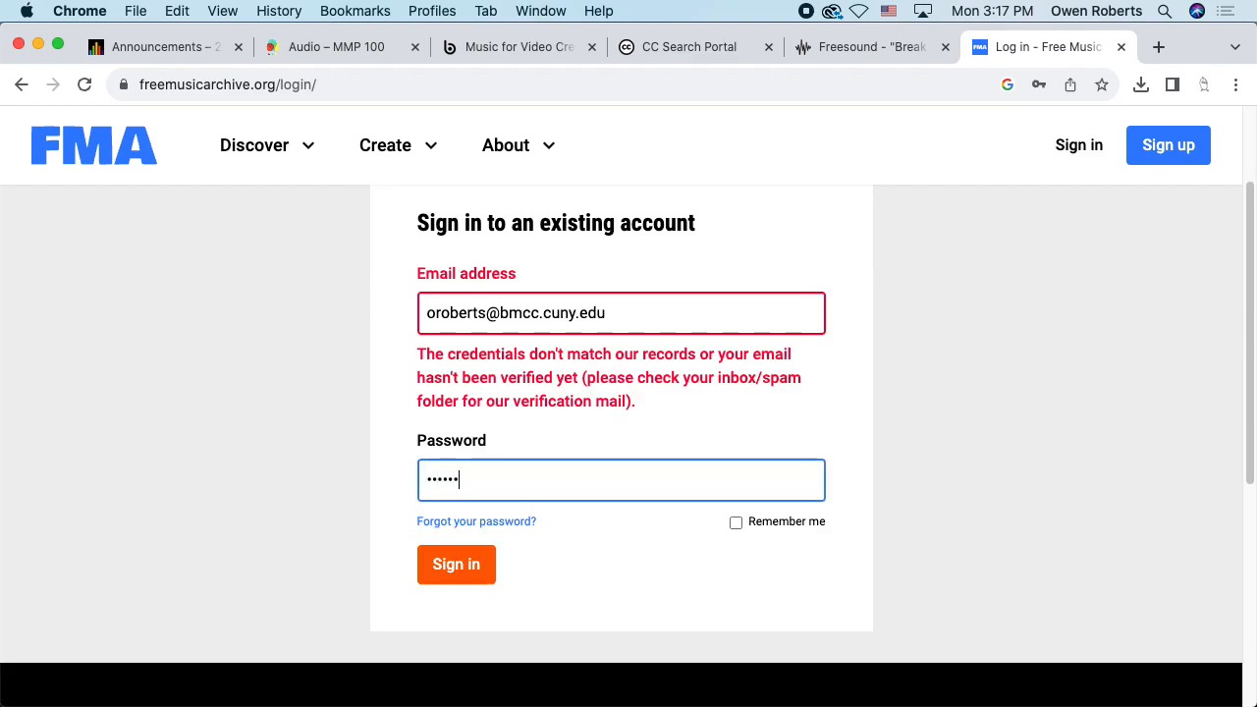
text(•••)
key(Return)
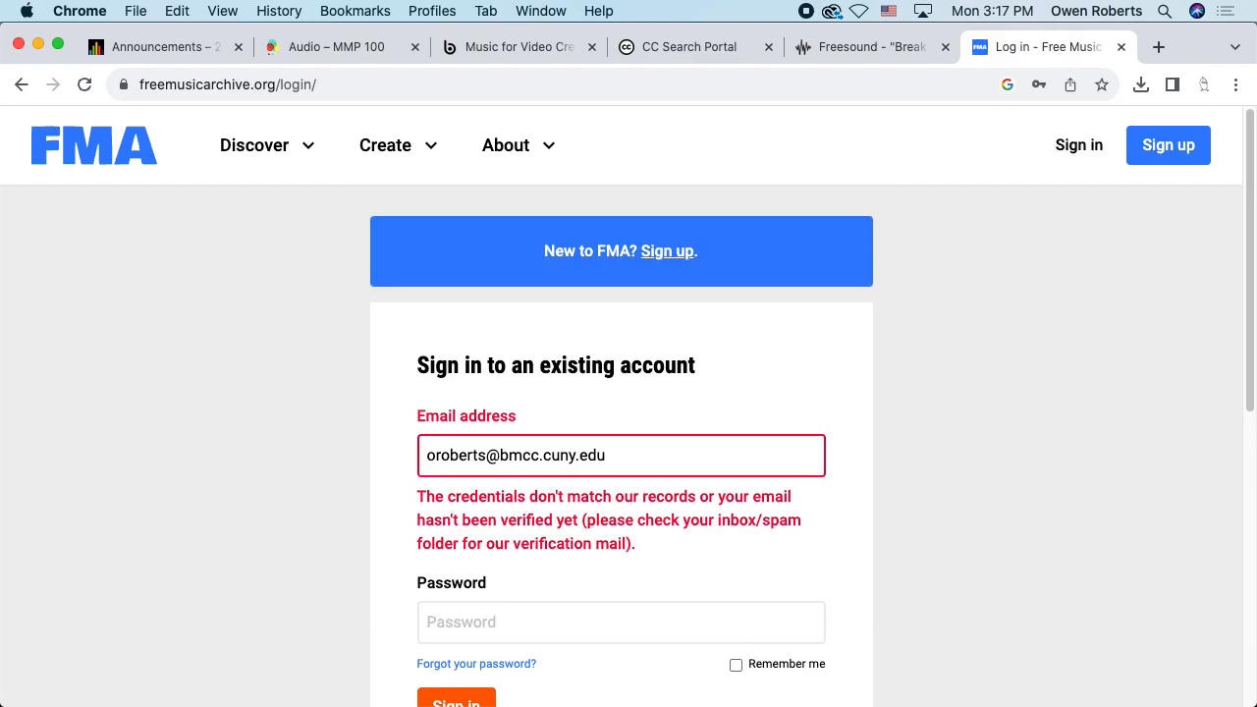
scroll(516, 491, down, 1)
click(488, 579)
text(••••••••)
key(Return)
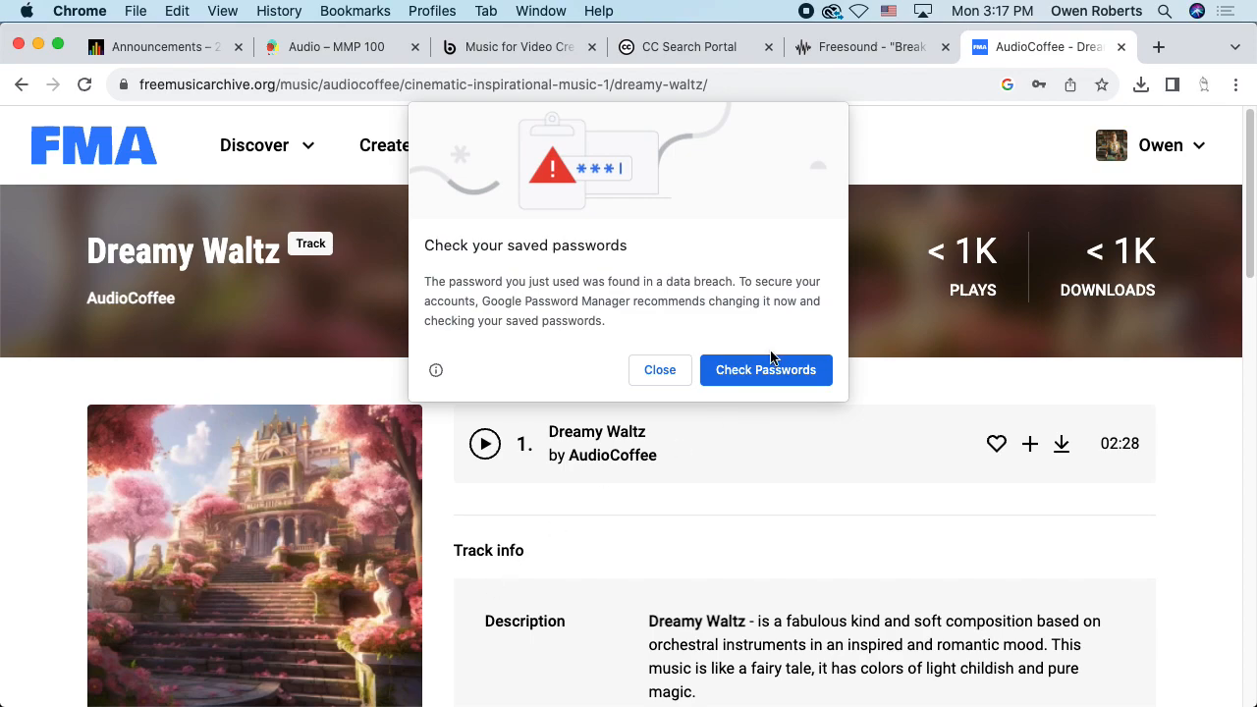
Dismiss the breached-password warning and decline saving the site password
click(661, 373)
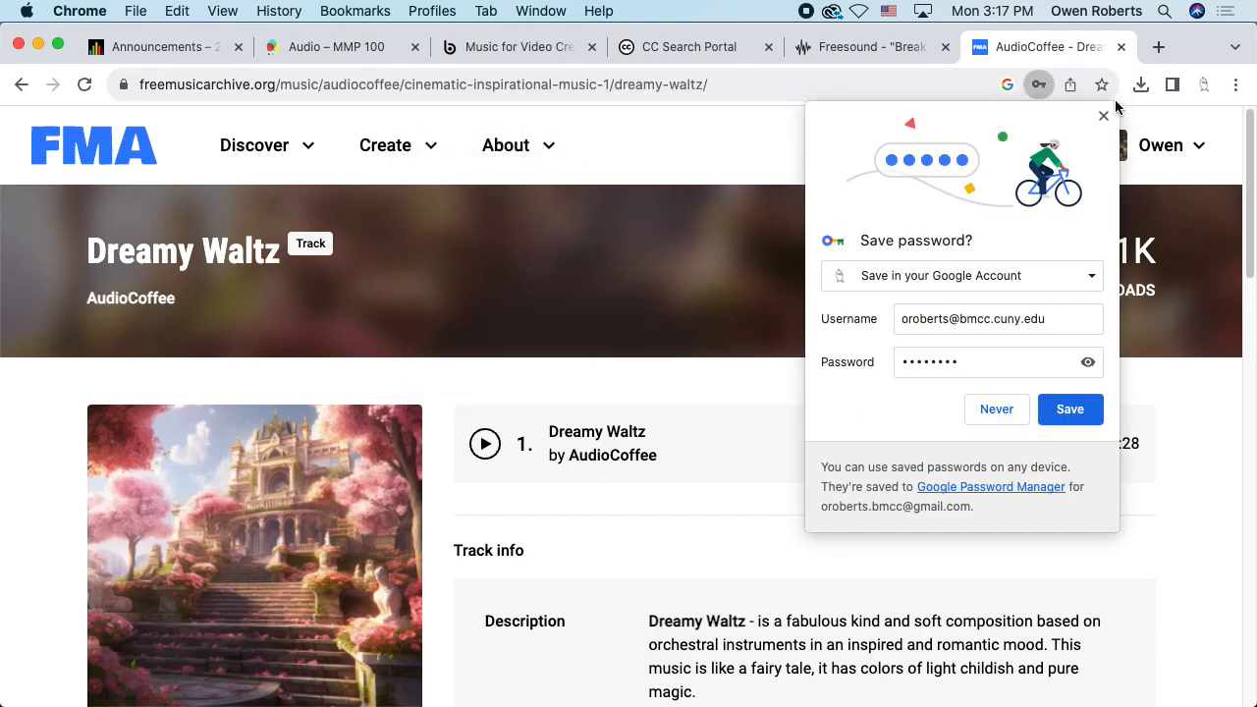
click(997, 408)
scroll(718, 320, down, 4)
Accept the licence terms and download AudioCoffee - Dreamy Waltz.mp3 (5.7 MB)
click(1060, 247)
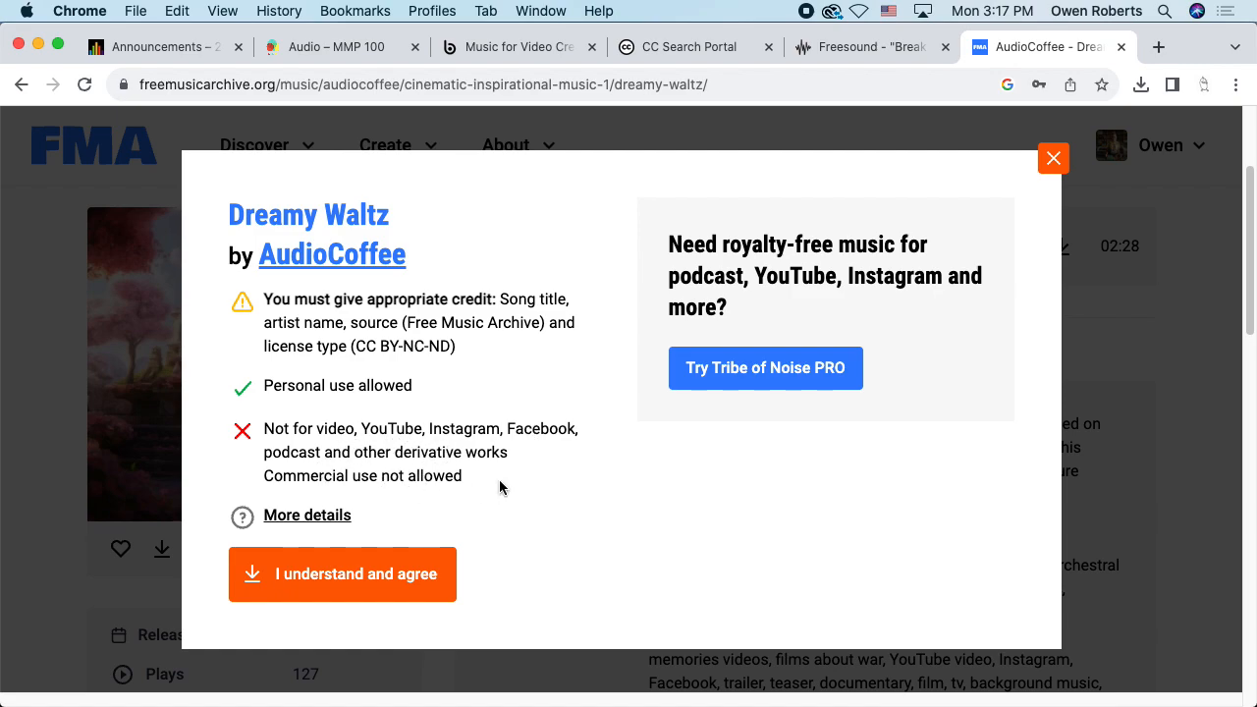
drag(477, 482, 245, 427)
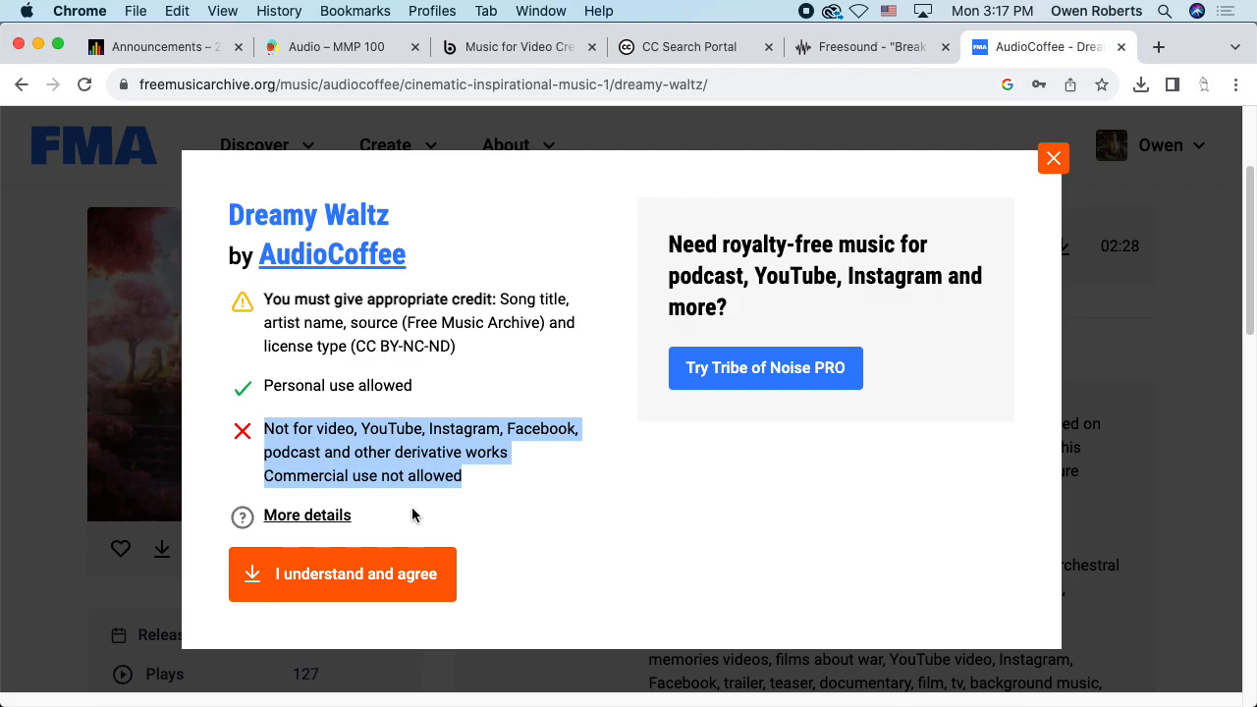
click(360, 579)
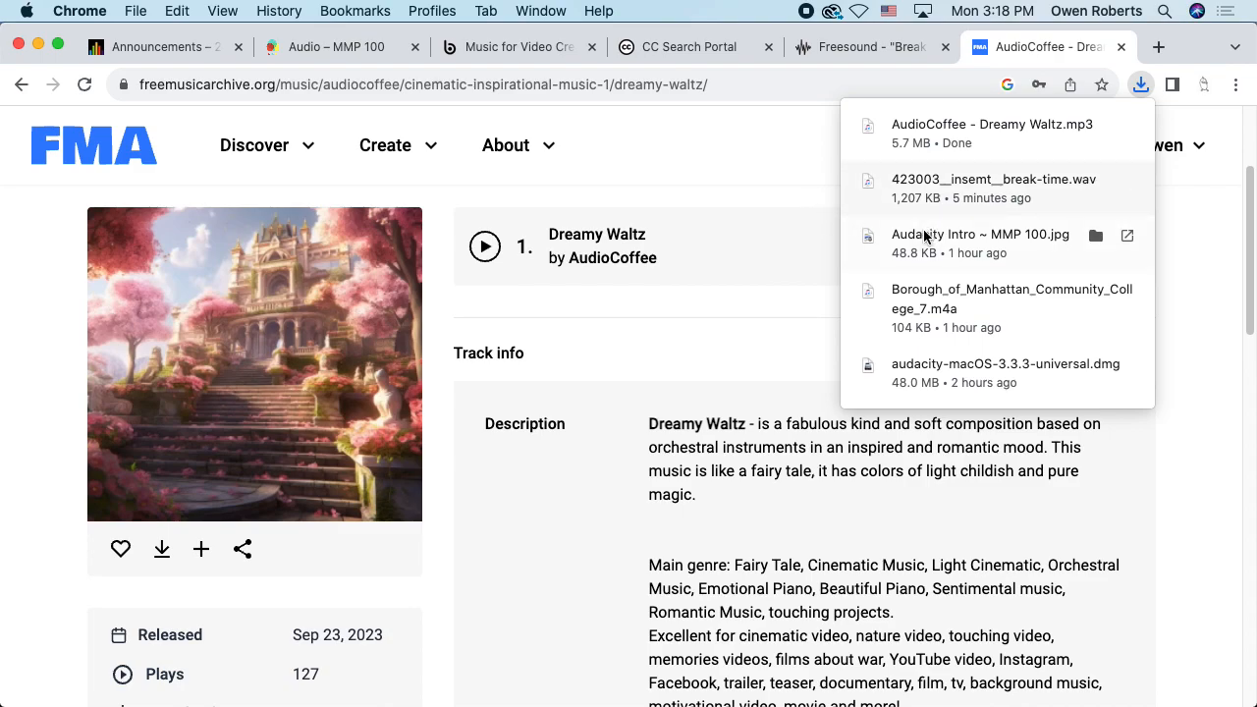
click(896, 179)
Open a second Finder window showing the Downloads folder
key(super+Tab)
key(super+Tab)
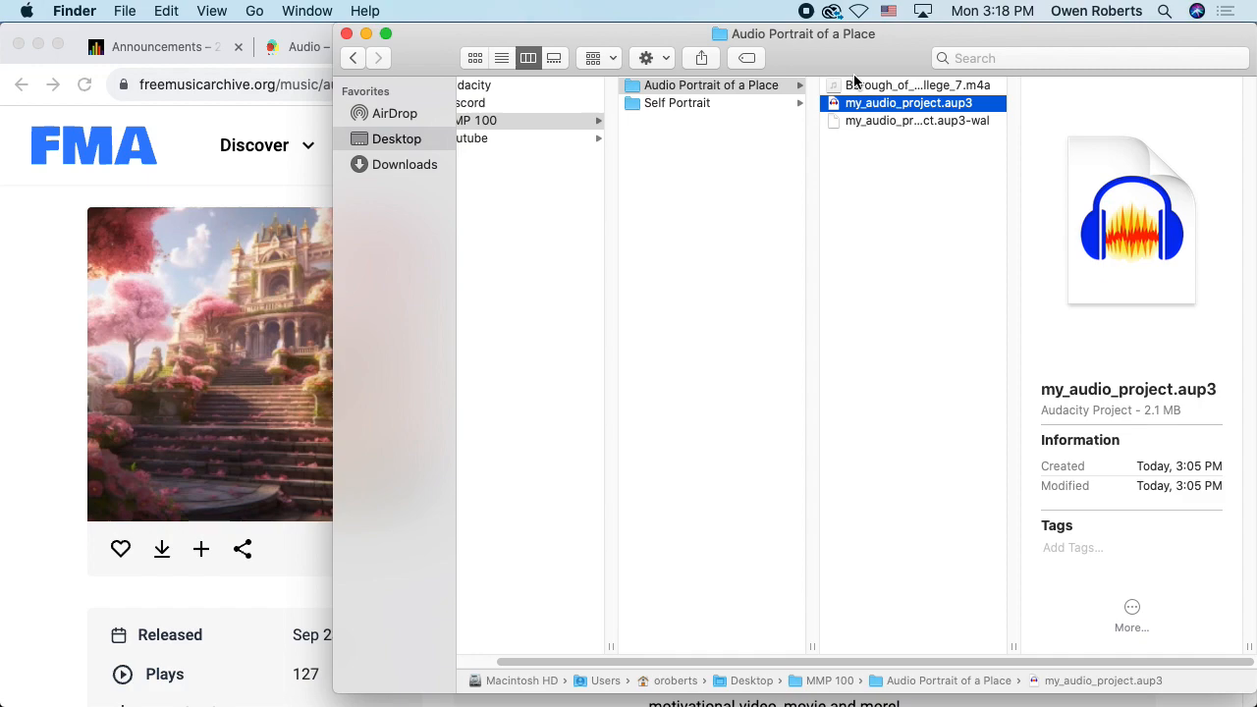
key(super+n)
drag(841, 101, 738, 272)
click(224, 398)
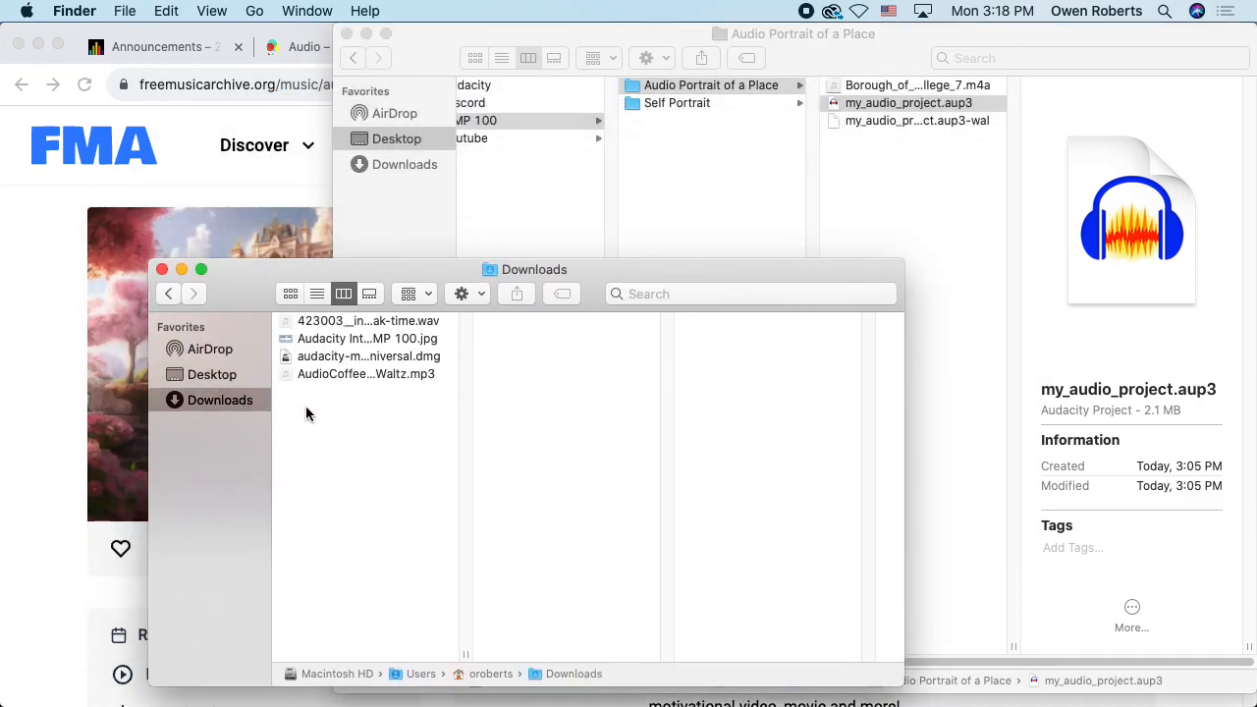
Rename the downloaded bell clip to bell_sound.wav
click(379, 324)
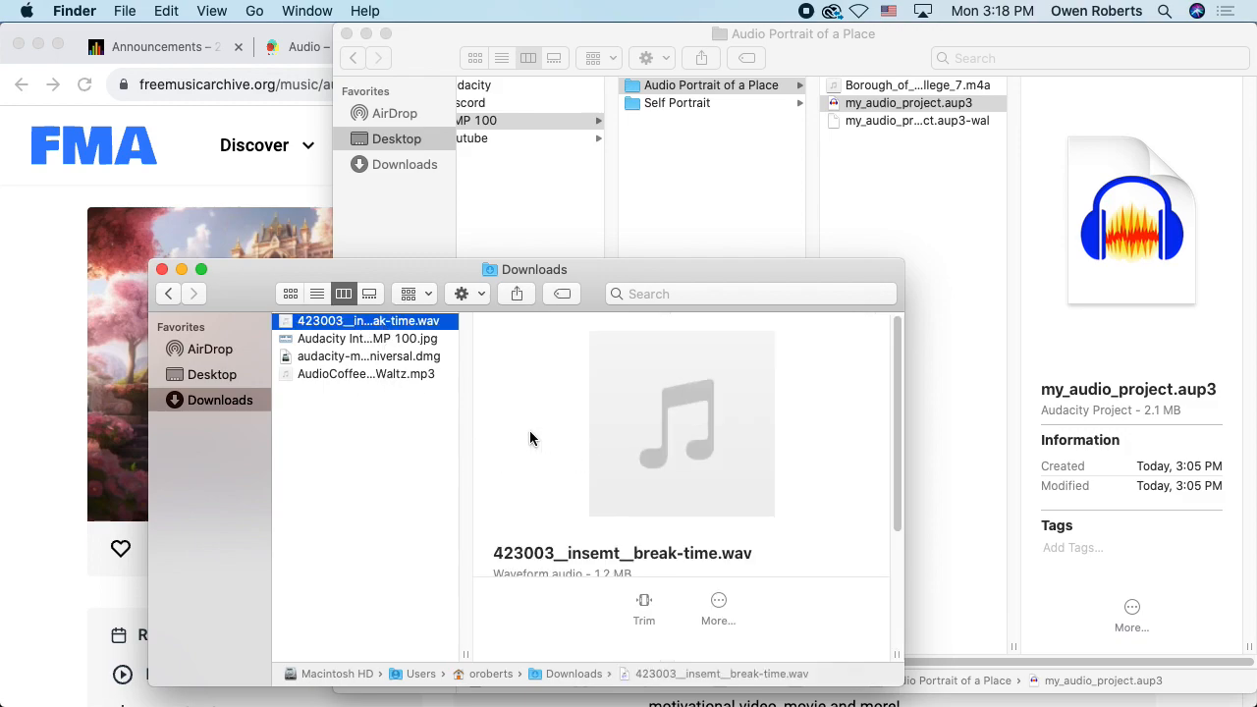
scroll(491, 438, down, 5)
scroll(491, 438, up, 5)
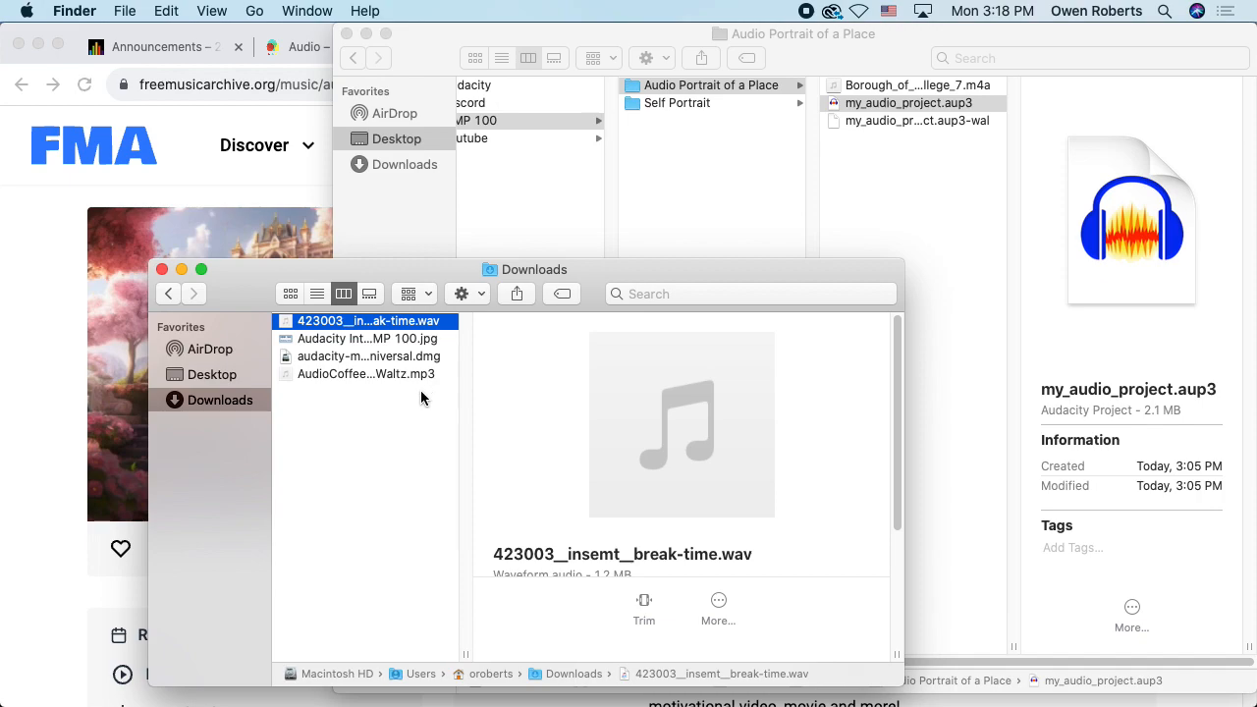
key(Return)
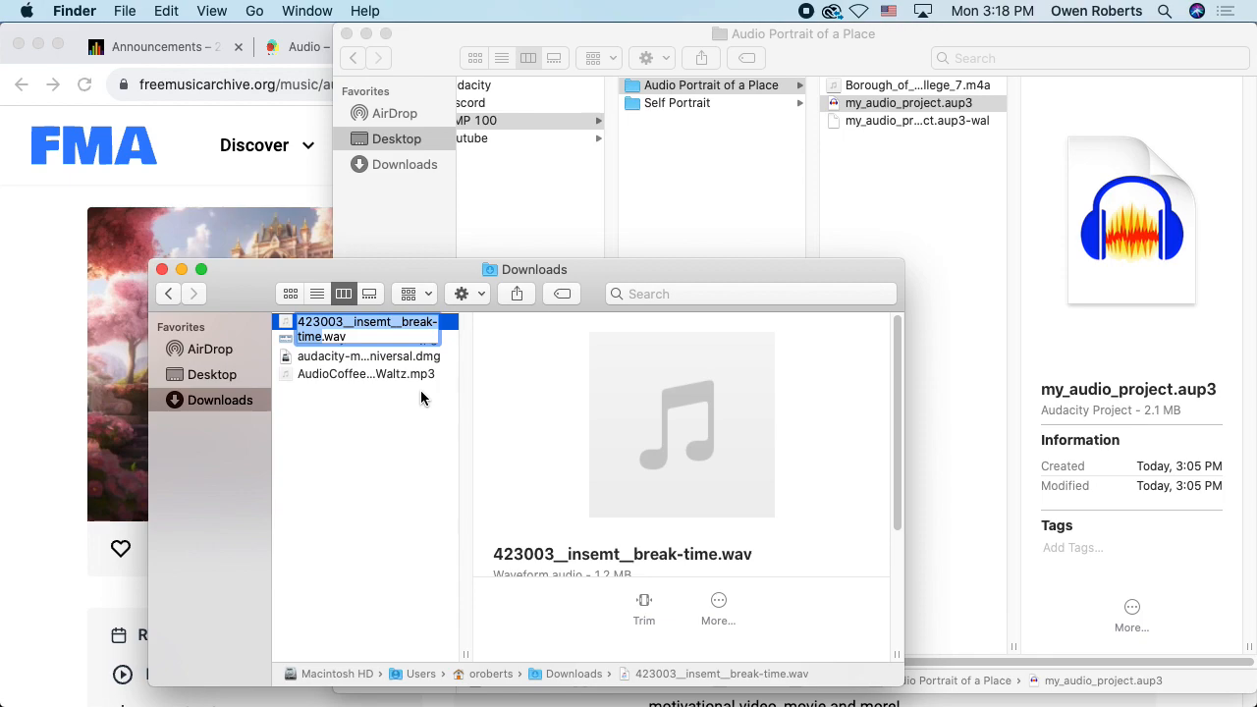
text(bell_sound)
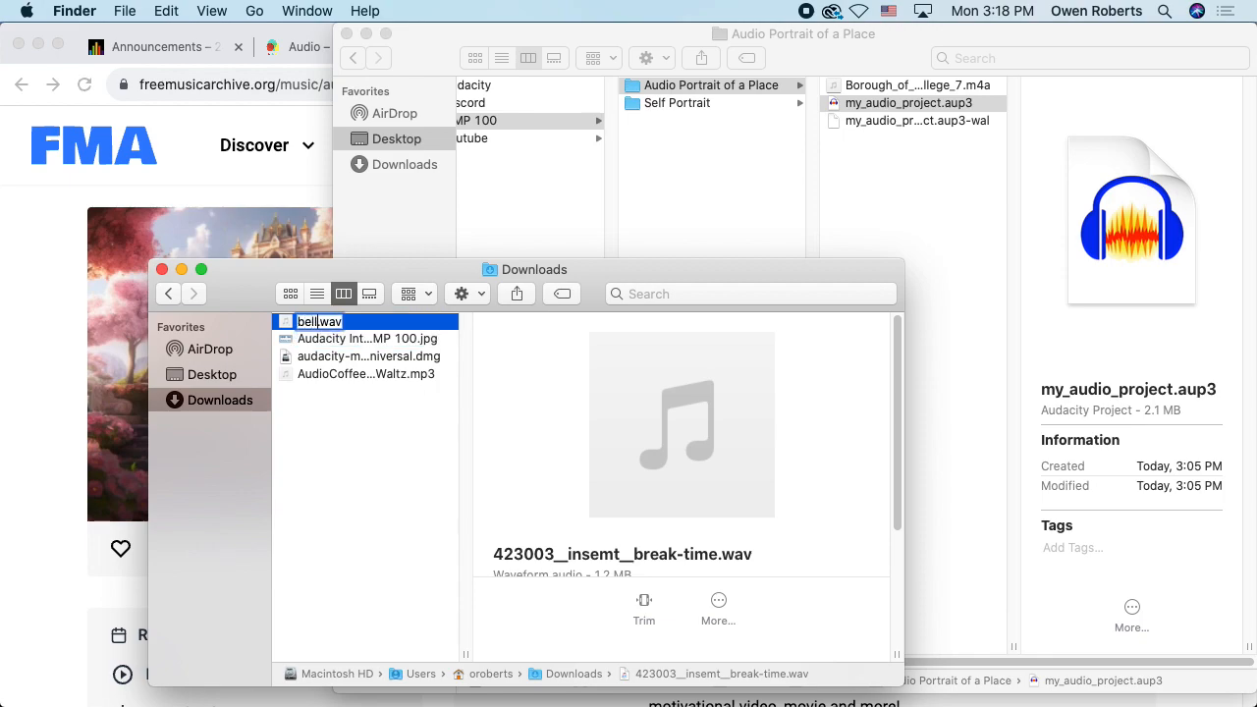
key(Return)
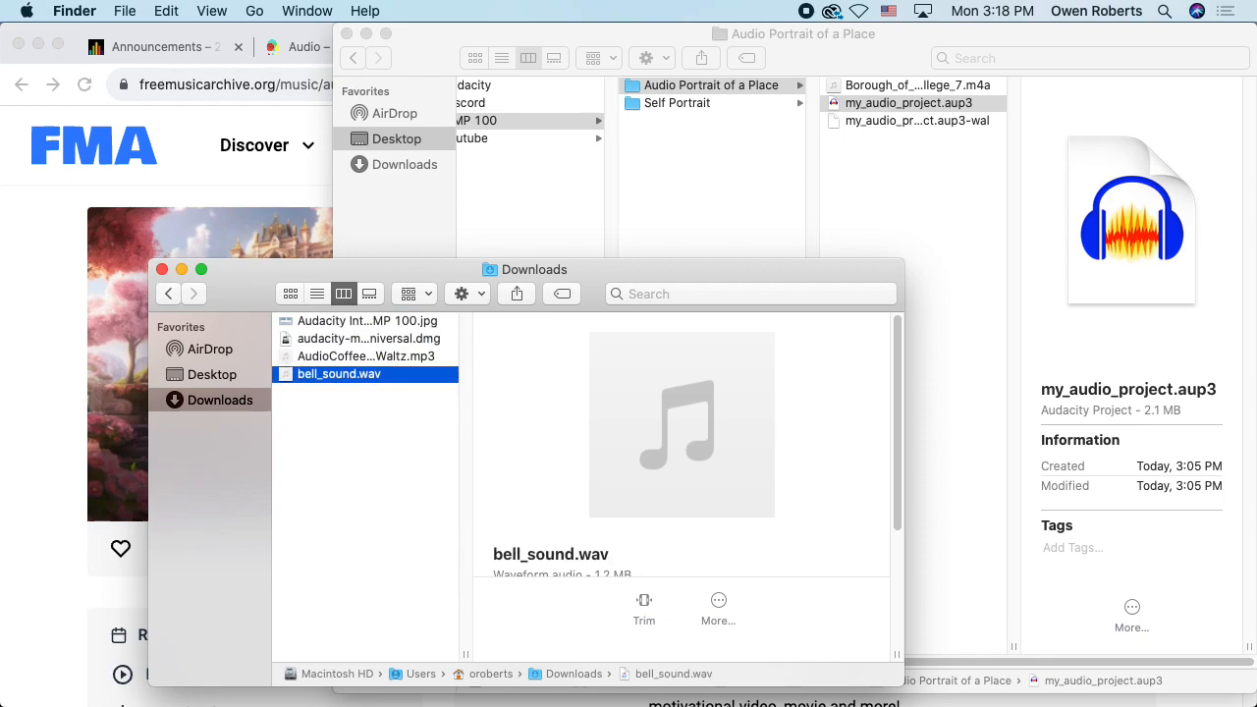
Move bell_sound.wav and the Dreamy Waltz MP3 into Audio Portrait of a Place
drag(361, 374, 946, 196)
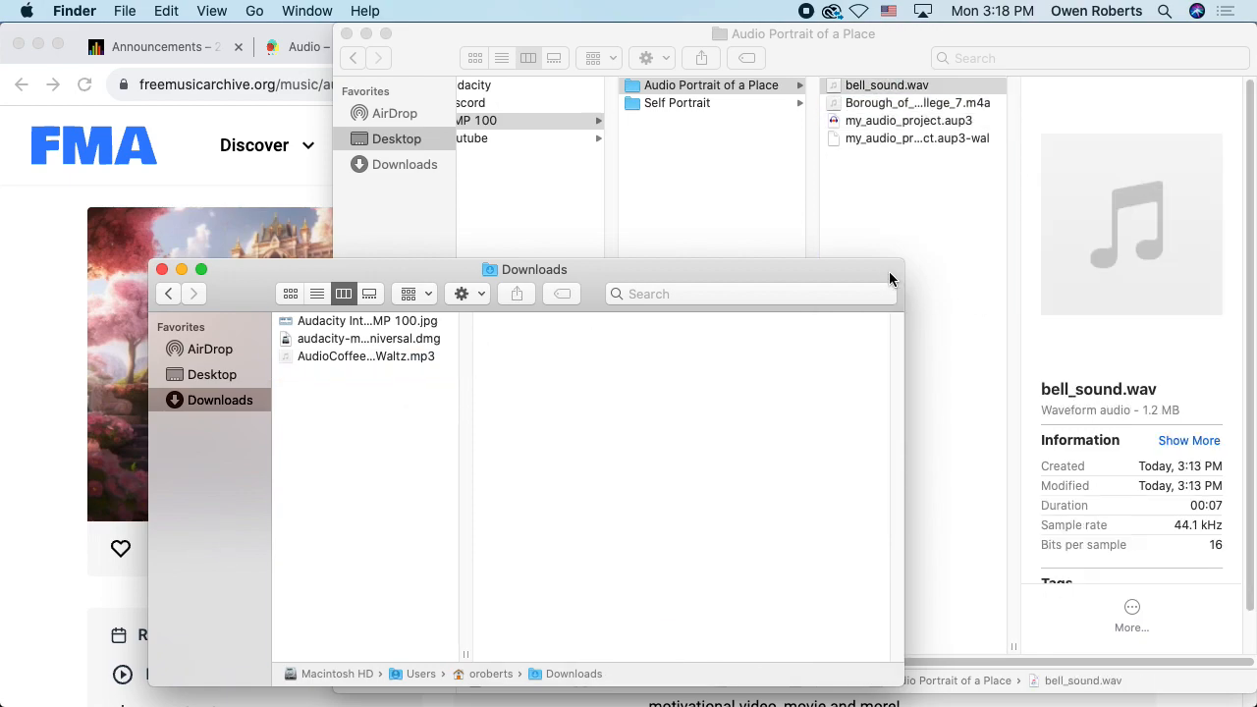
click(355, 359)
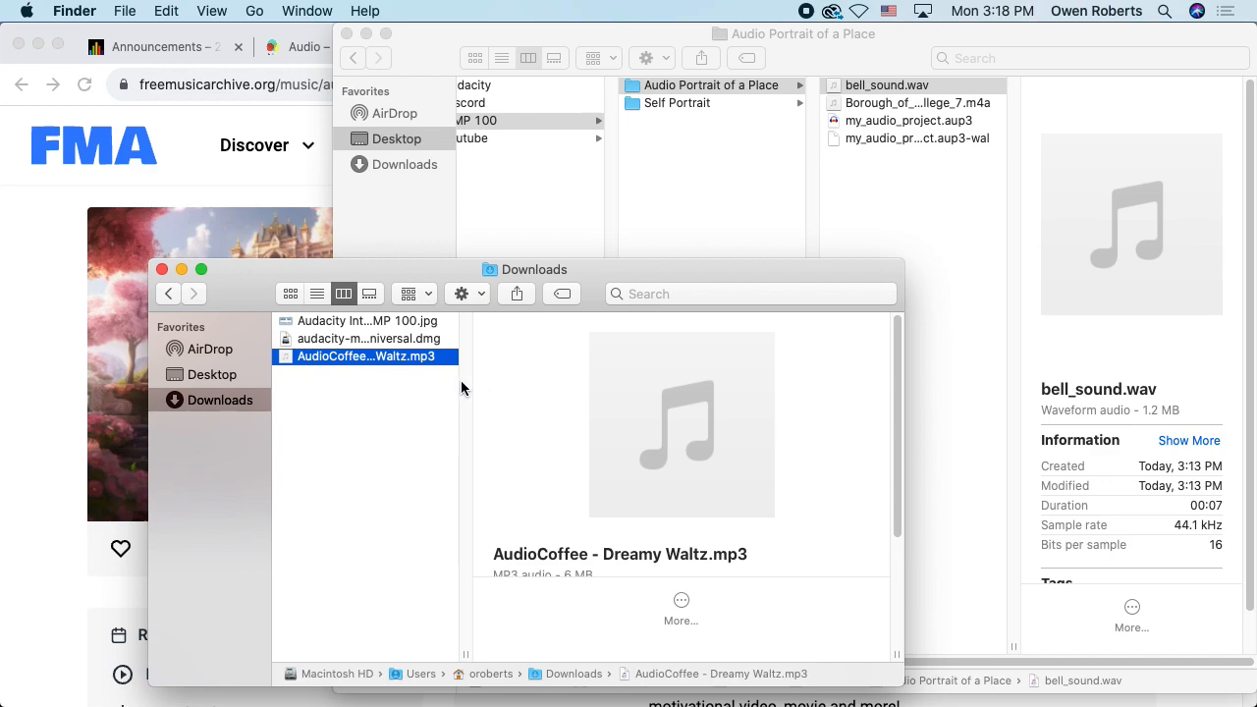
drag(331, 362, 957, 177)
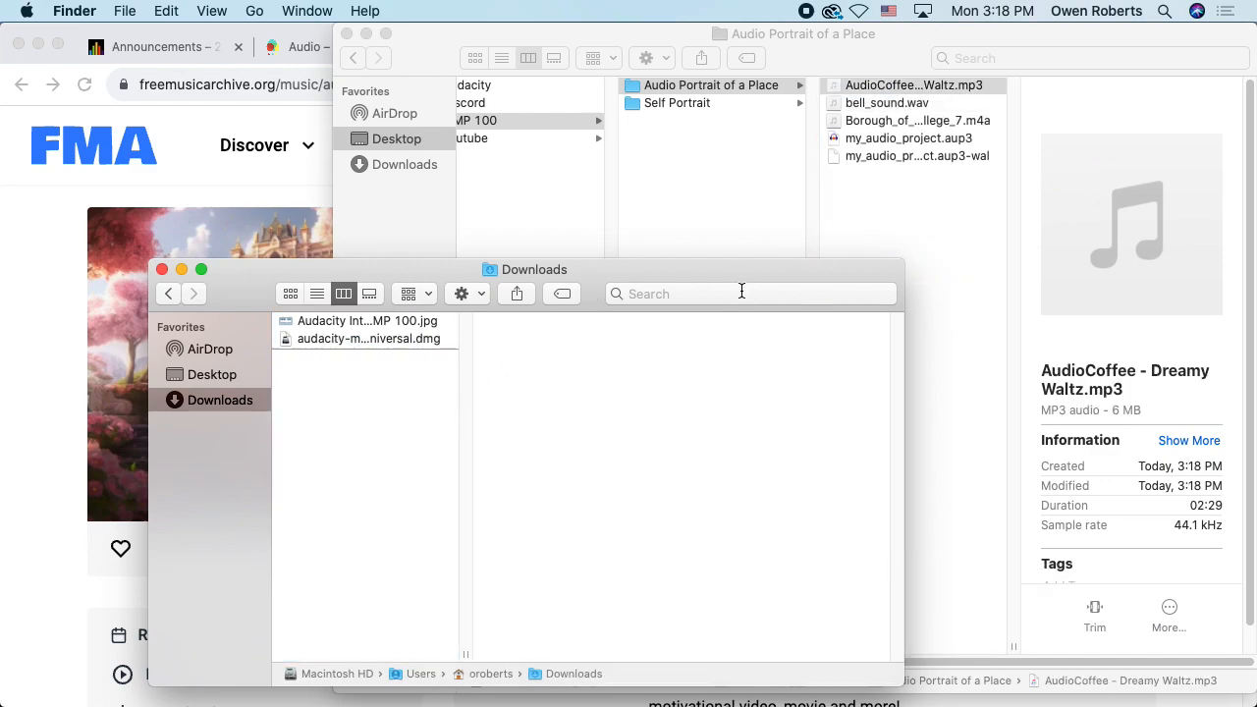
click(162, 269)
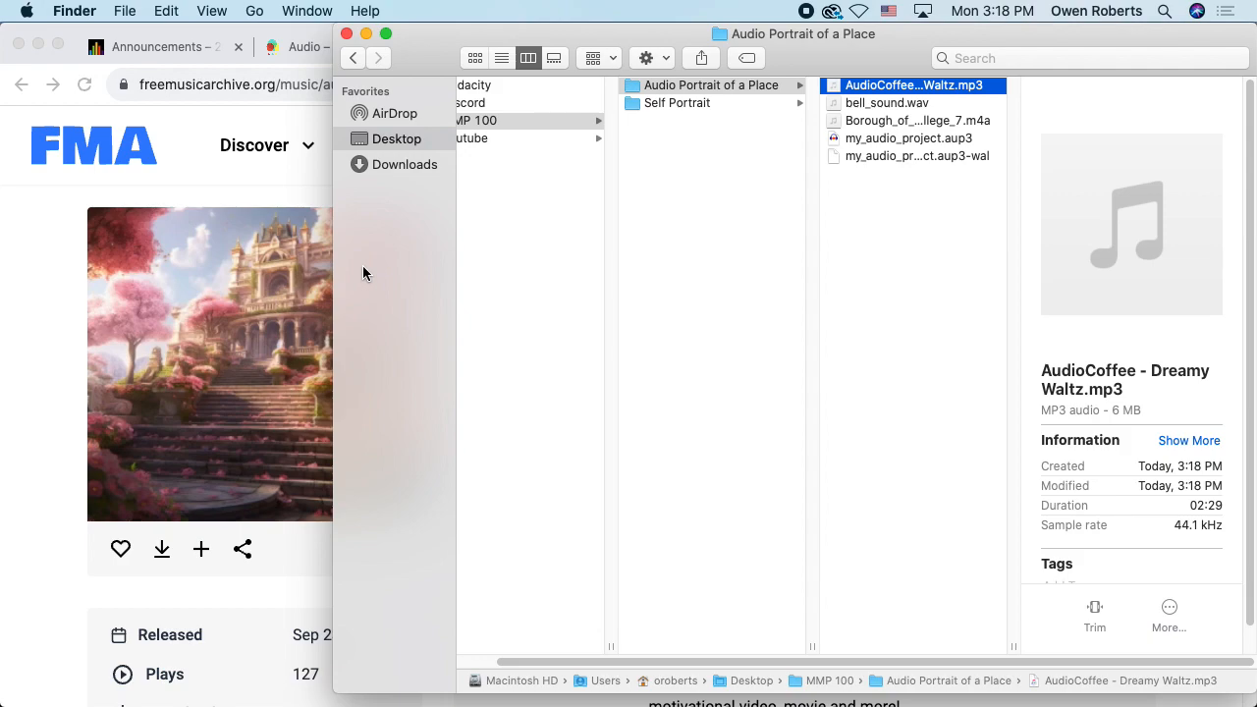
Bookmark the Dreamy Waltz track page in the browser
click(240, 116)
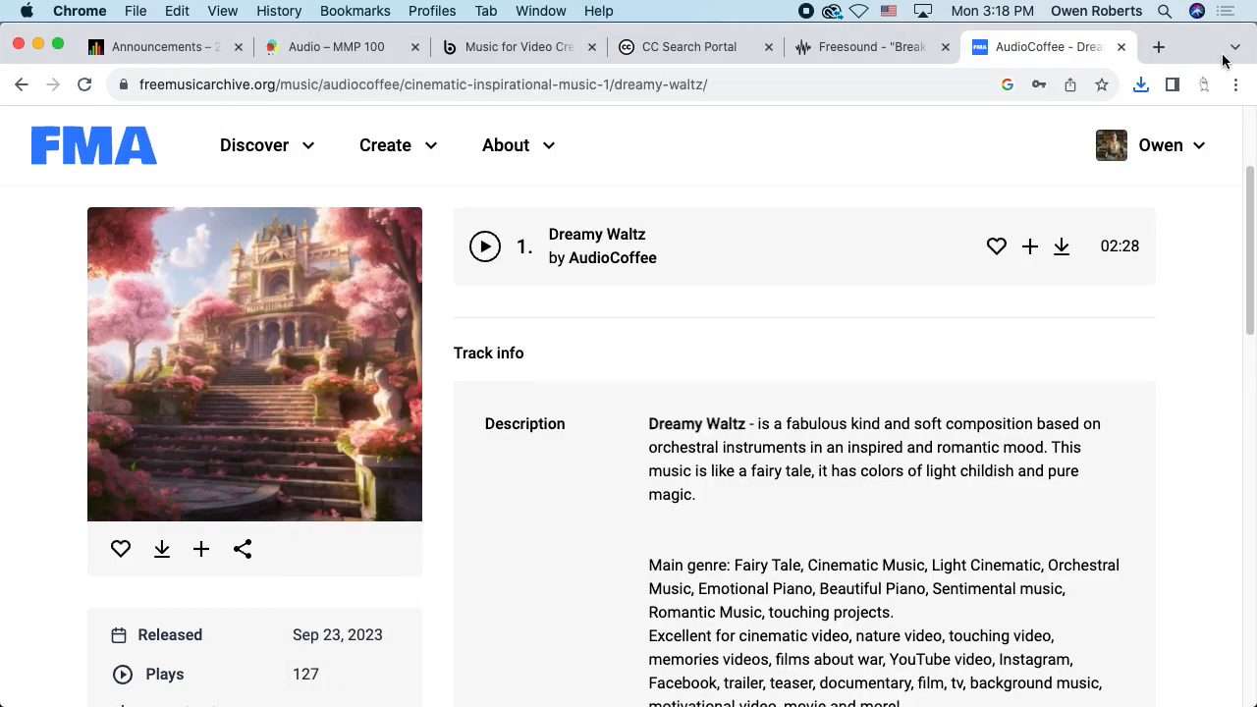
click(1102, 85)
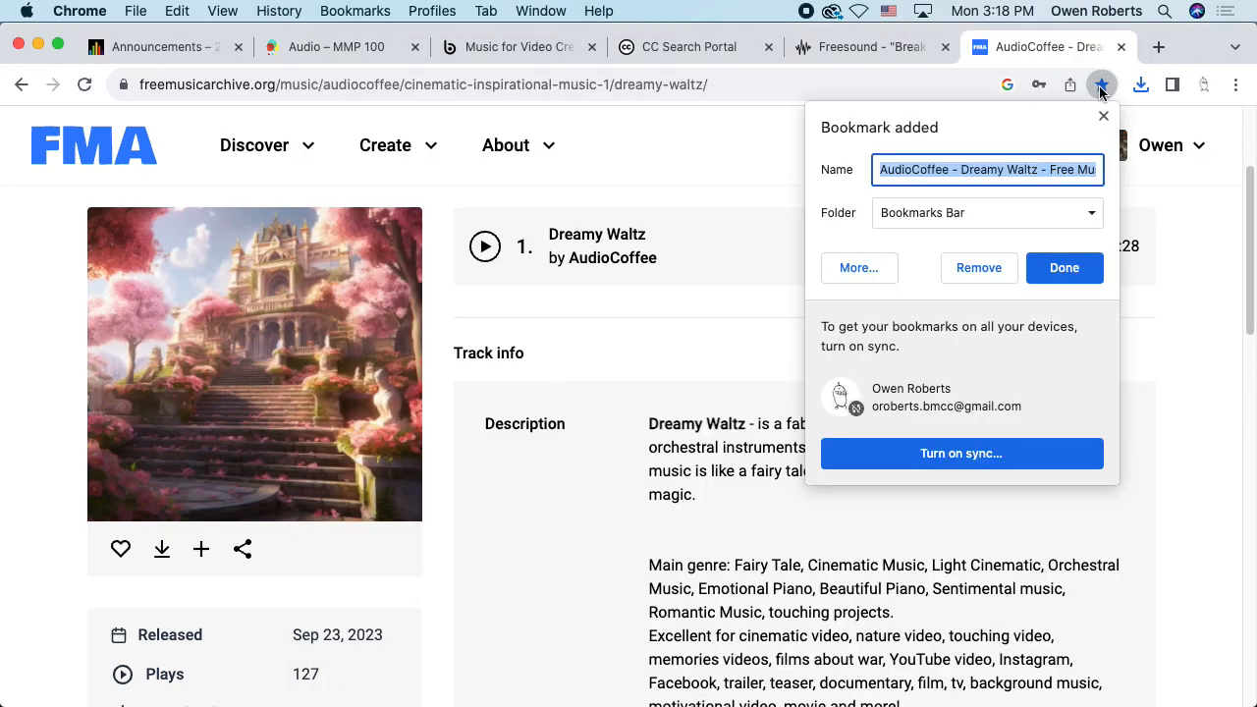
click(1060, 270)
key(super+Tab)
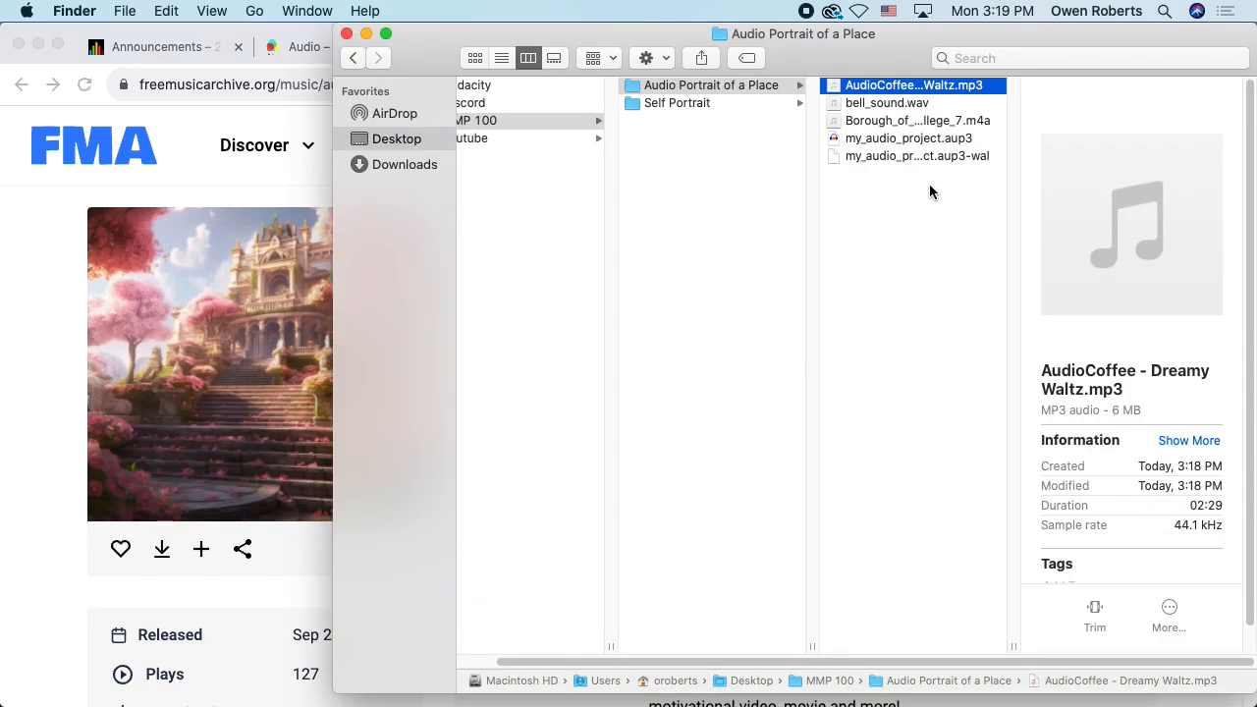
Drag bell_sound.wav from Finder into Audacity as a new stereo track below the narration
key(super+Tab)
click(739, 296)
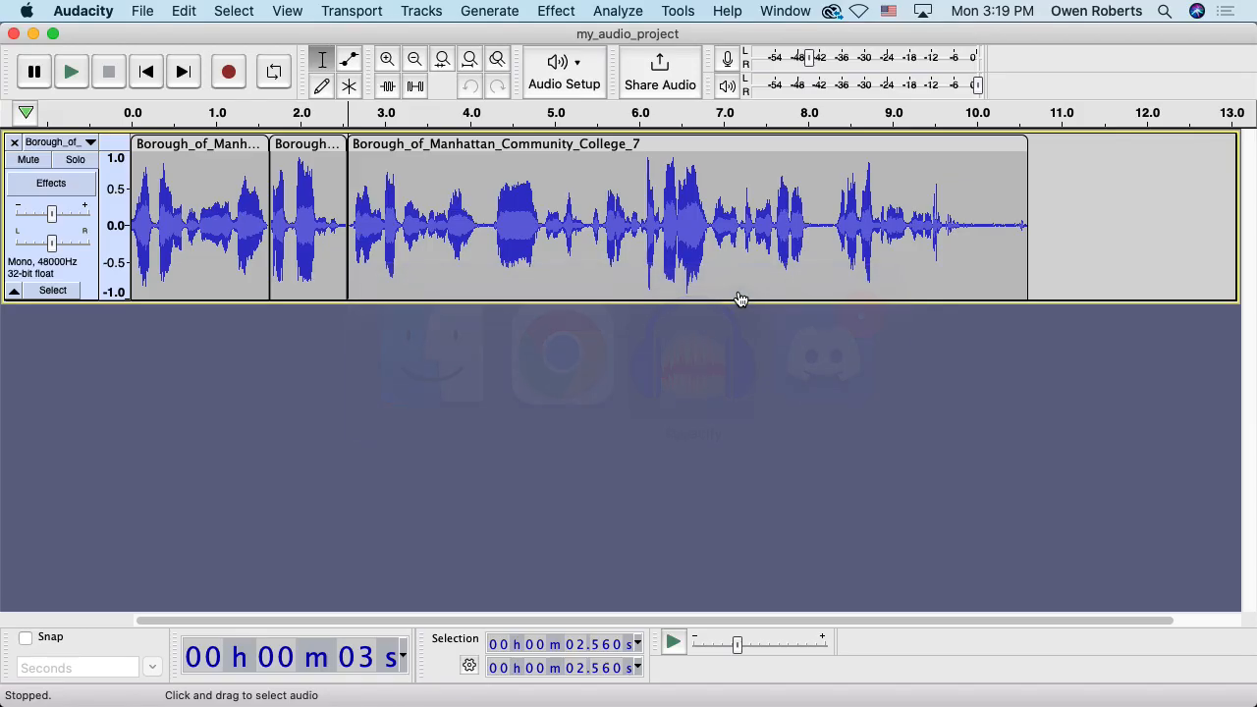
key(super+Tab)
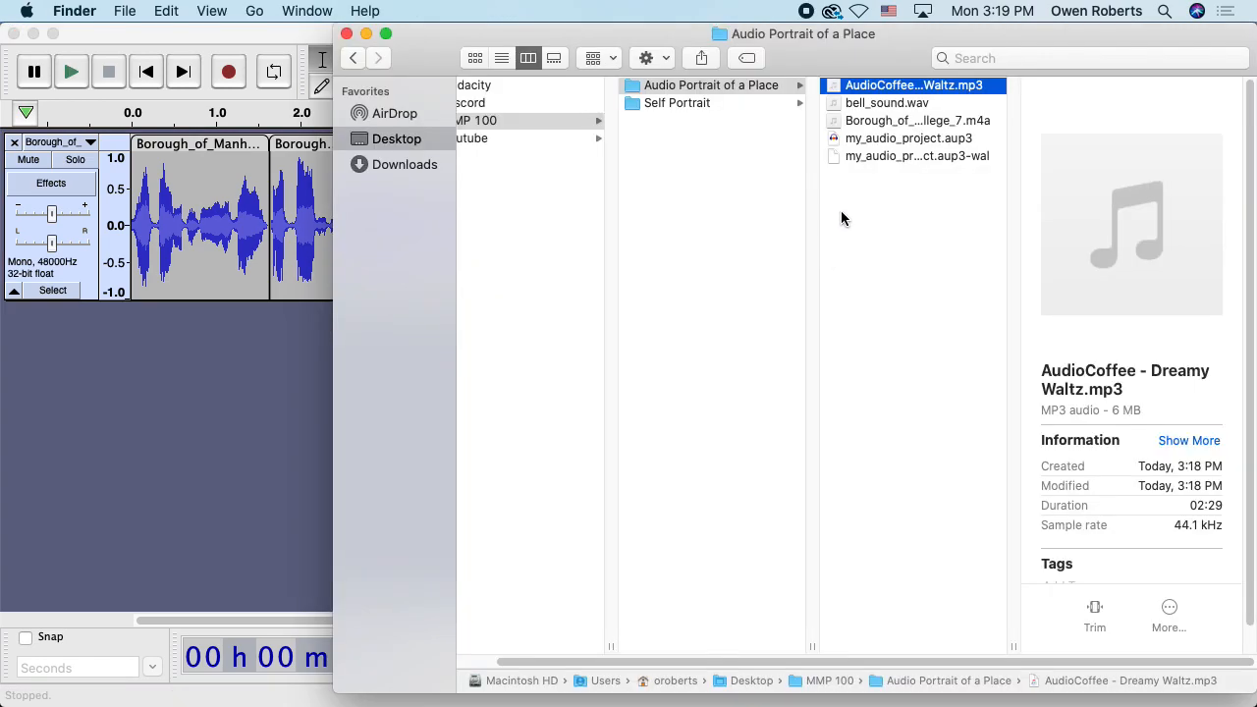
drag(864, 103, 231, 400)
click(231, 401)
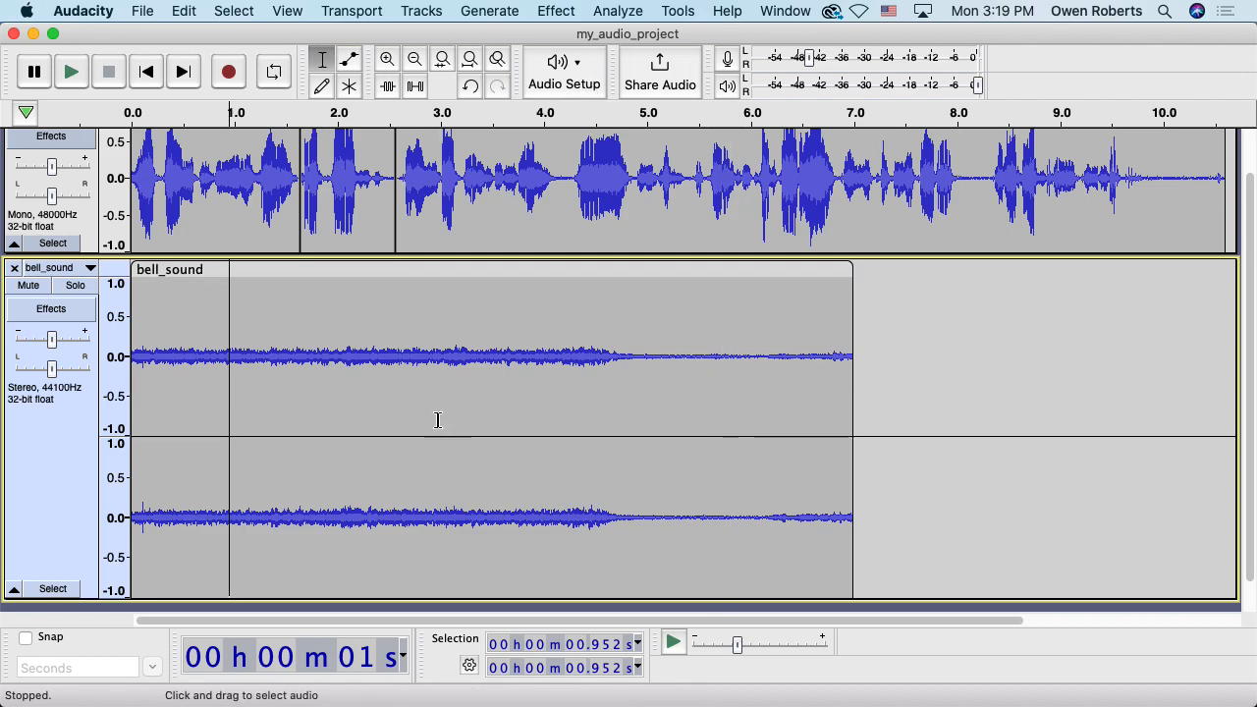
Fit the project to the window width and reduce the bell_sound track's height
click(471, 65)
drag(211, 597, 220, 455)
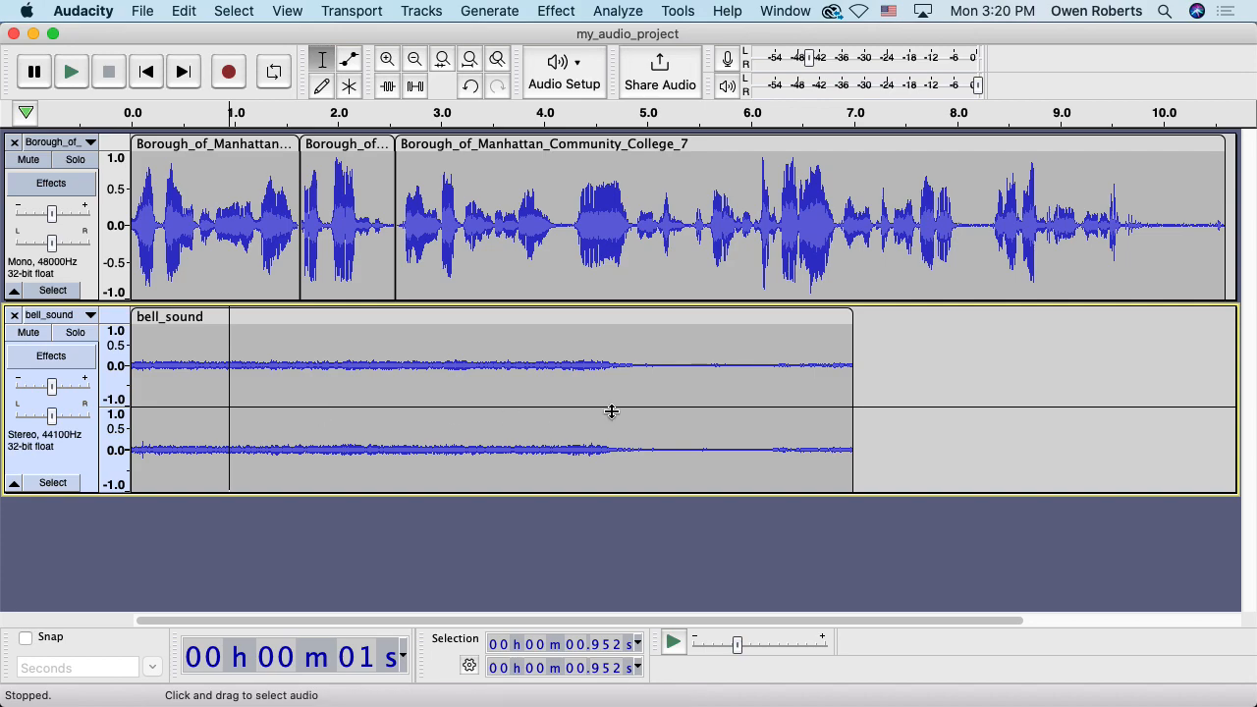
Zoom into stretches of bell_sound and adjust track heights, collapsing the narration
drag(737, 363, 704, 363)
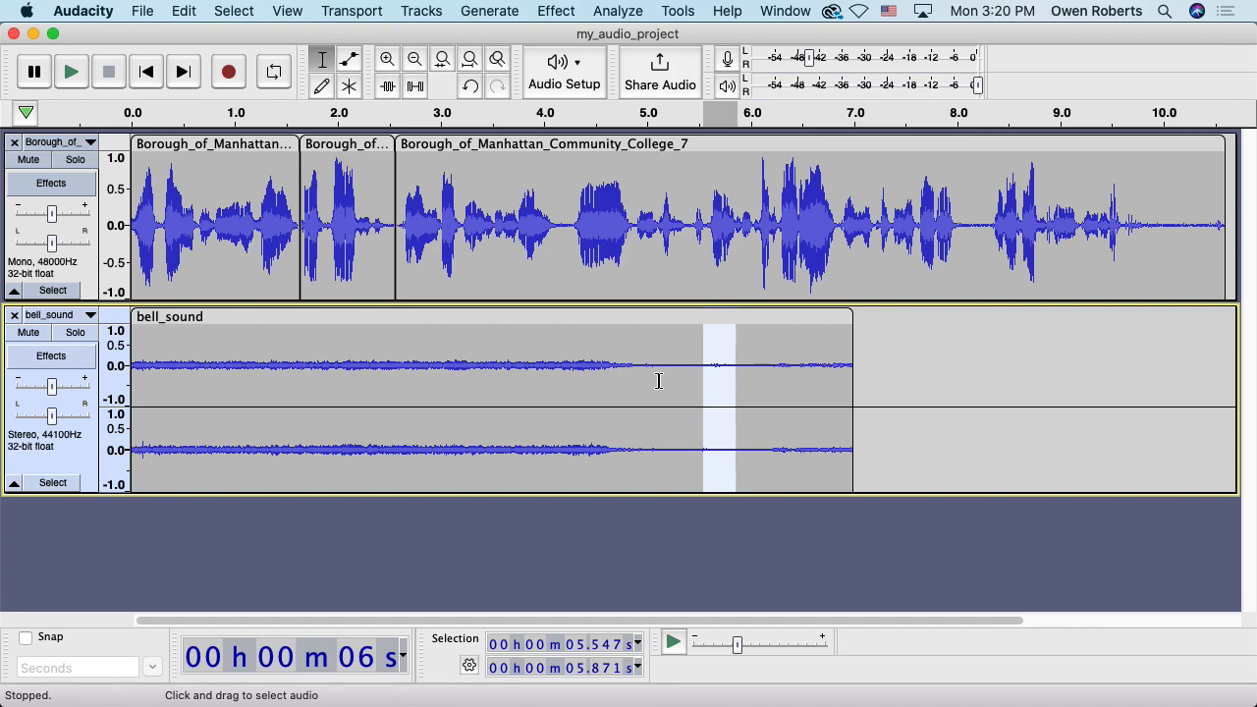
click(442, 60)
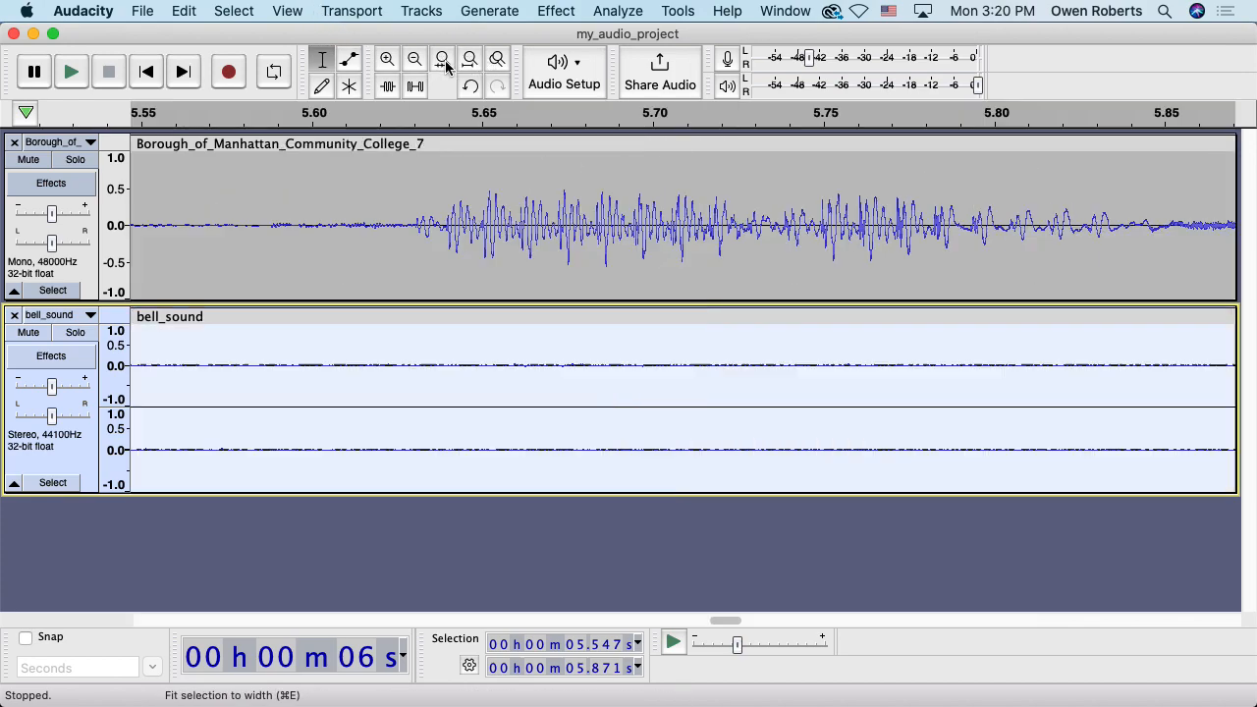
drag(455, 492, 435, 609)
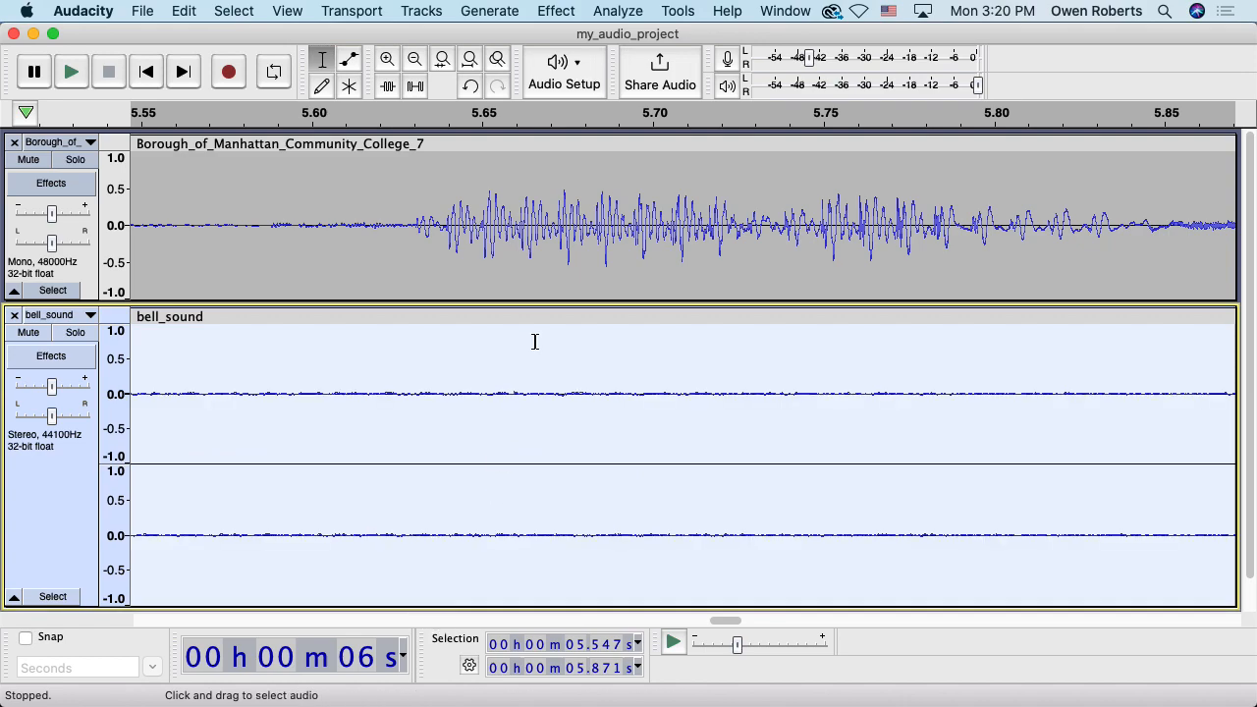
drag(539, 291, 539, 171)
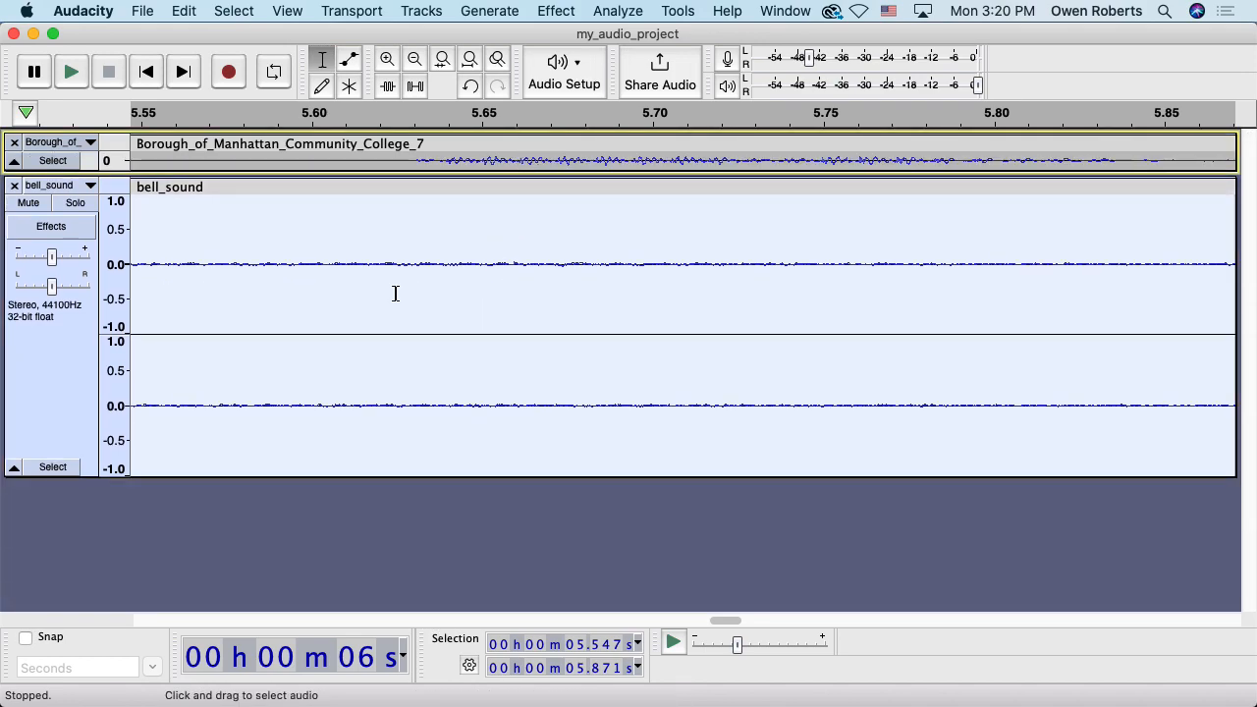
click(469, 59)
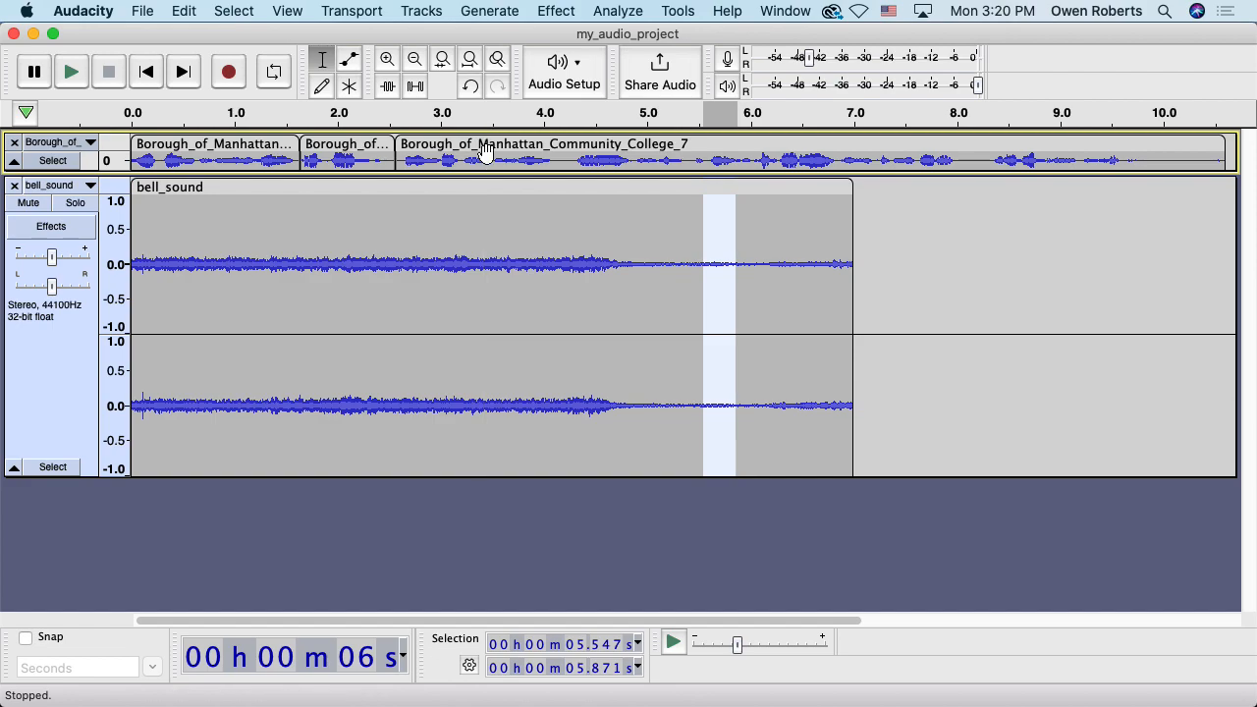
drag(336, 267, 358, 268)
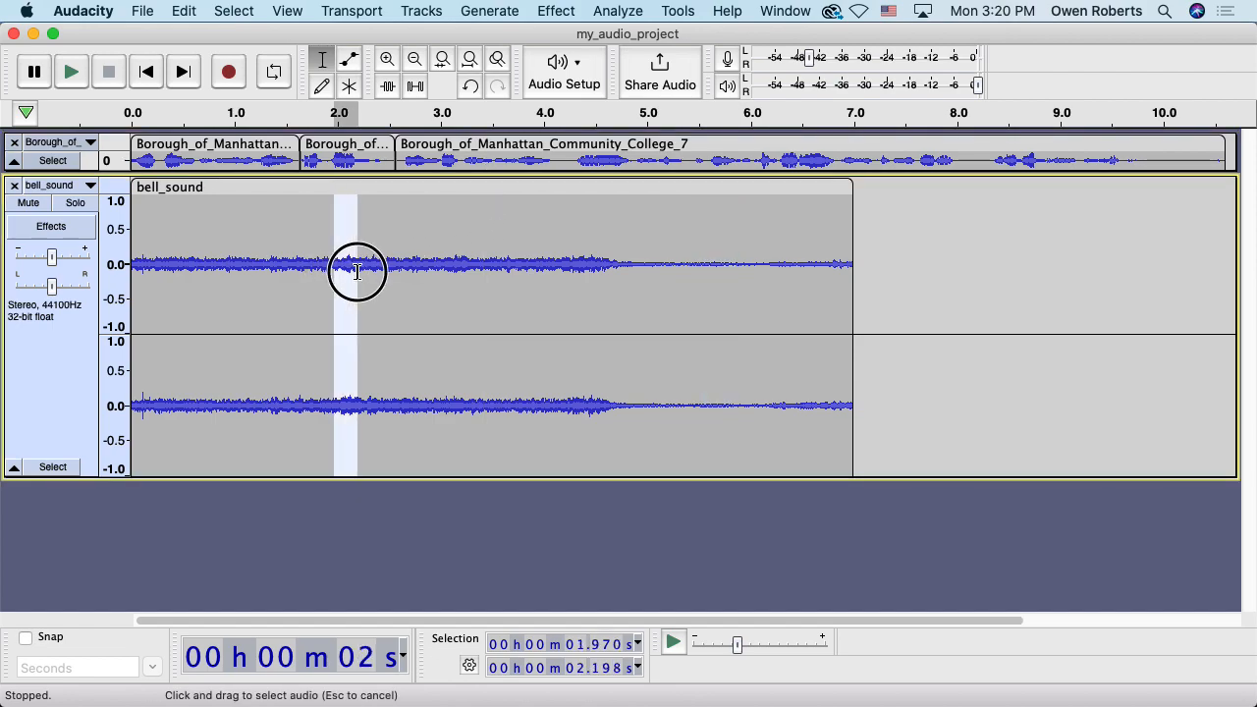
click(443, 60)
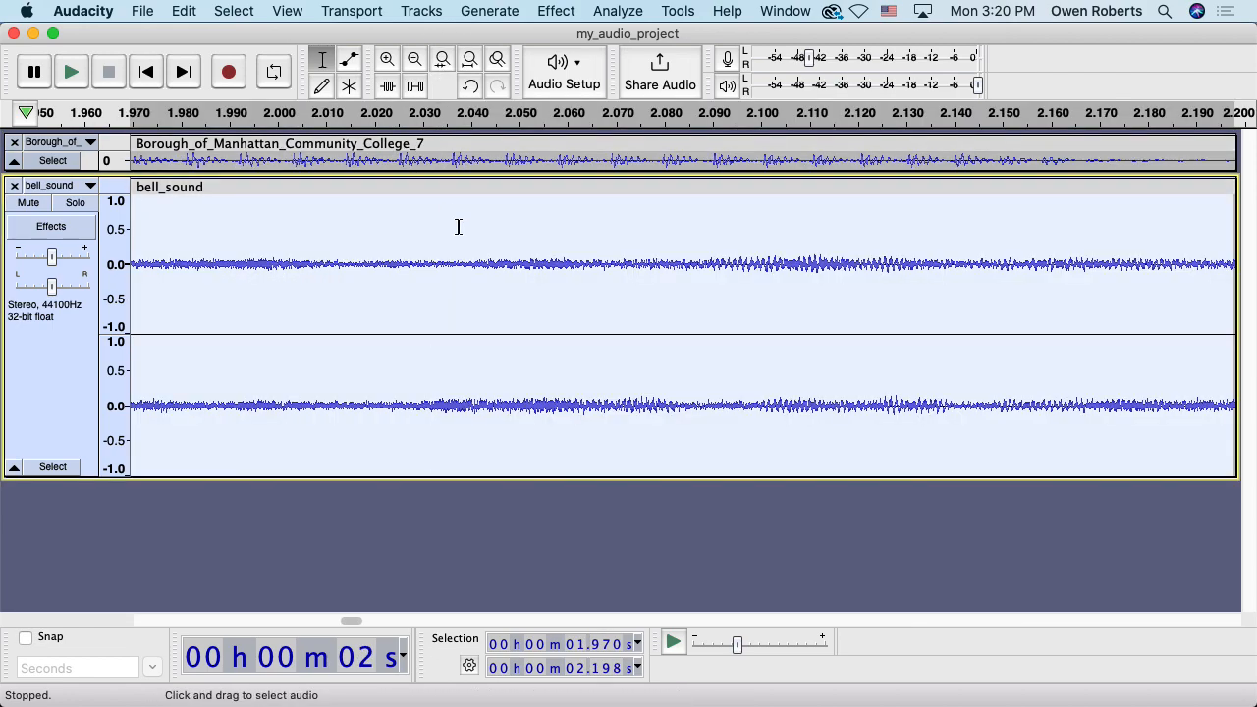
drag(730, 292, 784, 290)
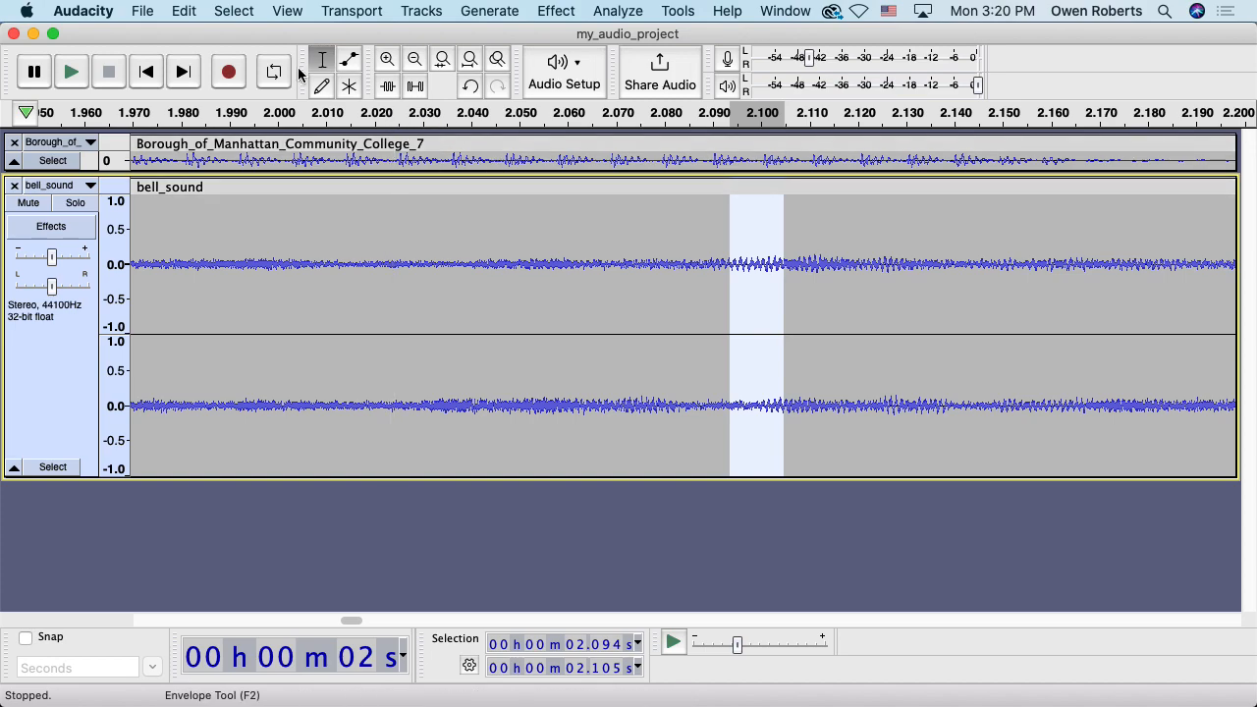
click(469, 58)
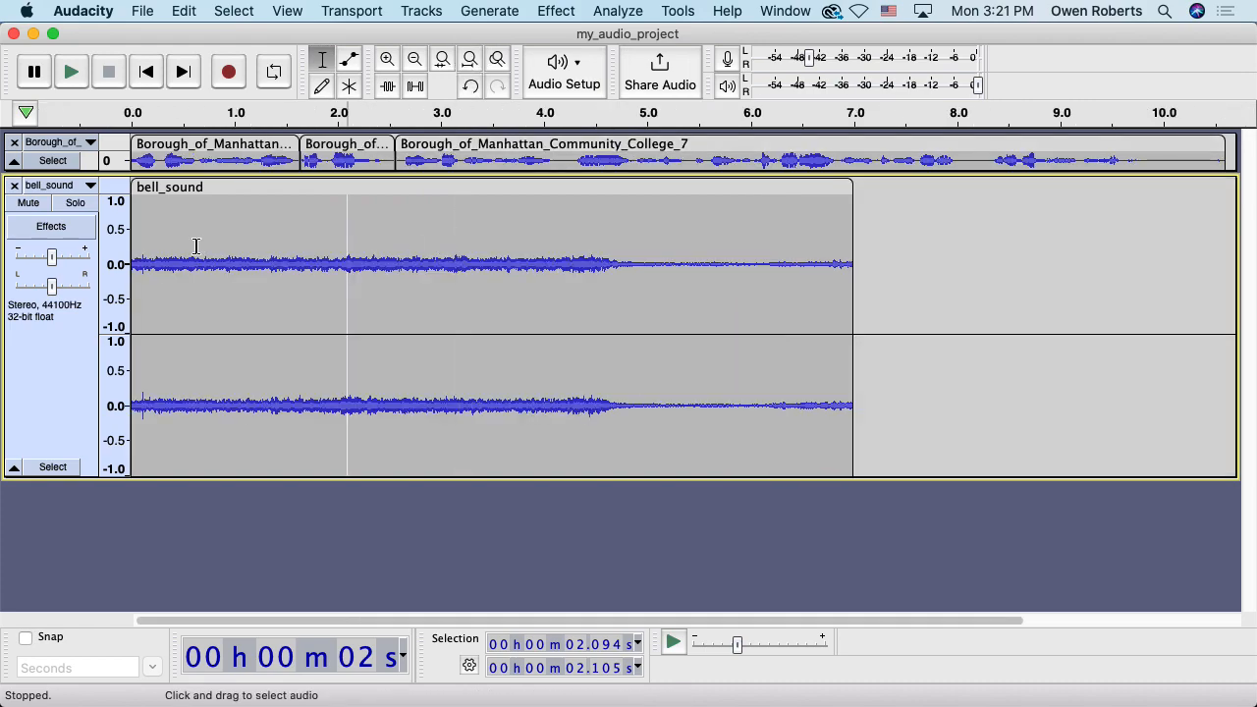
drag(221, 478, 260, 335)
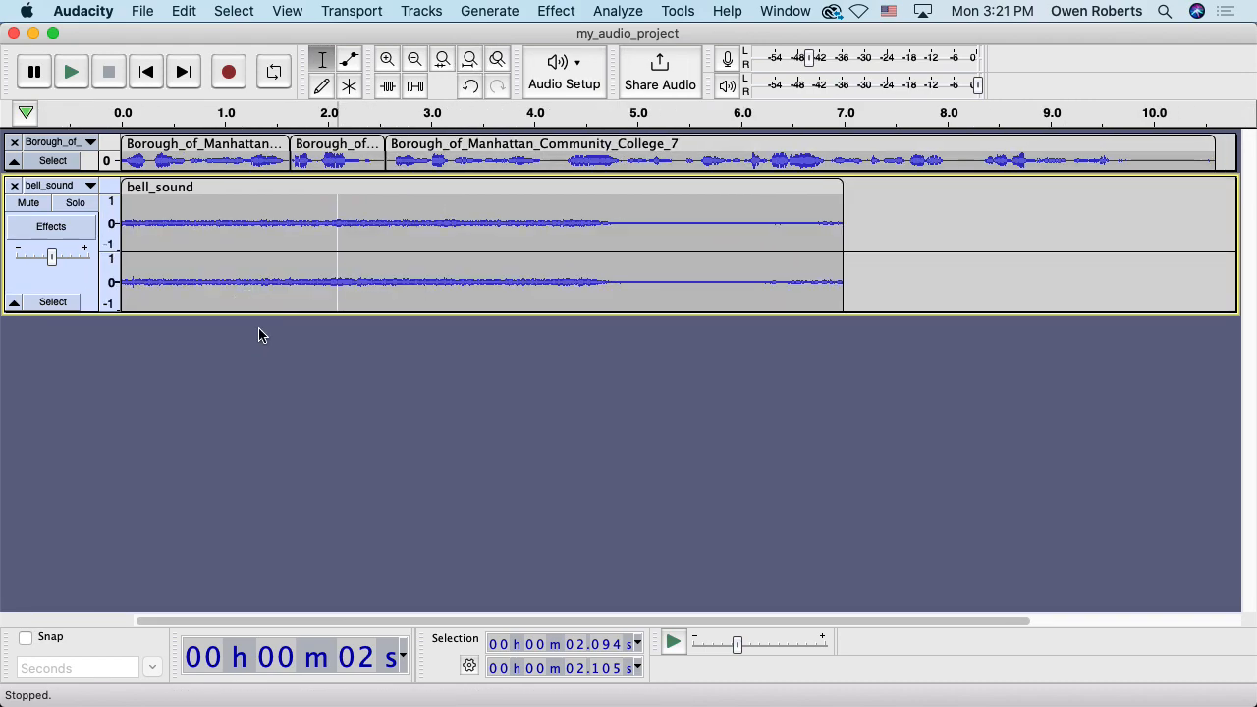
Zoom out twice and drag the bell_sound clip to start at about 9.6 s
click(415, 59)
click(414, 59)
drag(193, 187, 449, 198)
click(145, 72)
drag(152, 173, 157, 267)
Delete the narration from 4.15 to 10.85 s and slide bell_sound left to where it ends
click(73, 73)
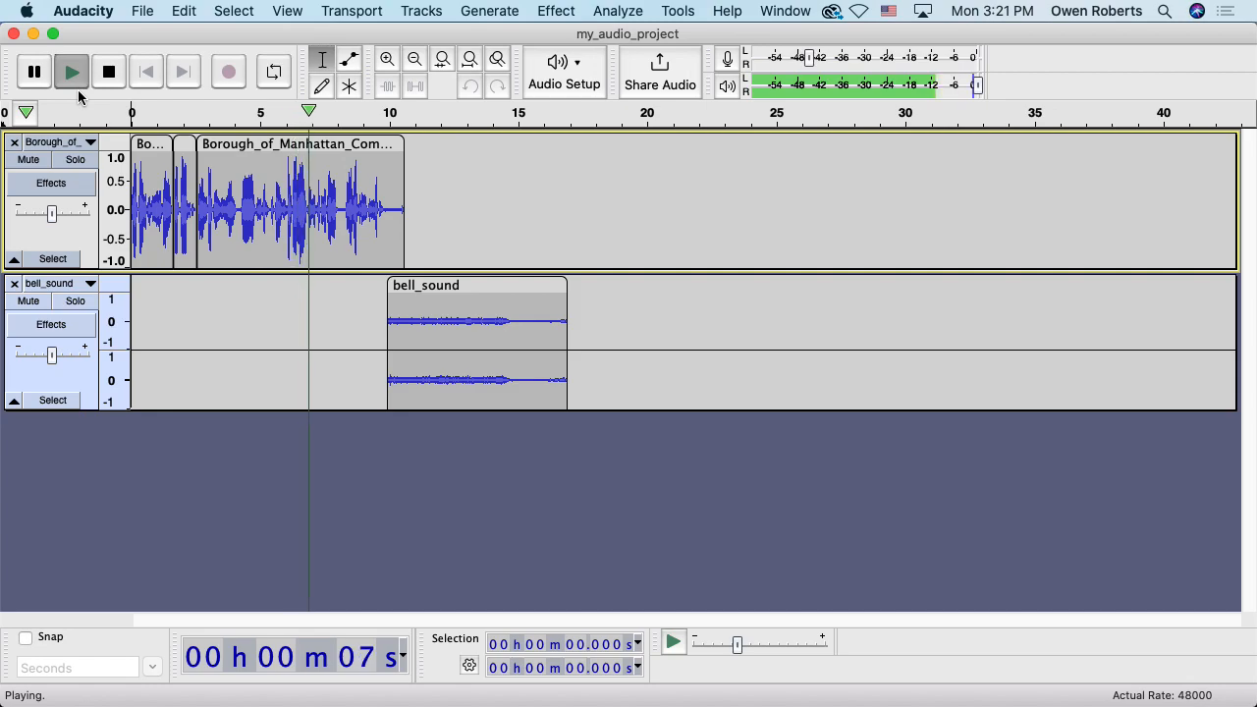
key(space)
drag(239, 207, 410, 214)
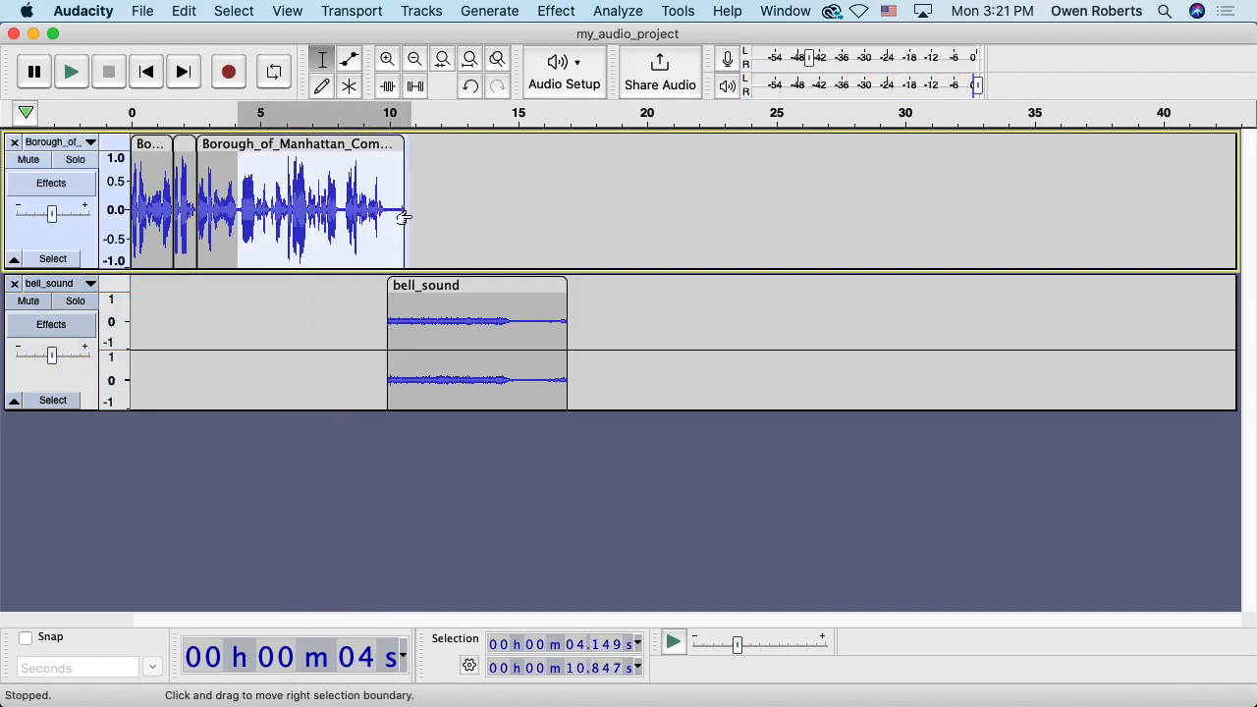
key(Delete)
drag(441, 285, 283, 286)
click(146, 72)
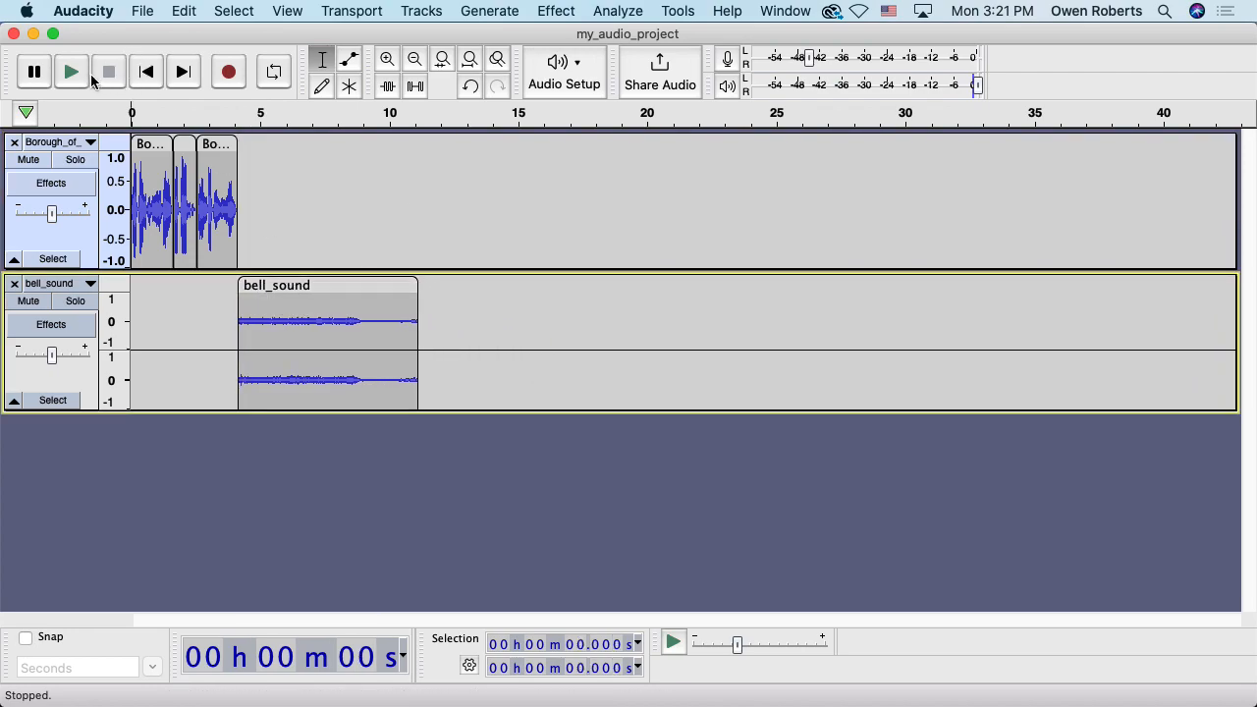
Nudge the bell_sound clip slightly later for a short gap, and preview the transition from about 3.5 s
click(76, 84)
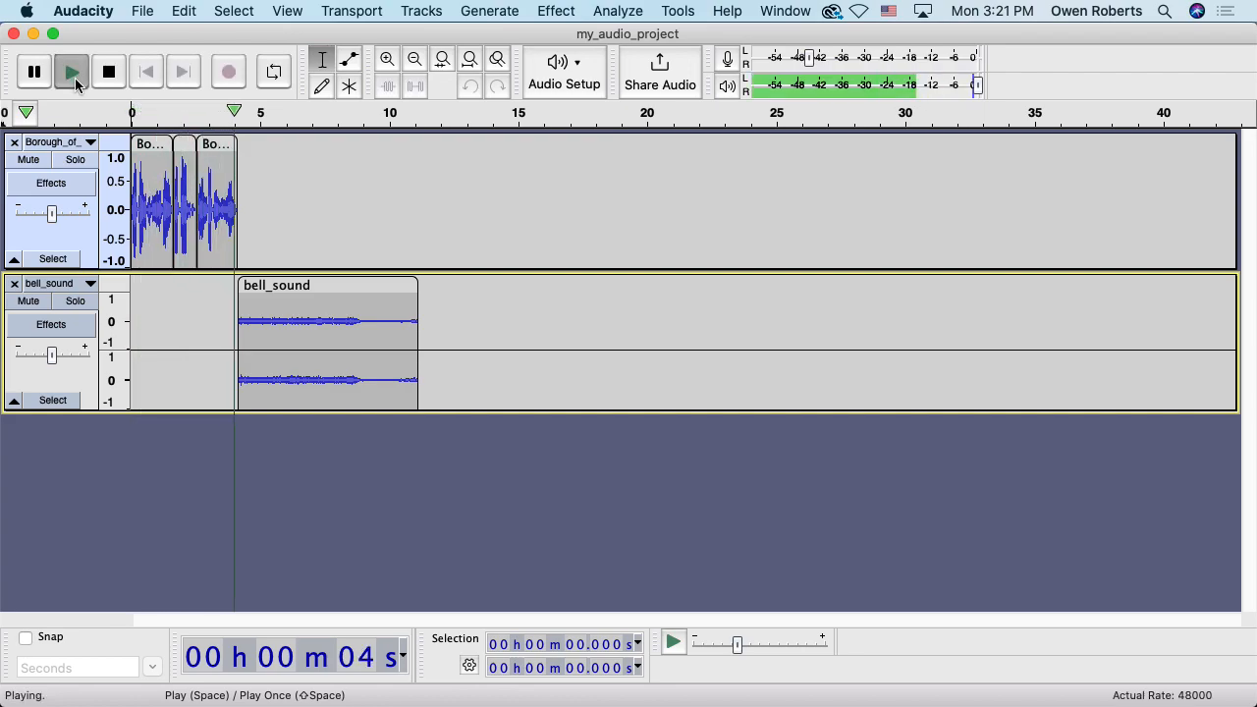
click(84, 78)
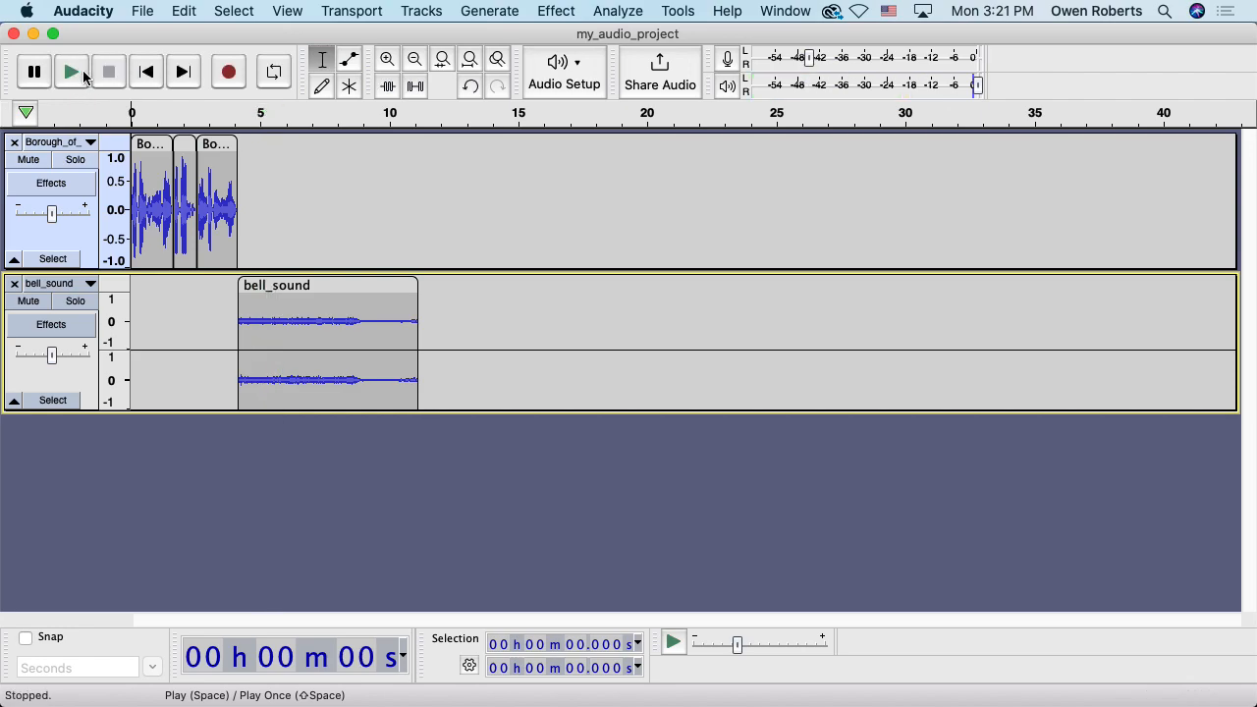
drag(269, 283, 281, 281)
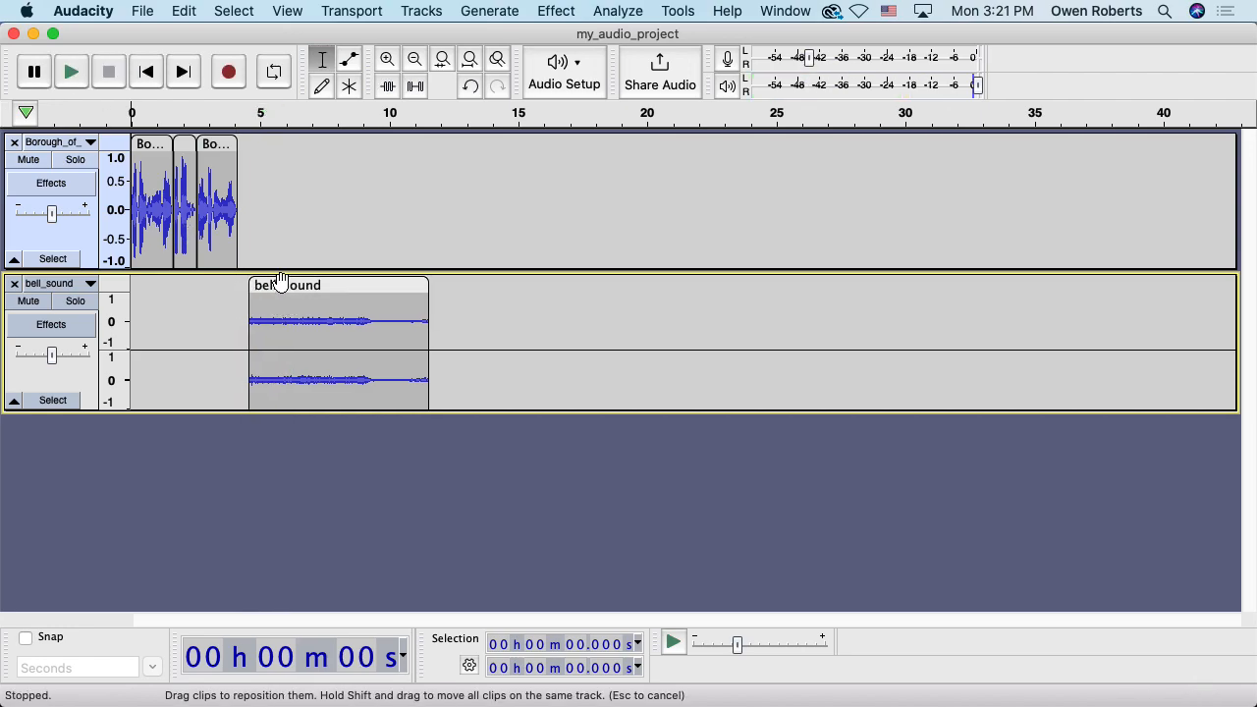
click(225, 126)
click(225, 126)
key(space)
key(space)
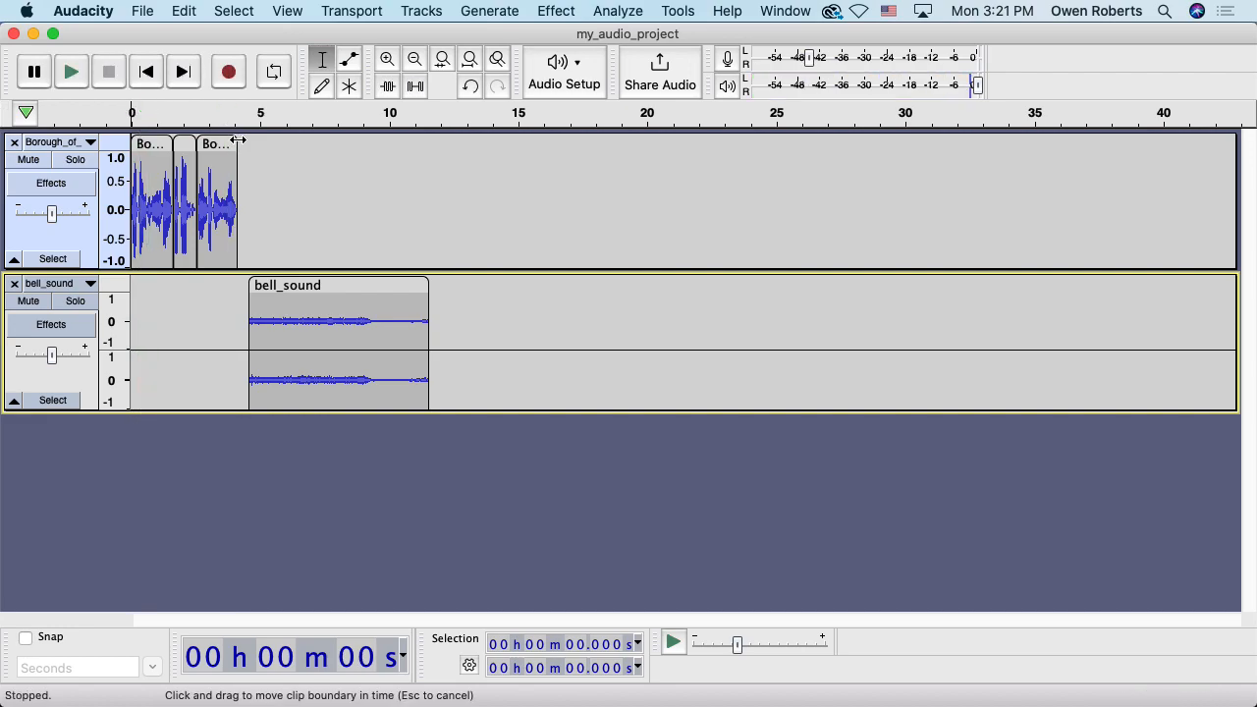
click(222, 128)
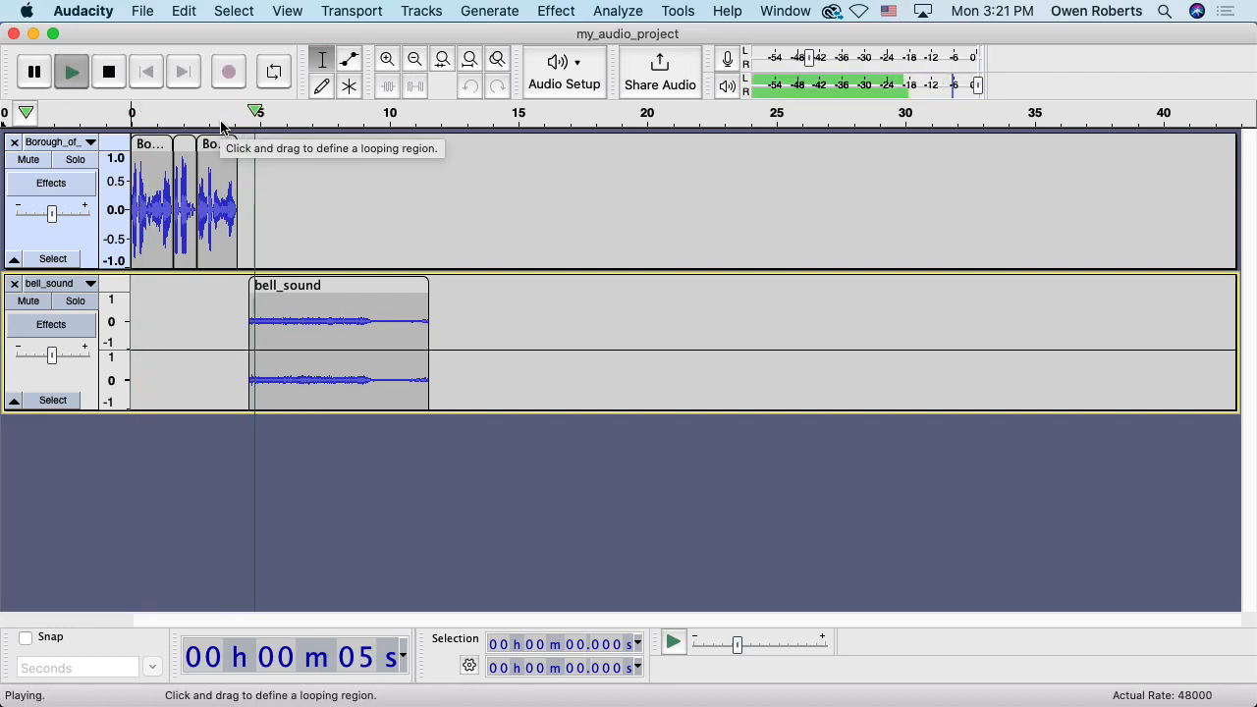
key(space)
Raise the bell track's gain to +8 dB and listen from about 3.8 s
click(52, 356)
drag(52, 360, 67, 359)
click(232, 126)
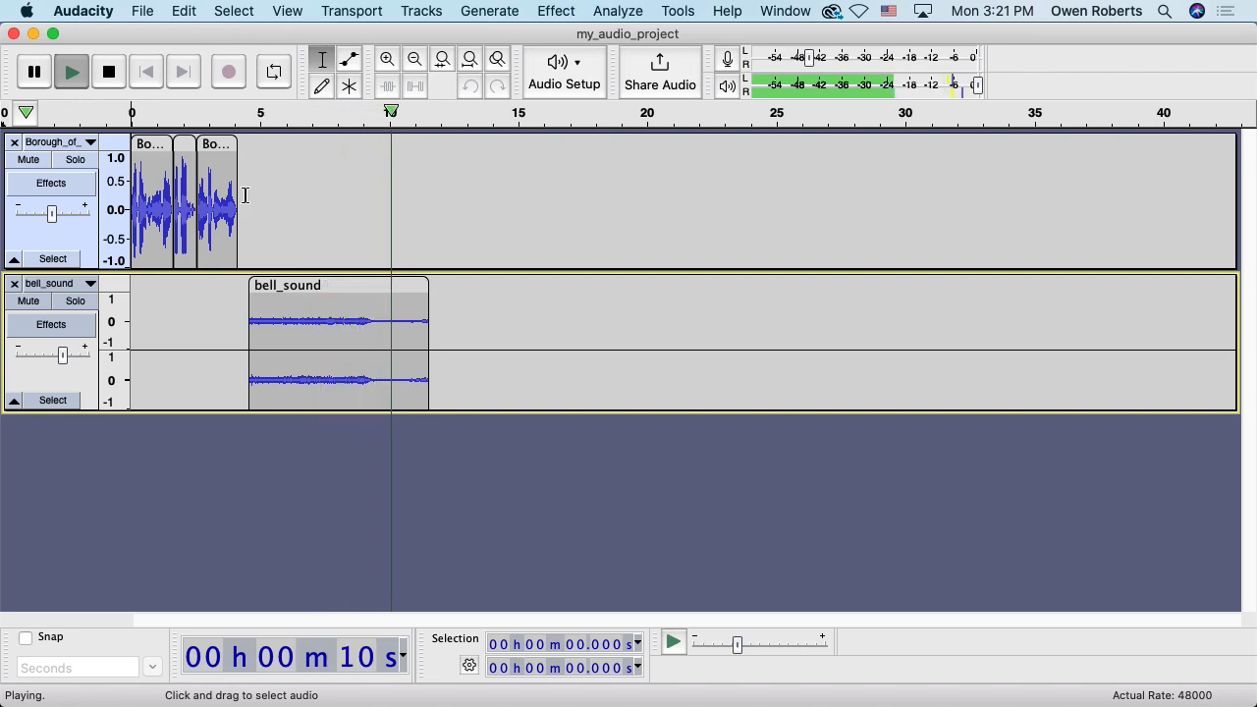
key(space)
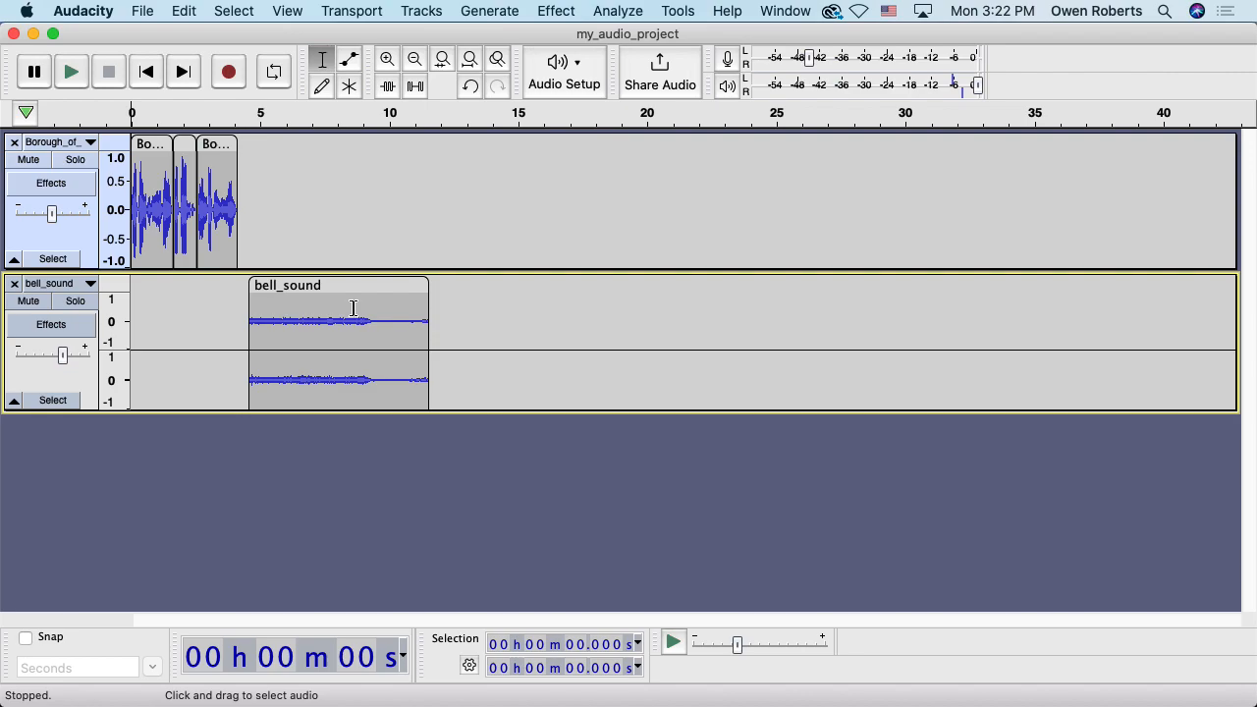
Enlarge the bell_sound track and split the bell clip at 7.041 s
drag(415, 410, 401, 514)
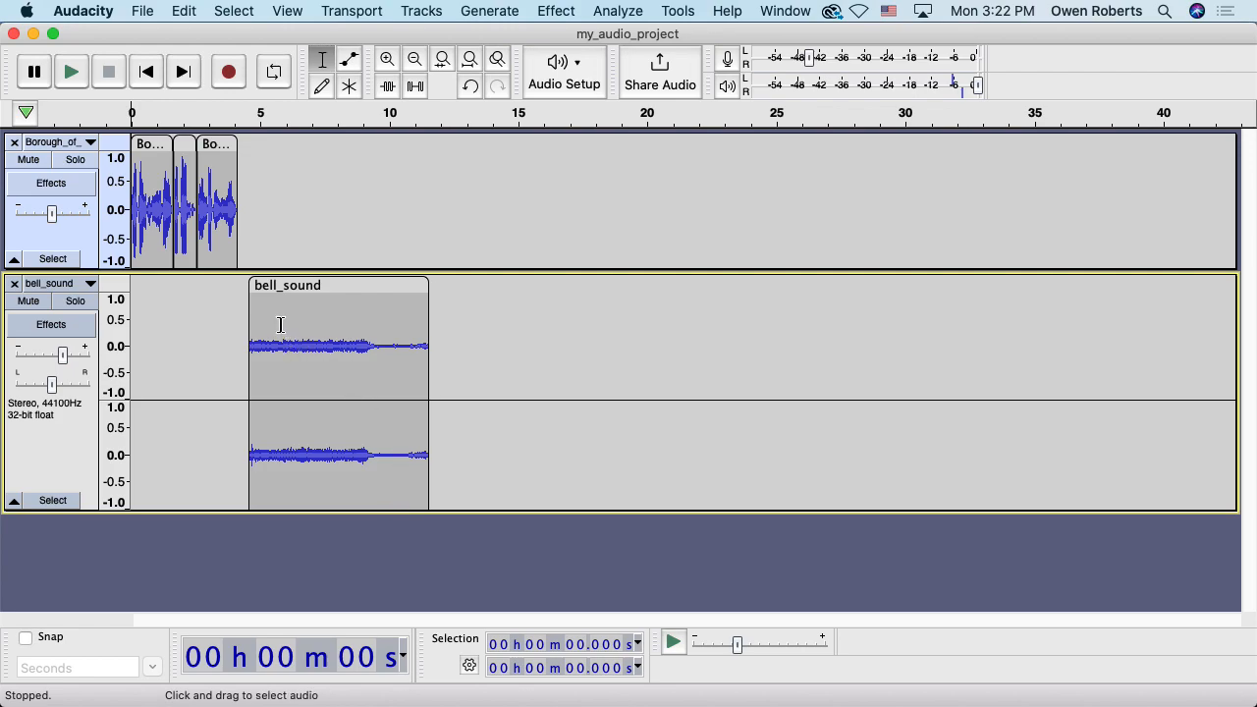
click(239, 341)
key(space)
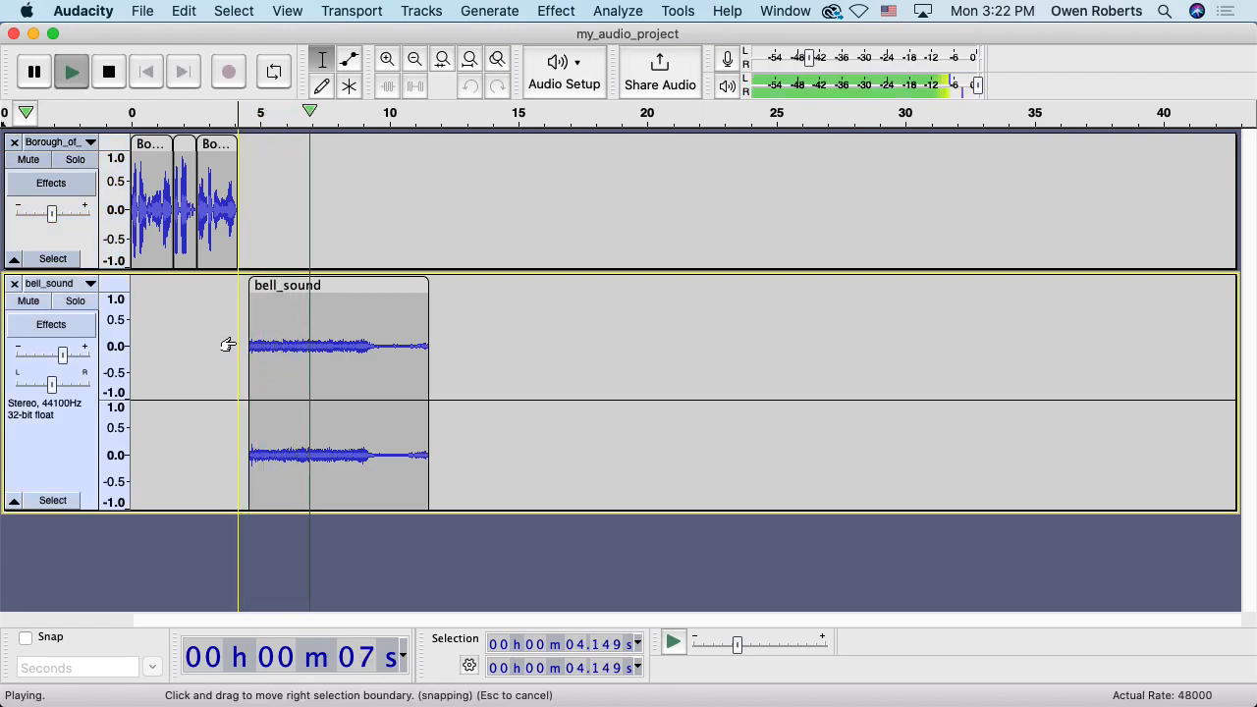
key(space)
click(283, 347)
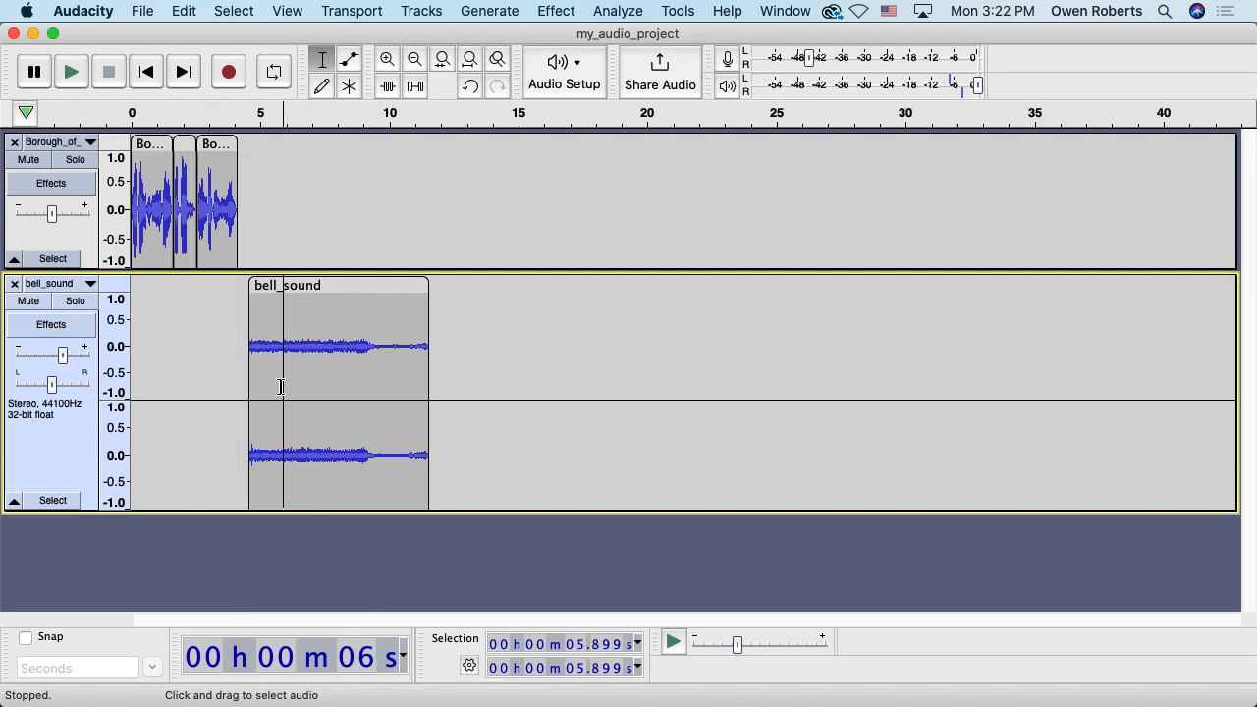
click(312, 348)
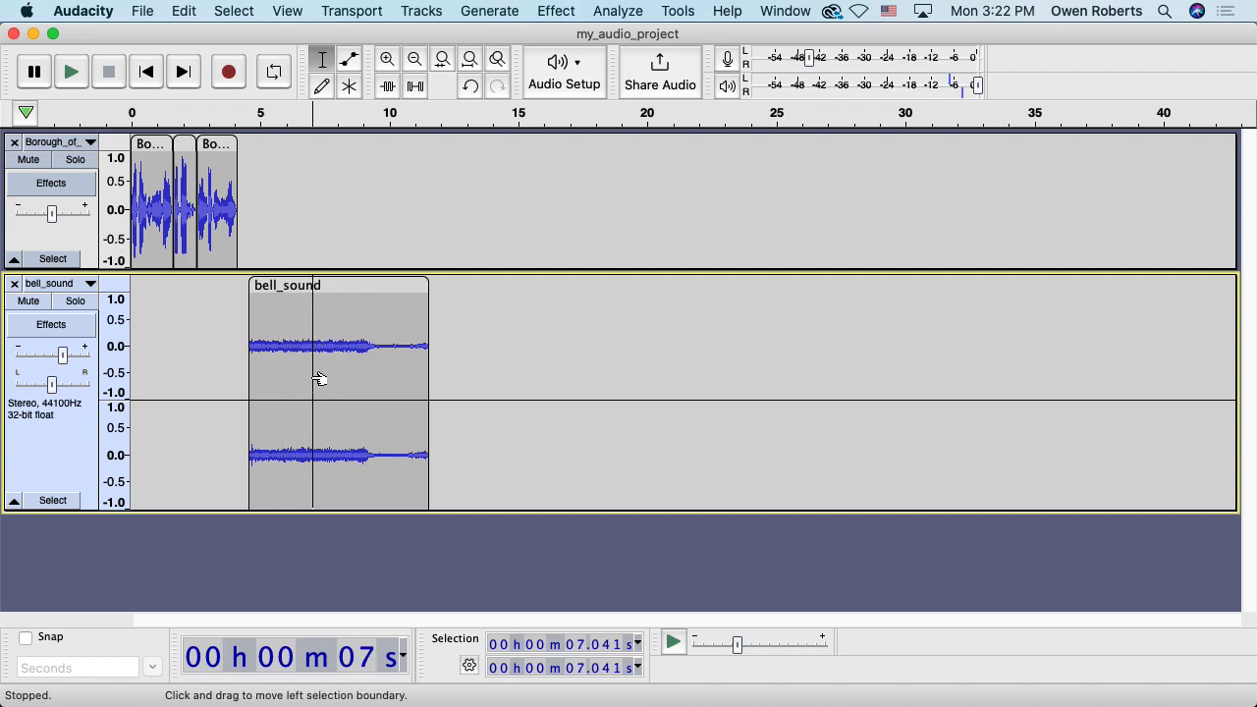
key(super+i)
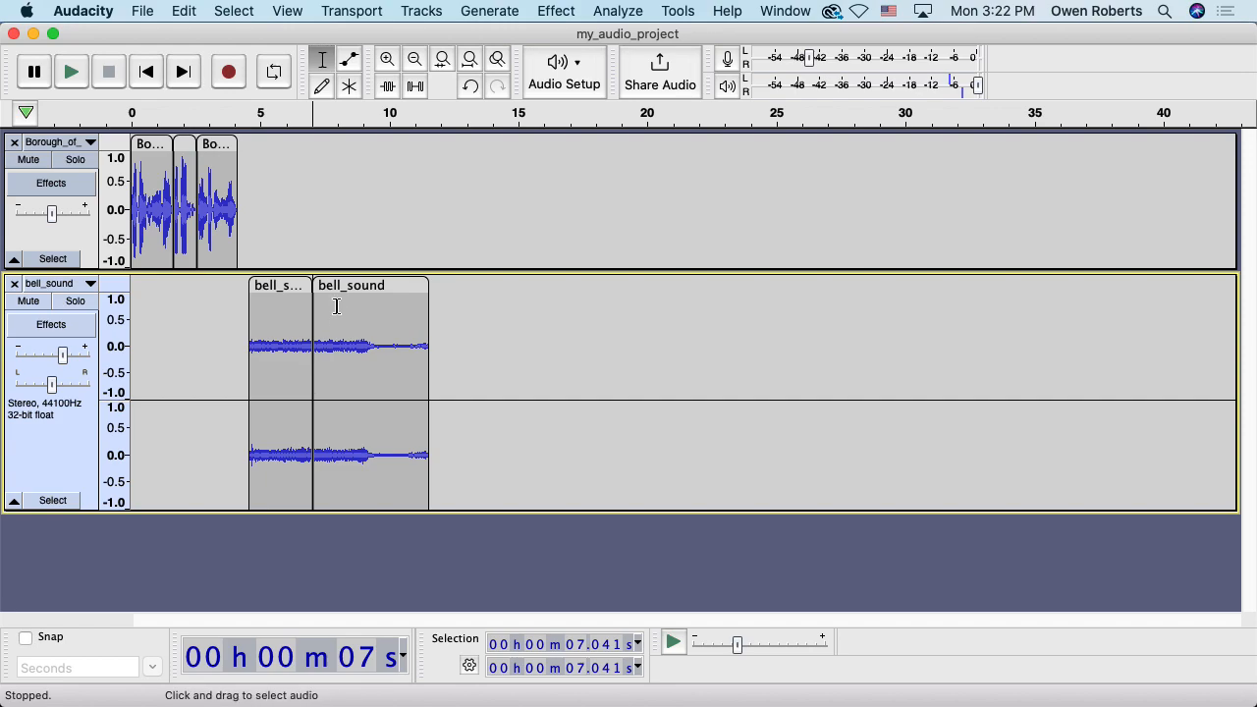
Delete the bell piece after 7.041 s, preview the trimmed bell, and fit the project to the window
drag(345, 288, 405, 295)
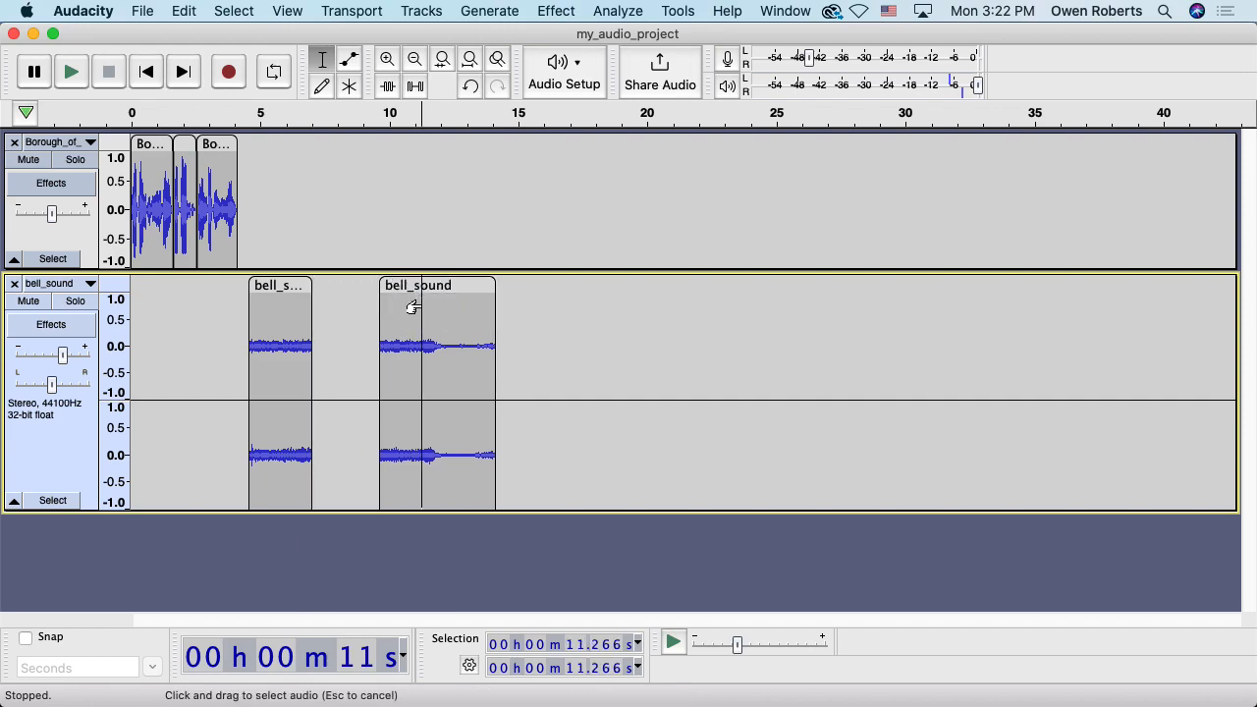
double_click(421, 305)
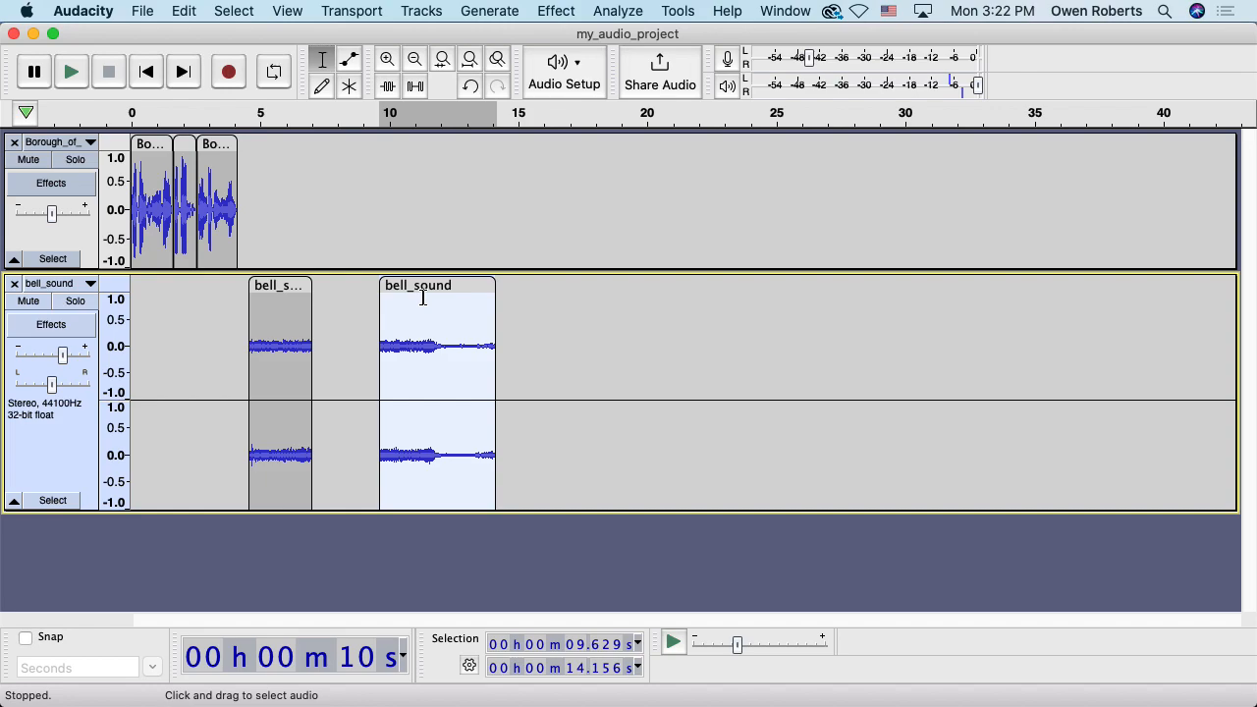
key(Delete)
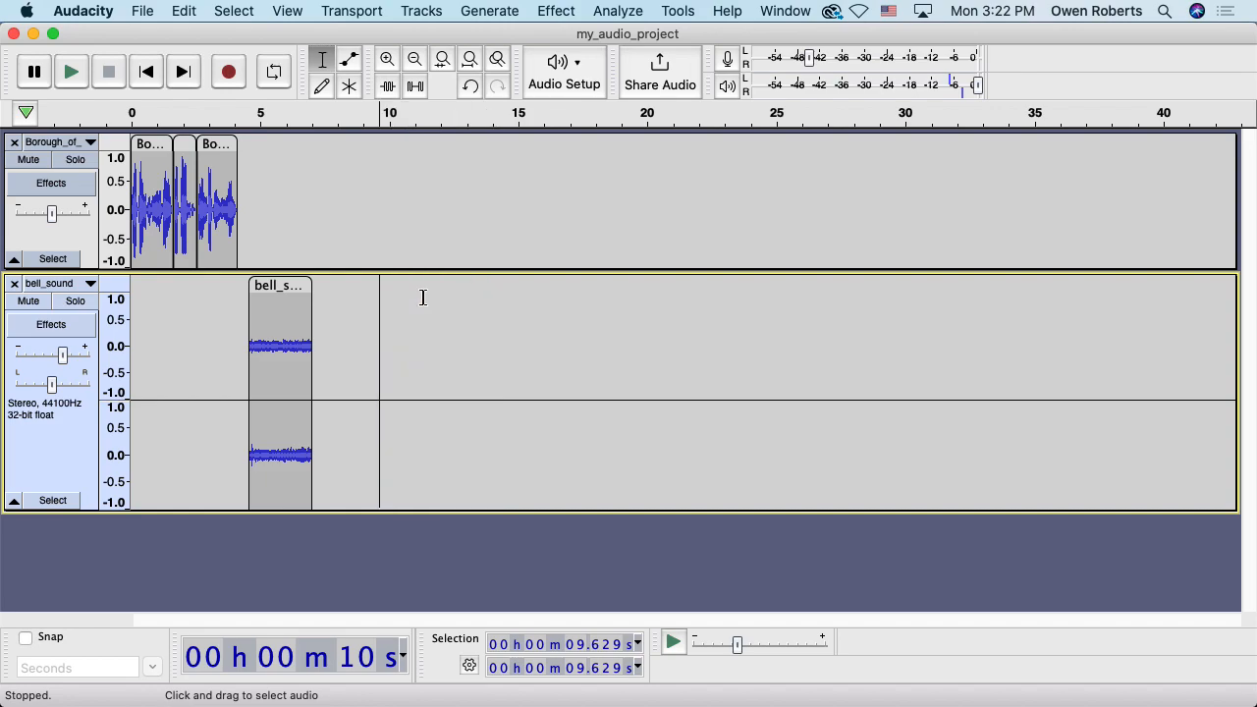
click(233, 293)
key(space)
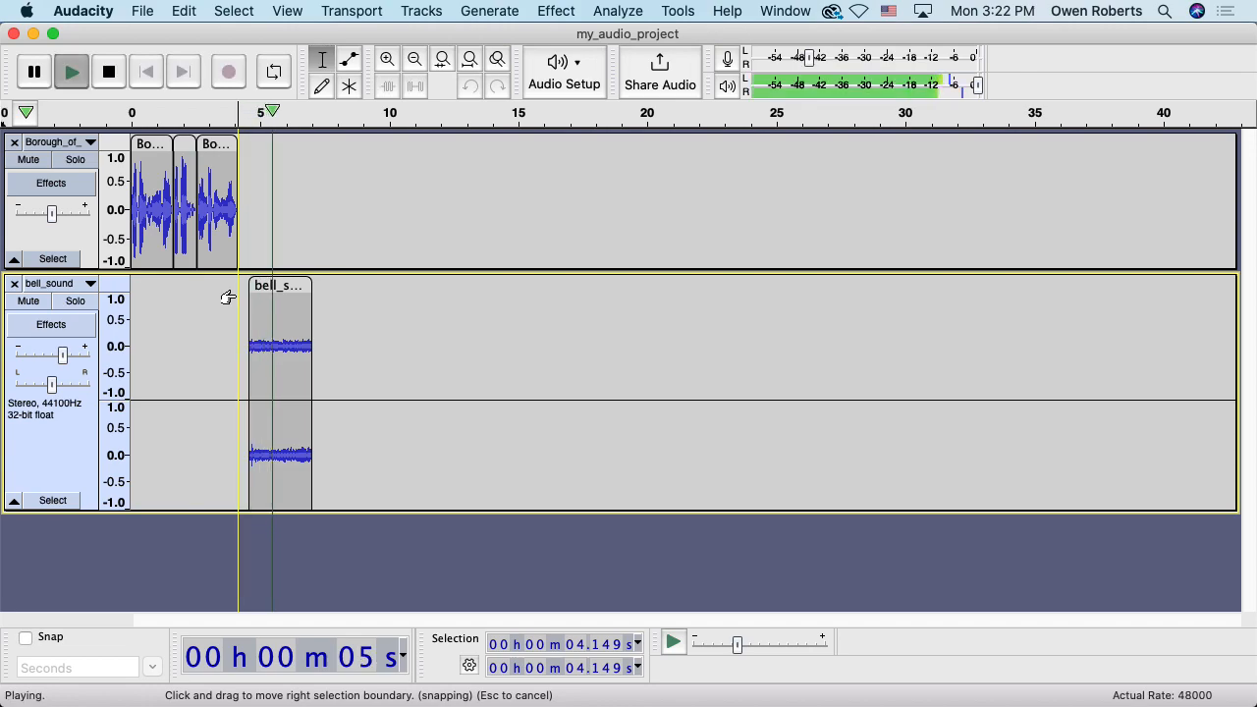
key(space)
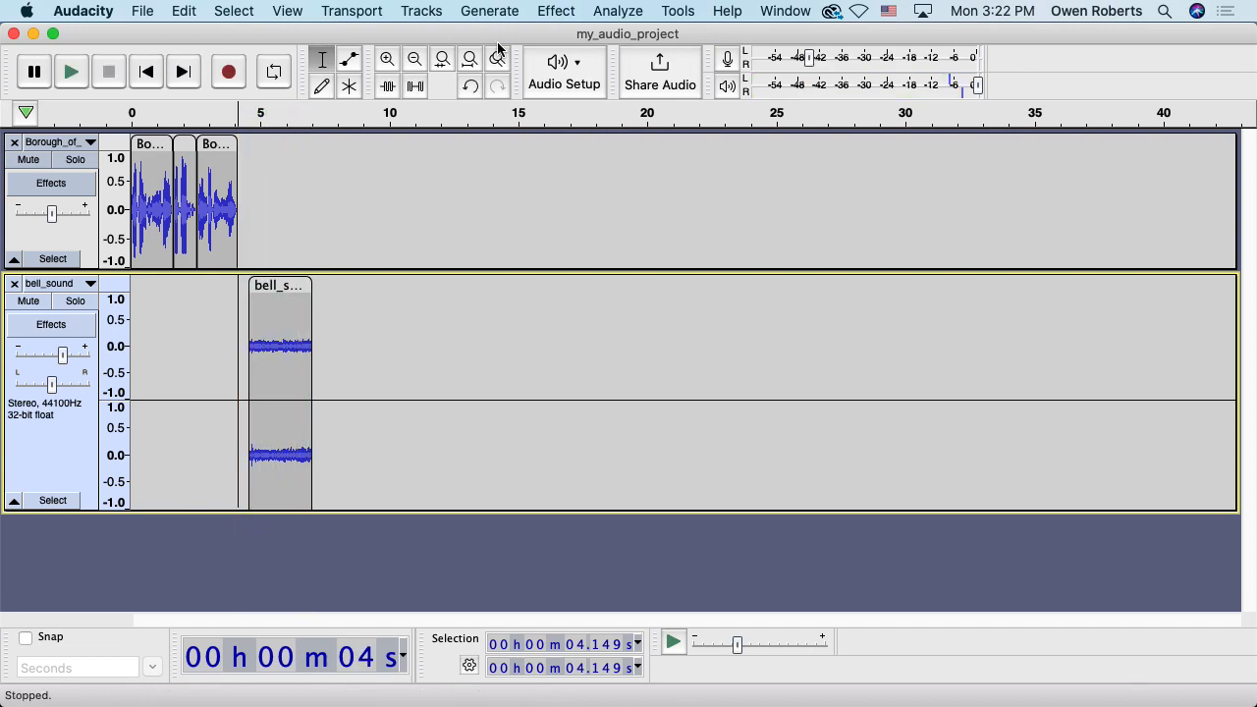
click(442, 58)
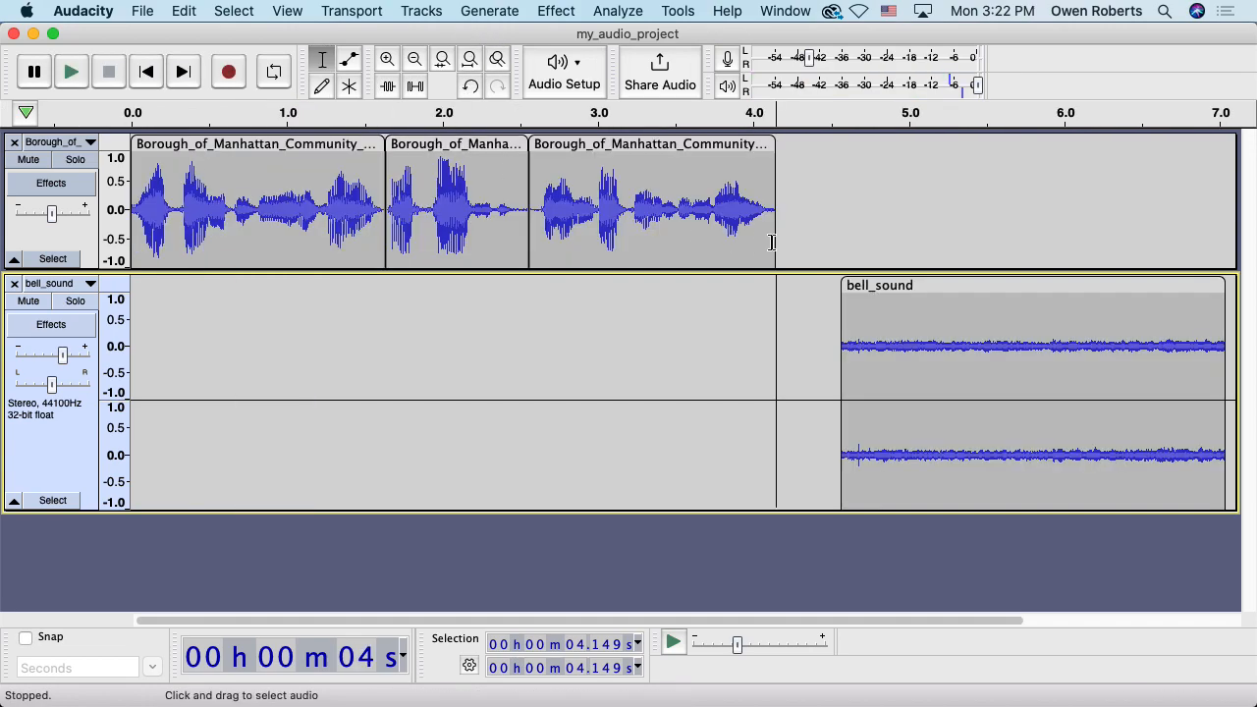
Zoom out, audition from 6.820 s, and select bell_sound from 6.391 s to its 7.041 s end
click(414, 59)
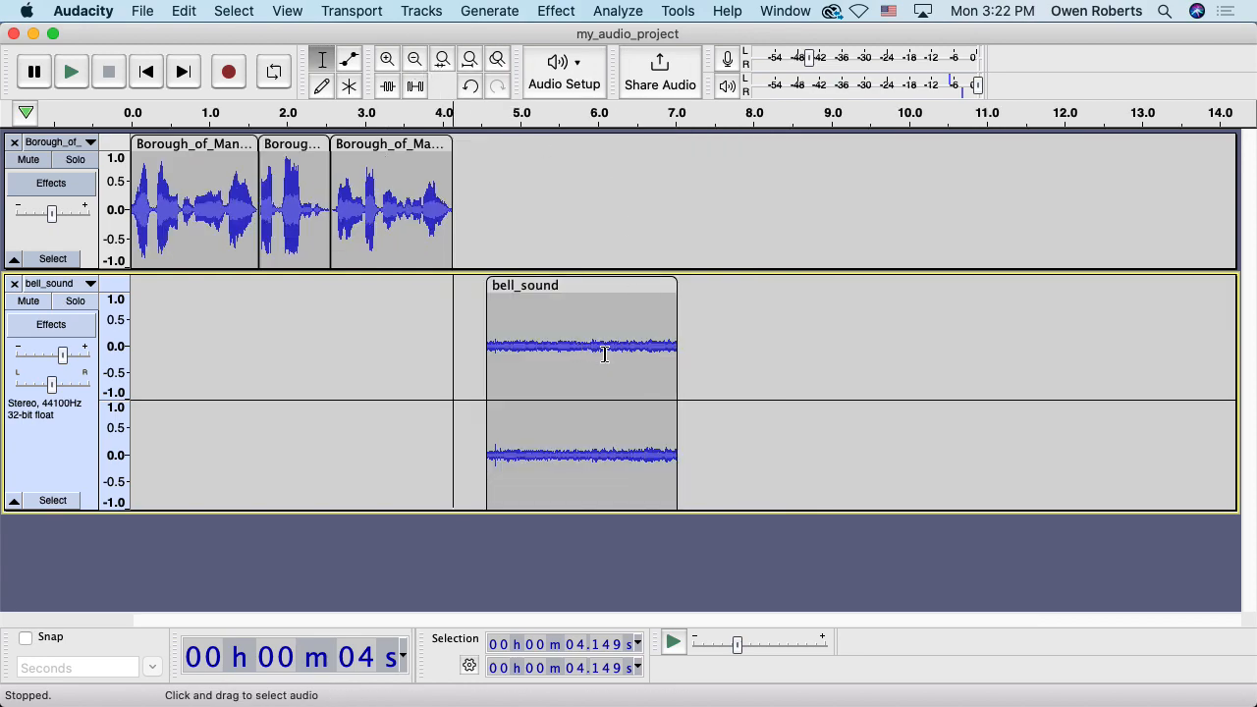
drag(605, 350, 679, 350)
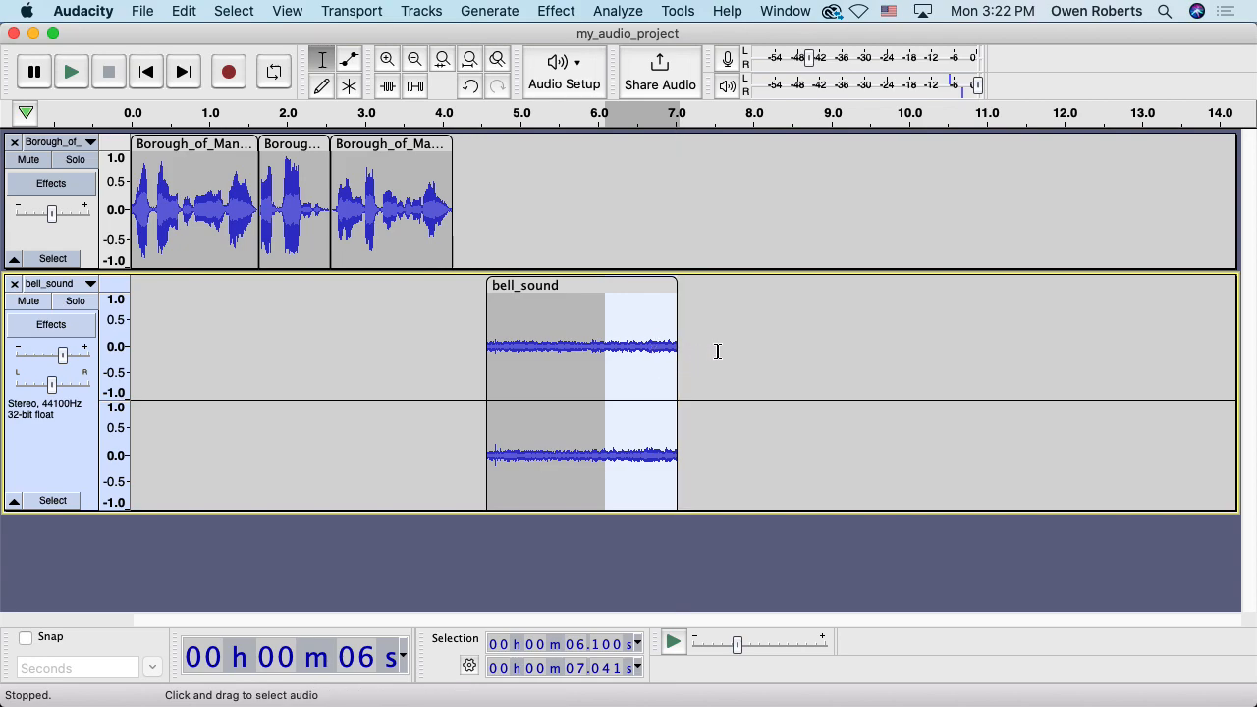
click(661, 331)
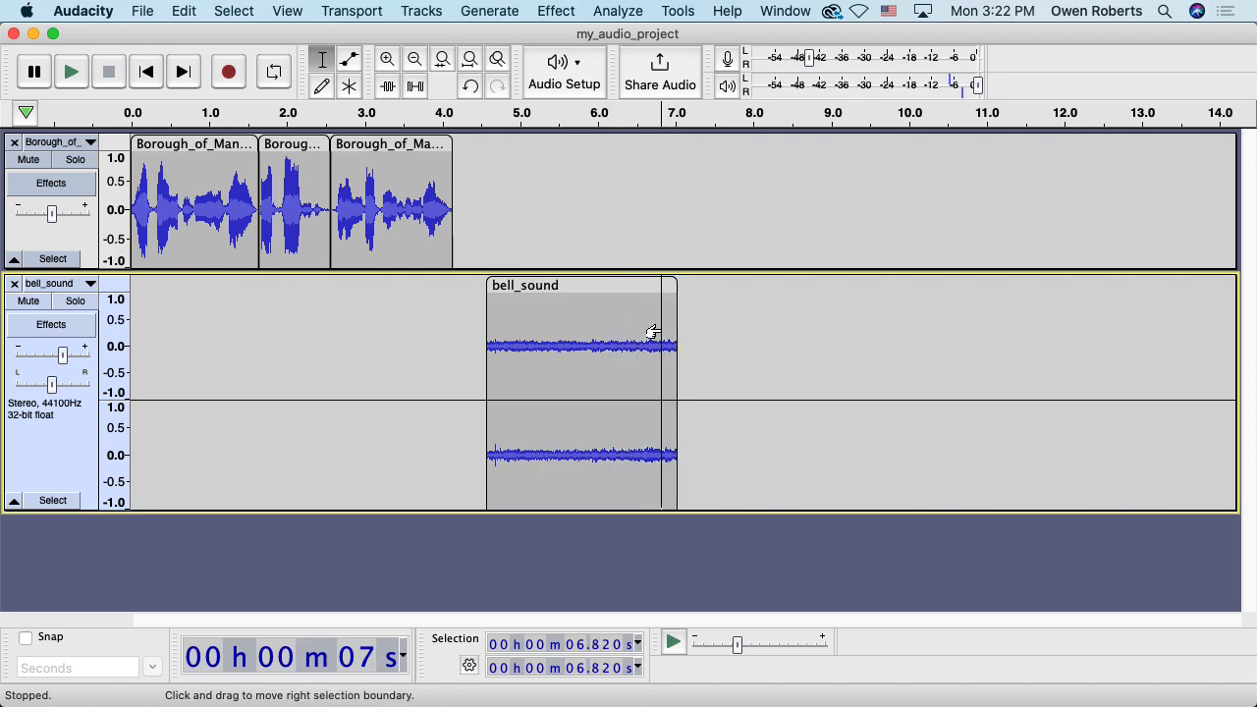
key(space)
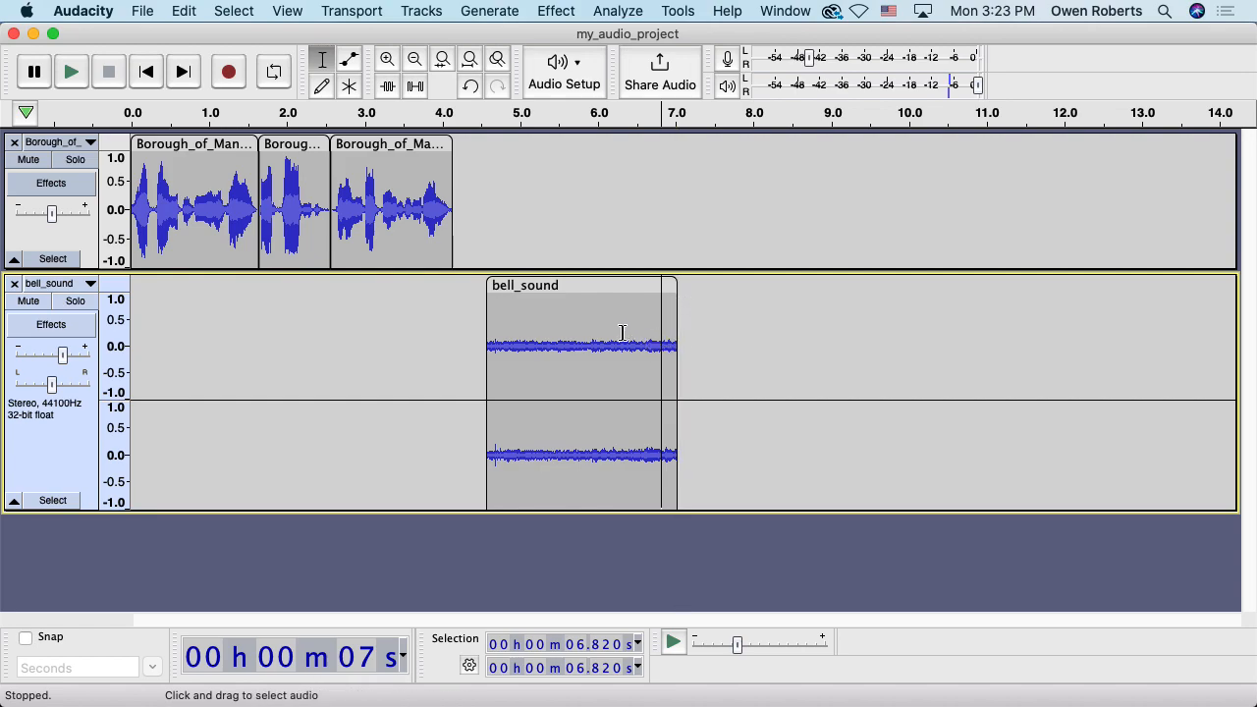
drag(629, 327, 680, 334)
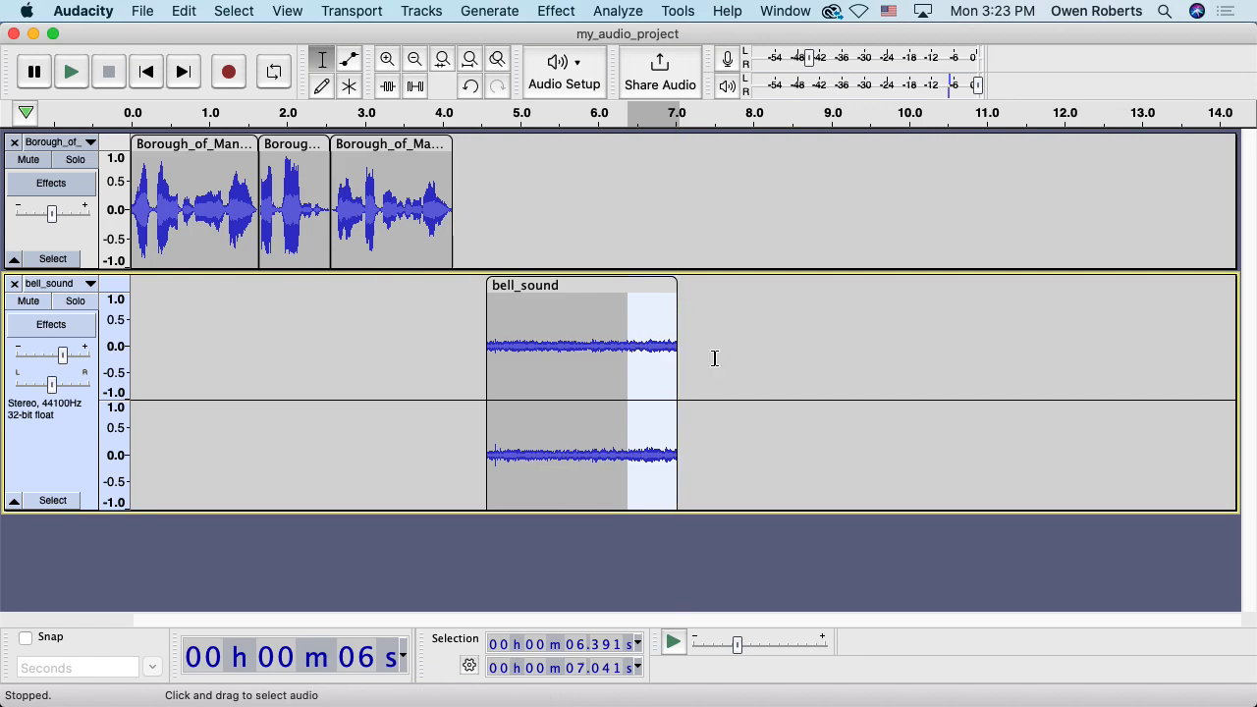
Apply Effect > Fading > Fade Out to the selected 6.391–7.041 s bell ending
click(568, 13)
mouse_move(633, 145)
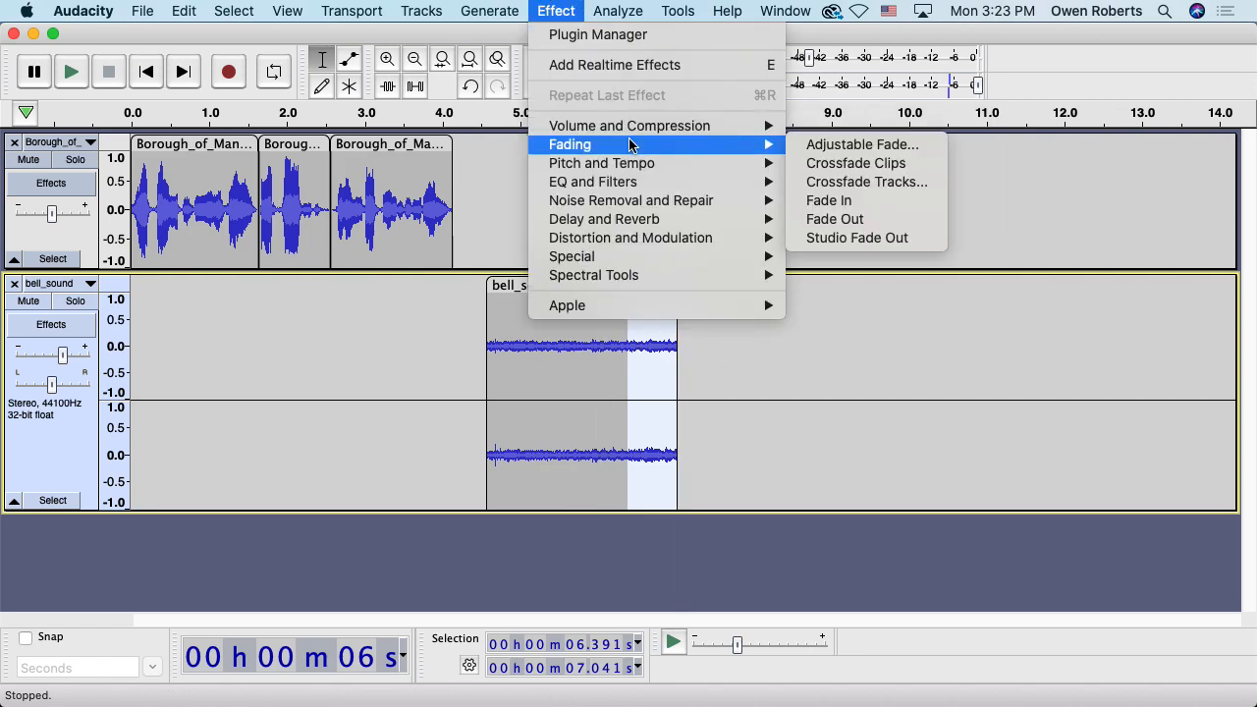
click(841, 218)
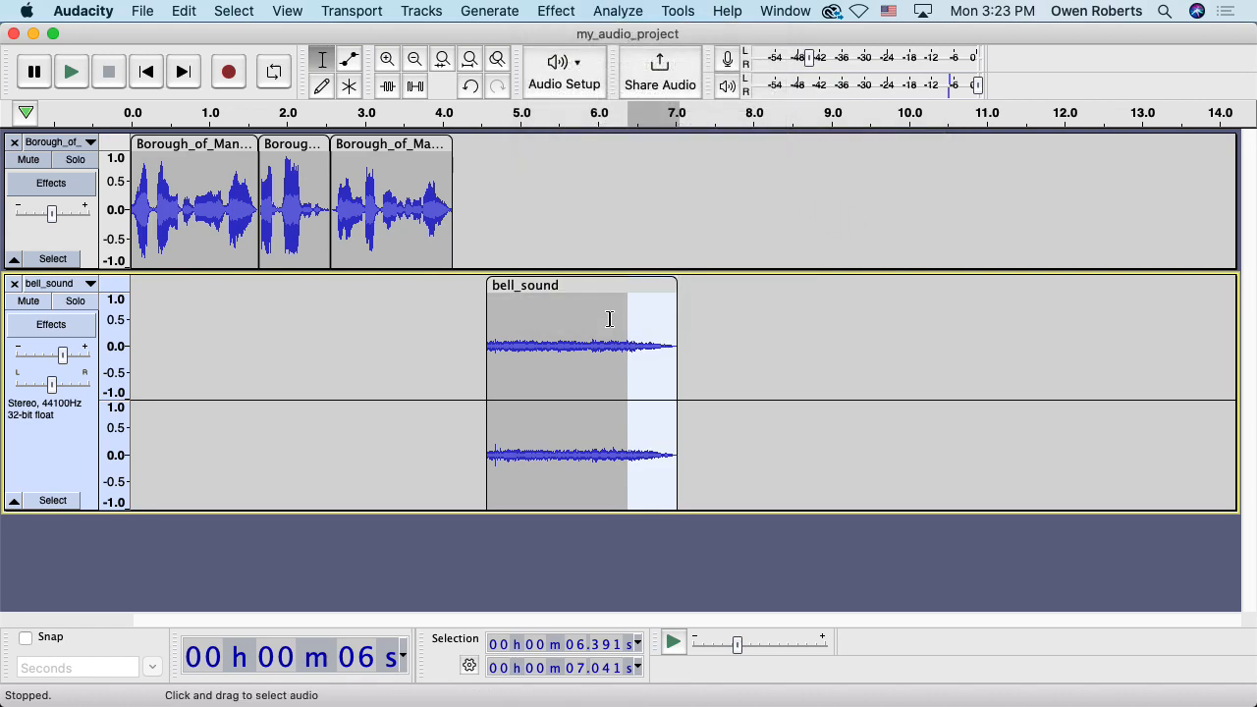
Play back from 6.163 s and from 4.471 s to check the faded bell
click(609, 317)
key(space)
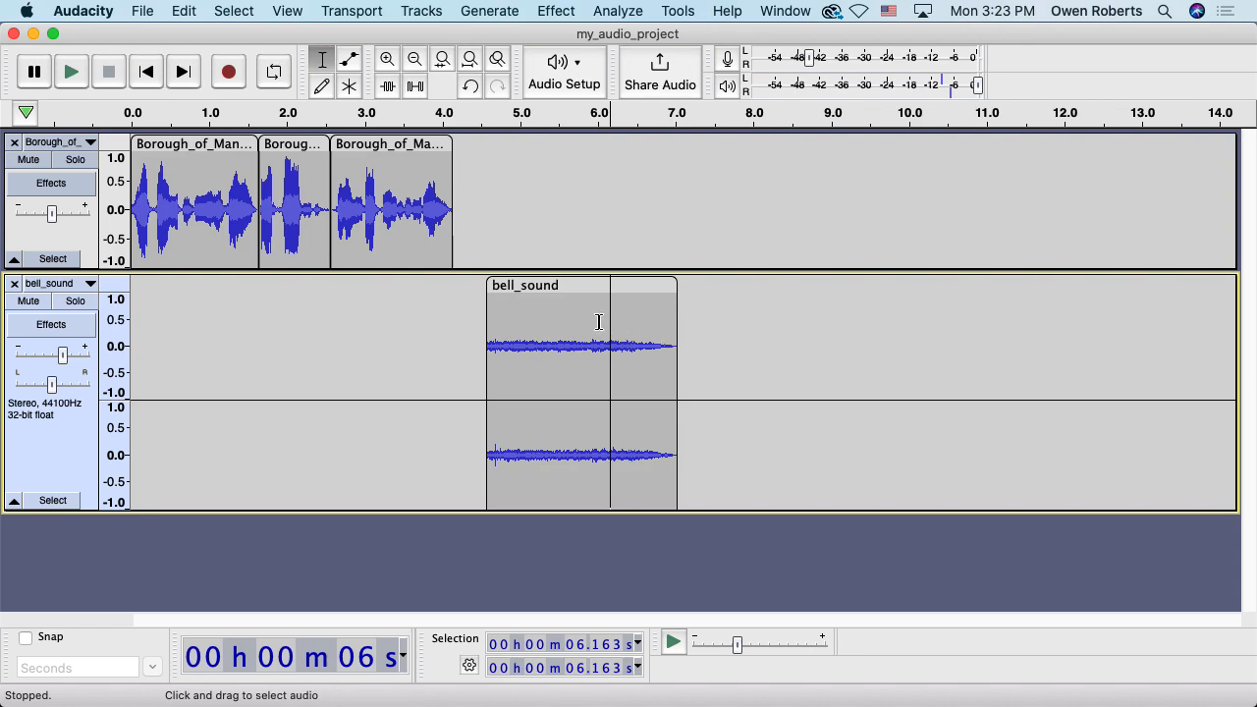
click(479, 309)
key(space)
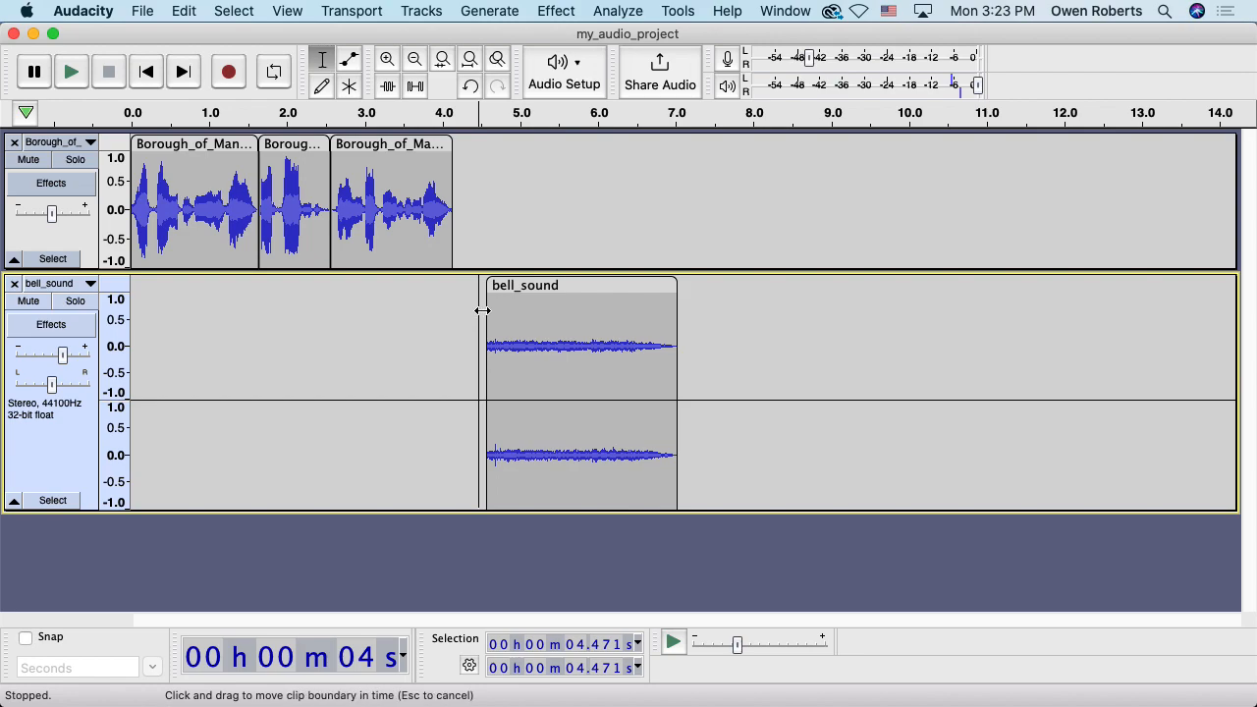
Zoom in on the bell clip's start and audition it from its left edge
click(388, 59)
click(388, 59)
click(388, 59)
click(388, 58)
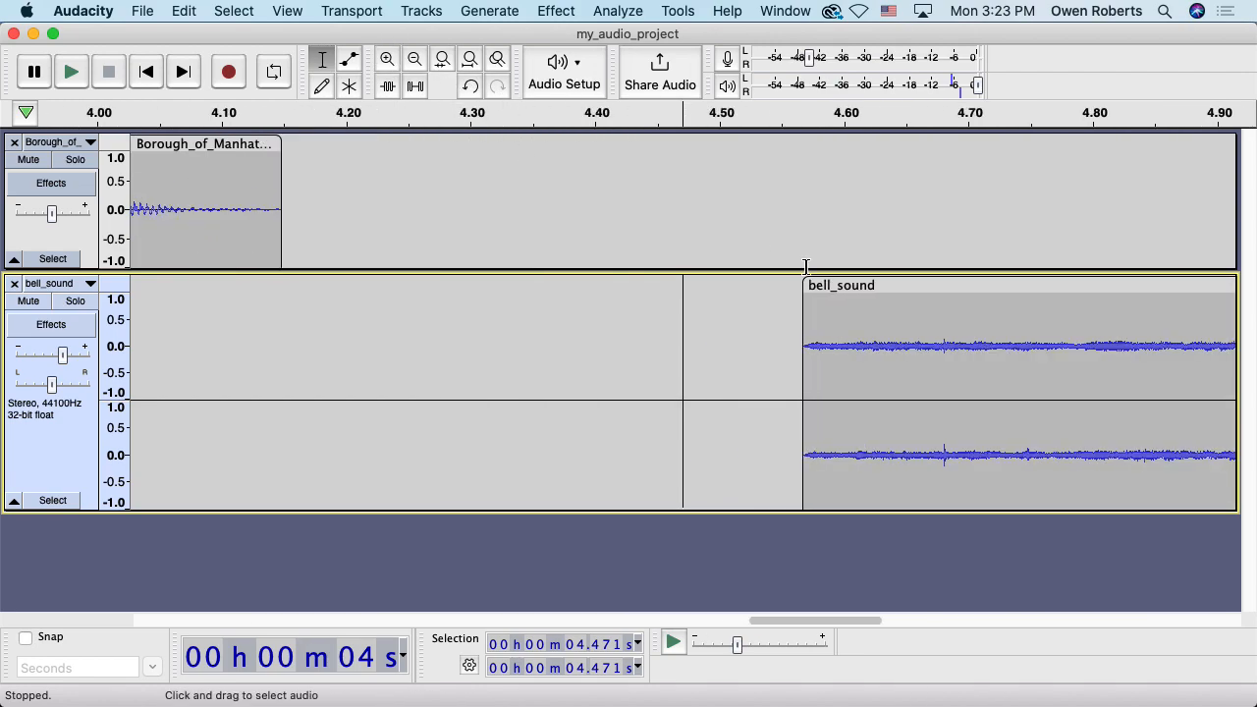
click(798, 343)
key(space)
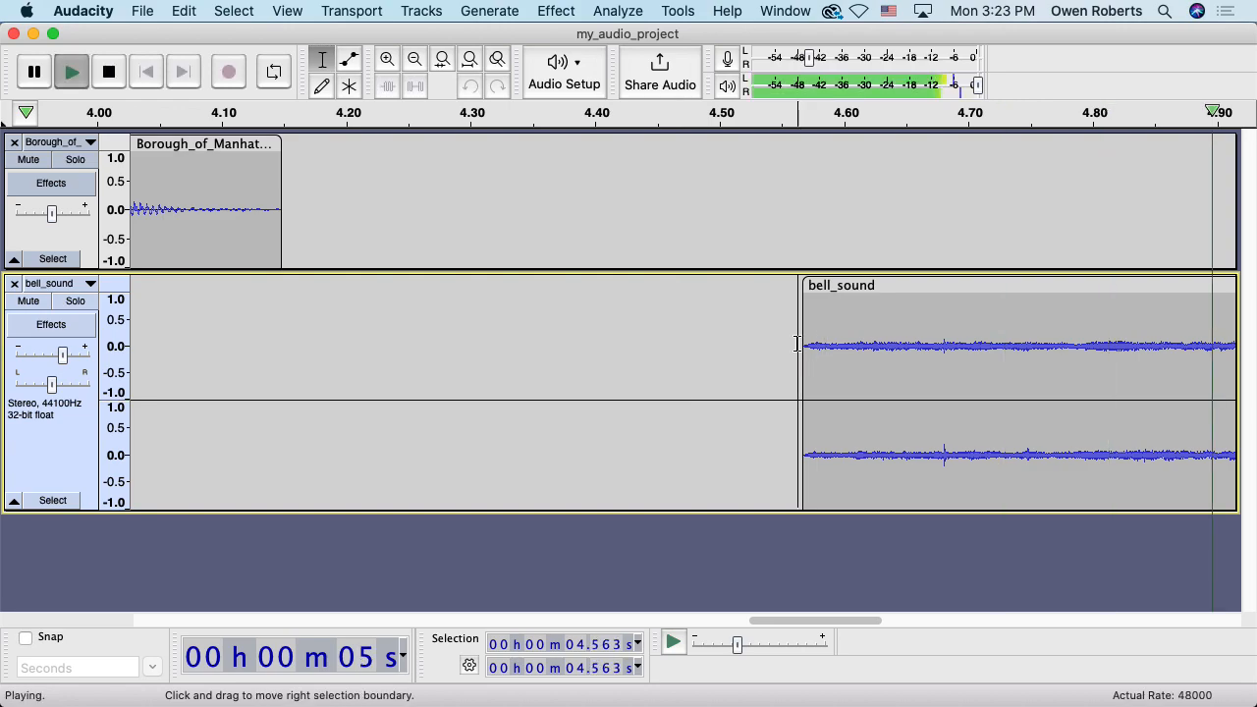
scroll(756, 343, right, 1)
key(space)
click(723, 342)
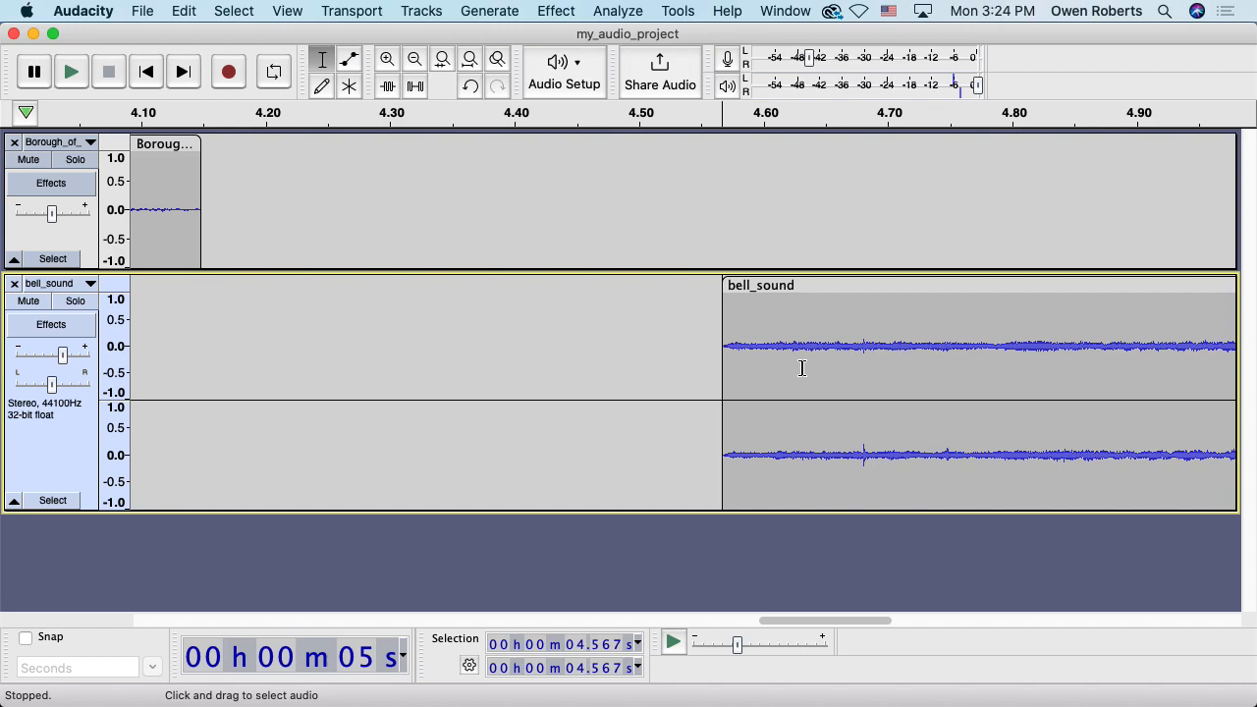
Split bell_sound at 4.582 s and delete the small leading piece
click(388, 60)
click(388, 60)
click(388, 60)
click(388, 60)
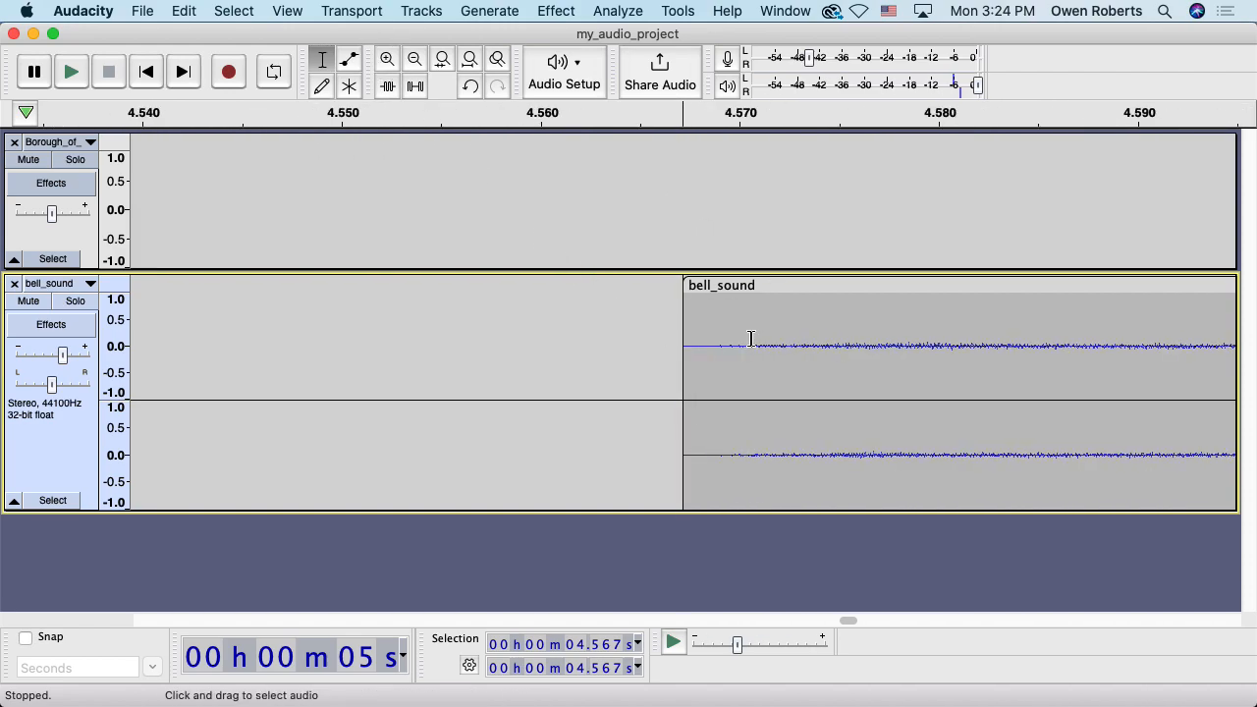
click(415, 61)
click(415, 61)
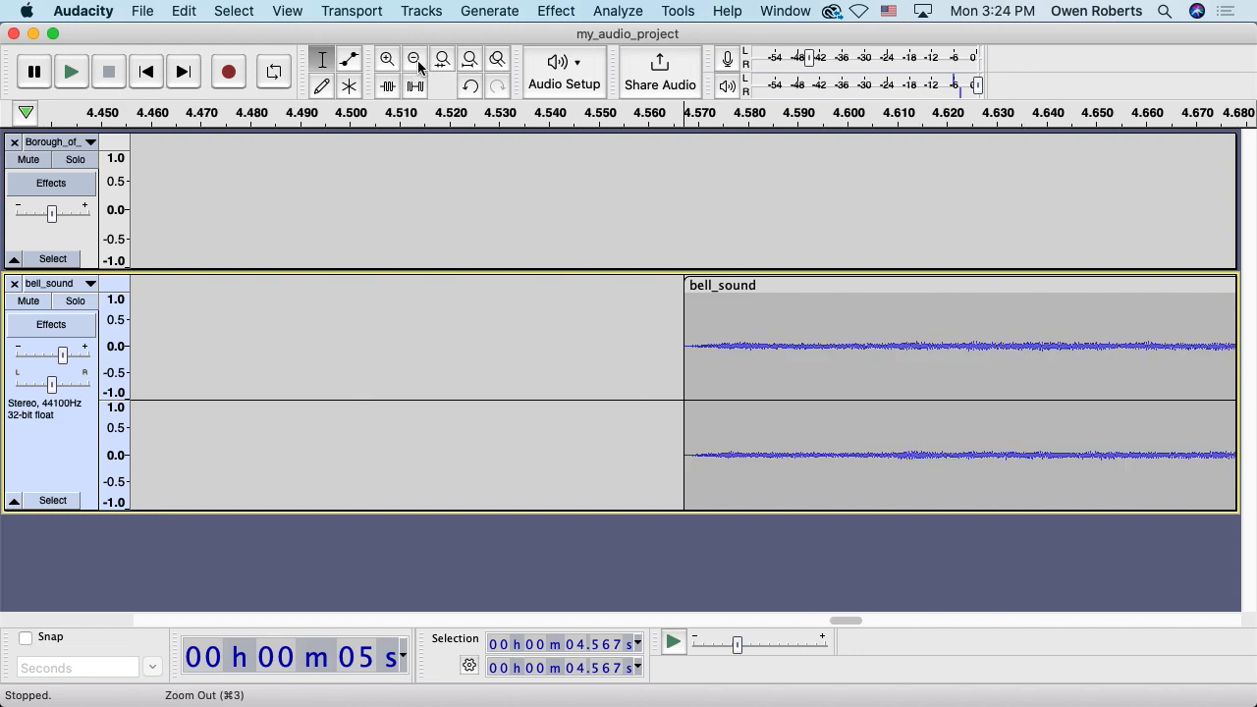
click(759, 333)
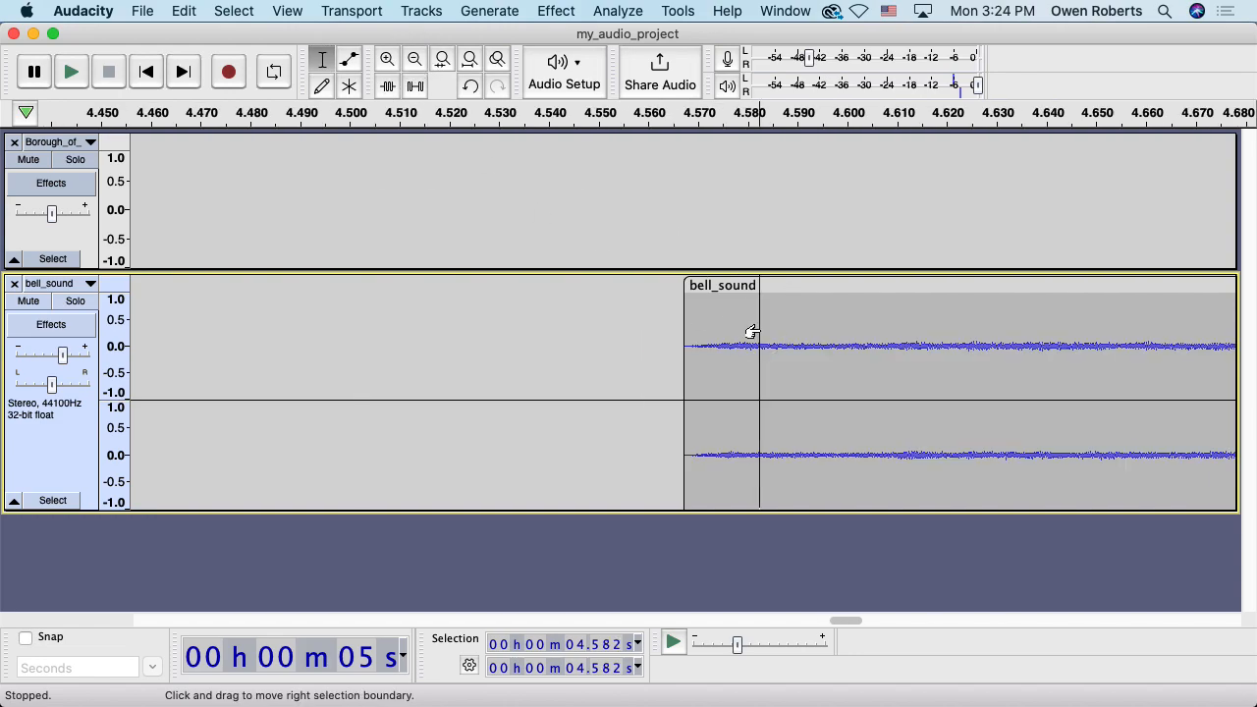
key(super+i)
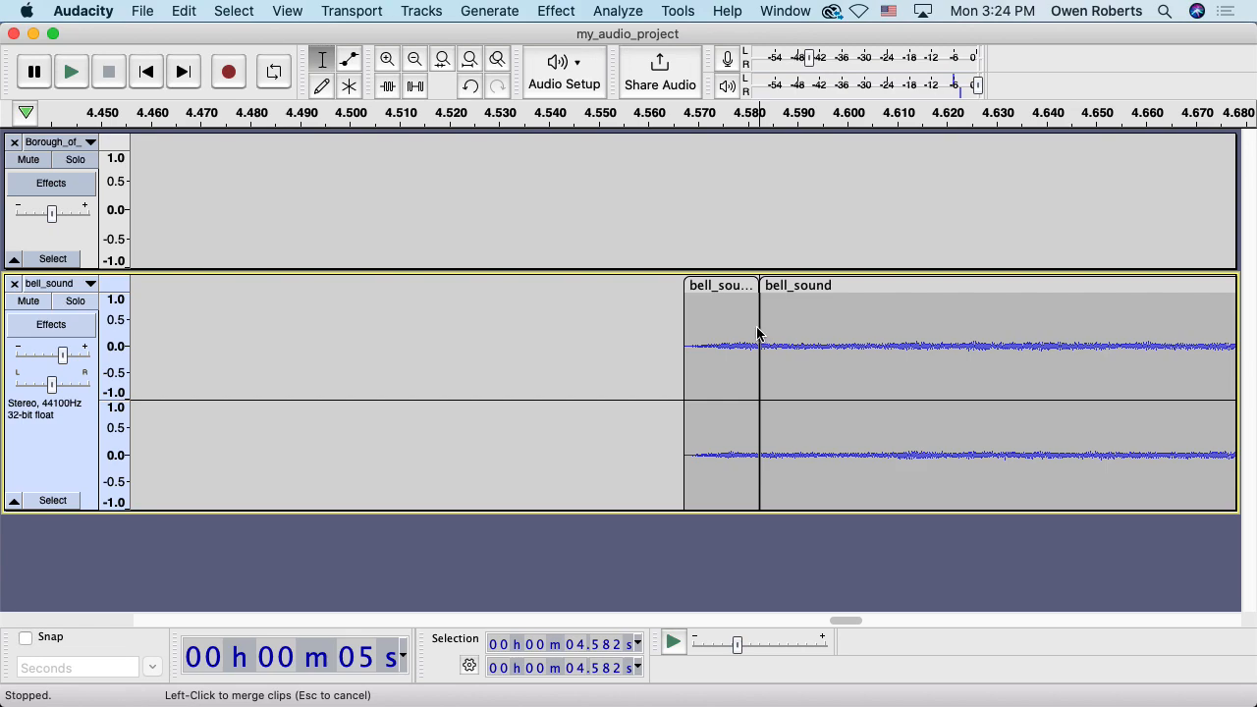
click(733, 285)
key(Delete)
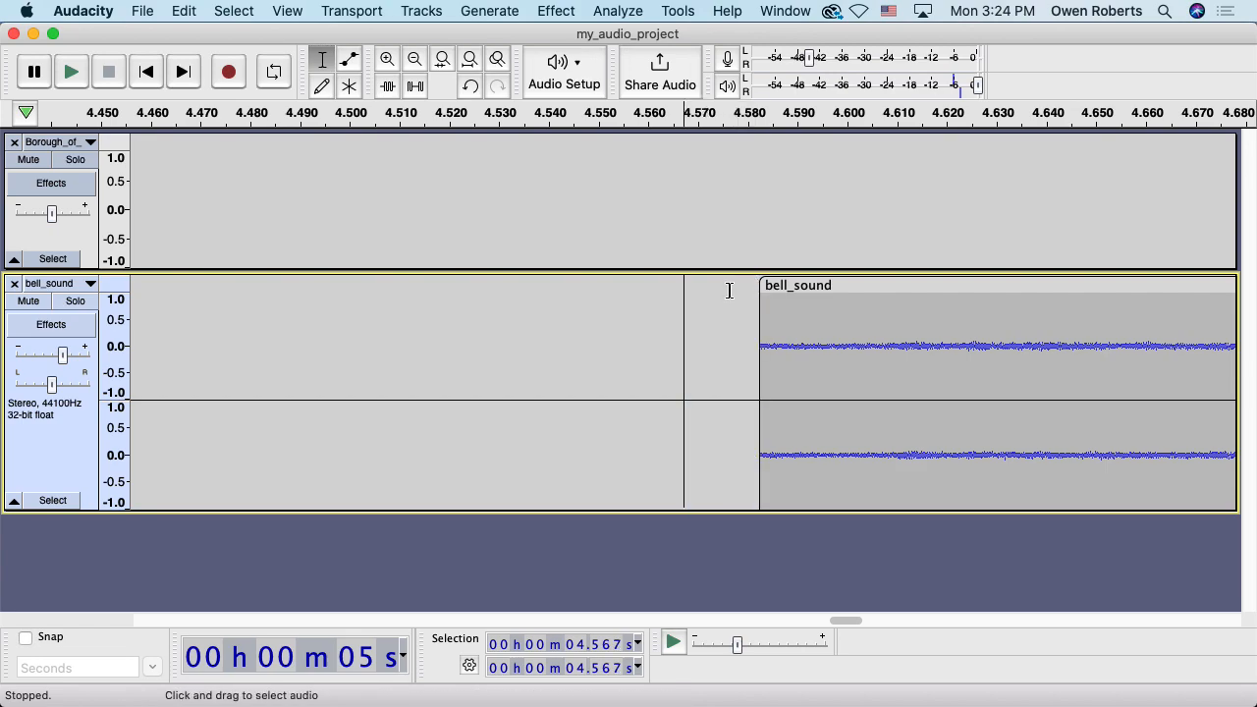
Zoom closely around the new bell clip start and select its first few milliseconds
click(389, 59)
click(389, 59)
click(389, 59)
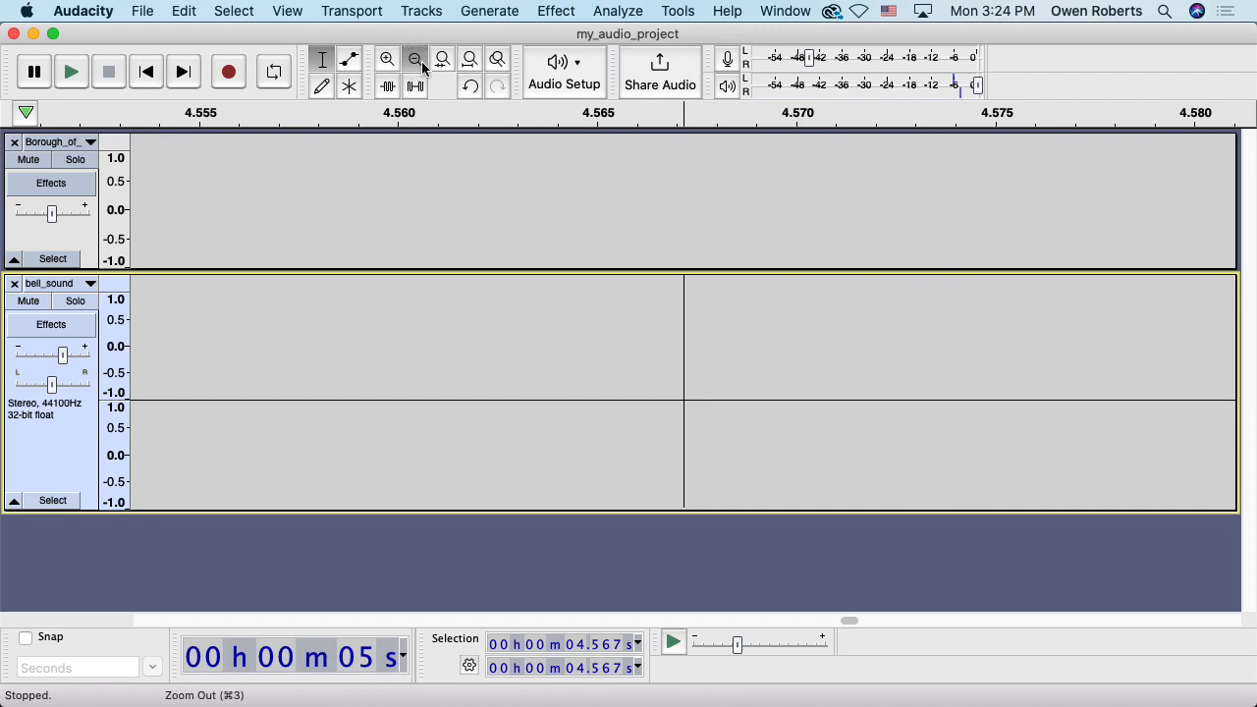
click(414, 59)
click(985, 327)
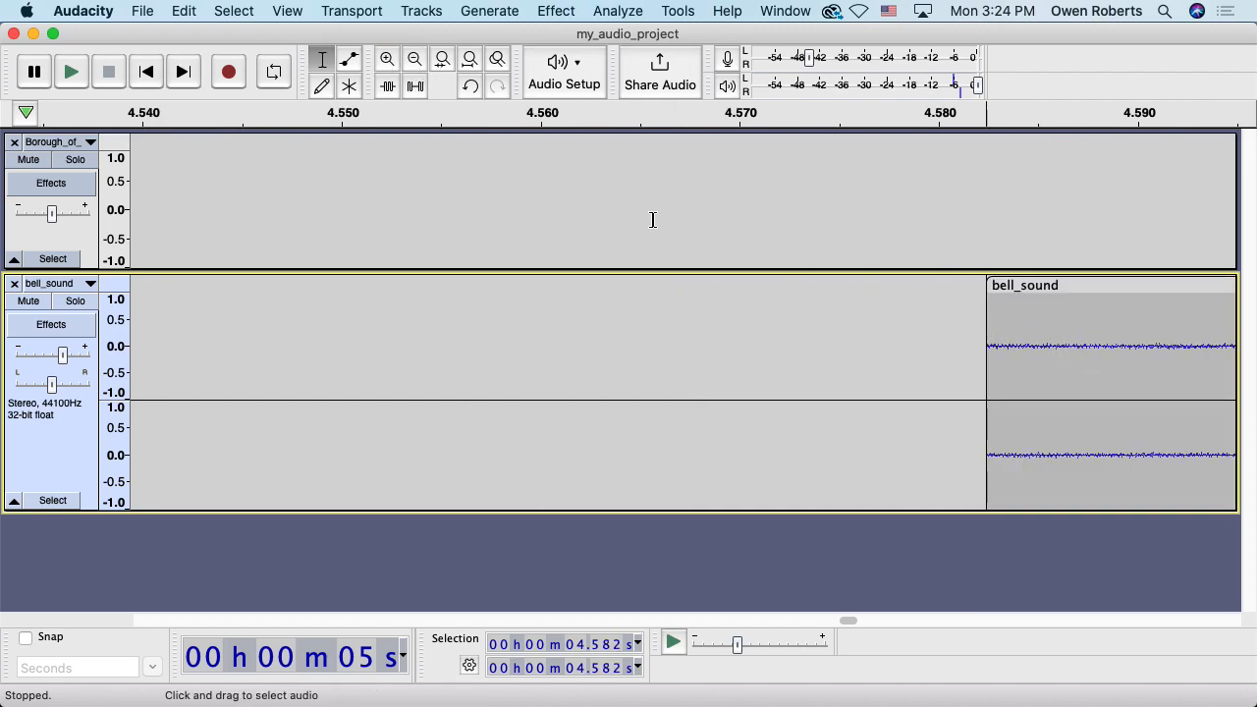
click(387, 61)
click(387, 61)
click(388, 61)
click(387, 61)
click(389, 61)
click(388, 61)
click(388, 61)
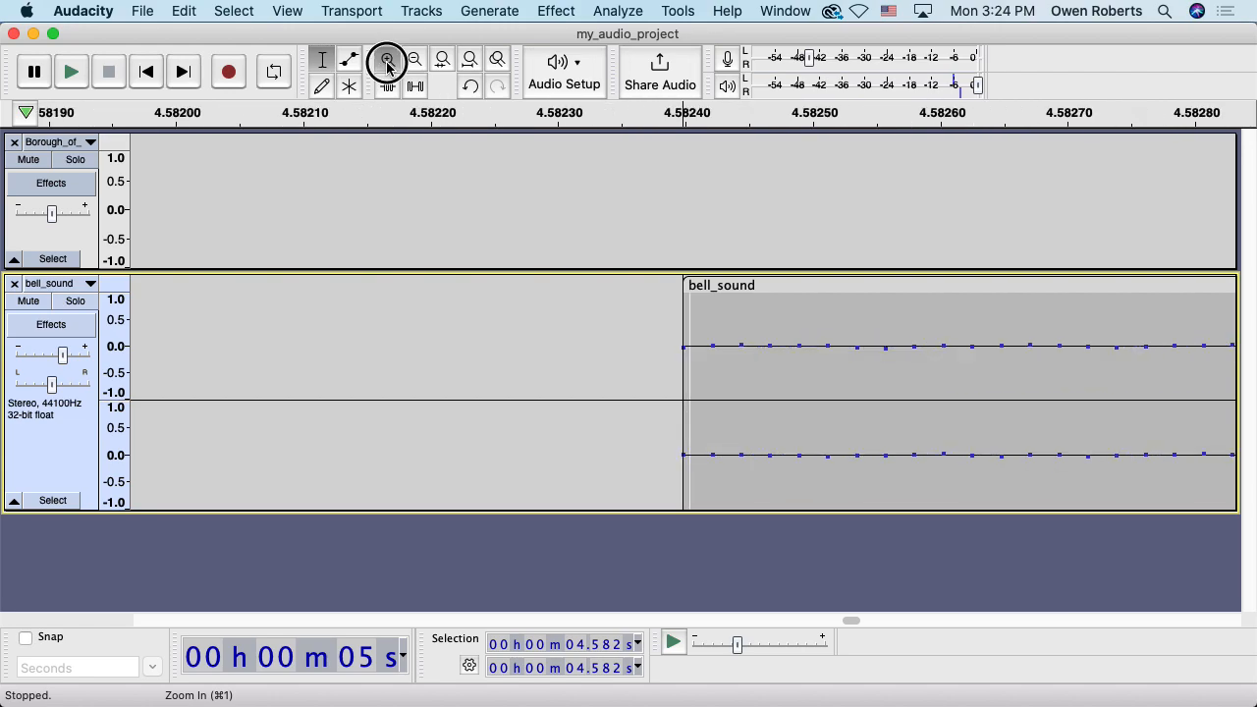
click(416, 61)
click(415, 61)
click(415, 61)
click(415, 61)
click(416, 60)
click(415, 61)
click(415, 60)
click(415, 61)
click(416, 61)
click(388, 61)
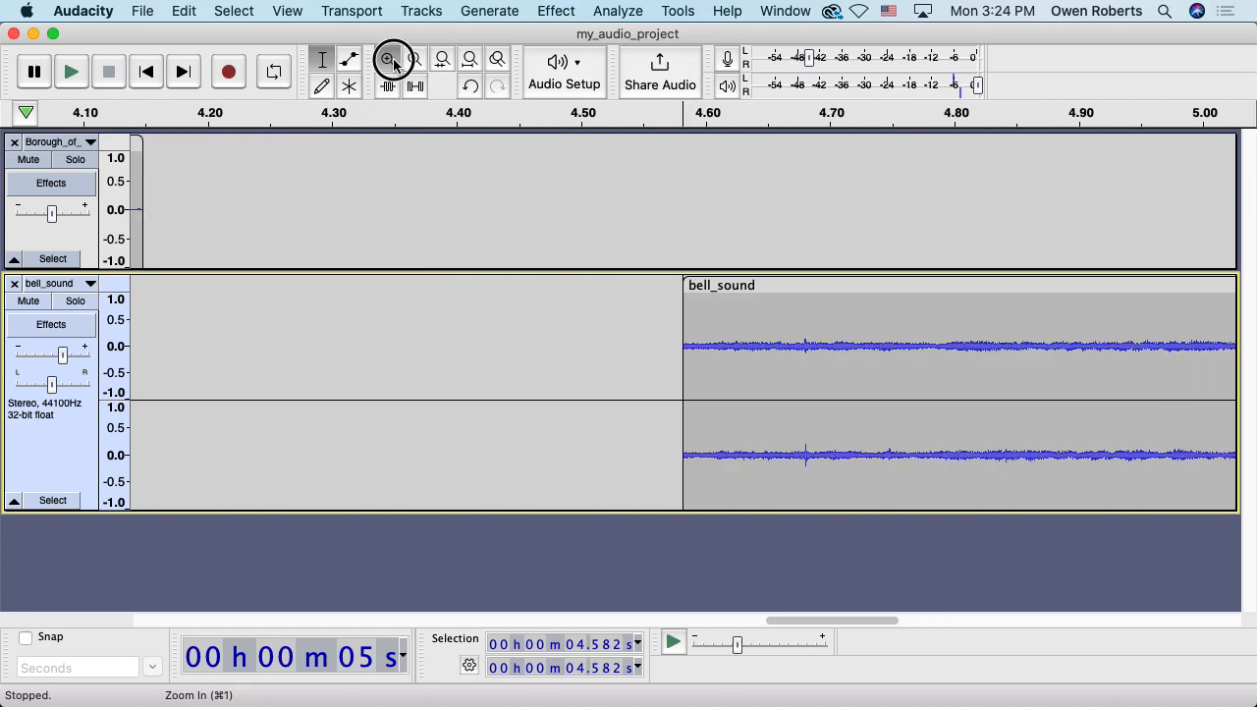
click(388, 60)
click(388, 61)
click(388, 60)
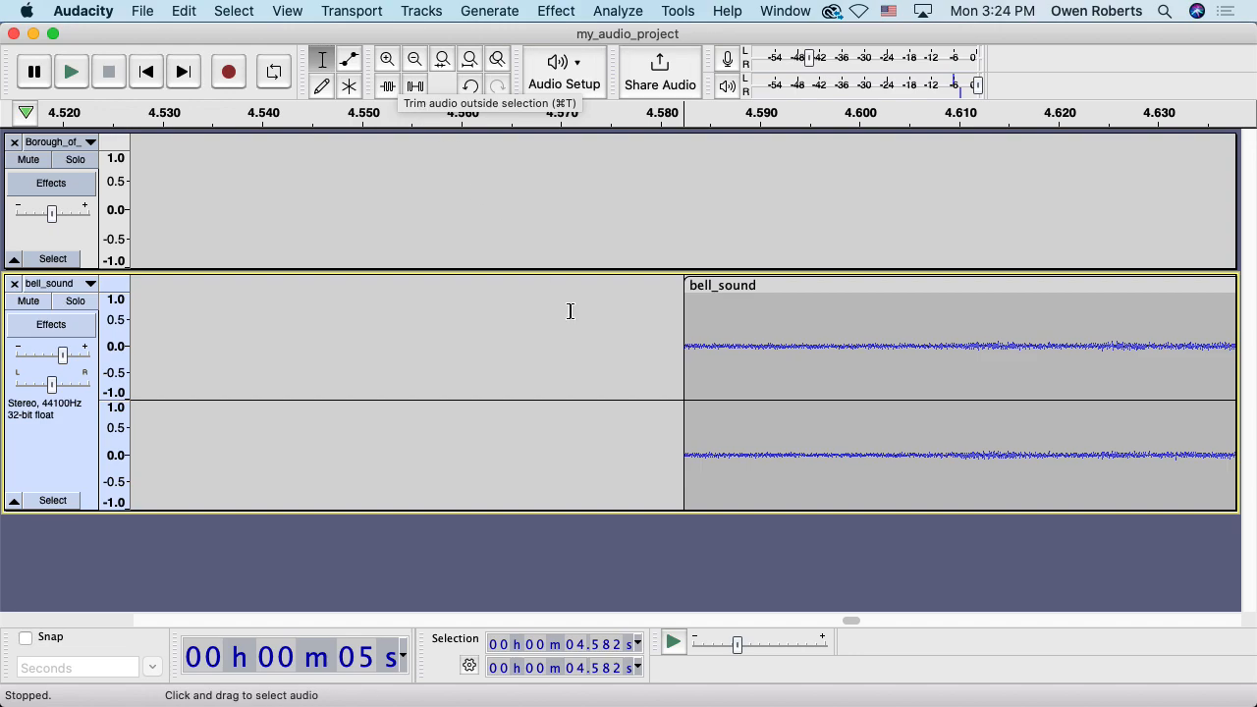
drag(715, 348, 684, 351)
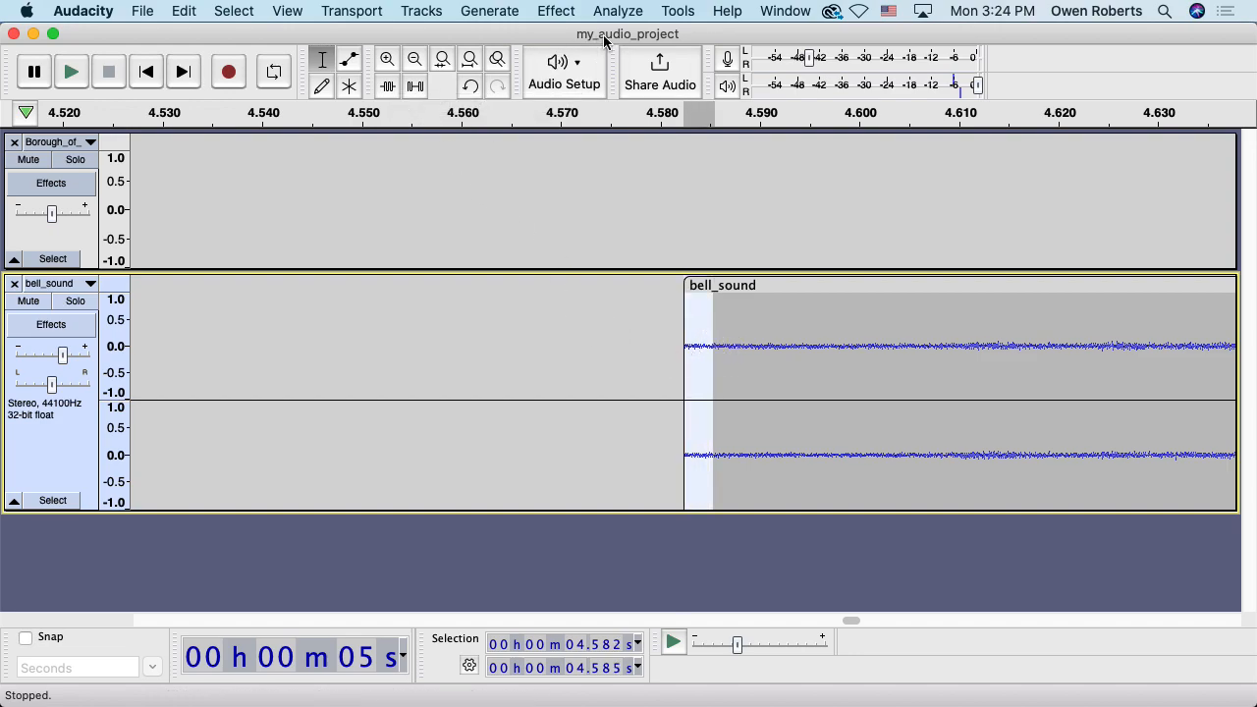
Apply Effect > Fading > Fade In to the bell clip's first few milliseconds
click(556, 12)
mouse_move(659, 154)
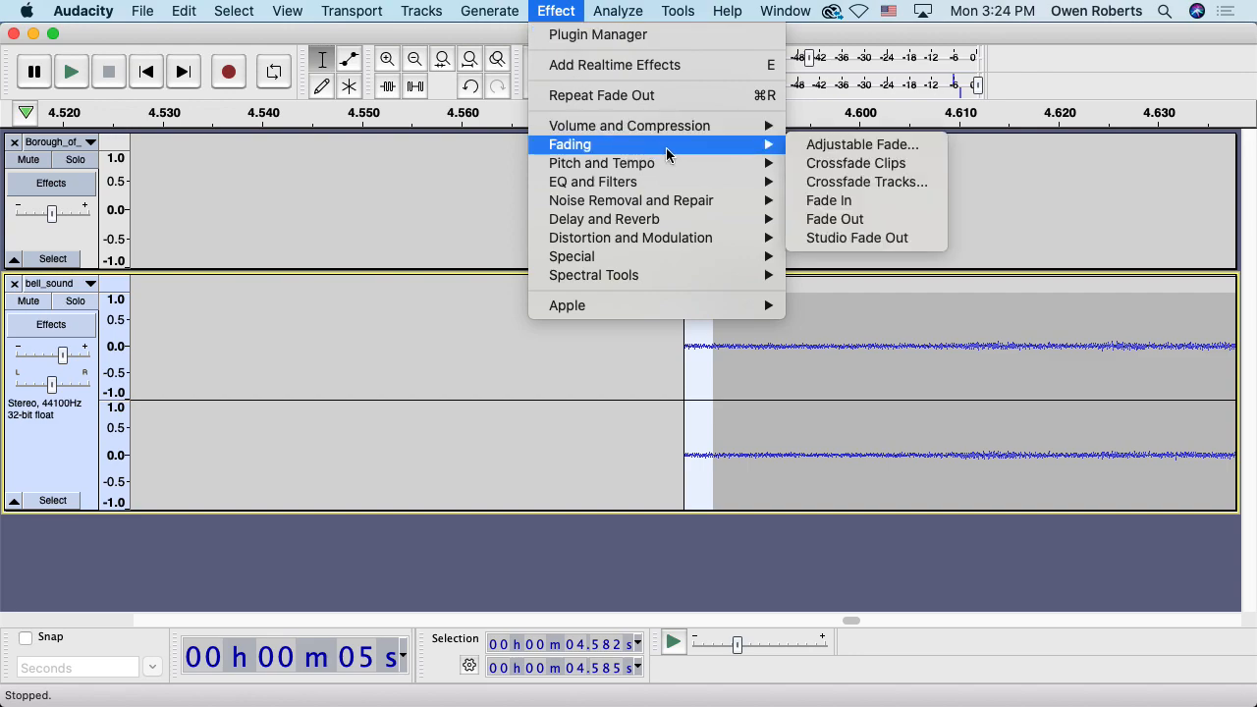
click(813, 200)
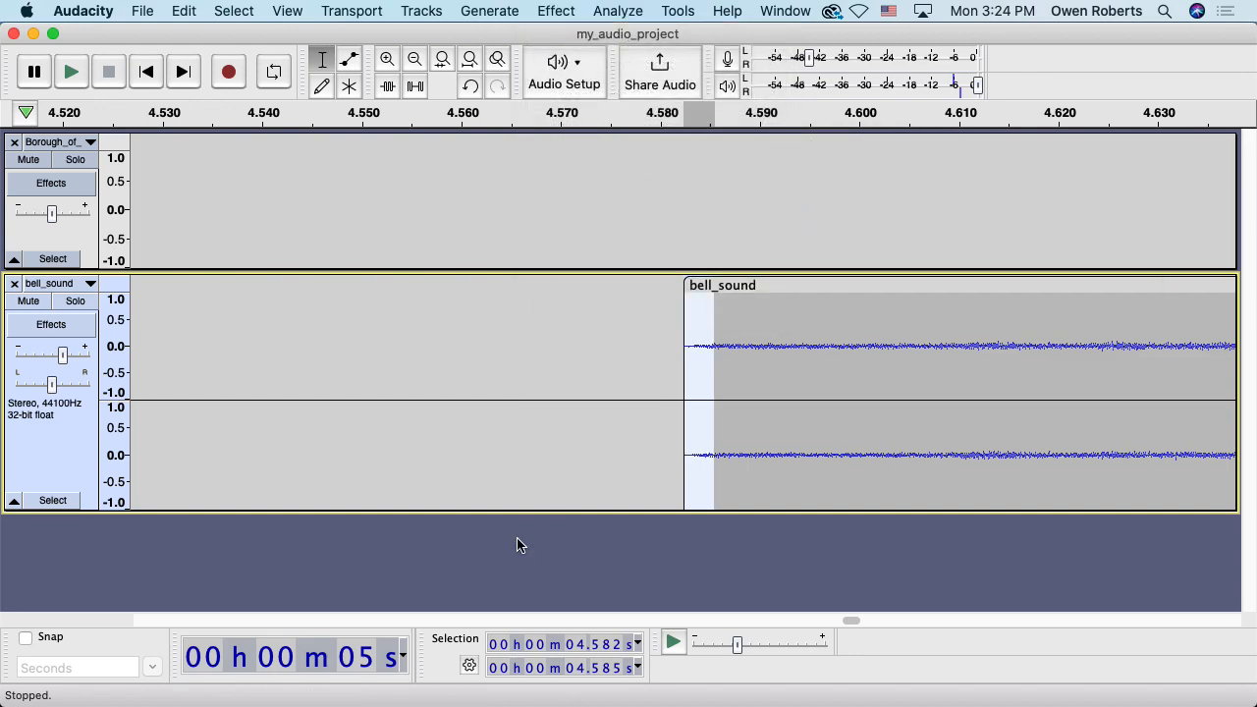
Play from just before the bell to check the fade-in, then fit the project to the view
click(567, 382)
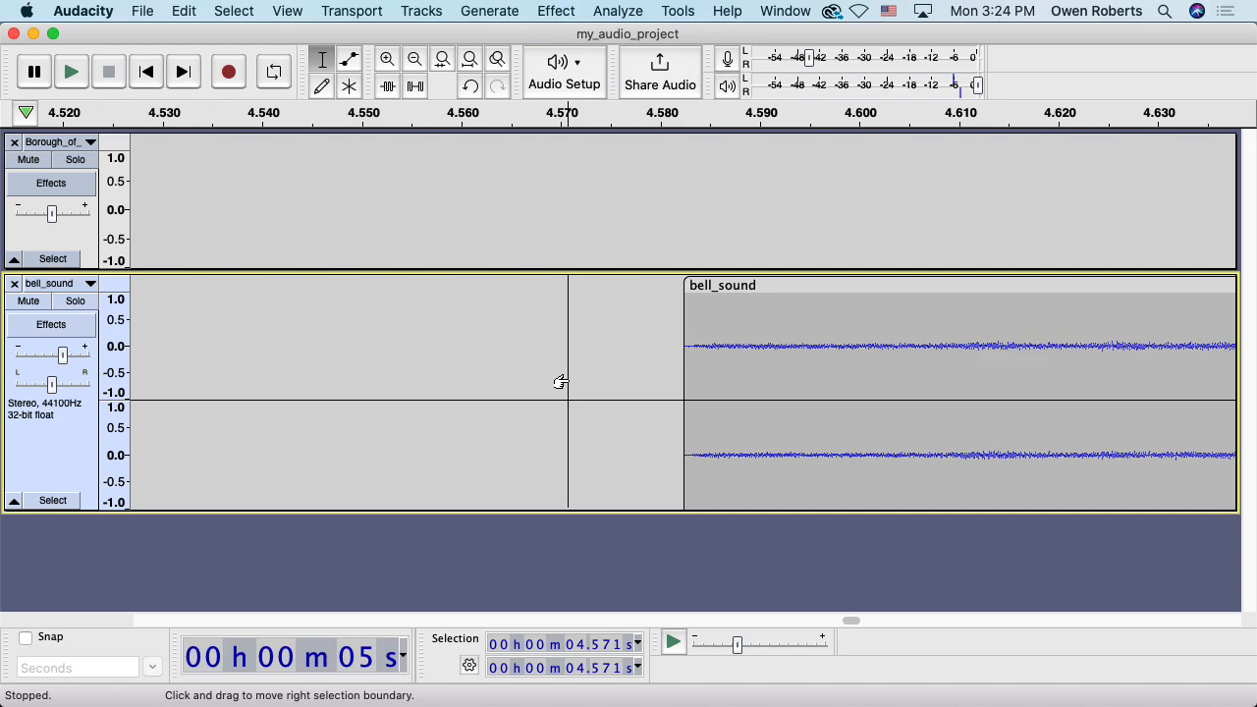
key(space)
key(space)
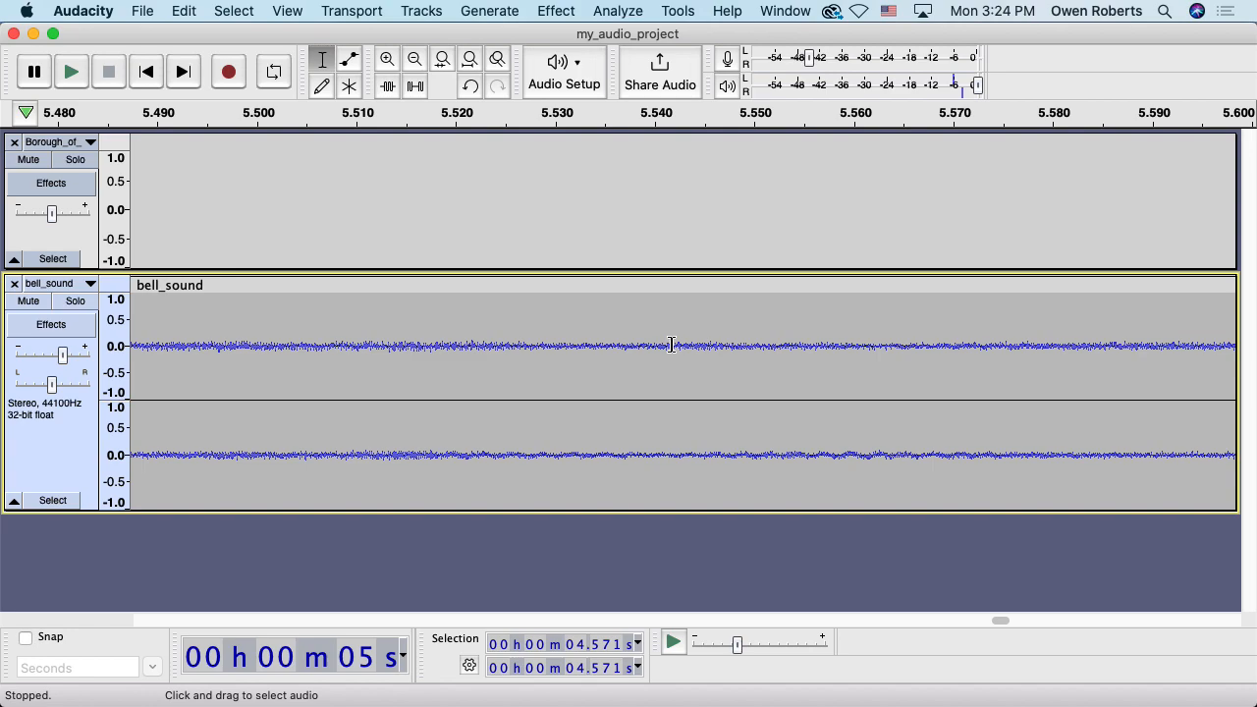
click(469, 58)
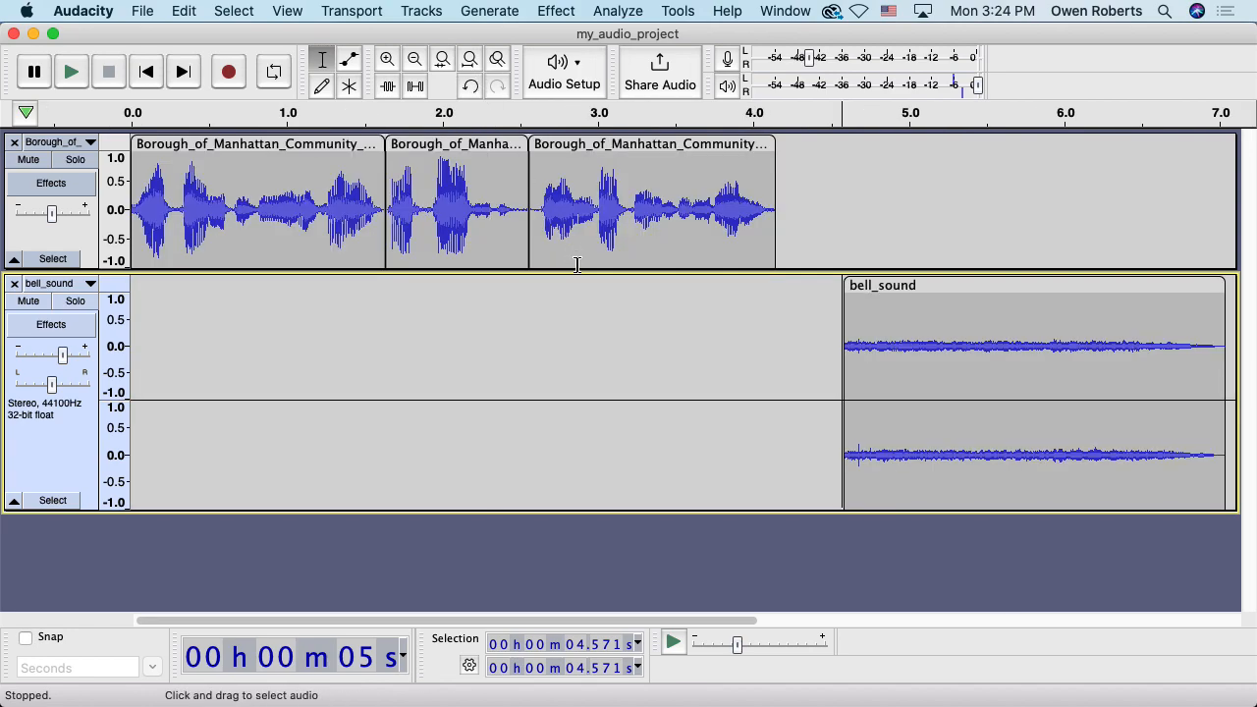
Pan the bell_sound track fully left and play from just before the bell
click(565, 408)
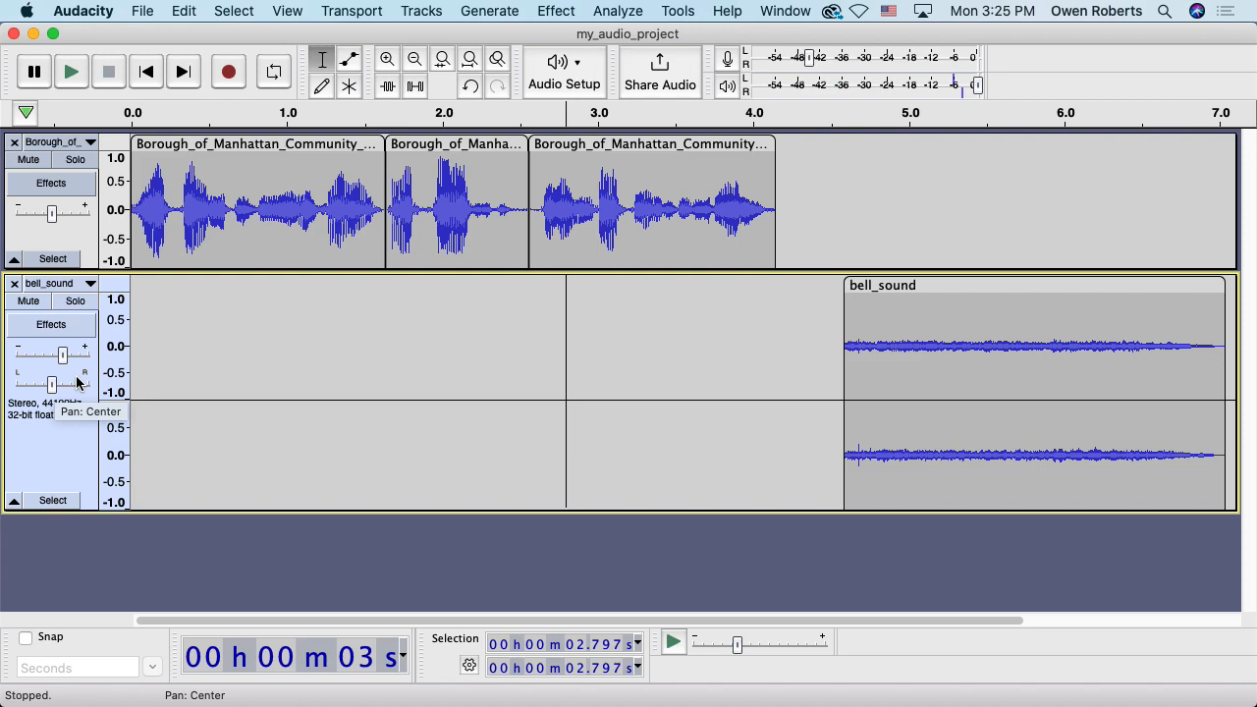
click(833, 321)
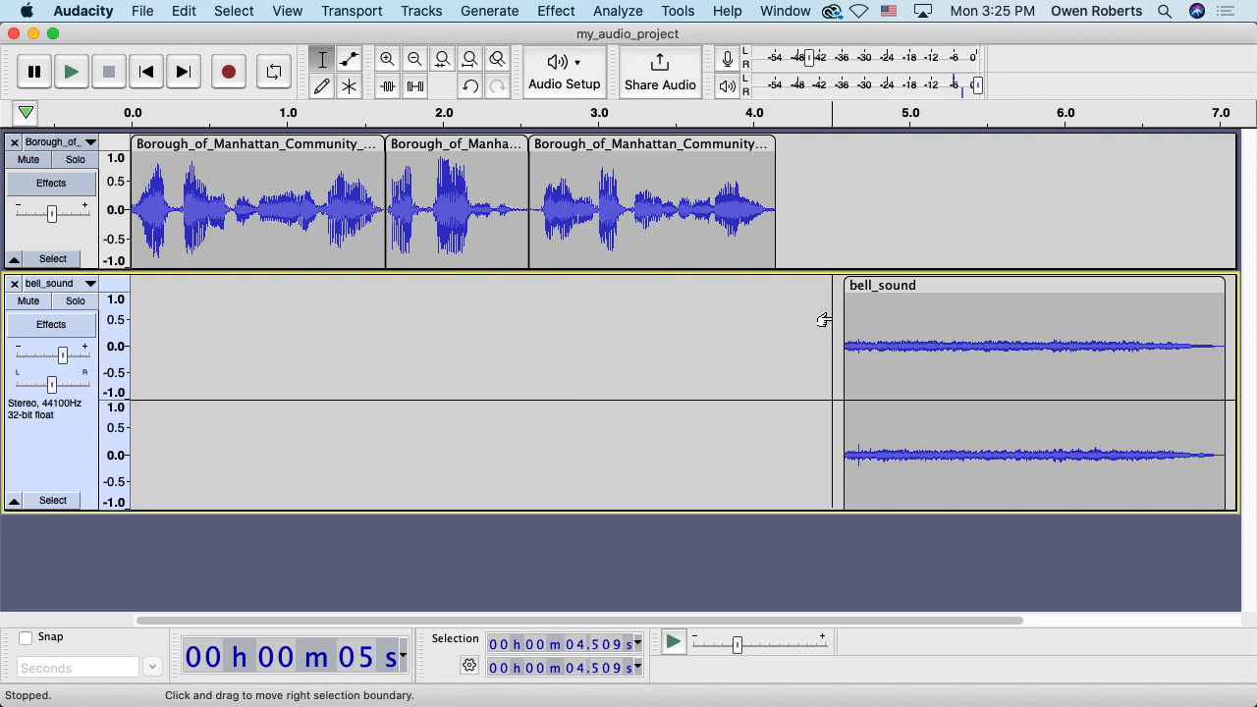
drag(51, 384, 10, 387)
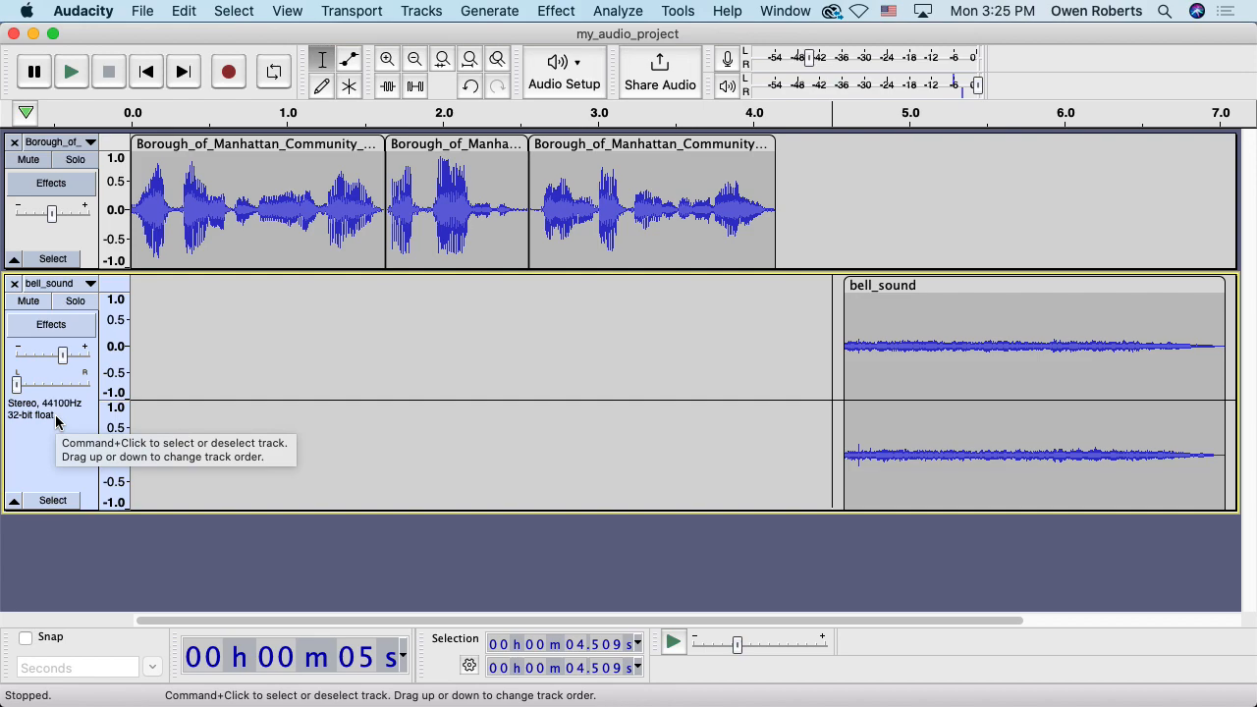
key(space)
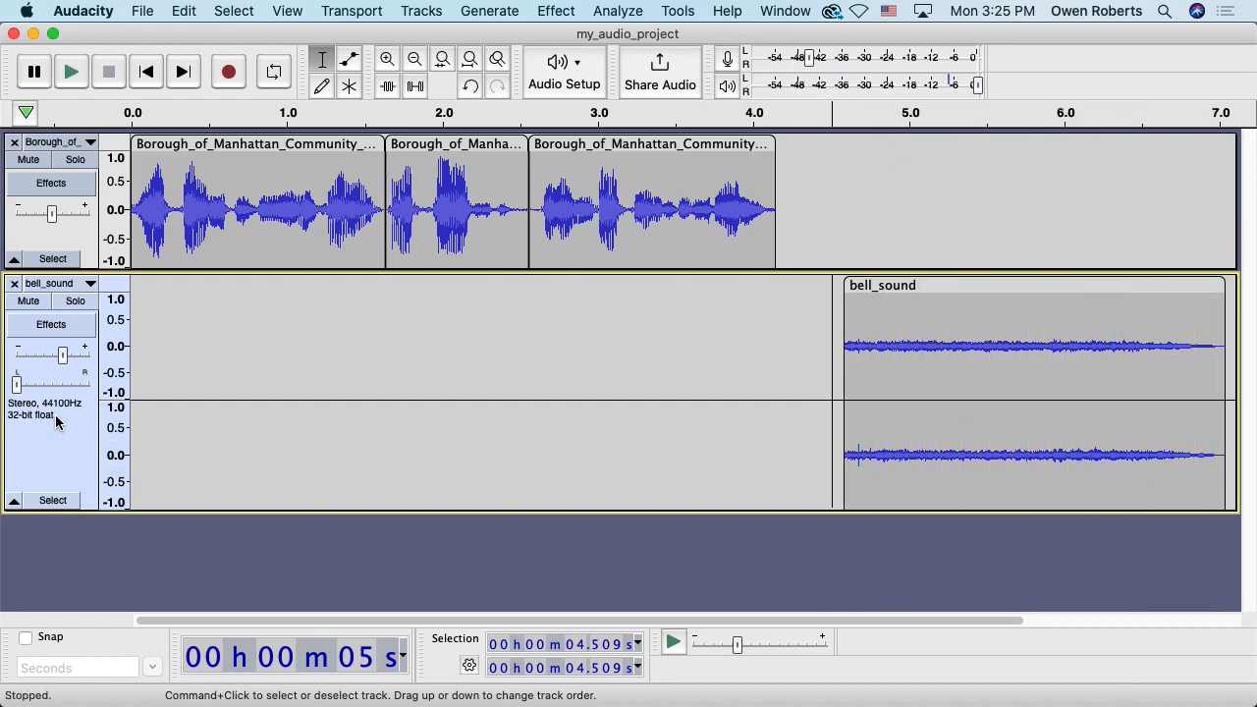
Pan bell_sound fully right and listen to the bell twice
drag(17, 384, 88, 383)
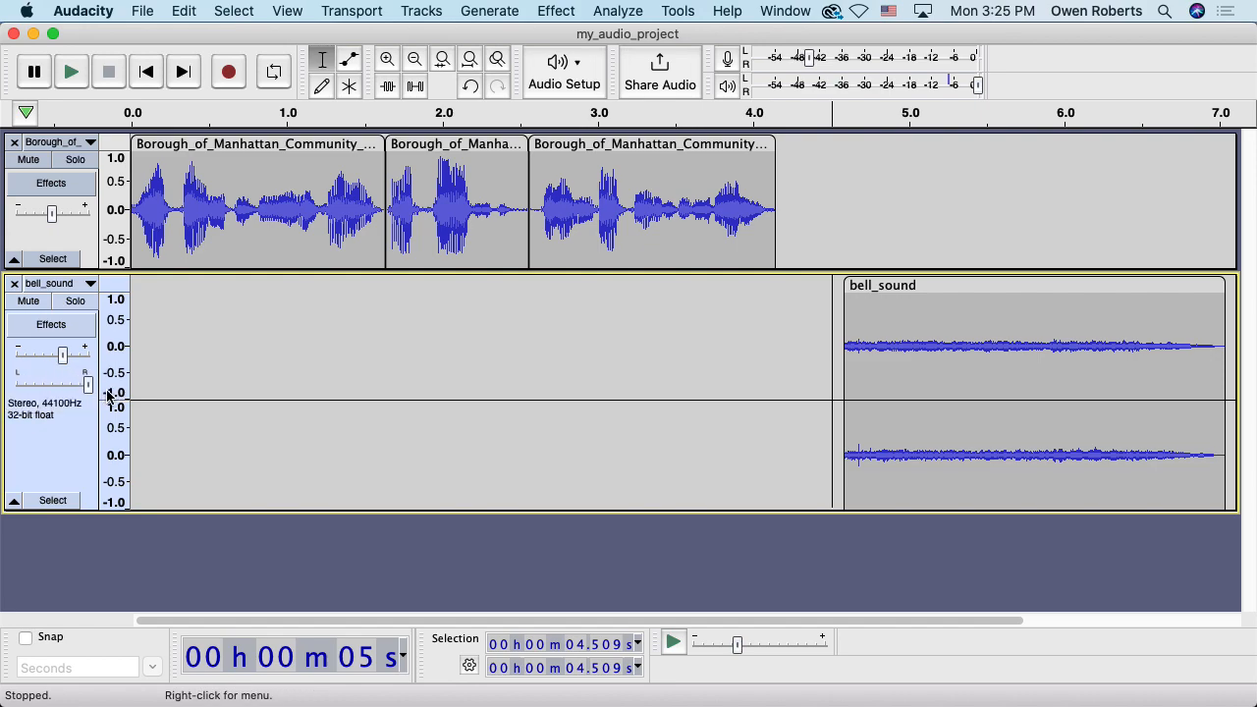
click(826, 343)
key(space)
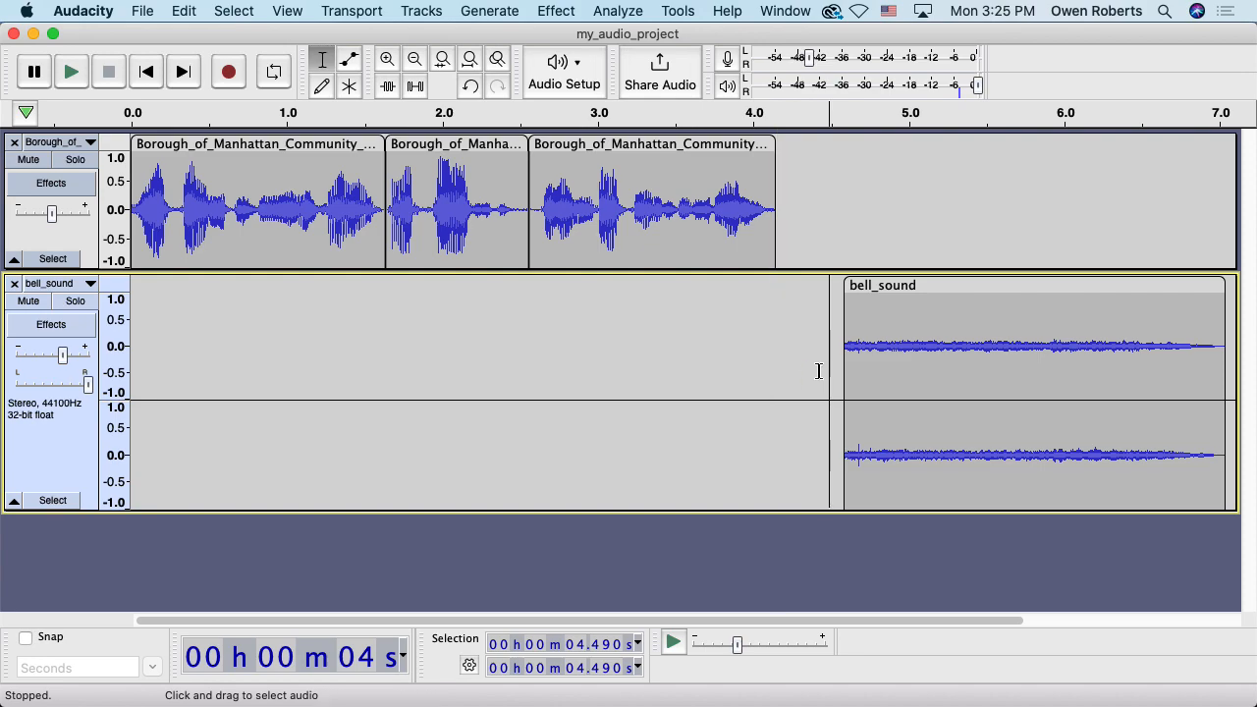
click(836, 338)
key(space)
key(space)
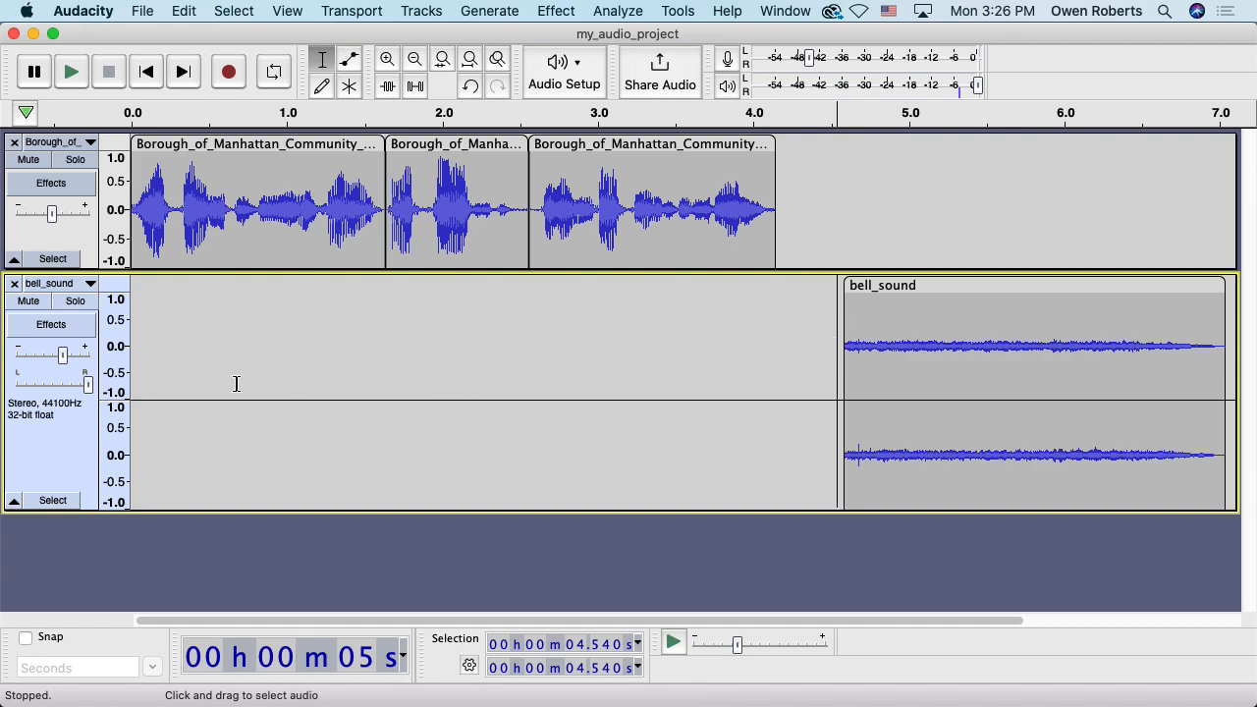
Ease the bell_sound pan slider back to centre and drag the track shorter
drag(86, 383, 54, 393)
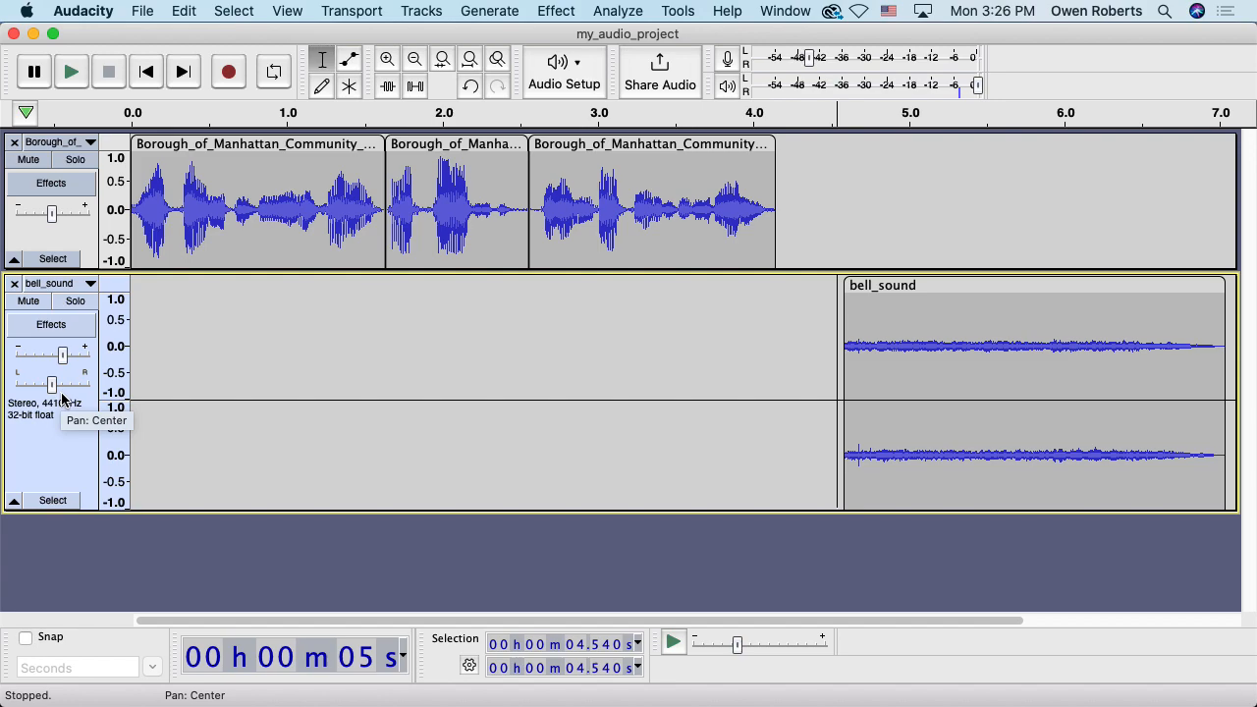
scroll(61, 398, right, 3)
mouse_move(57, 392)
mouse_down()
mouse_move(71, 392)
mouse_move(33, 393)
mouse_move(57, 395)
mouse_up()
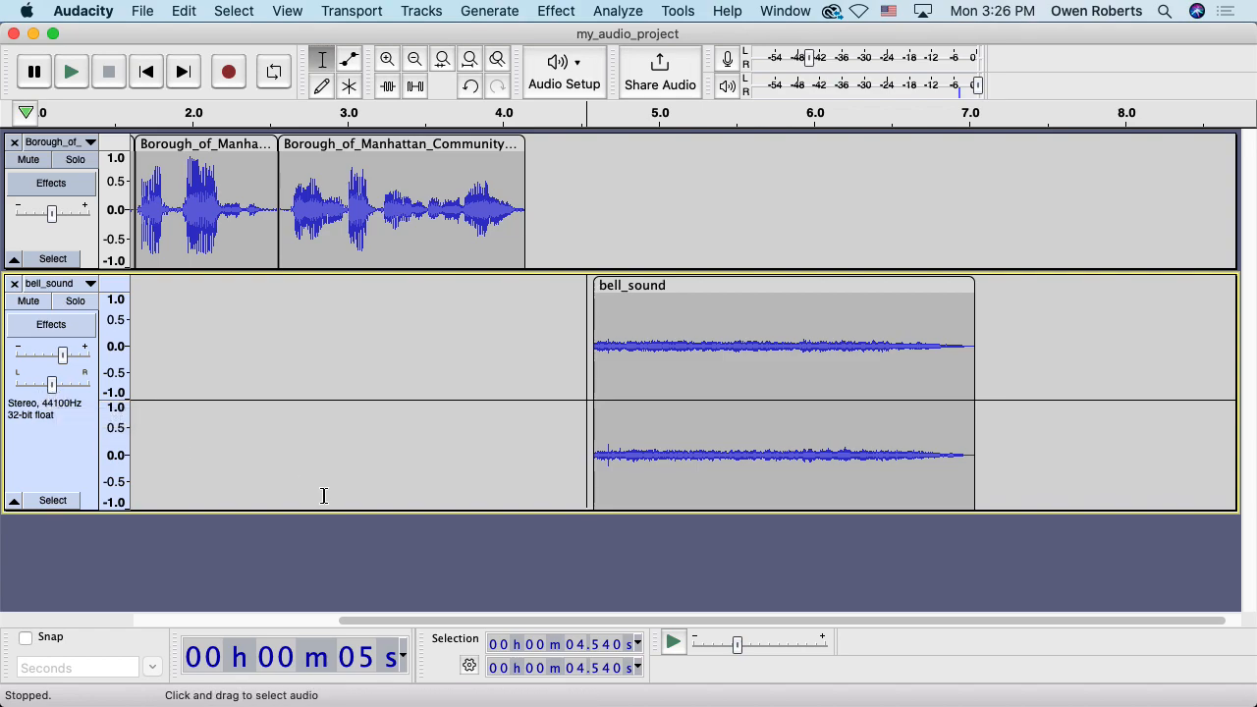
drag(345, 510, 354, 410)
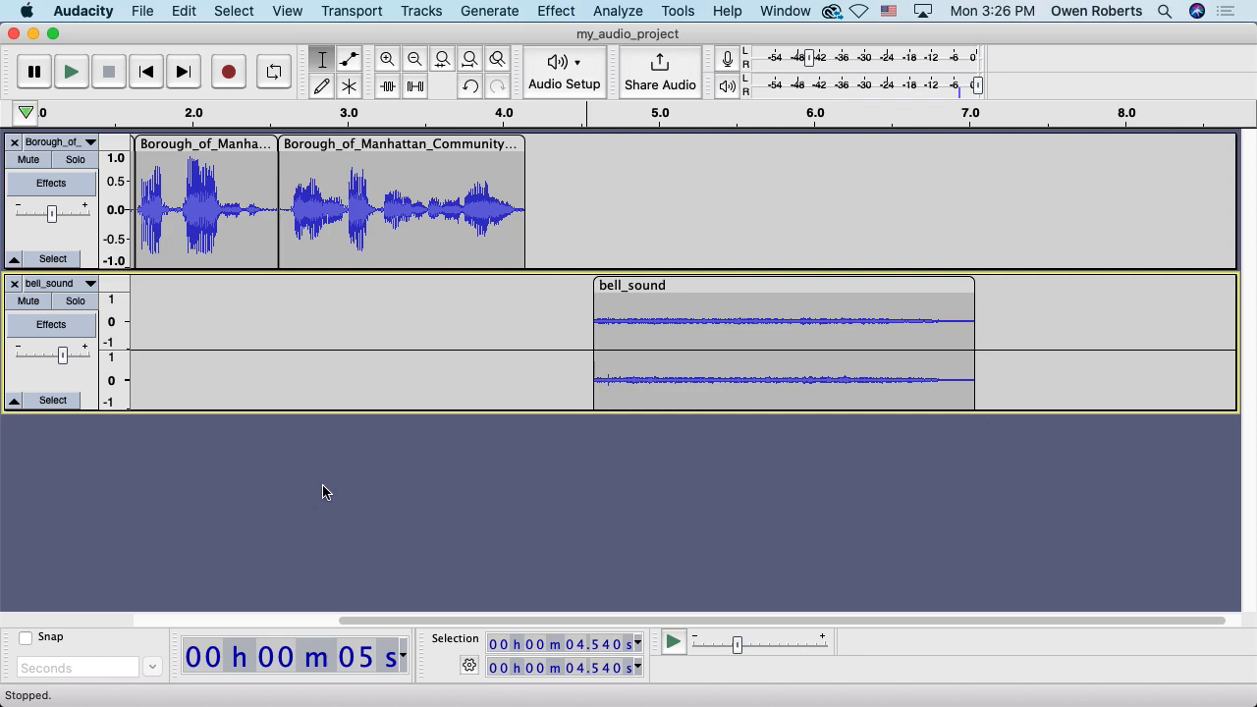
Drag AudioCoffee - Dreamy Waltz.mp3 from Finder into the project as a new music track
key(super+Tab)
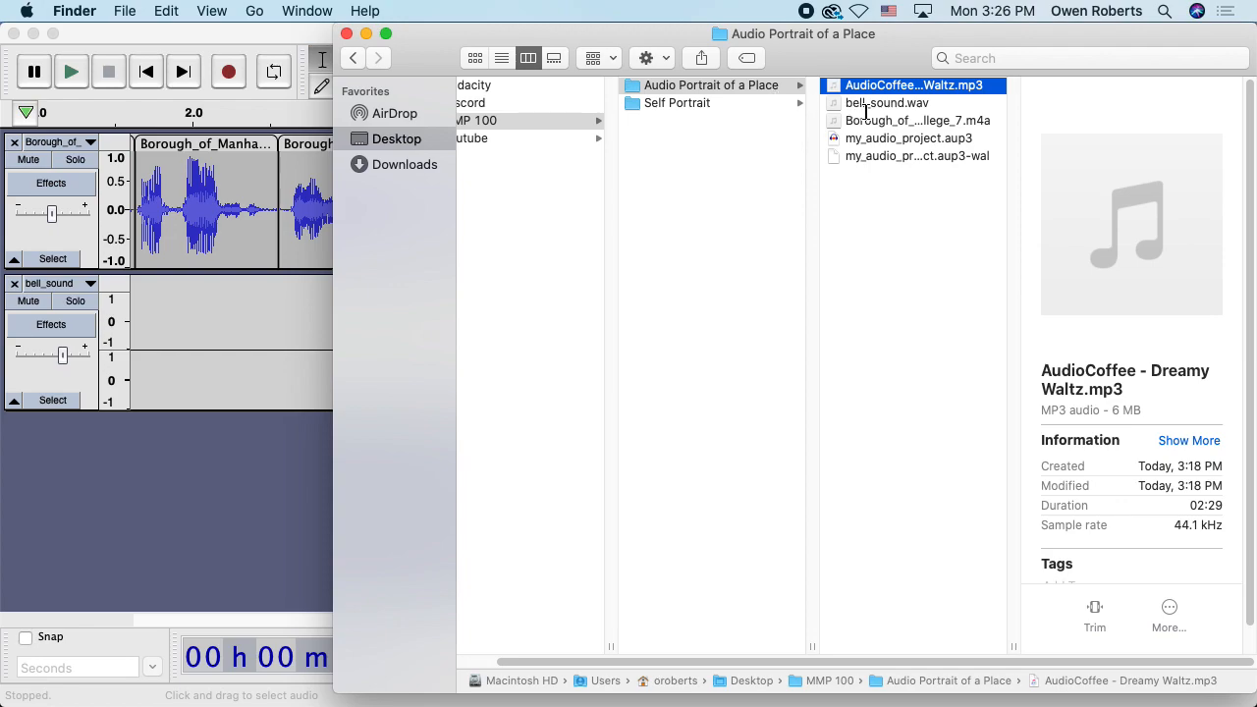
click(856, 204)
click(850, 88)
drag(851, 90, 172, 519)
key(super+Tab)
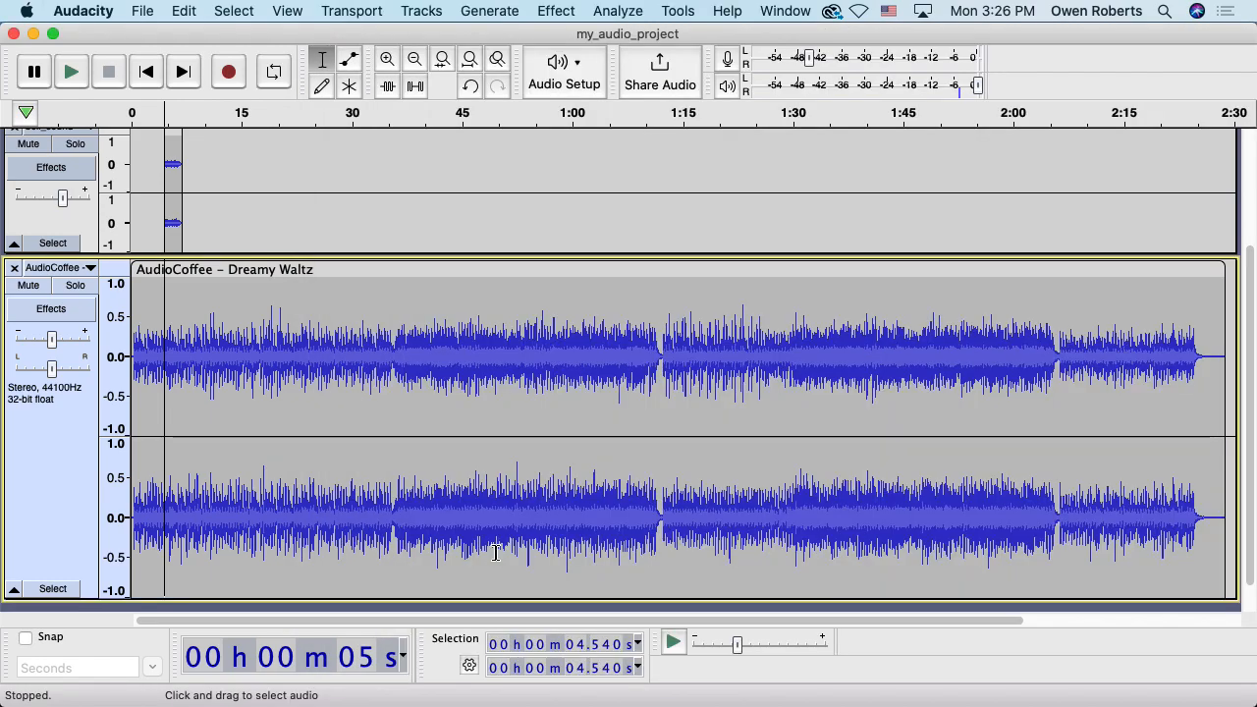
Set the edit point just past 15 s on the AudioCoffee track, then check the mp3's 02:29 duration in Finder
scroll(548, 373, up, 4)
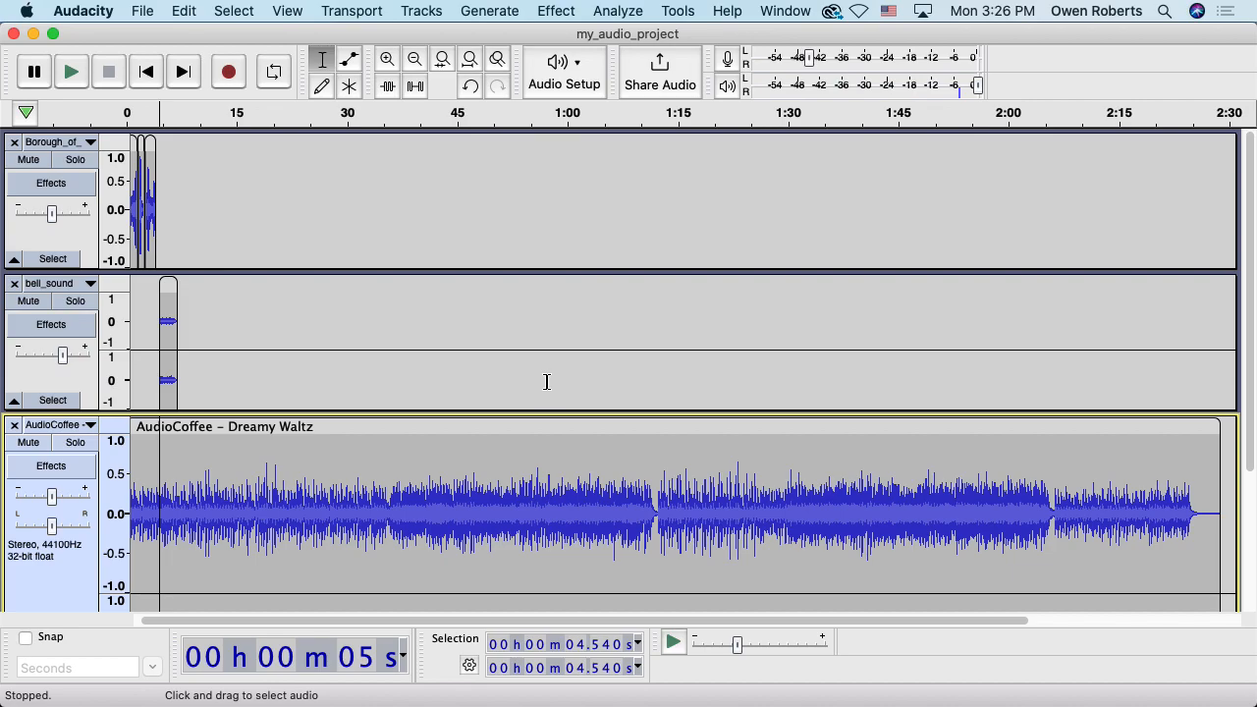
scroll(547, 381, down, 4)
scroll(546, 381, up, 4)
scroll(547, 381, down, 4)
scroll(501, 428, up, 4)
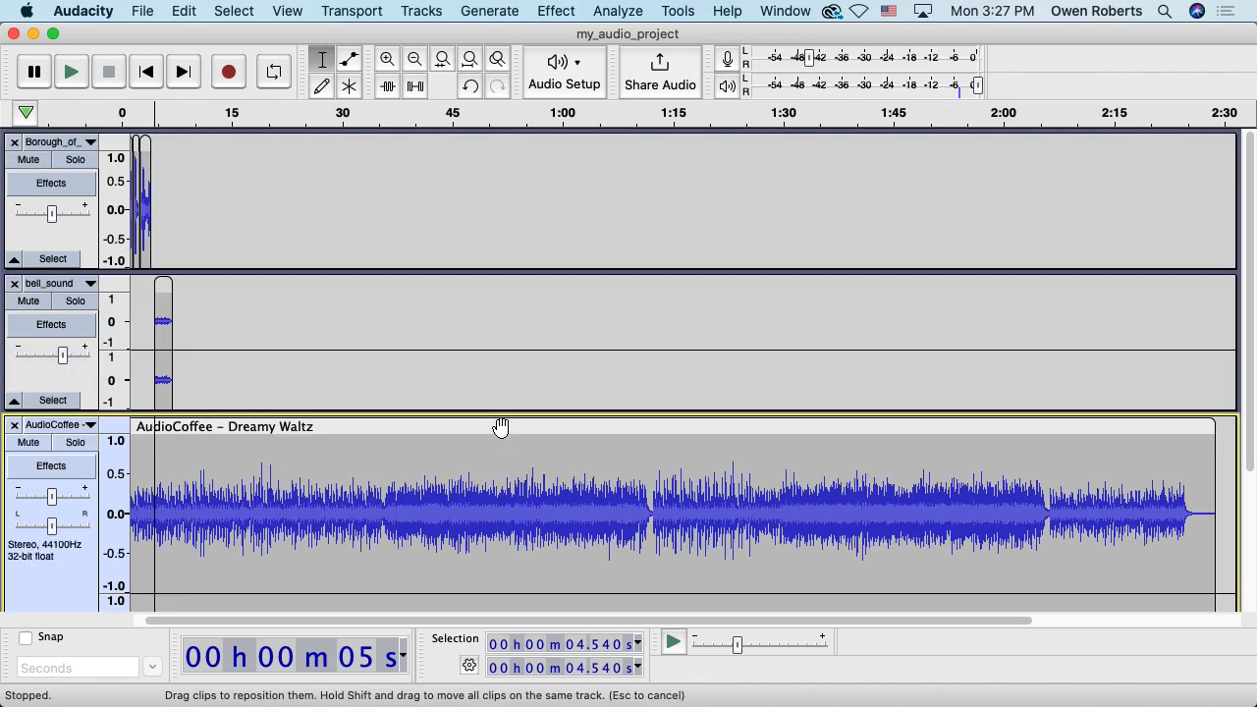
scroll(501, 428, left, 1)
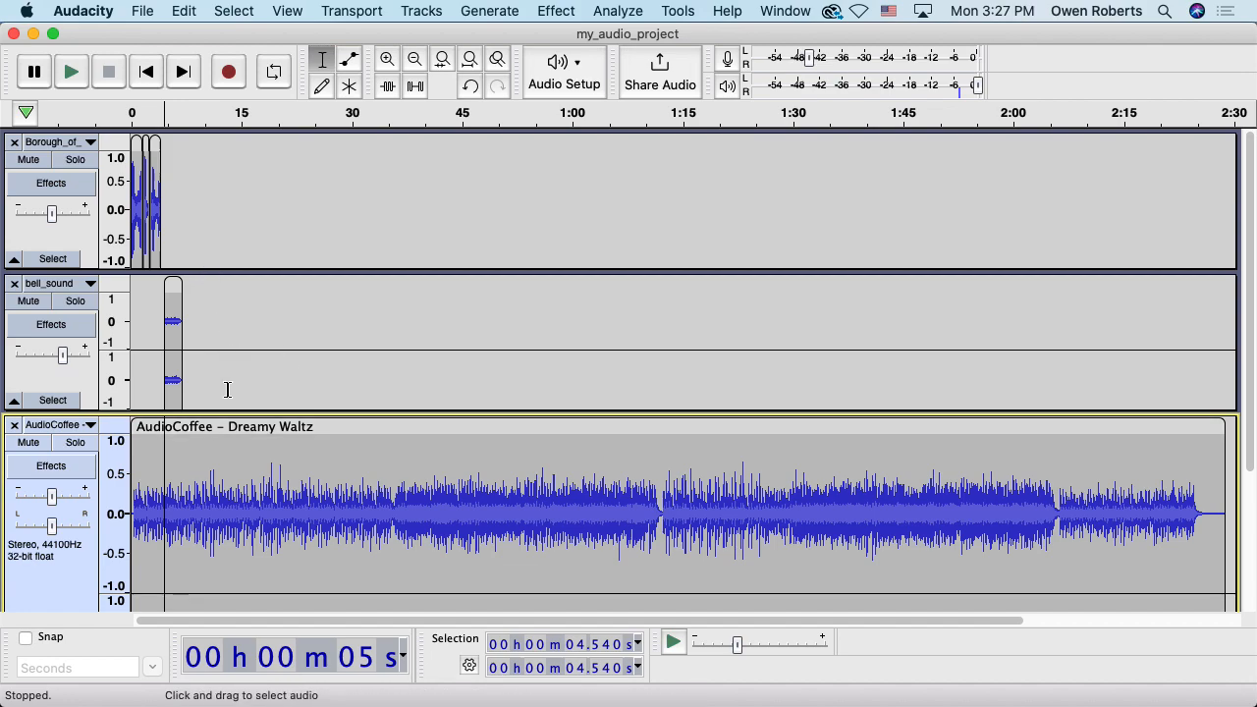
click(236, 437)
scroll(232, 447, down, 4)
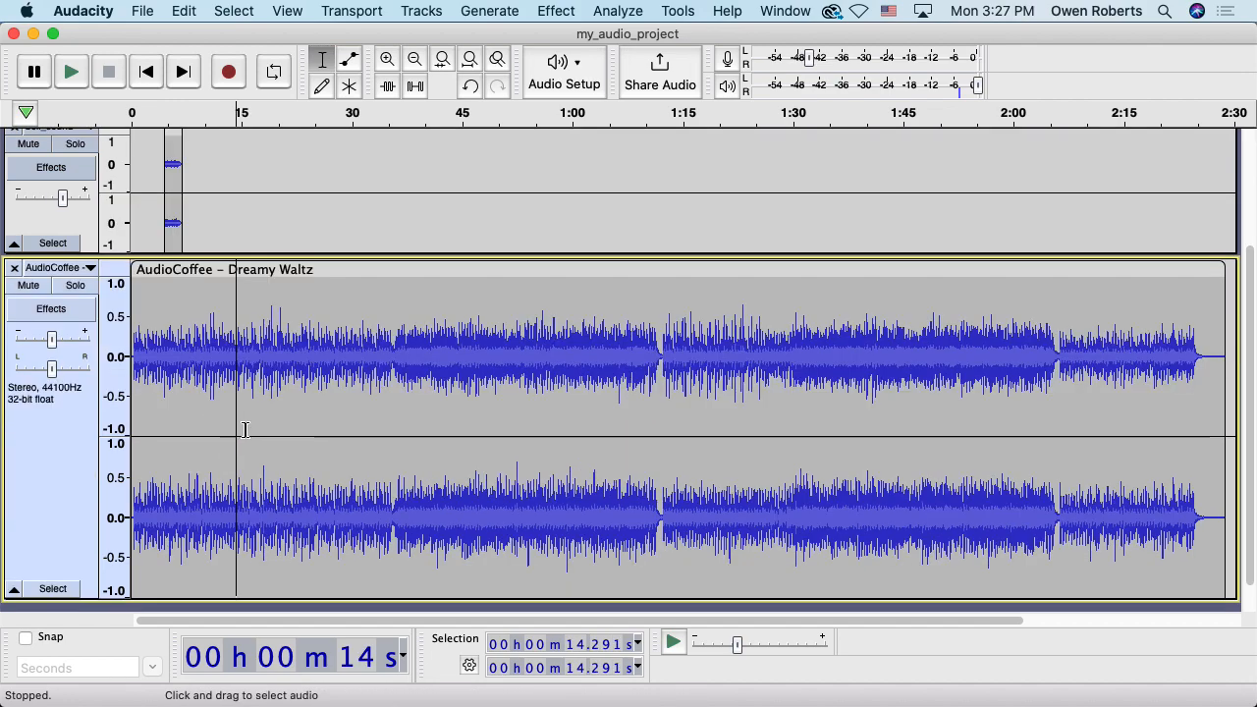
click(238, 314)
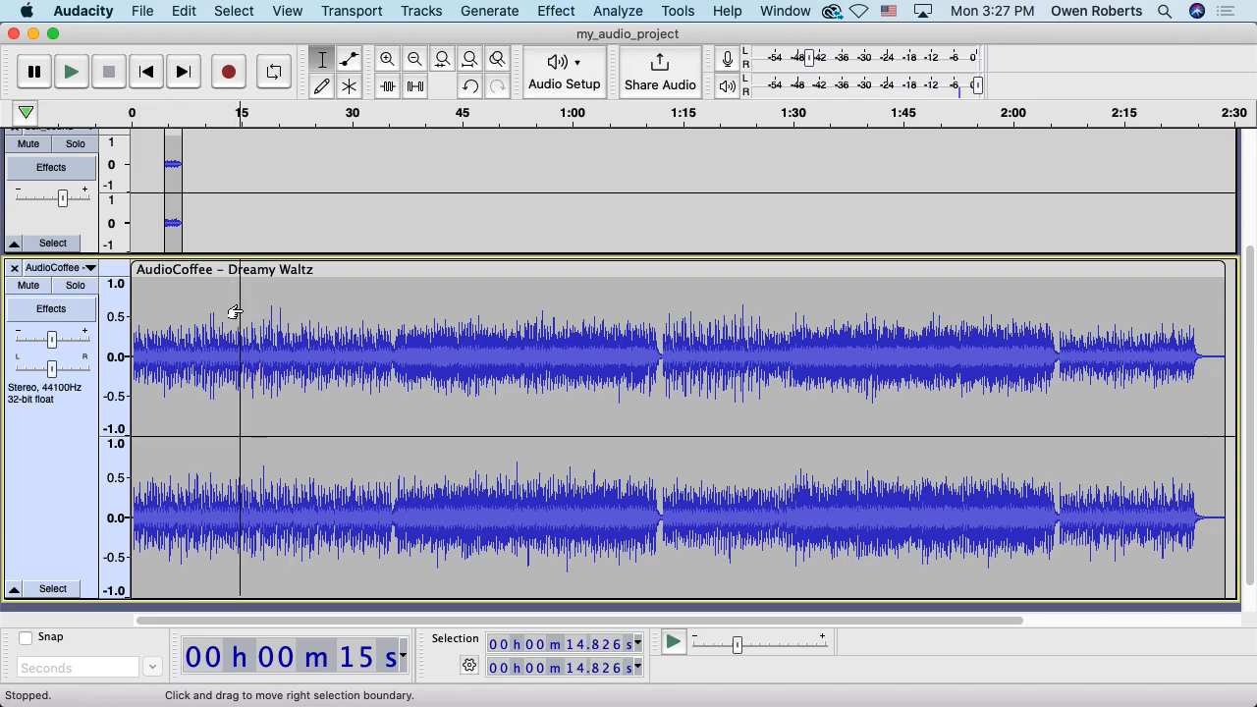
click(245, 316)
key(super+Tab)
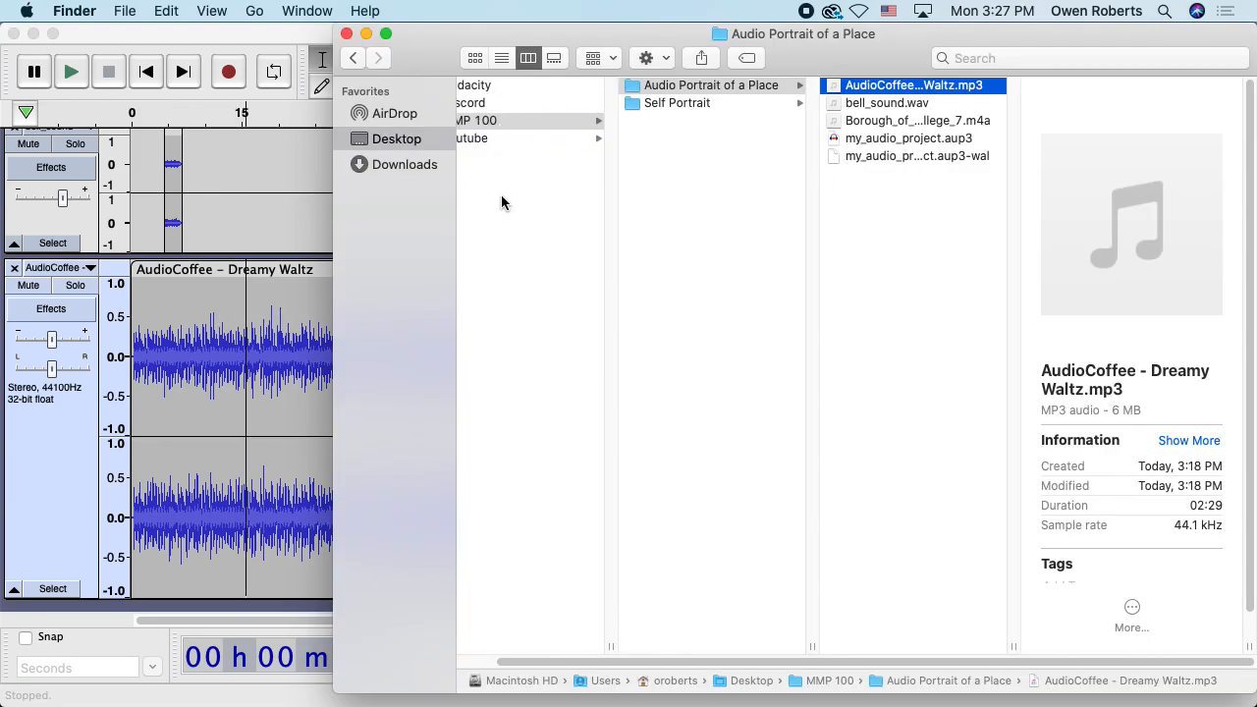
Highlight the one-to-three-minute, five-sound requirement on the Audio – MMP 100 page, then return to Audacity
key(super+Tab)
key(super+Tab)
click(373, 48)
scroll(505, 400, down, 15)
scroll(505, 400, down, 6)
scroll(503, 396, up, 8)
scroll(503, 396, up, 5)
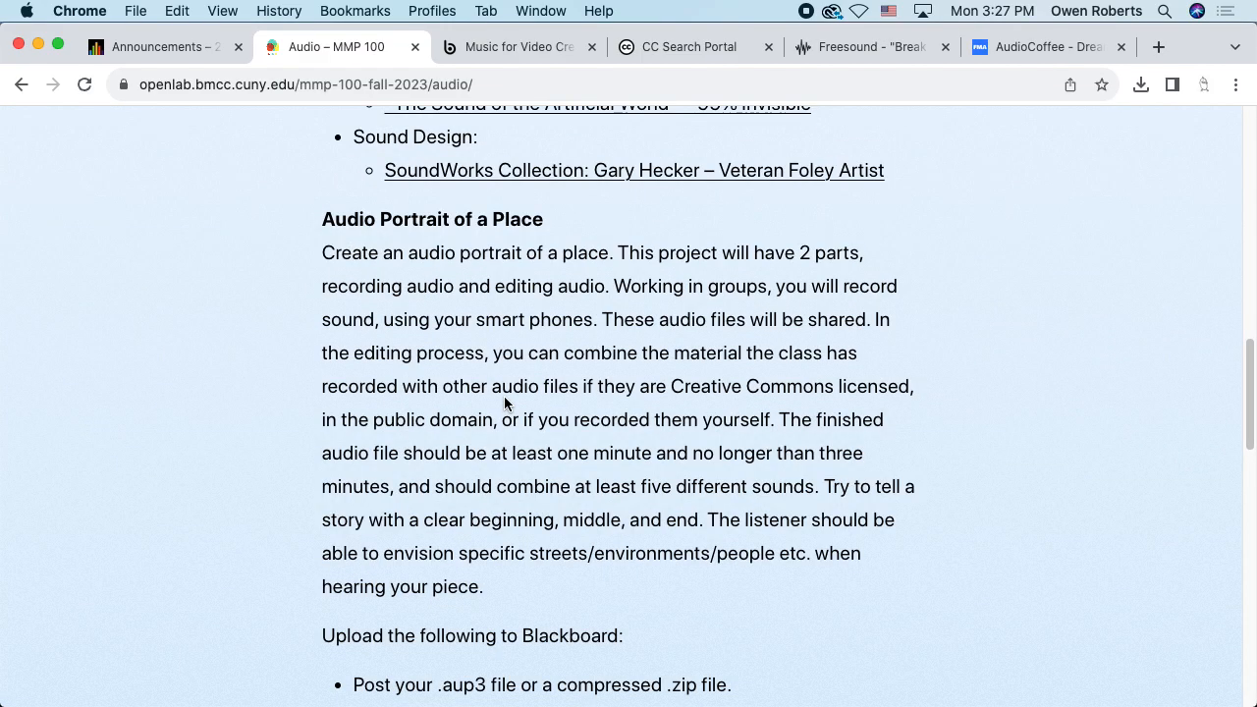
scroll(504, 396, down, 1)
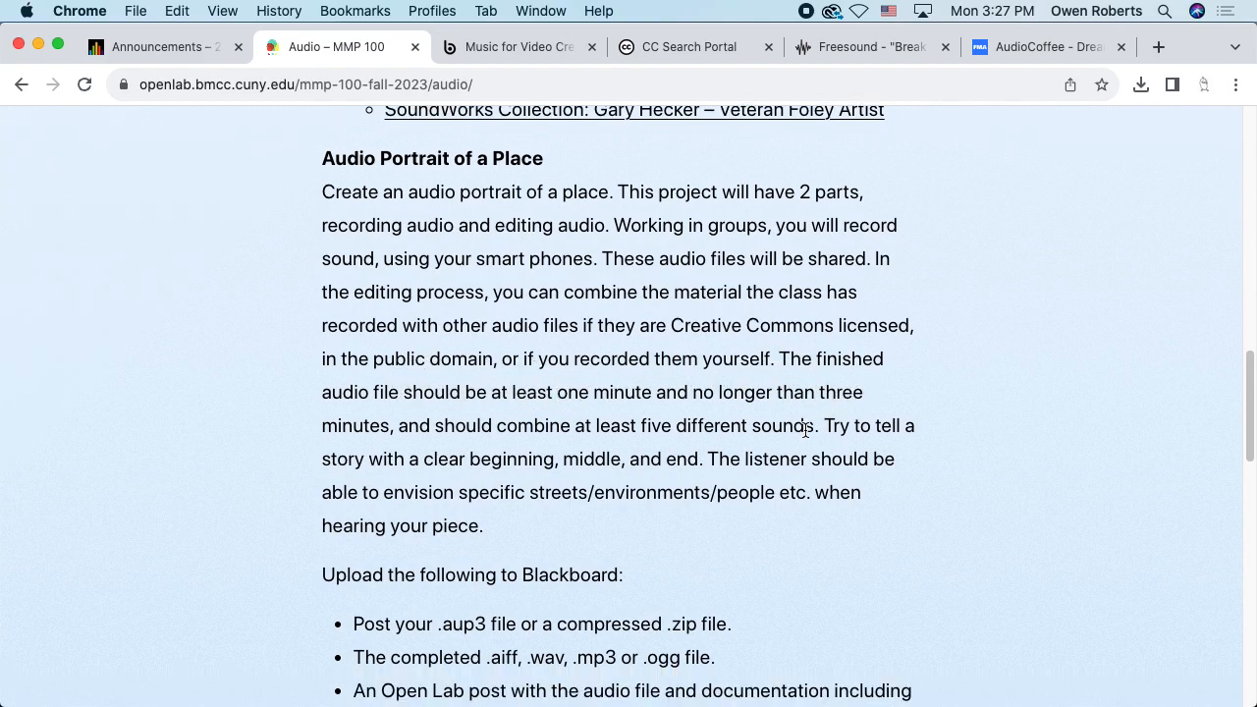
drag(814, 427, 776, 358)
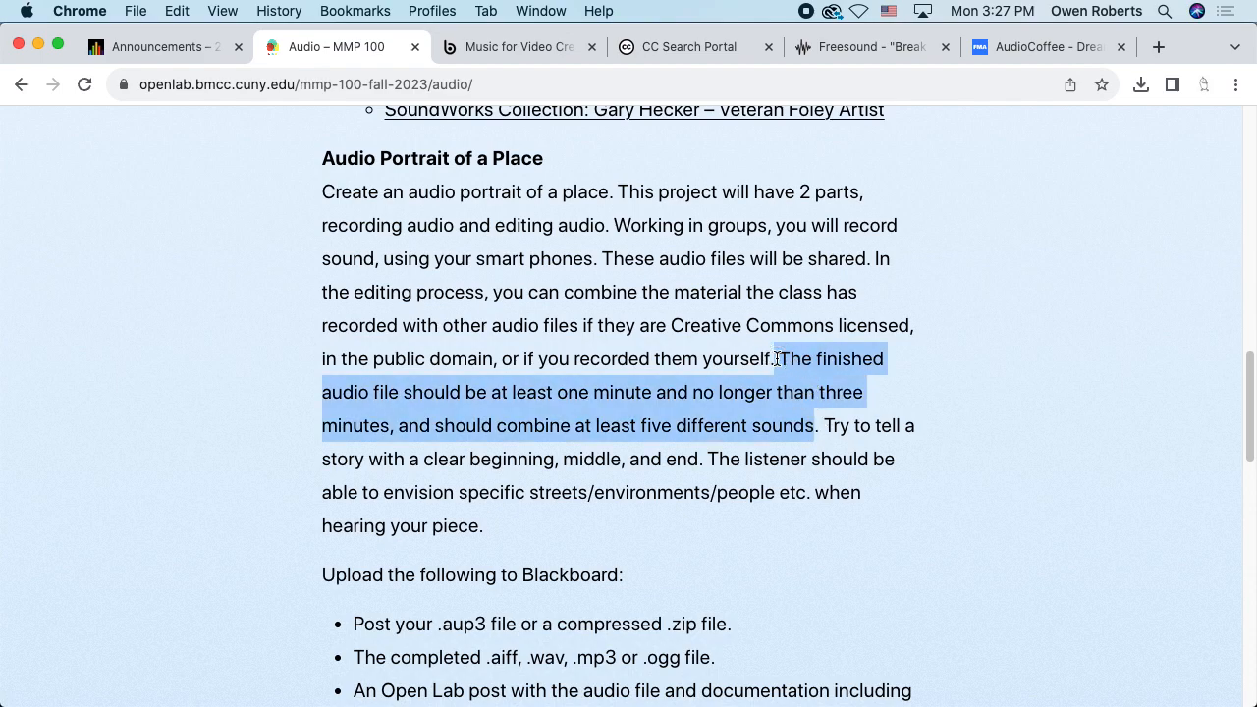
key(super+Tab)
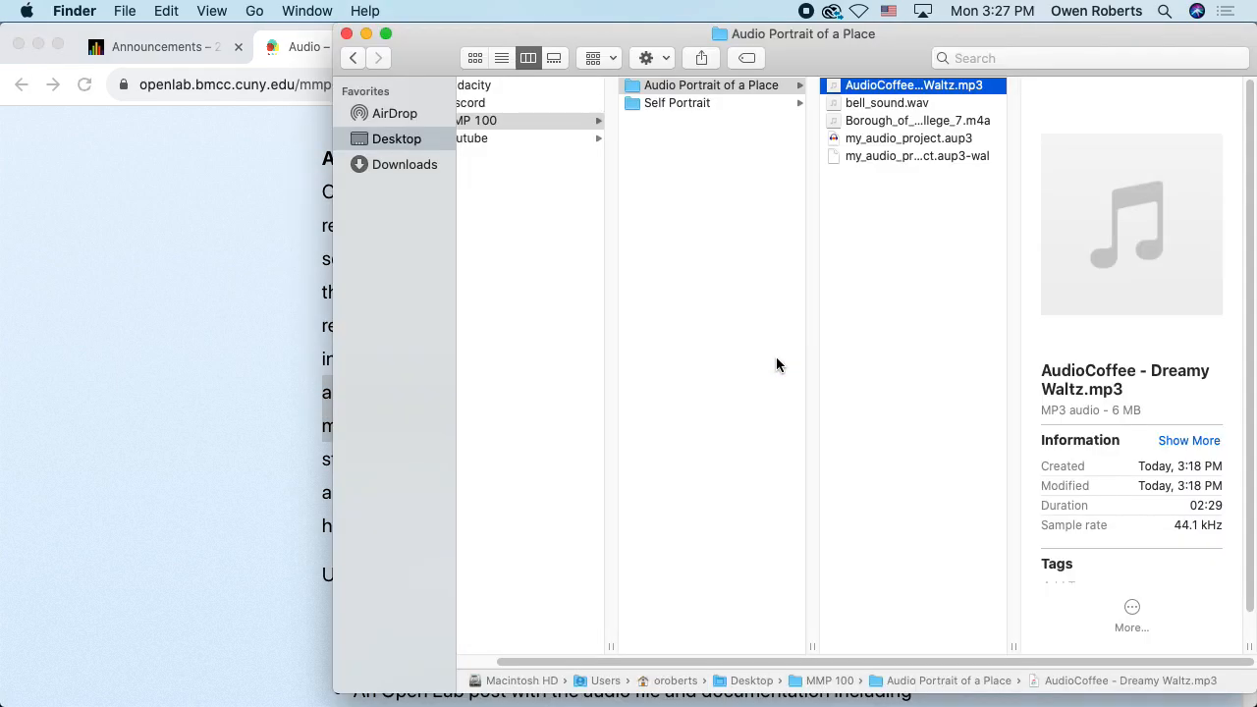
key(super+Tab)
key(super+Tab)
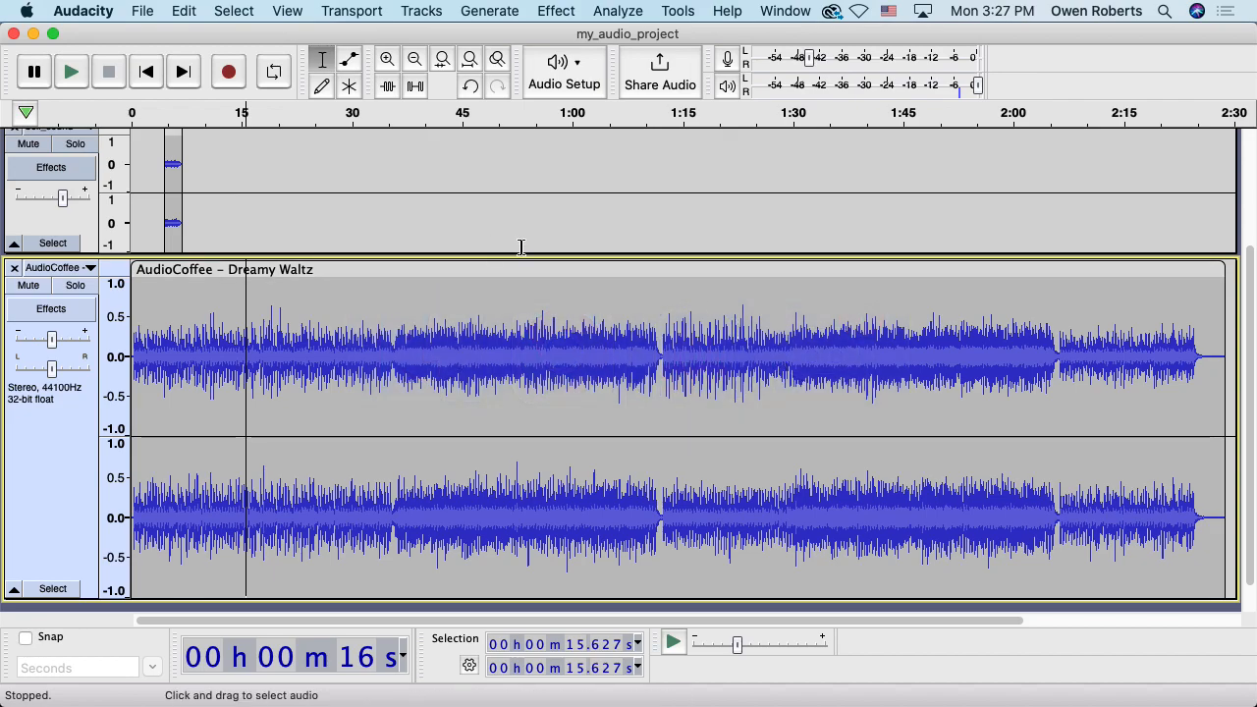
Split the Dreamy Waltz clip at 15.093 s and delete everything after it
click(242, 280)
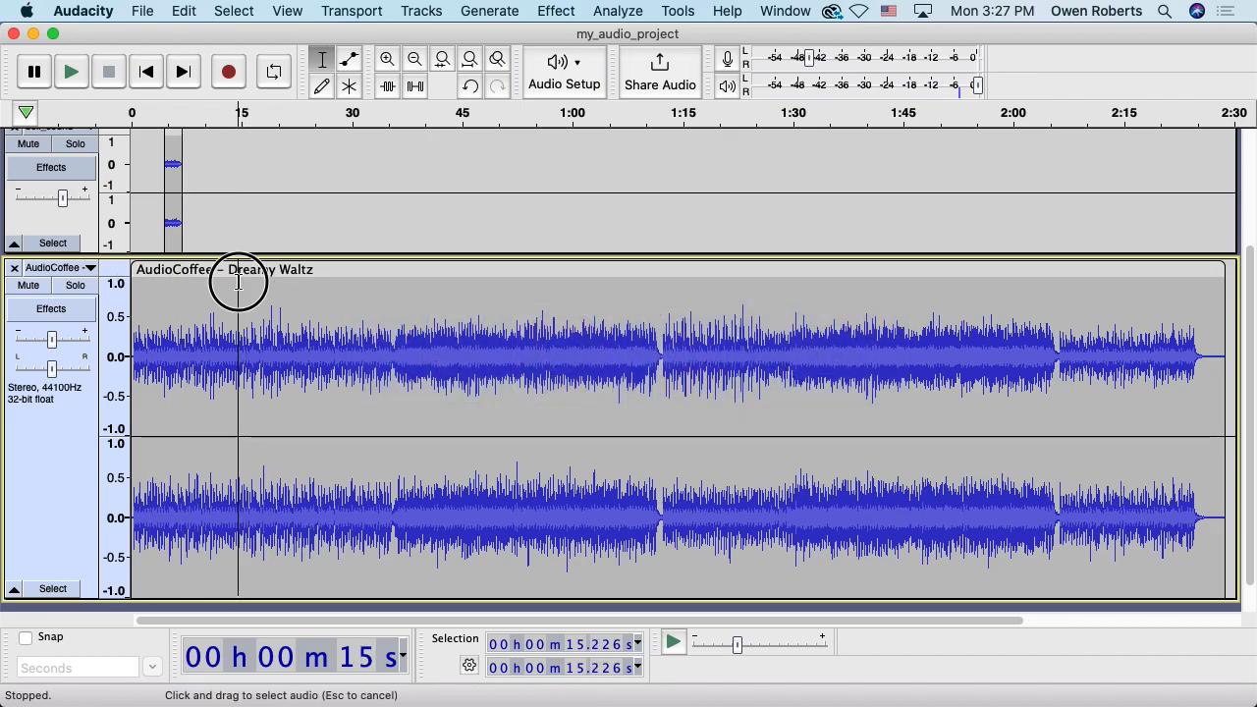
click(241, 283)
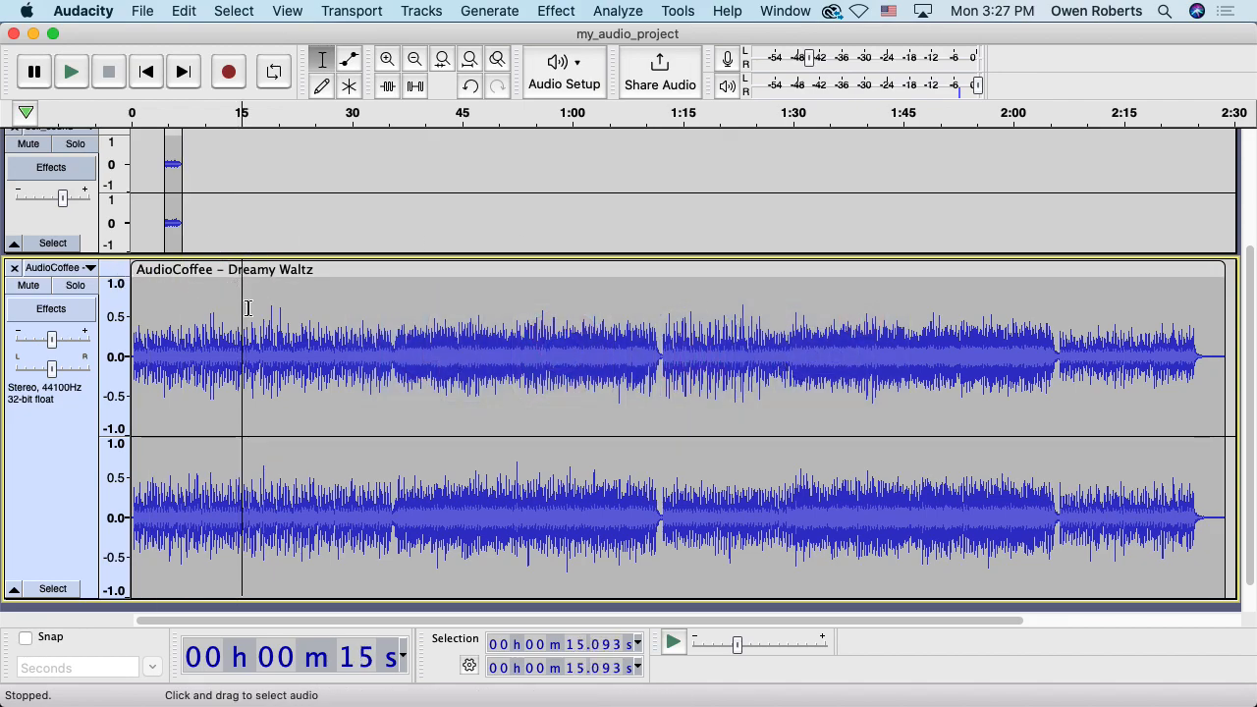
key(super+i)
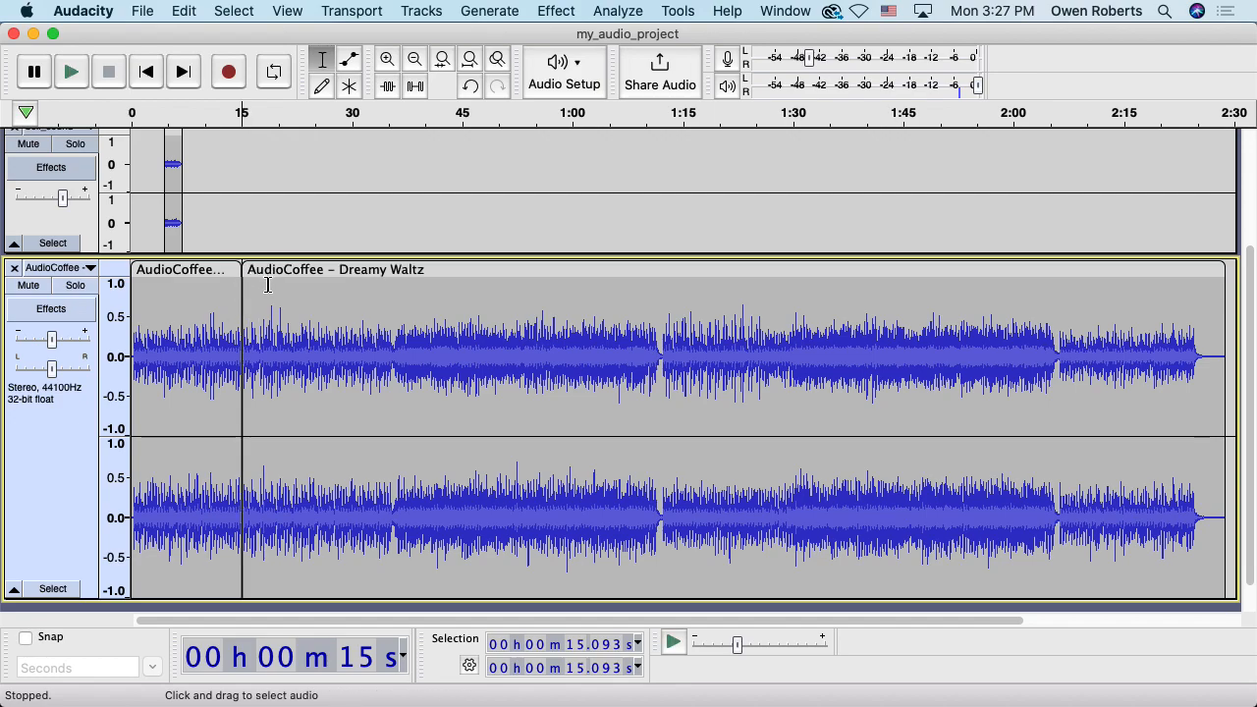
double_click(268, 284)
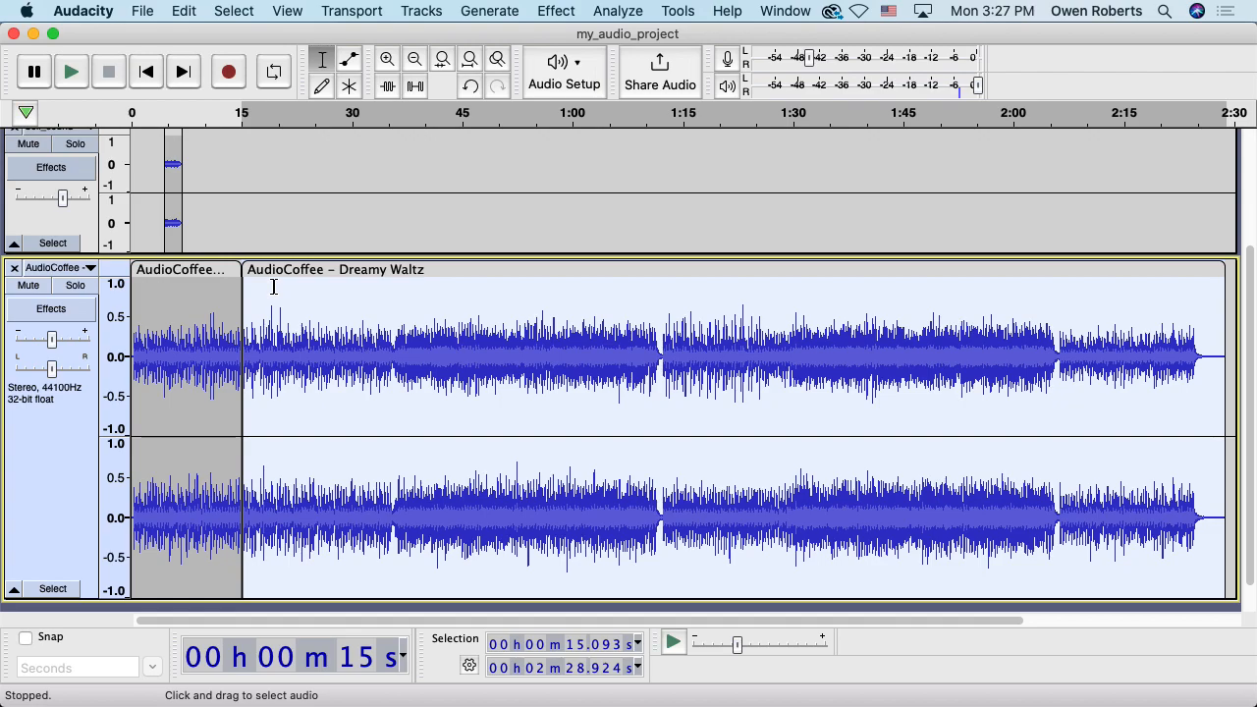
key(BackSpace)
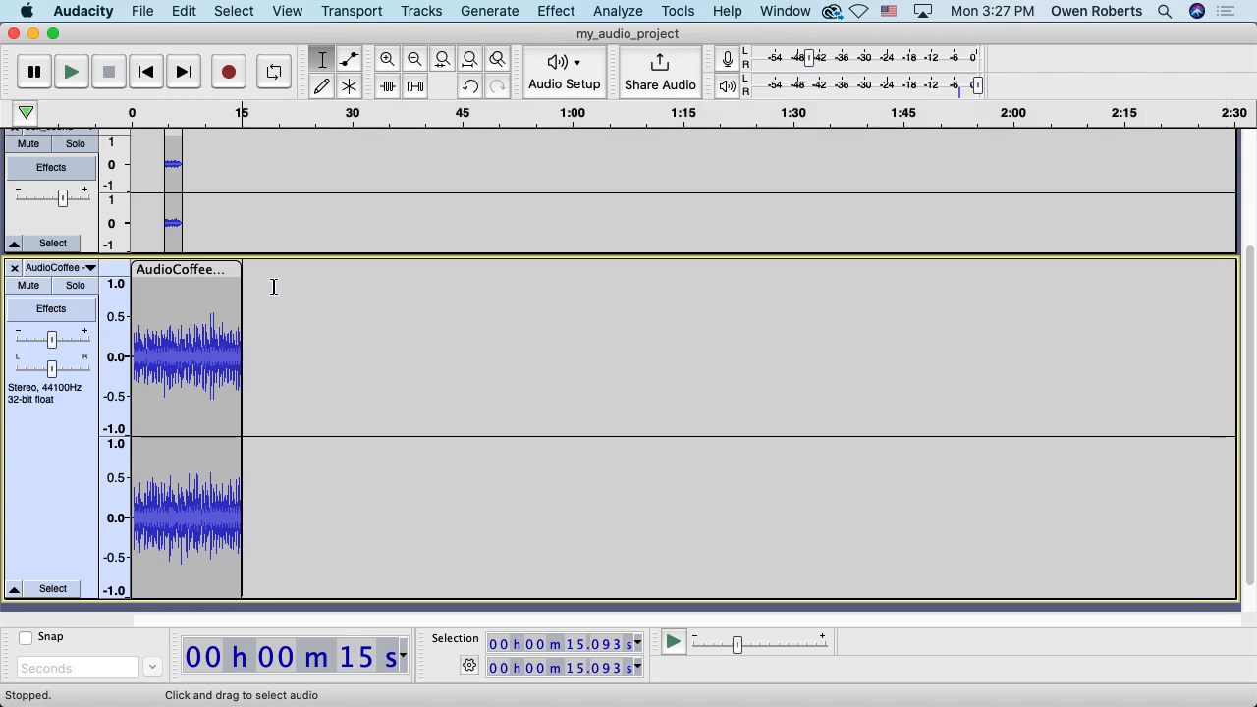
Fit the 15-second project to the window, shrink the music track's height, and play it back
click(471, 62)
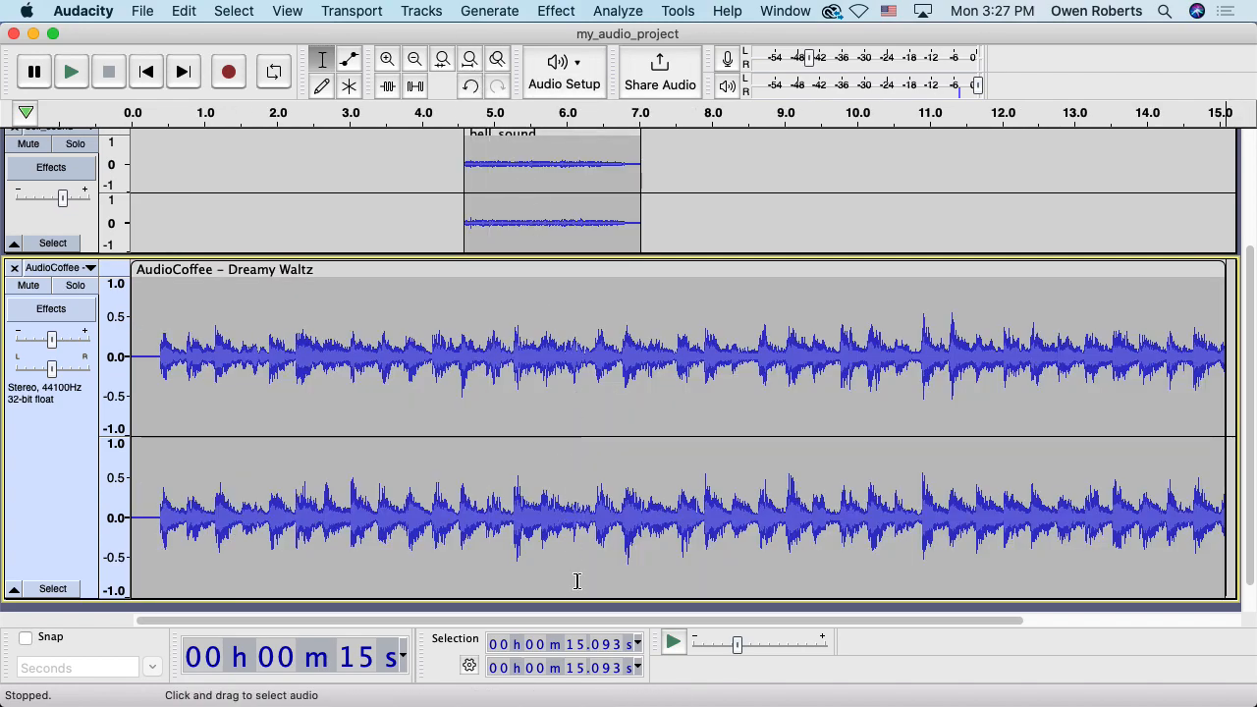
drag(561, 598, 582, 453)
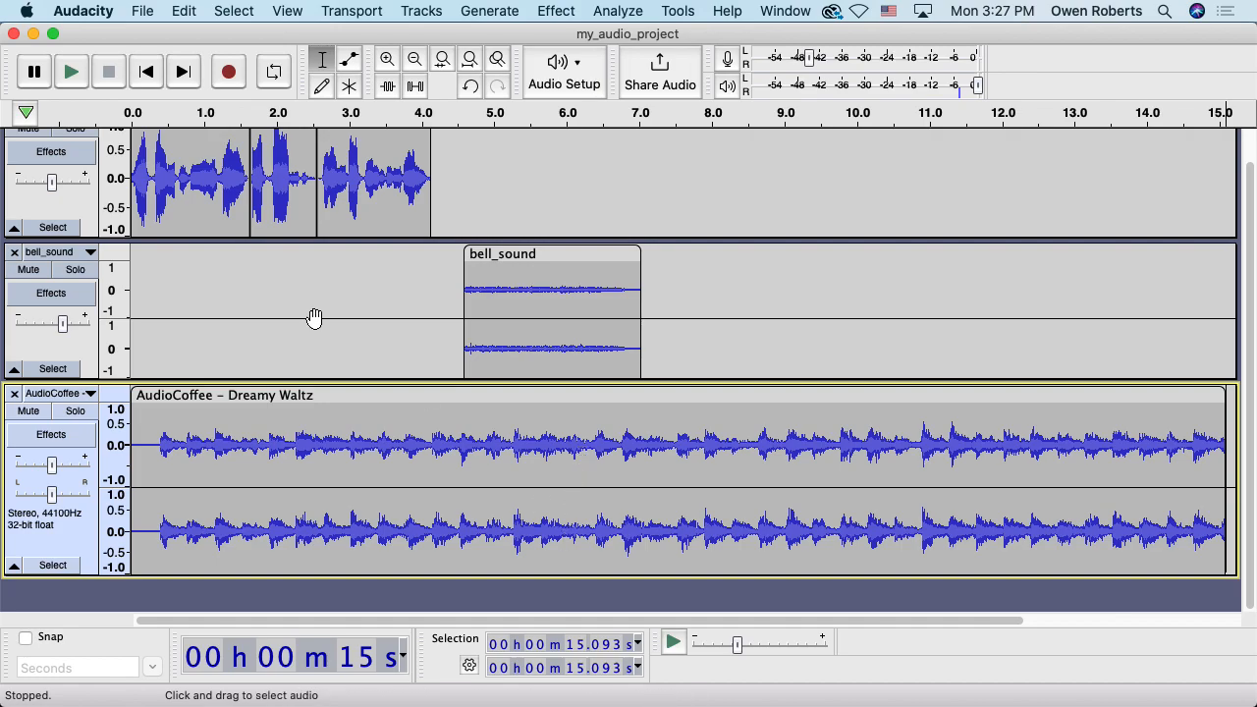
click(146, 74)
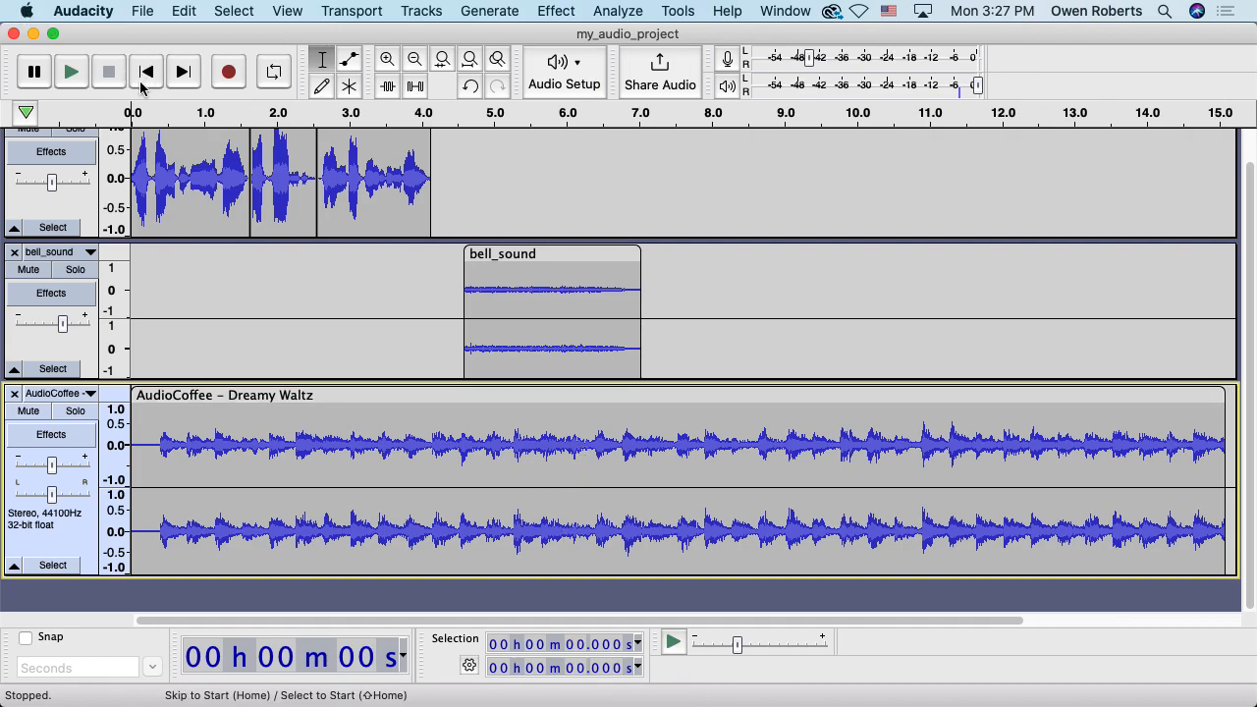
click(81, 79)
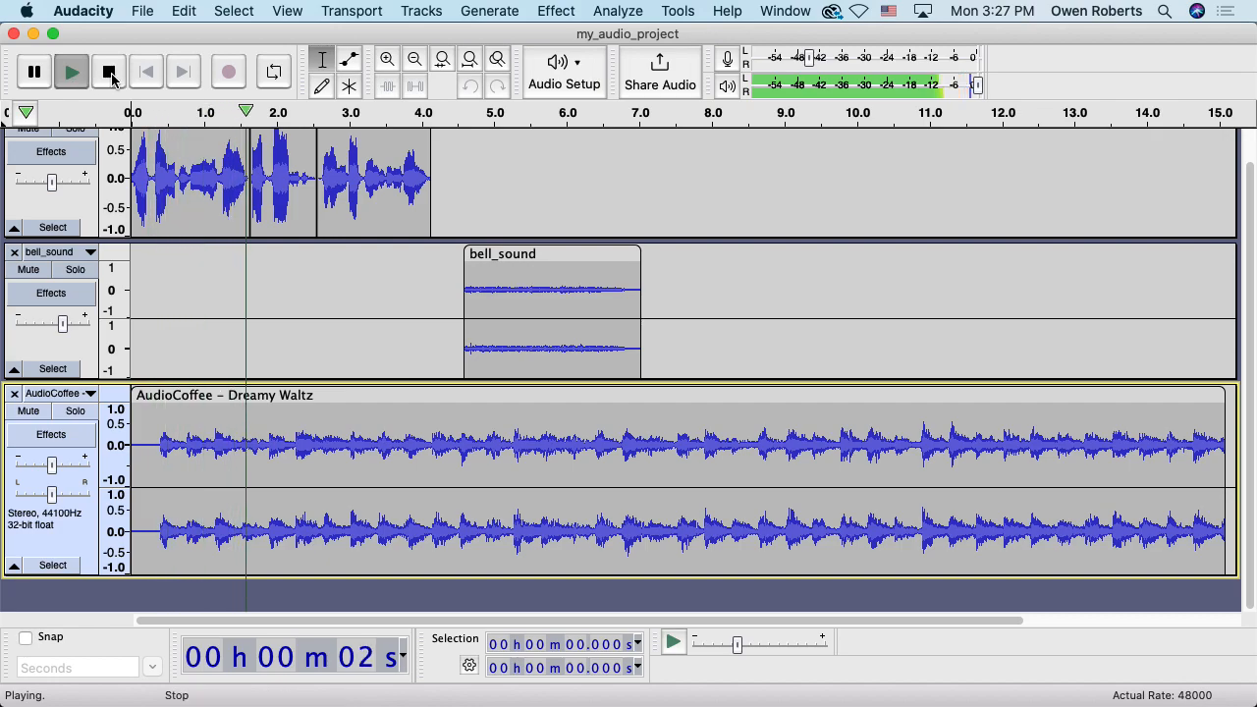
click(110, 74)
scroll(355, 265, up, 1)
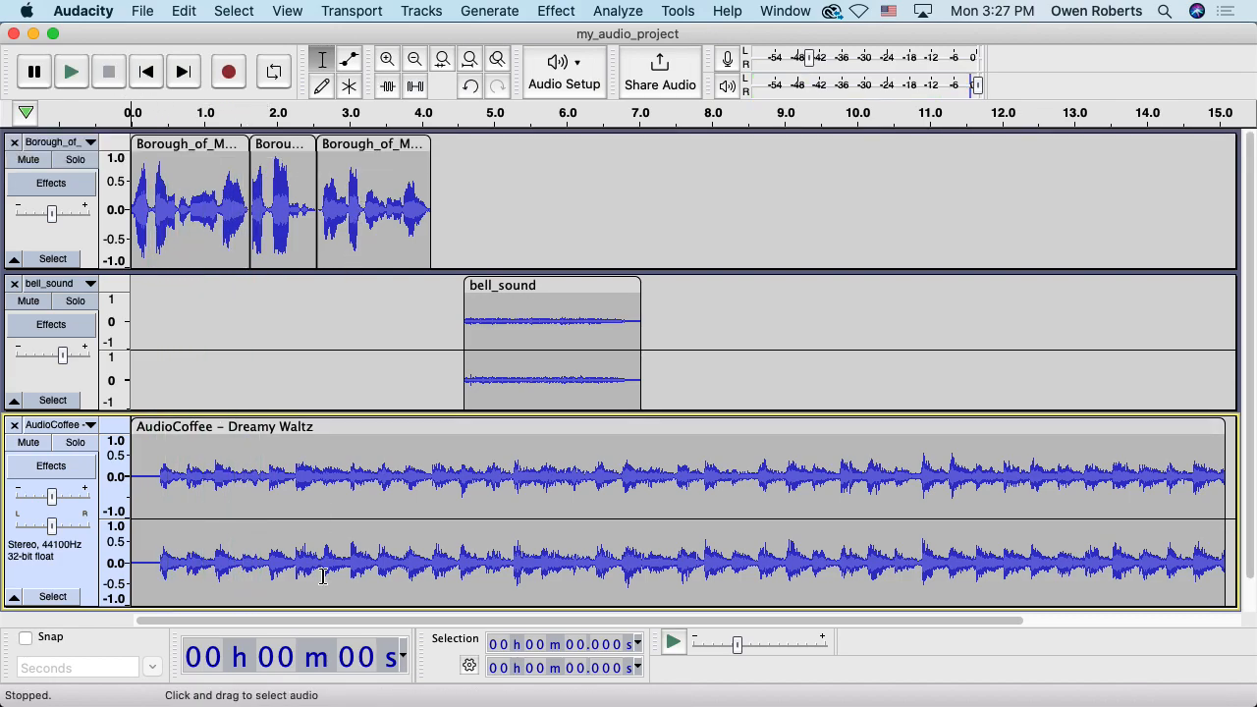
drag(271, 607, 283, 571)
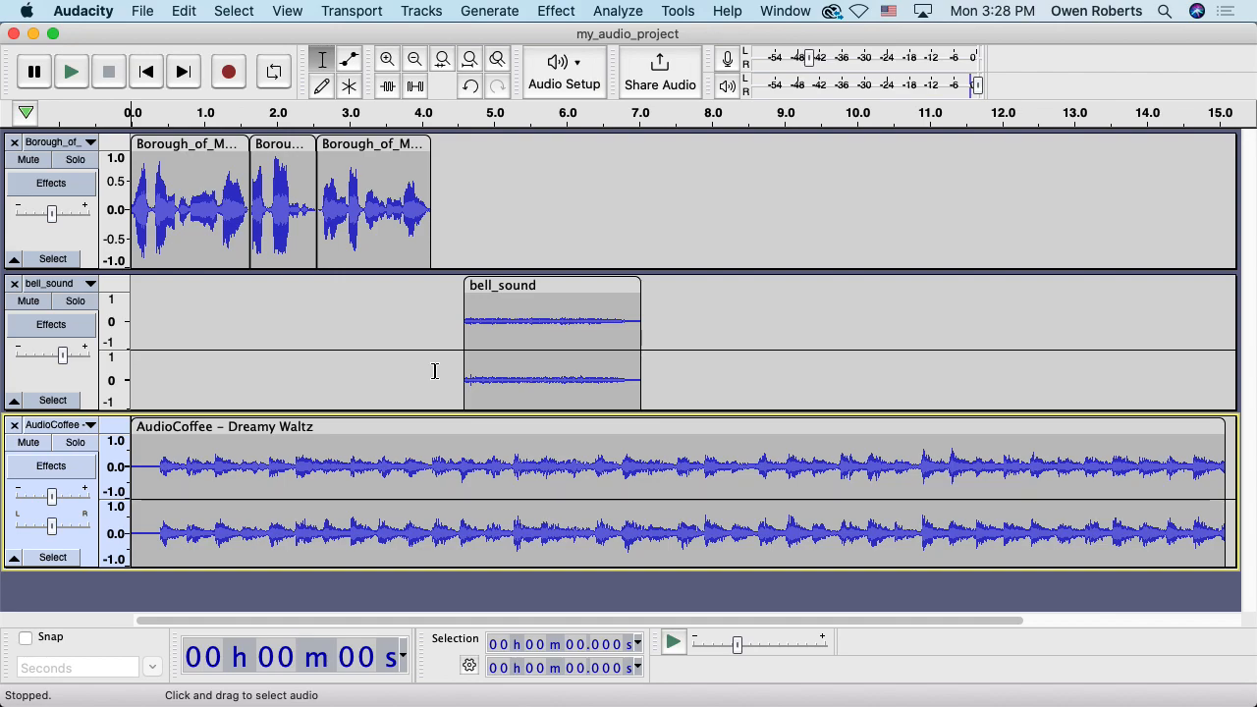
Select the narration and bell clips and shift them about 3 seconds later
drag(518, 312, 110, 201)
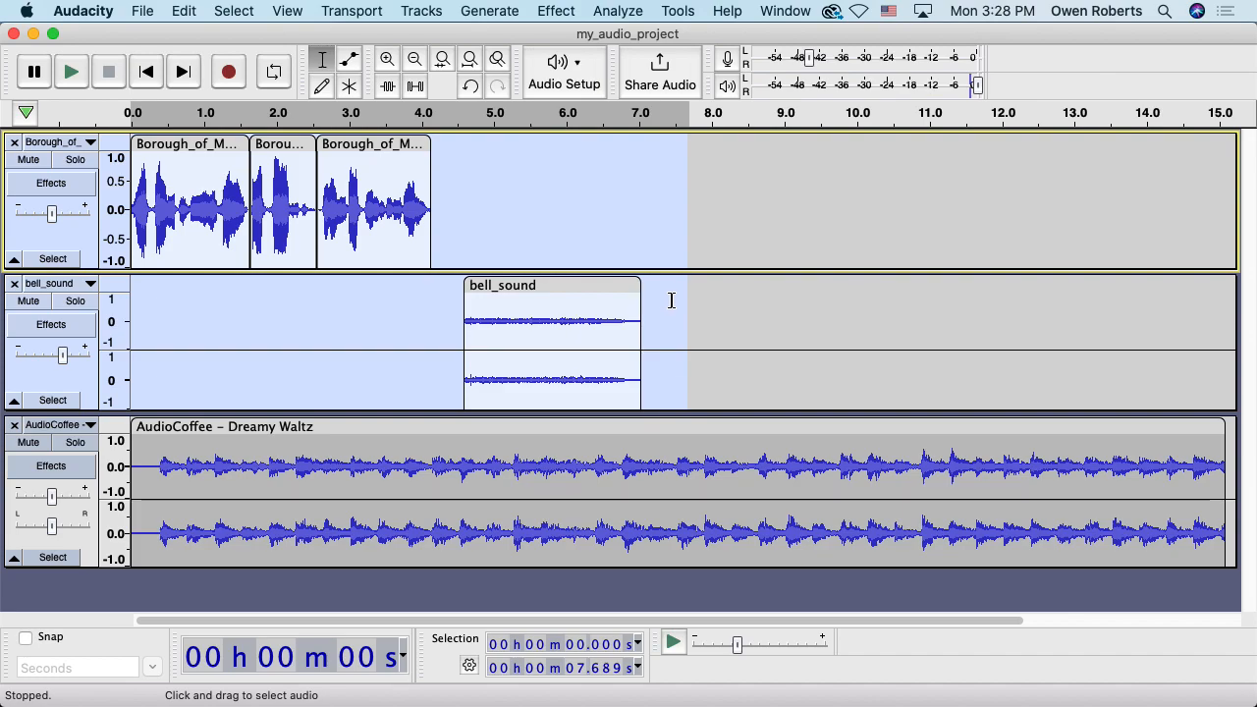
drag(676, 311, 118, 192)
drag(188, 147, 398, 169)
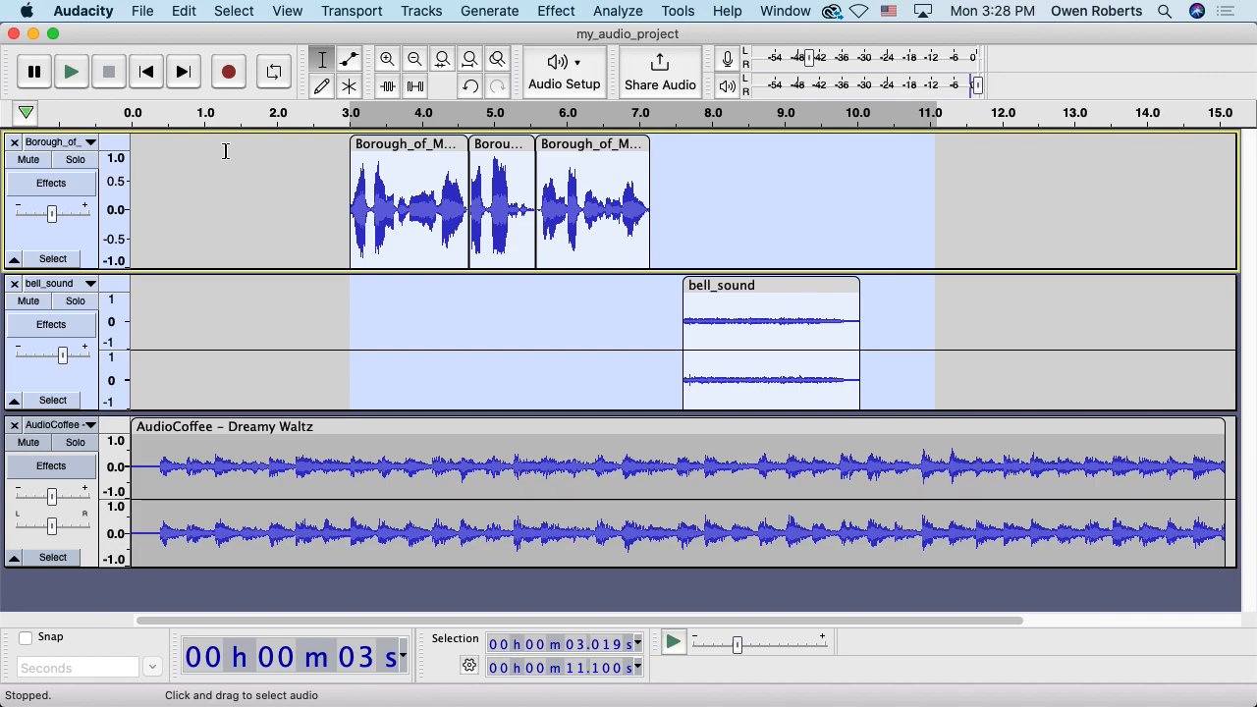
Play the rearranged project from the start to check the new timing
click(146, 73)
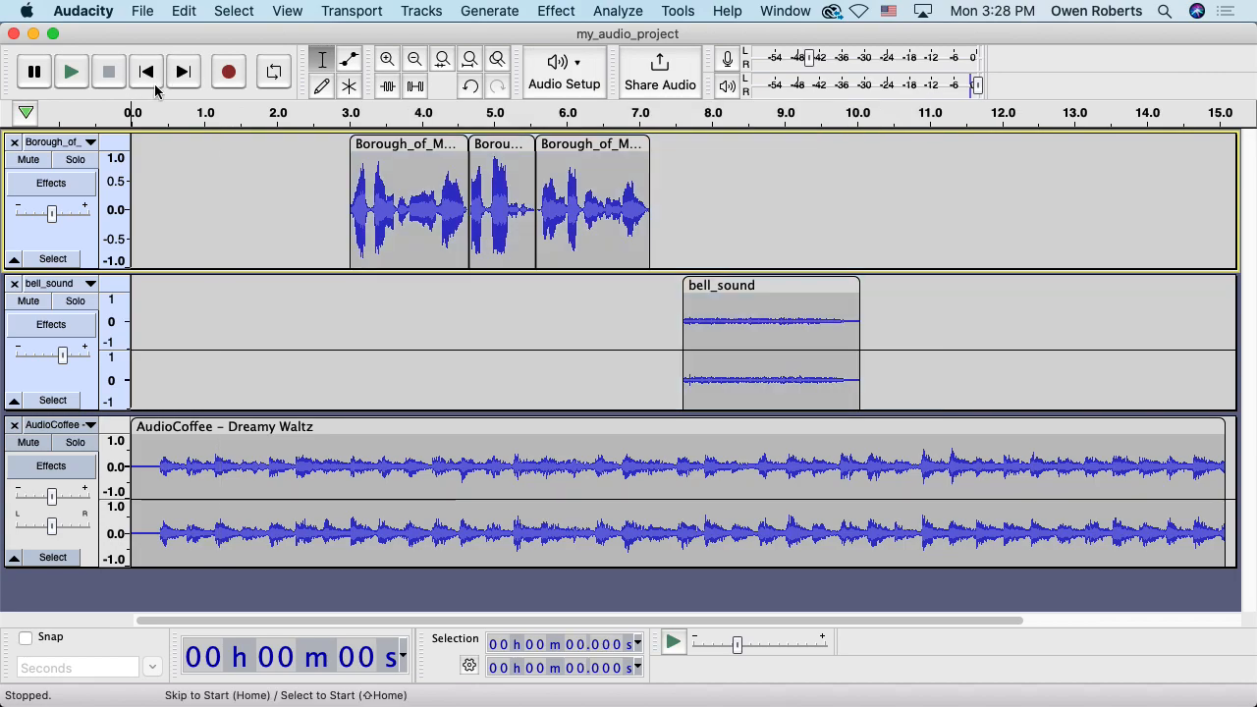
click(72, 73)
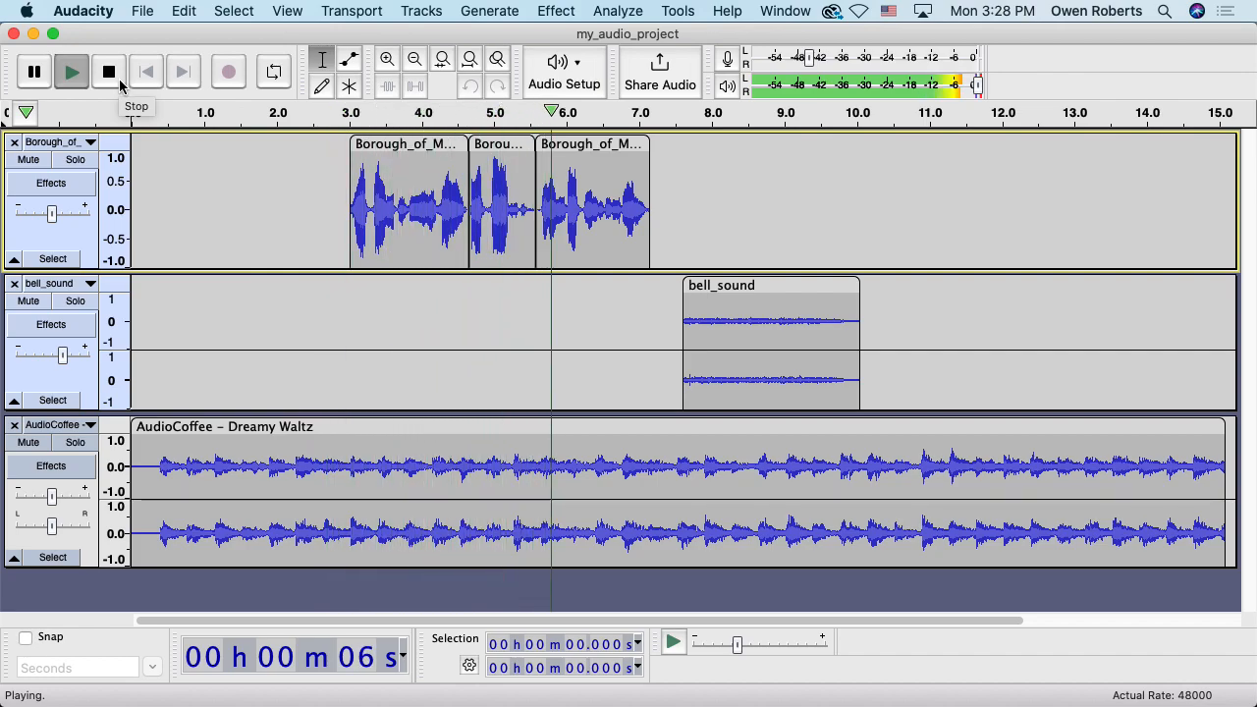
click(117, 80)
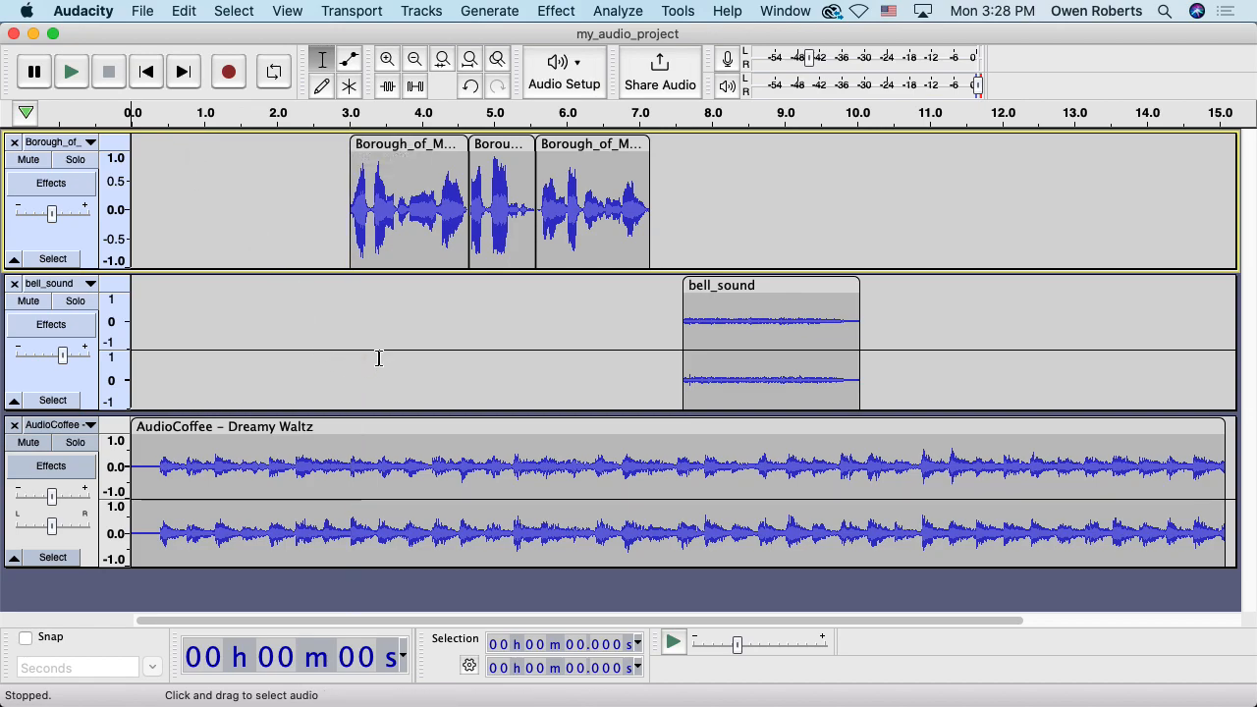
Shrink the bell_sound track, enlarge the music track, and select the music from 2.33 to 3.21 s
drag(357, 413, 351, 373)
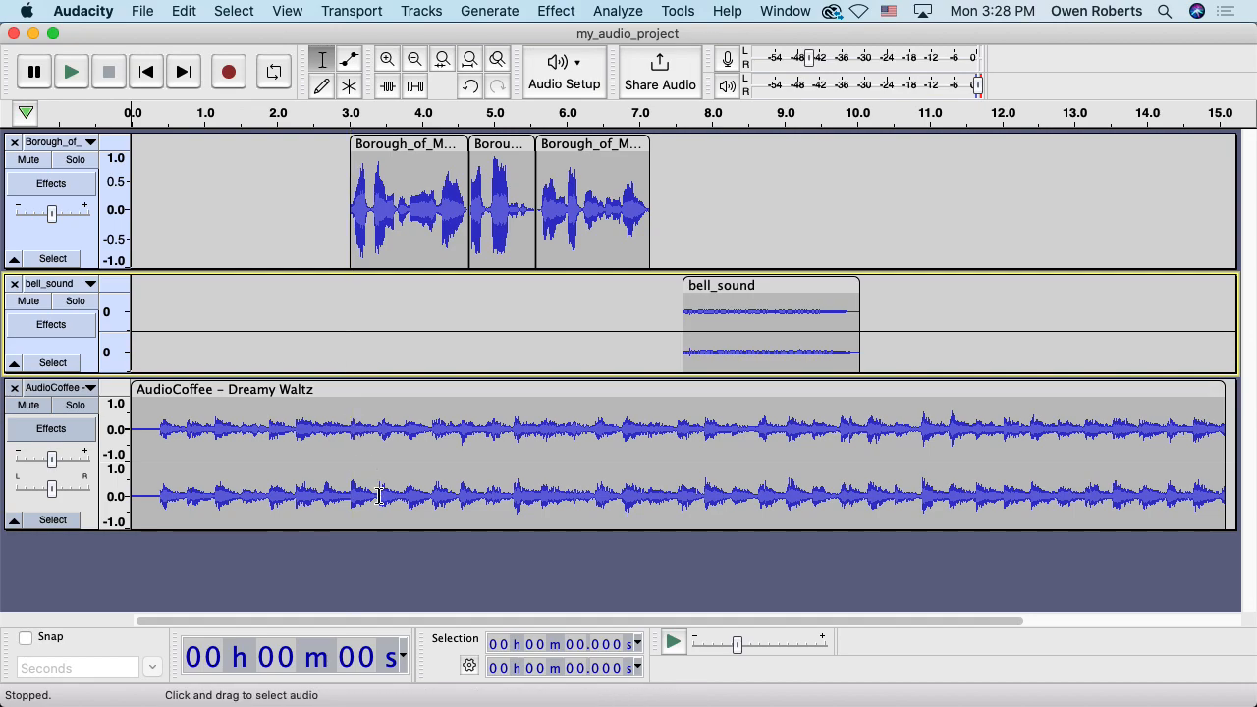
drag(360, 530, 358, 544)
click(302, 422)
drag(302, 423, 356, 427)
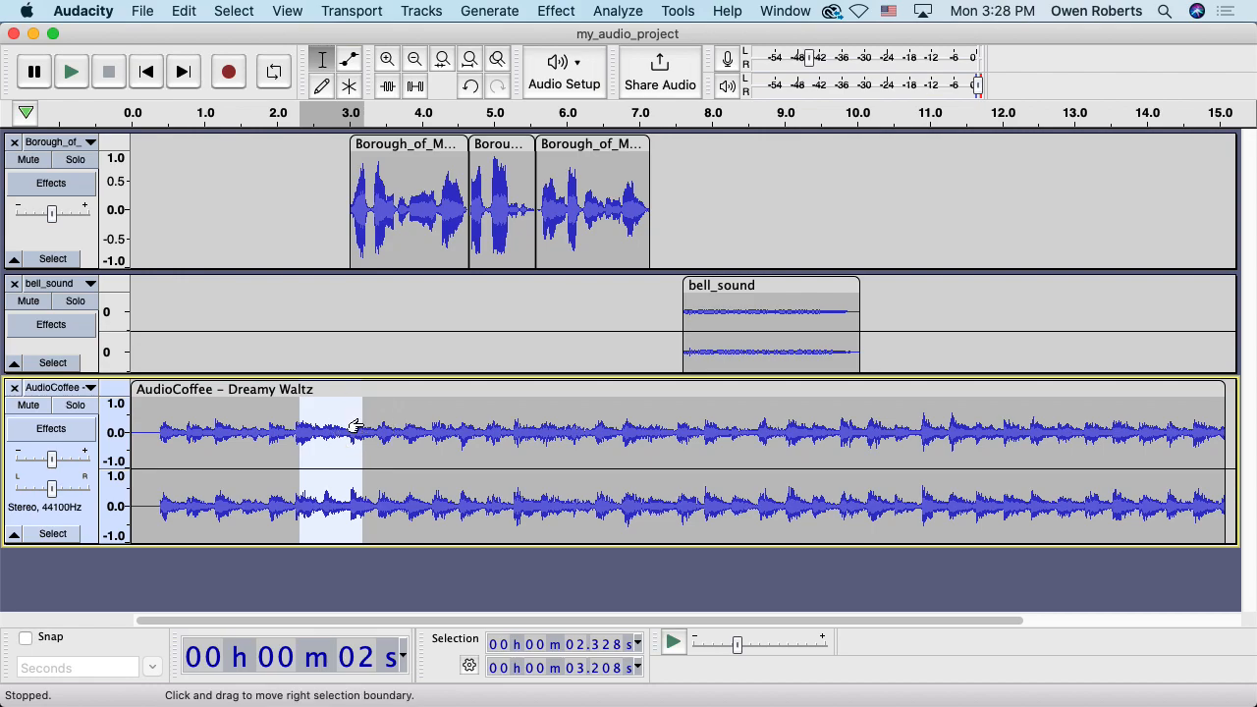
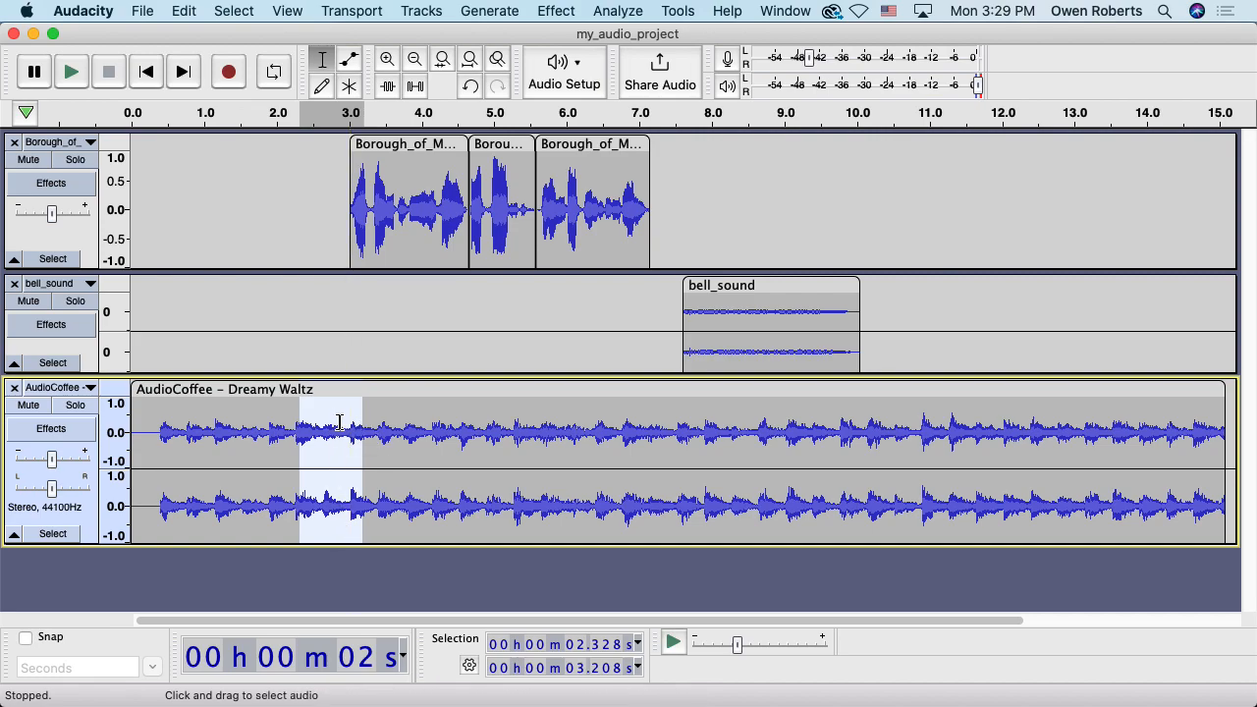
Collapse bell_sound, heighten the Dreamy Waltz track, zoom in, and select the music from 2 to 4 s
drag(367, 376, 387, 181)
drag(397, 396, 392, 486)
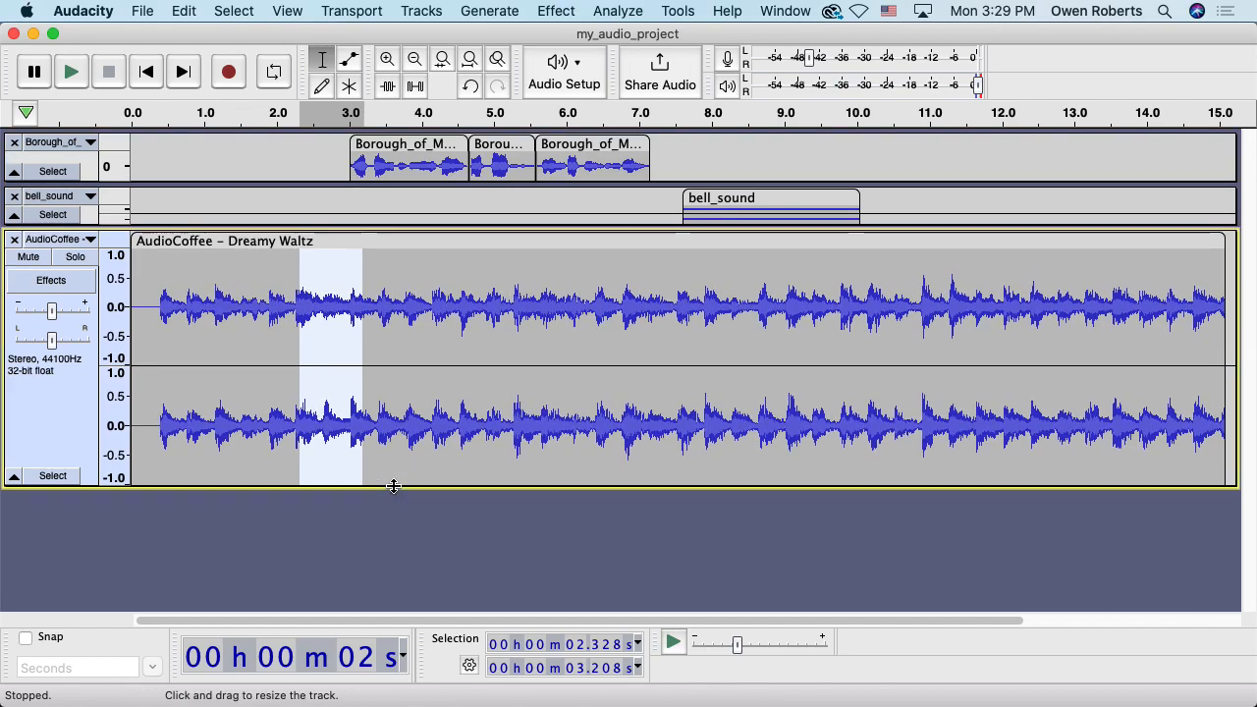
click(388, 61)
click(521, 286)
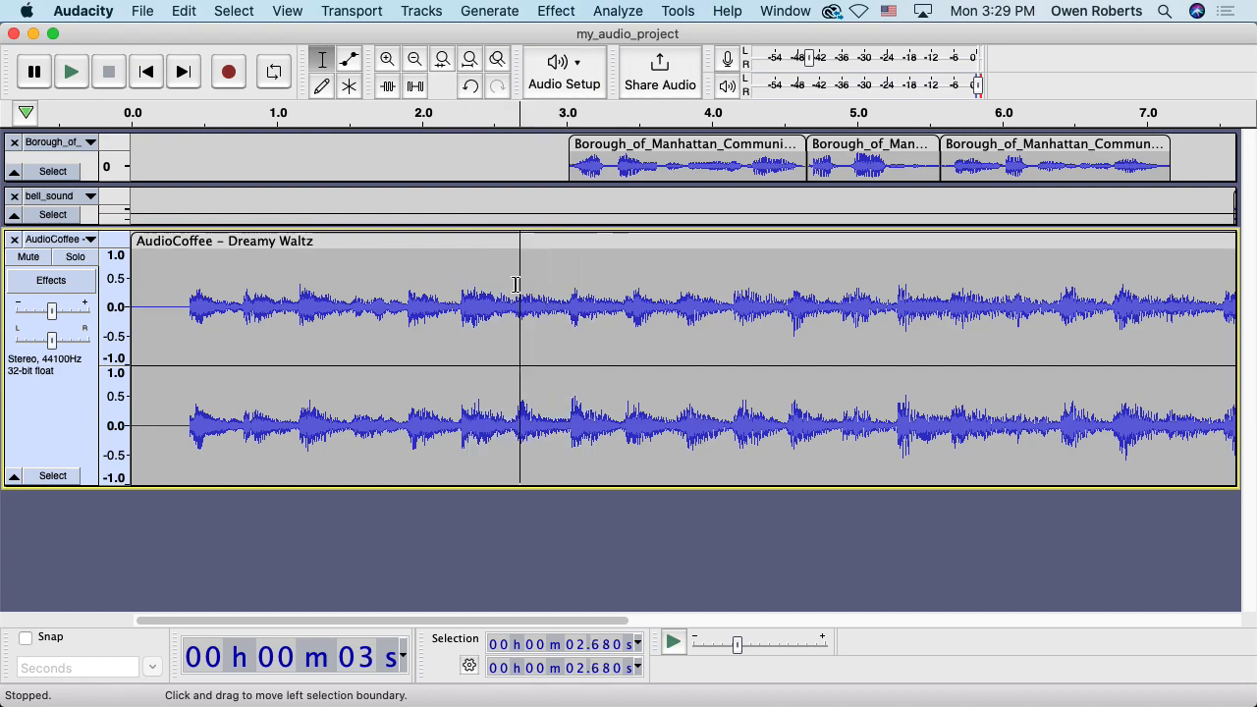
drag(456, 282, 712, 285)
click(566, 288)
drag(420, 289, 711, 299)
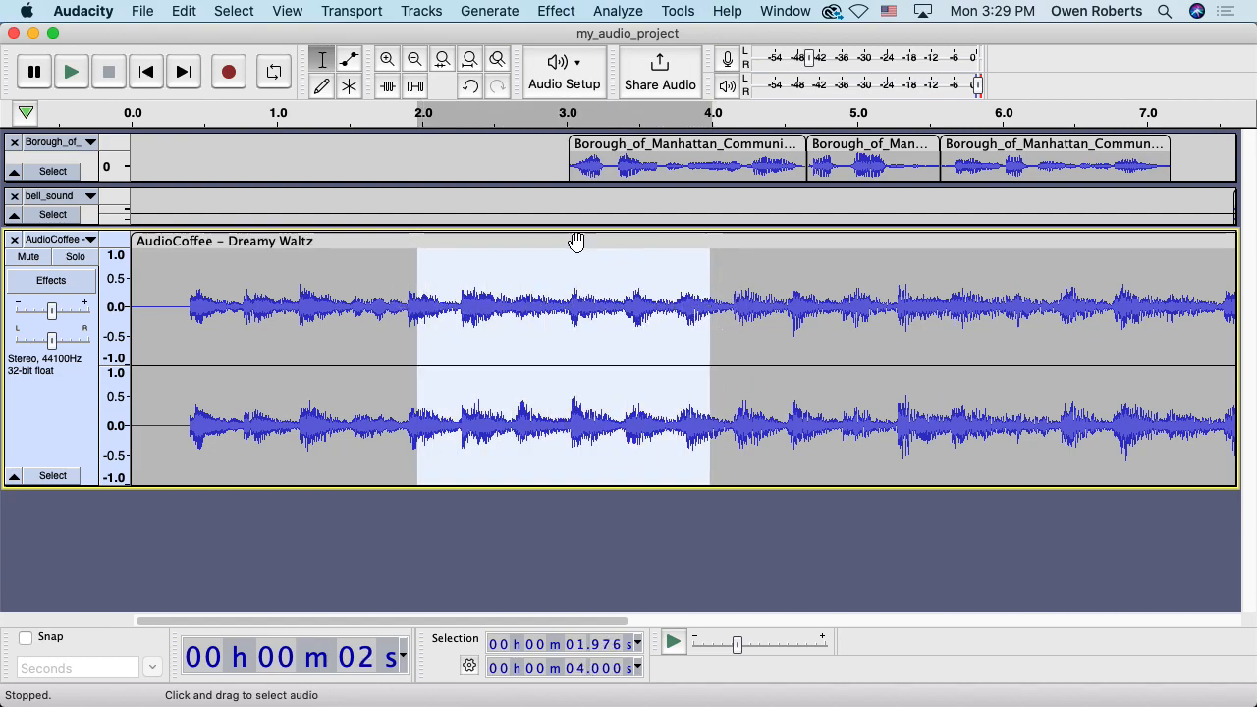
With the Envelope Tool, add points at 2 s and 4 s and lower the 4 s point to duck the music
click(356, 68)
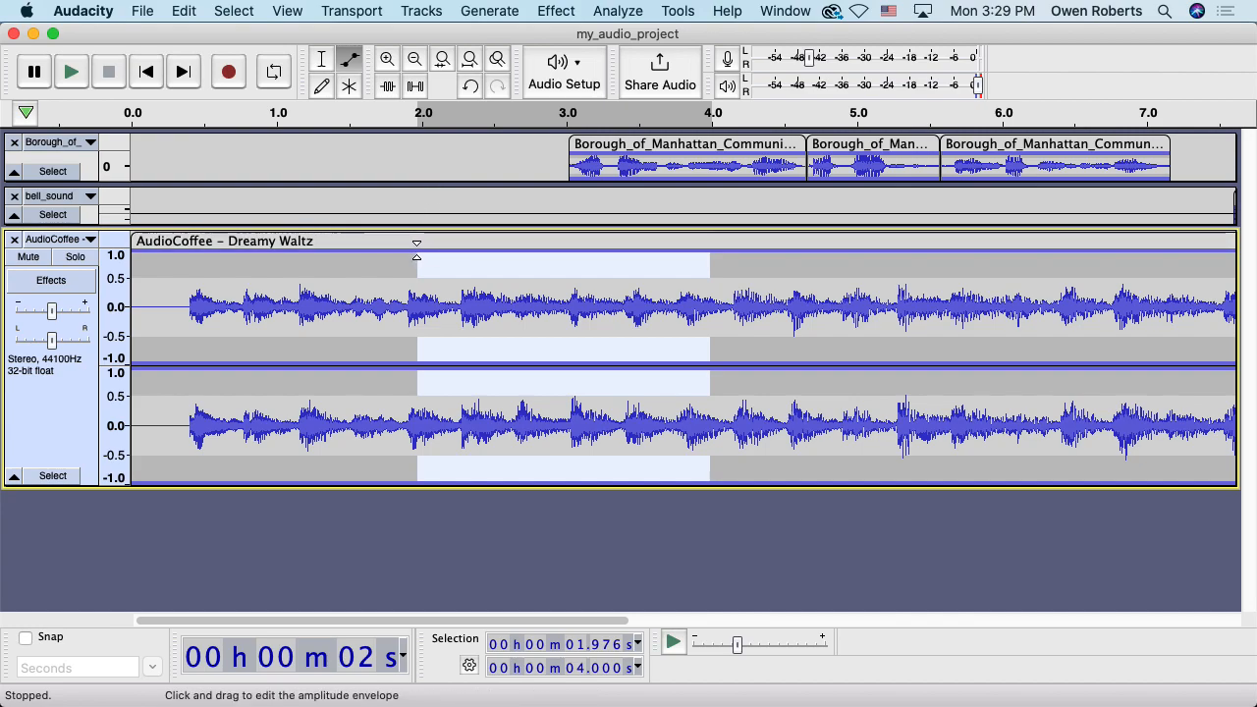
click(417, 255)
drag(418, 253, 417, 247)
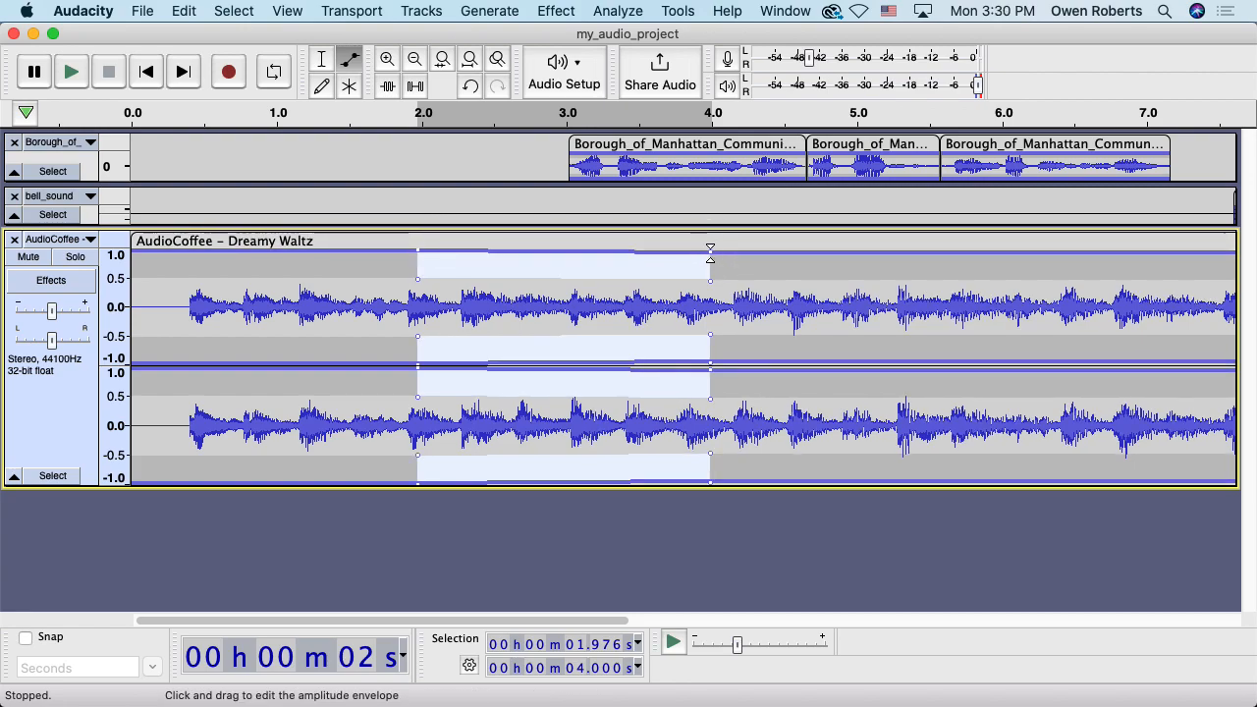
drag(708, 252, 708, 271)
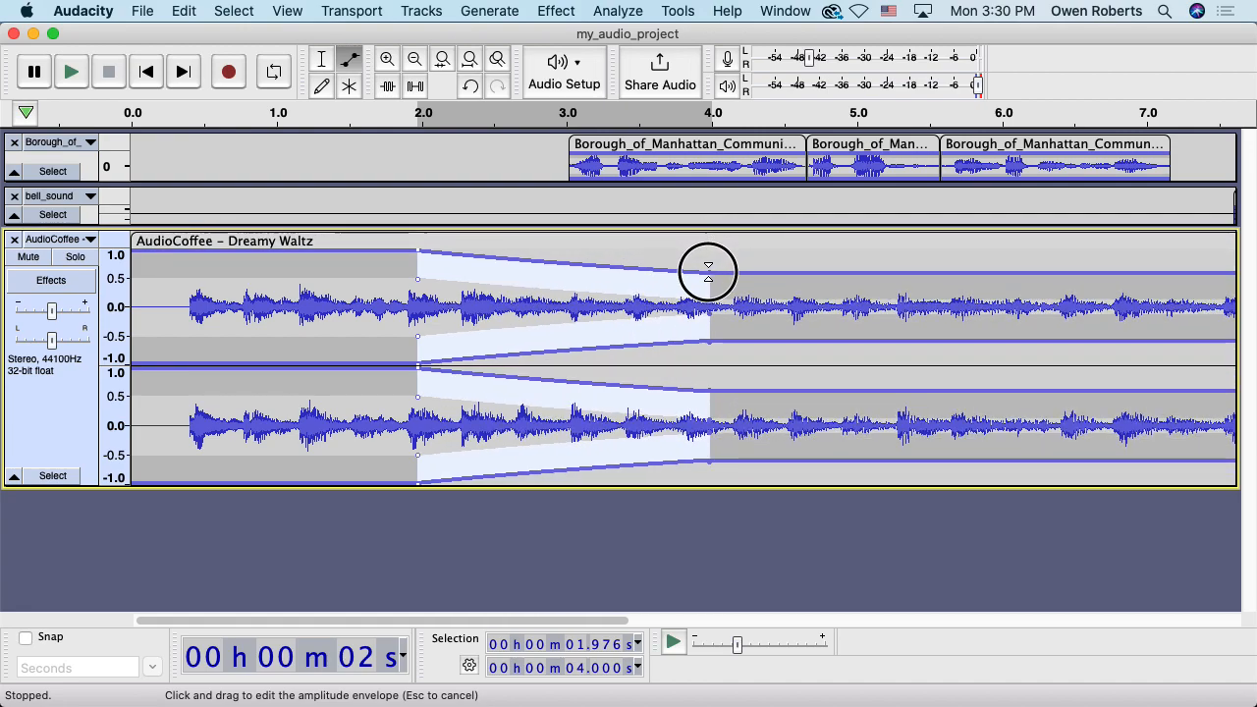
drag(708, 271, 710, 238)
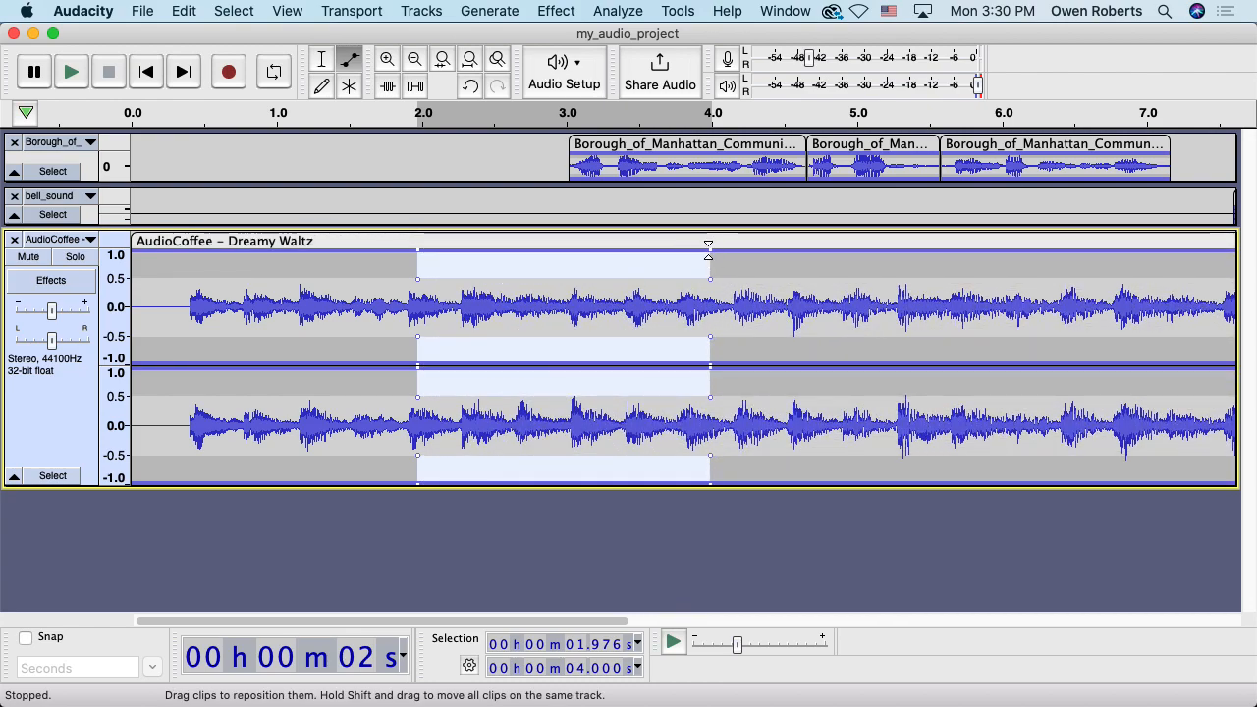
drag(709, 241, 713, 291)
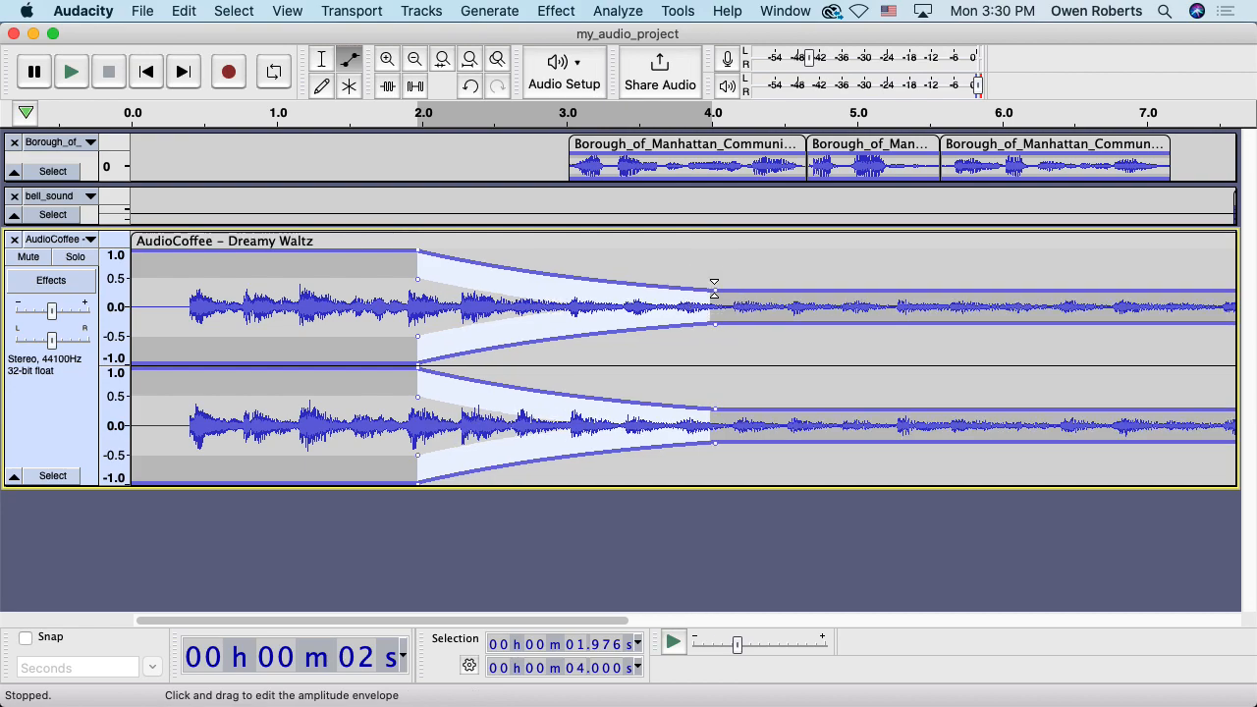
Play the dip from about 1 s, move the 4 s envelope point to about 3.7 s, and return to the Selection Tool
click(399, 116)
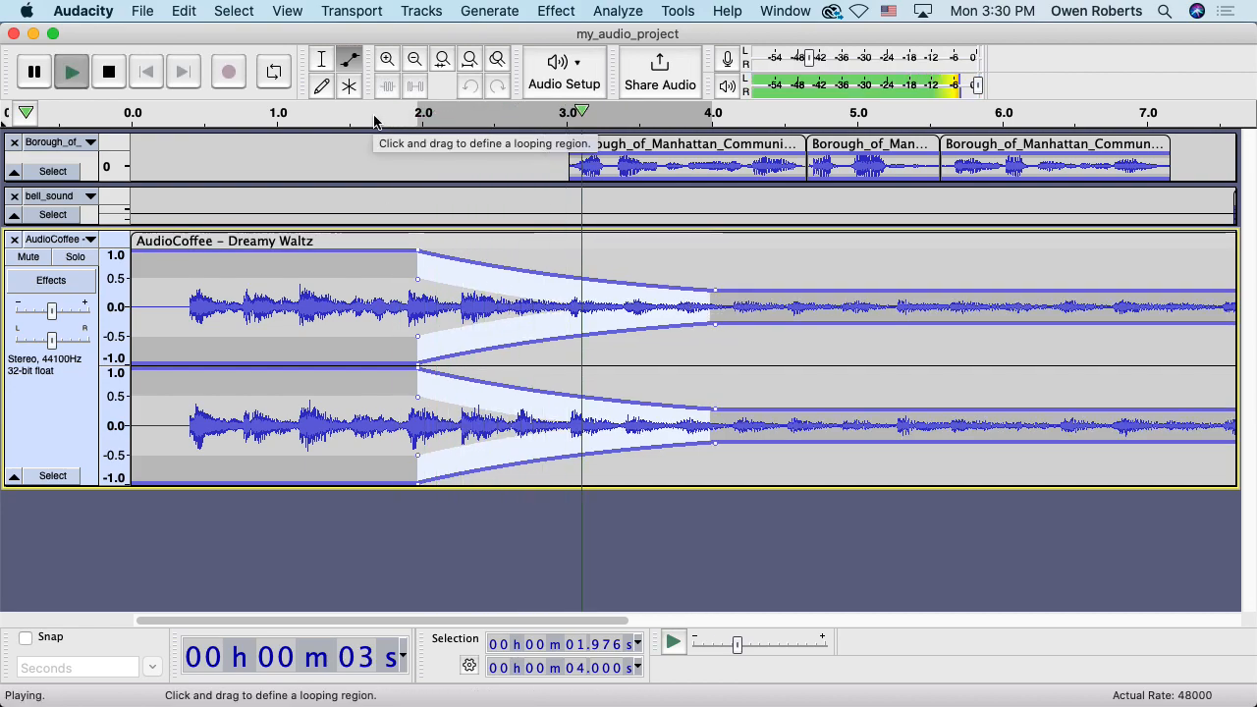
click(116, 74)
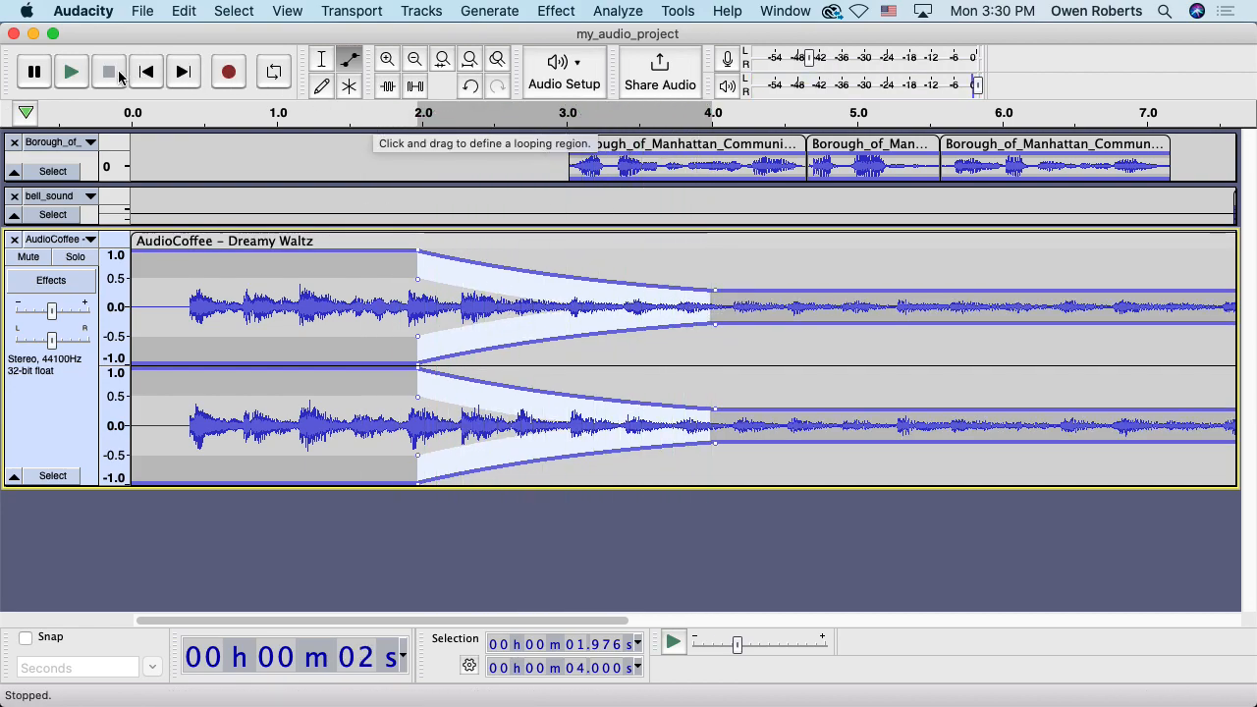
click(272, 113)
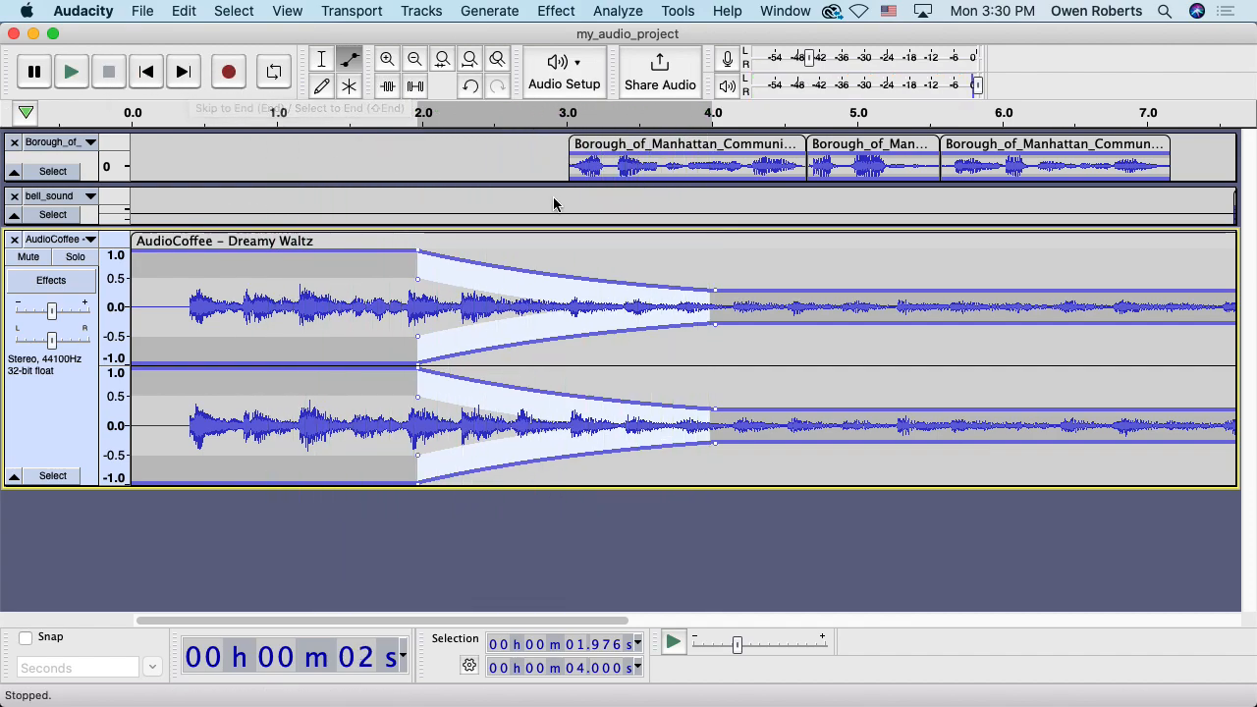
drag(713, 290, 655, 284)
click(320, 59)
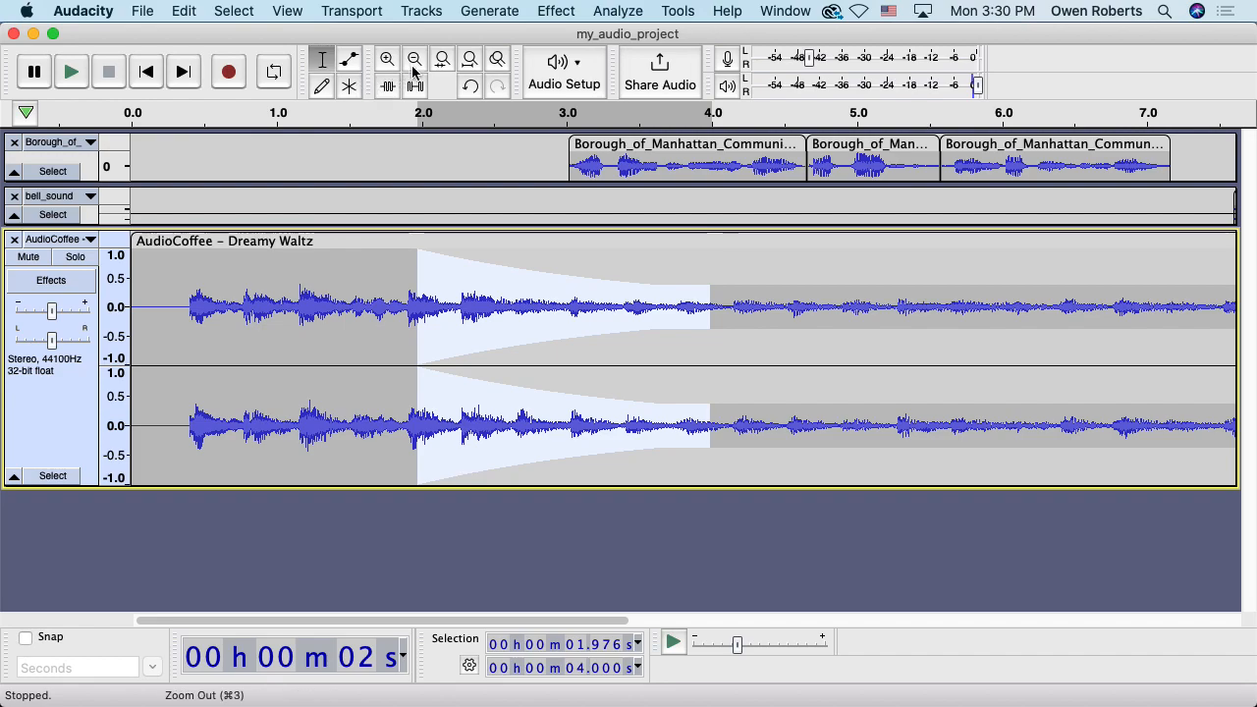
Fit the project in view, trial the music gain at -12 dB, restore it near -2 dB, and select 13.631–15.093 s
click(470, 59)
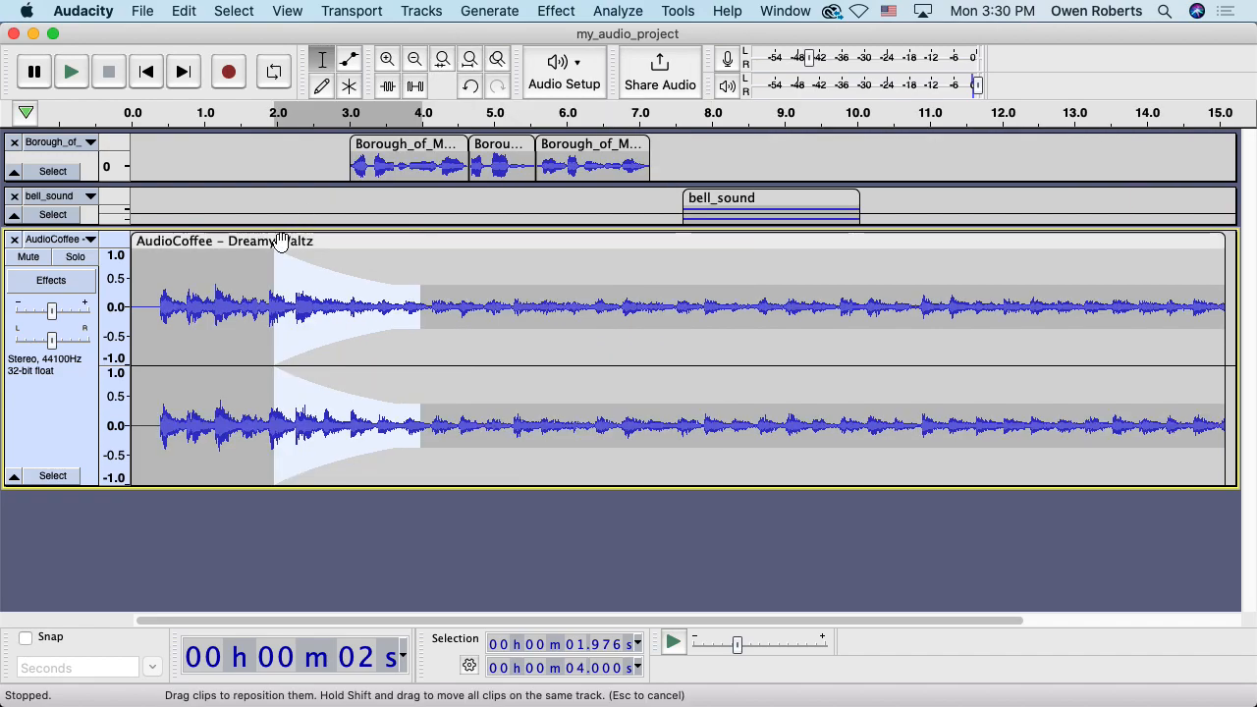
drag(52, 310, 32, 315)
mouse_move(32, 315)
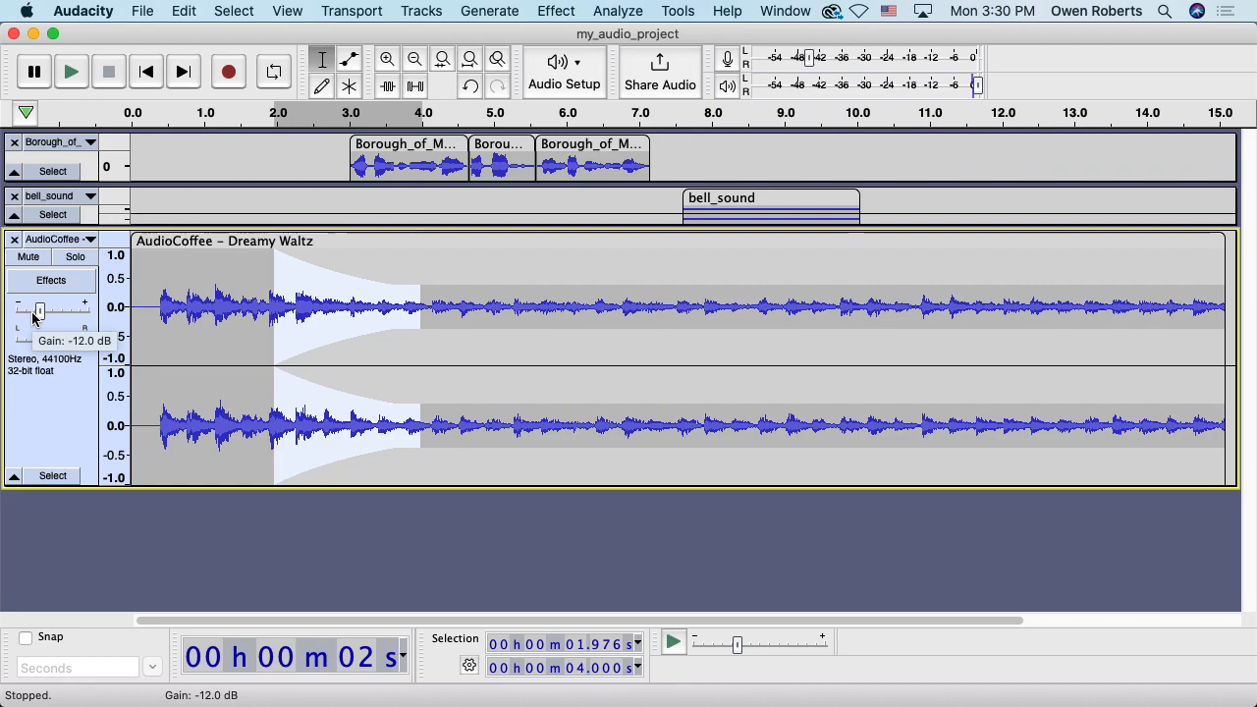
drag(40, 313, 64, 320)
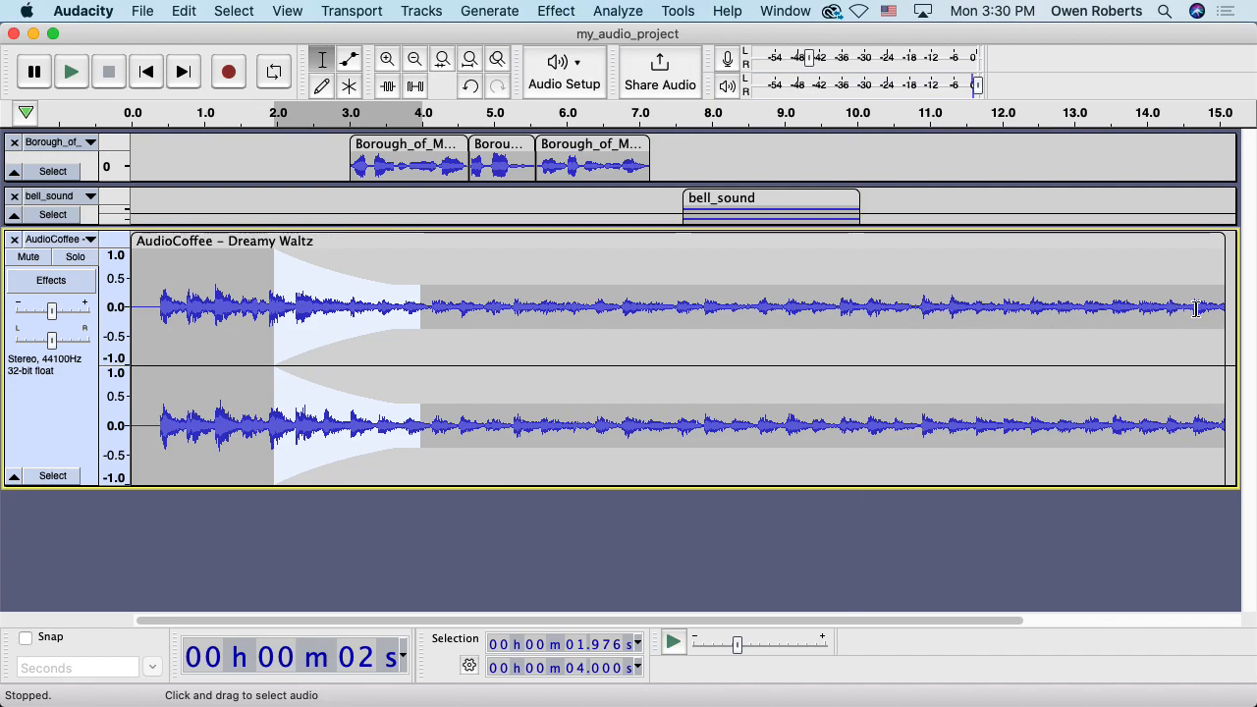
drag(1227, 304, 1120, 302)
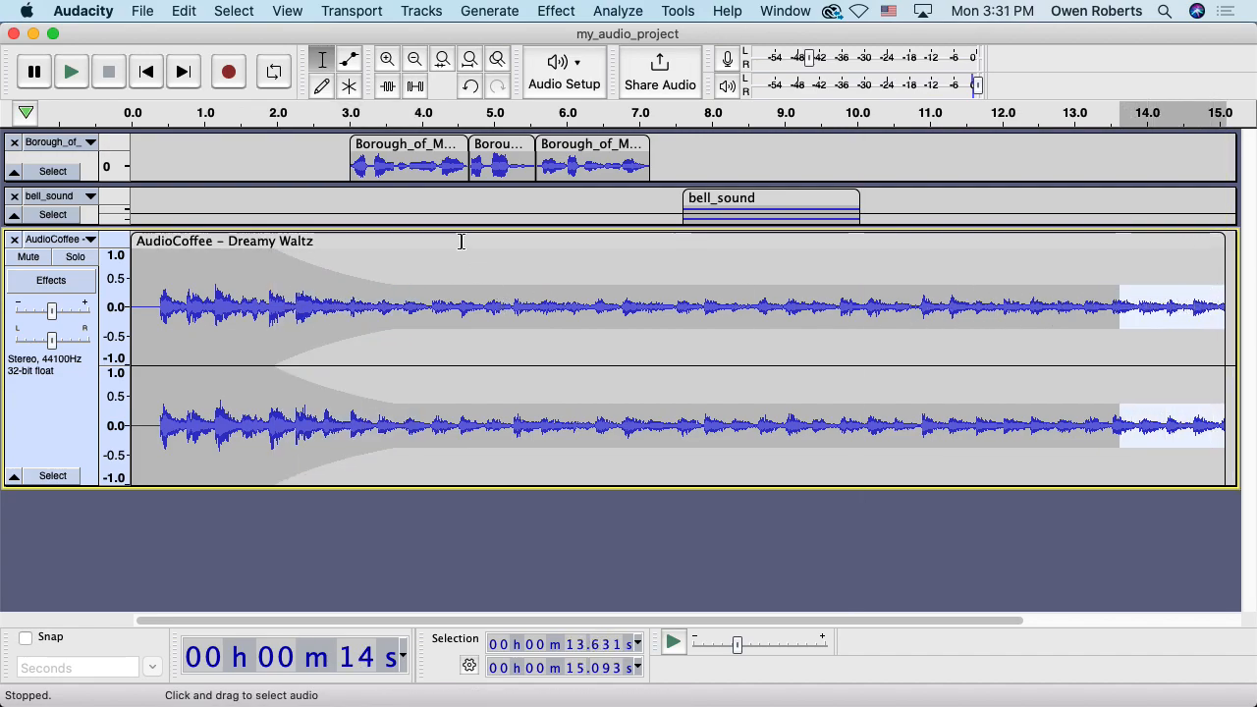
click(351, 62)
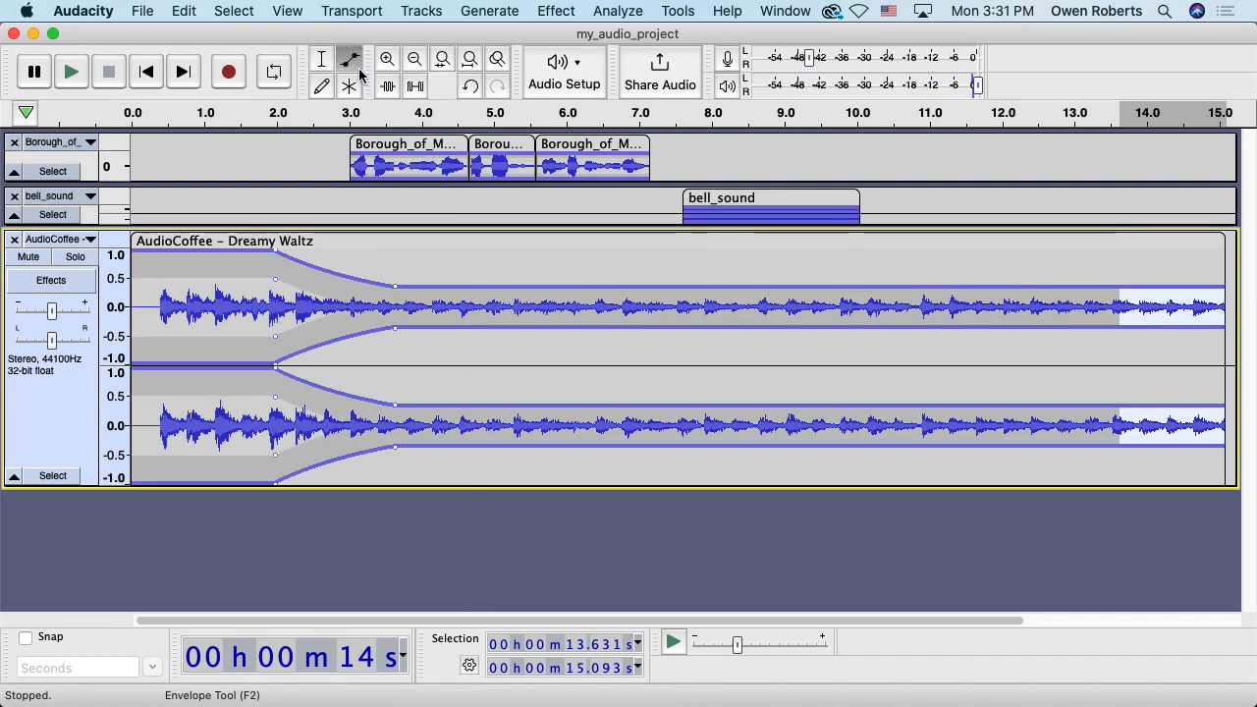
click(1121, 253)
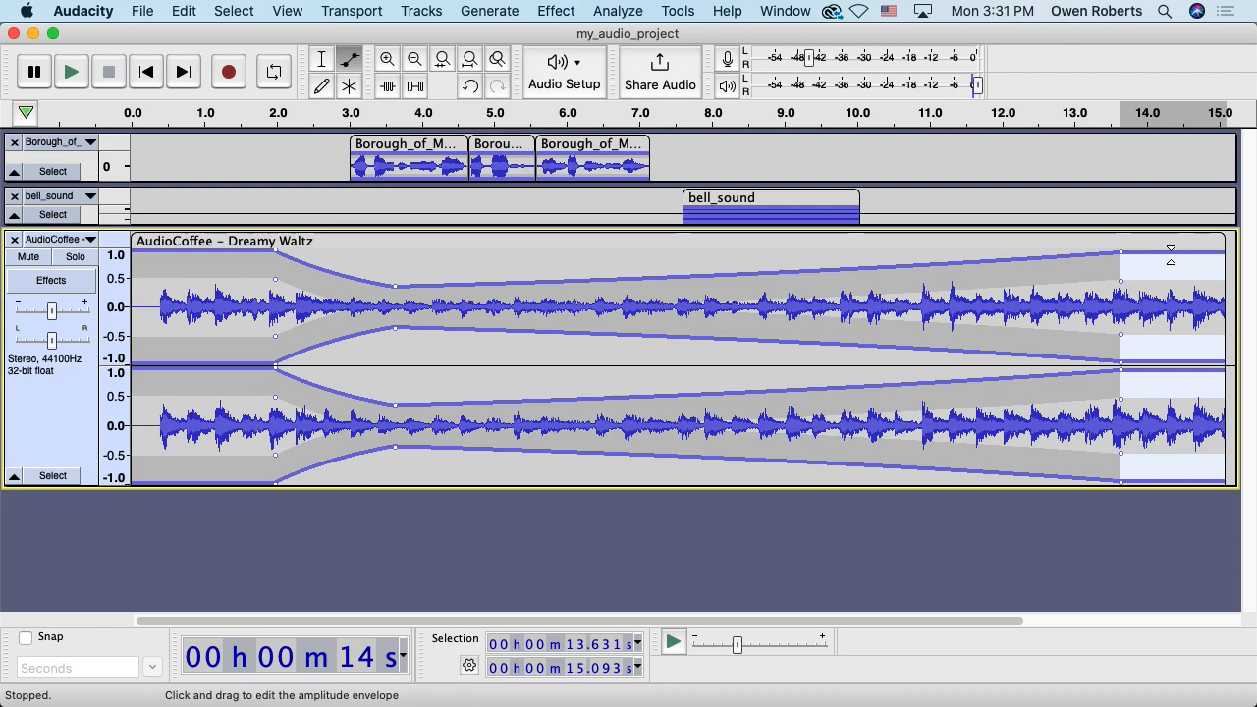
drag(1120, 253, 1120, 286)
drag(1226, 287, 1222, 306)
key(super+z)
key(super+z)
key(super+shift+z)
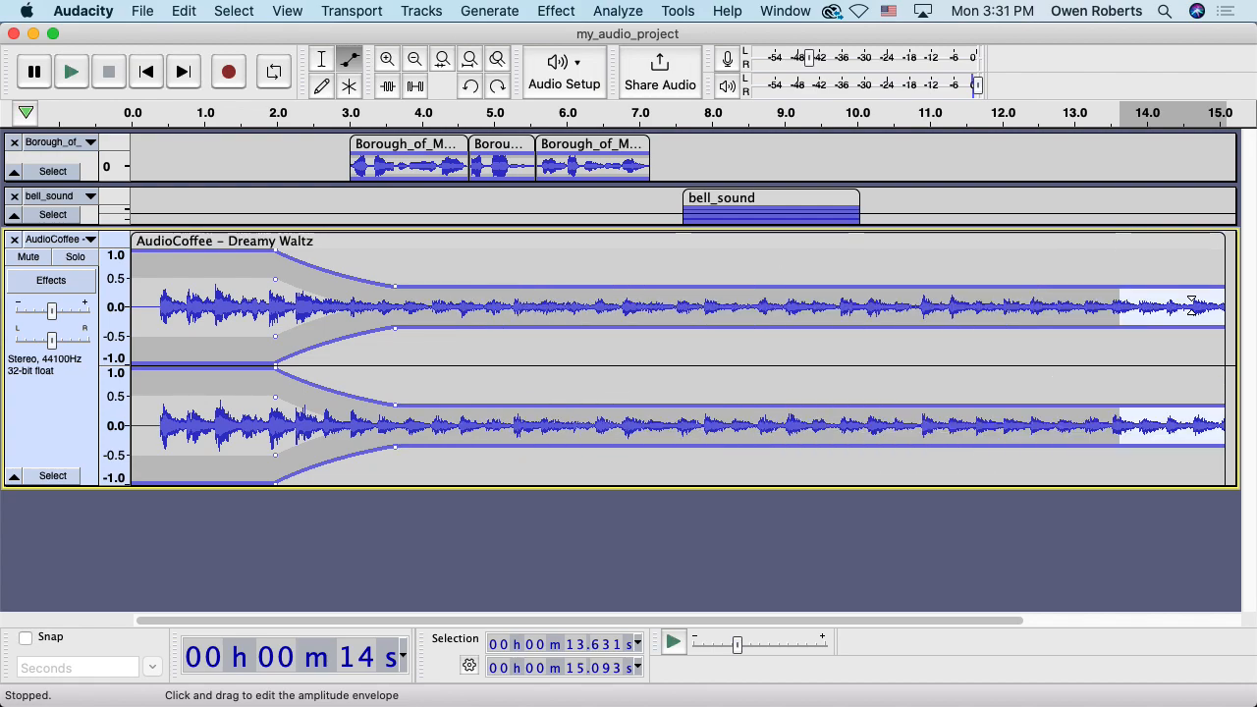
click(325, 60)
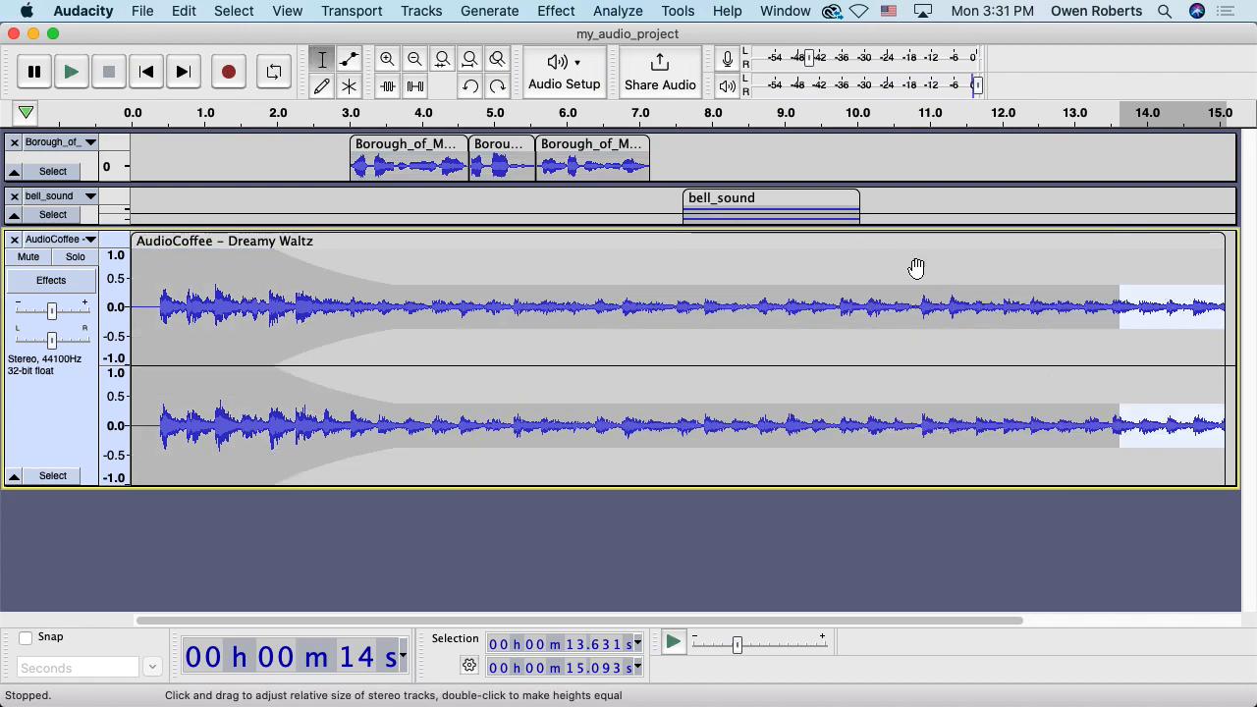
click(1145, 309)
drag(1113, 307, 1226, 308)
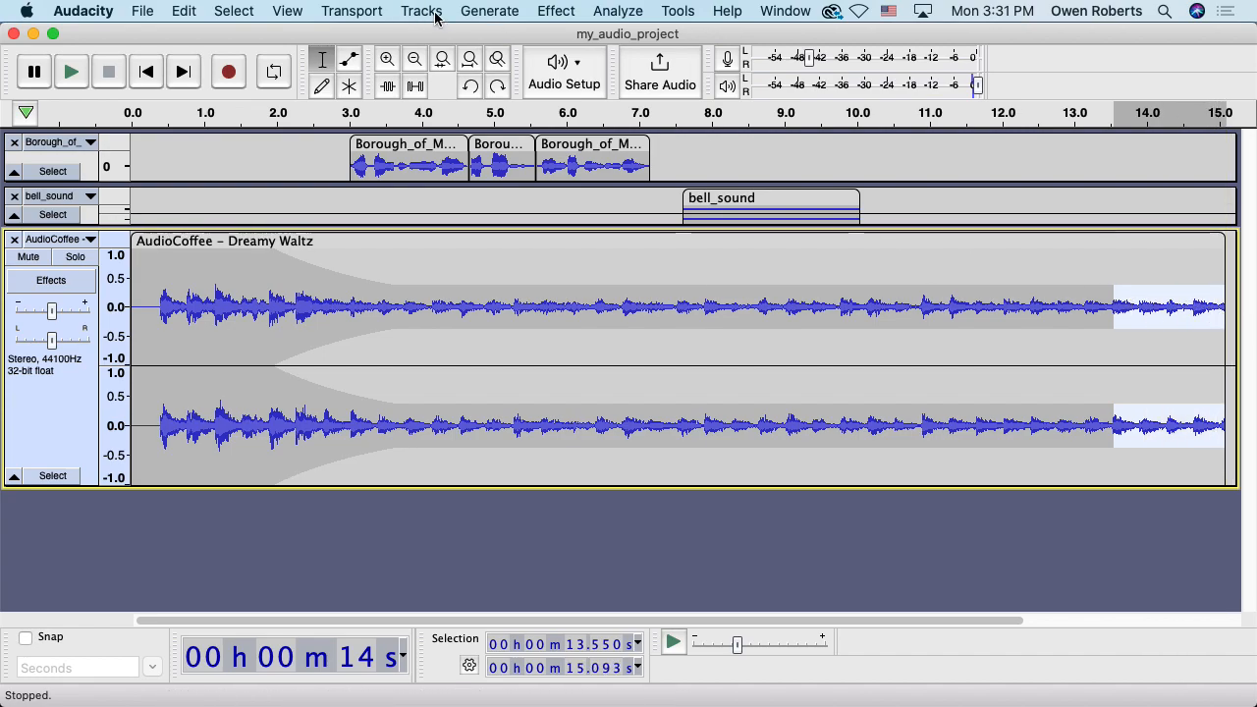
Apply Fade Out to the selected music ending and play it back from just before the fade
click(569, 14)
mouse_move(664, 146)
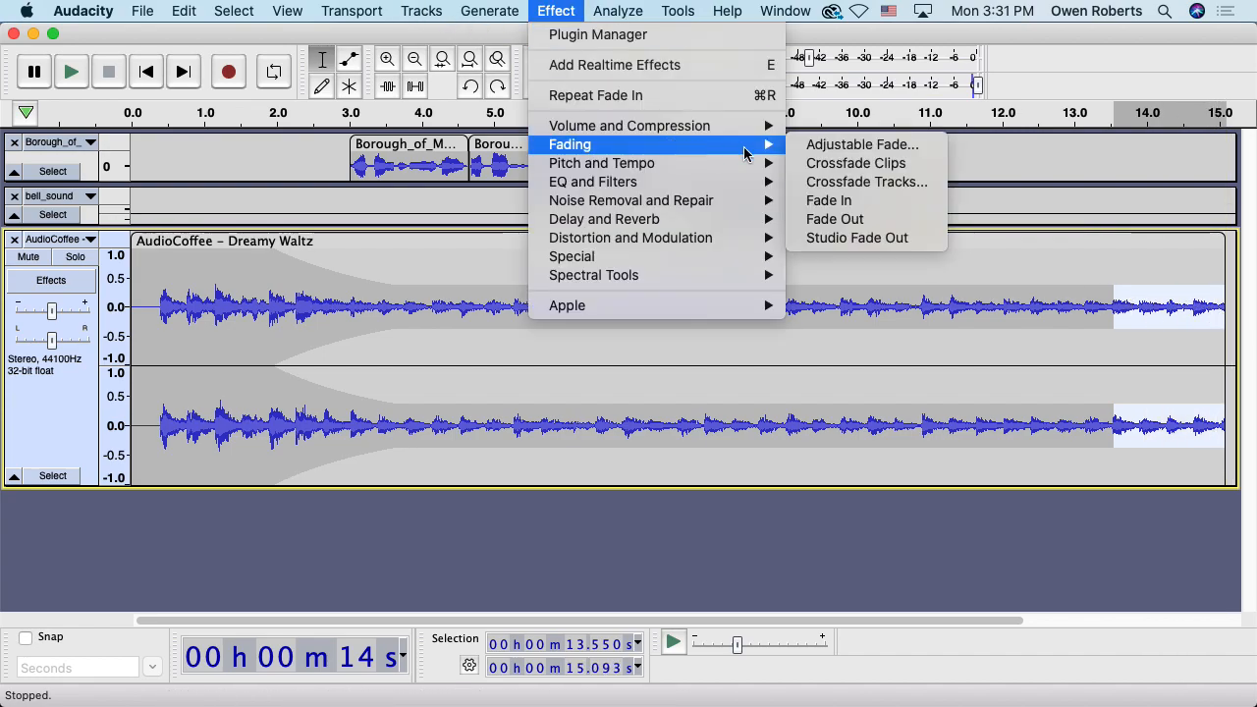
click(835, 219)
click(1110, 275)
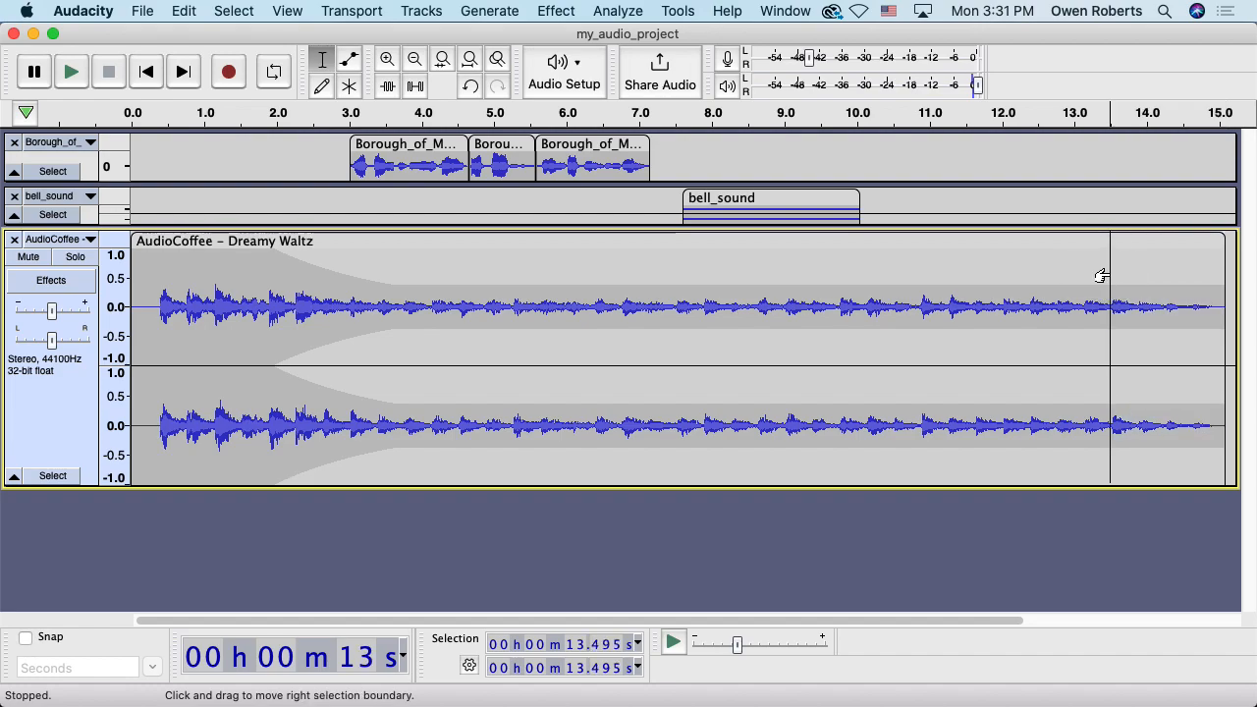
key(space)
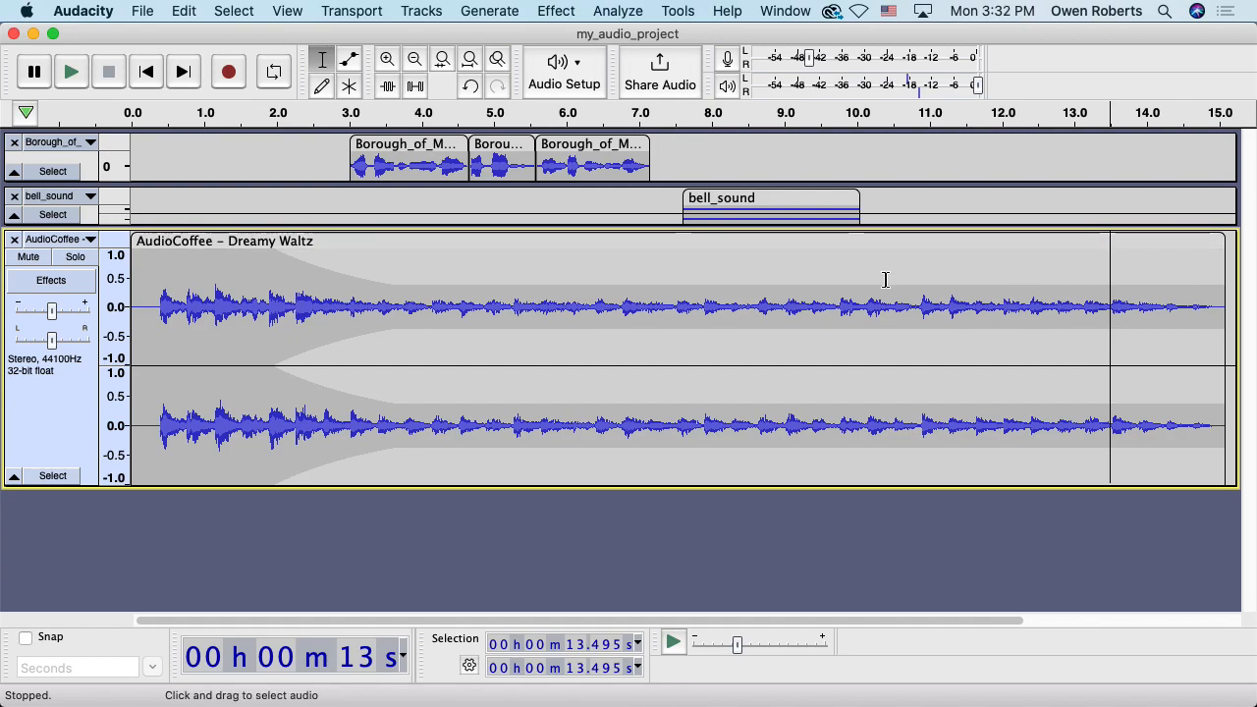
Expand bell_sound to full height to show its waveform and shorten the Dreamy Waltz track
drag(590, 225, 578, 318)
drag(494, 579, 491, 509)
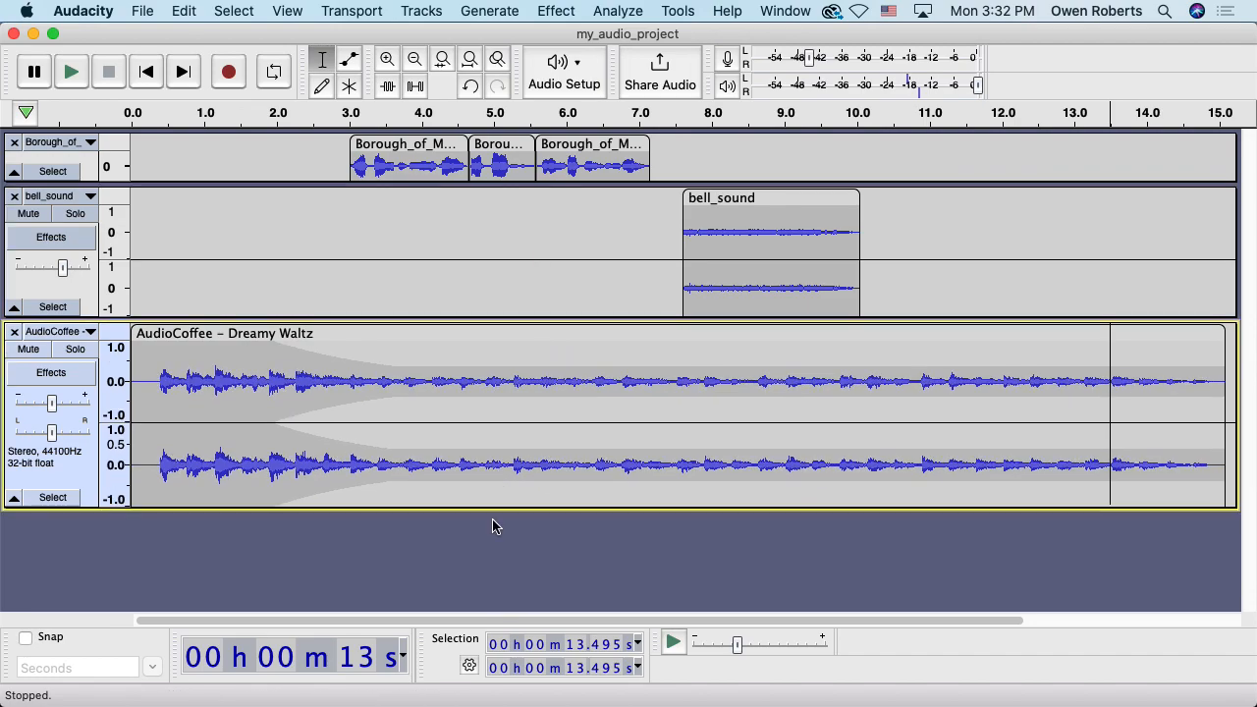